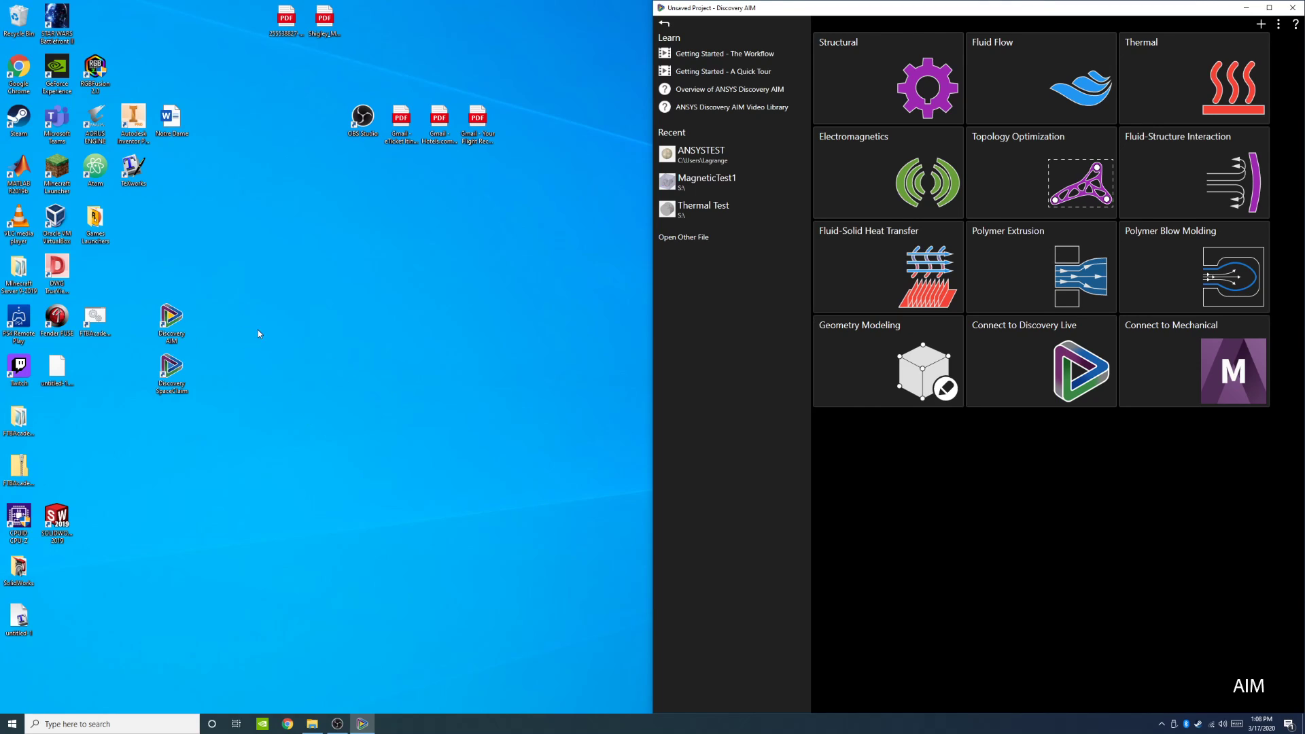
{"action": "left_click_drag", "start_coordinate": [172, 318], "coordinate": [211, 317]}
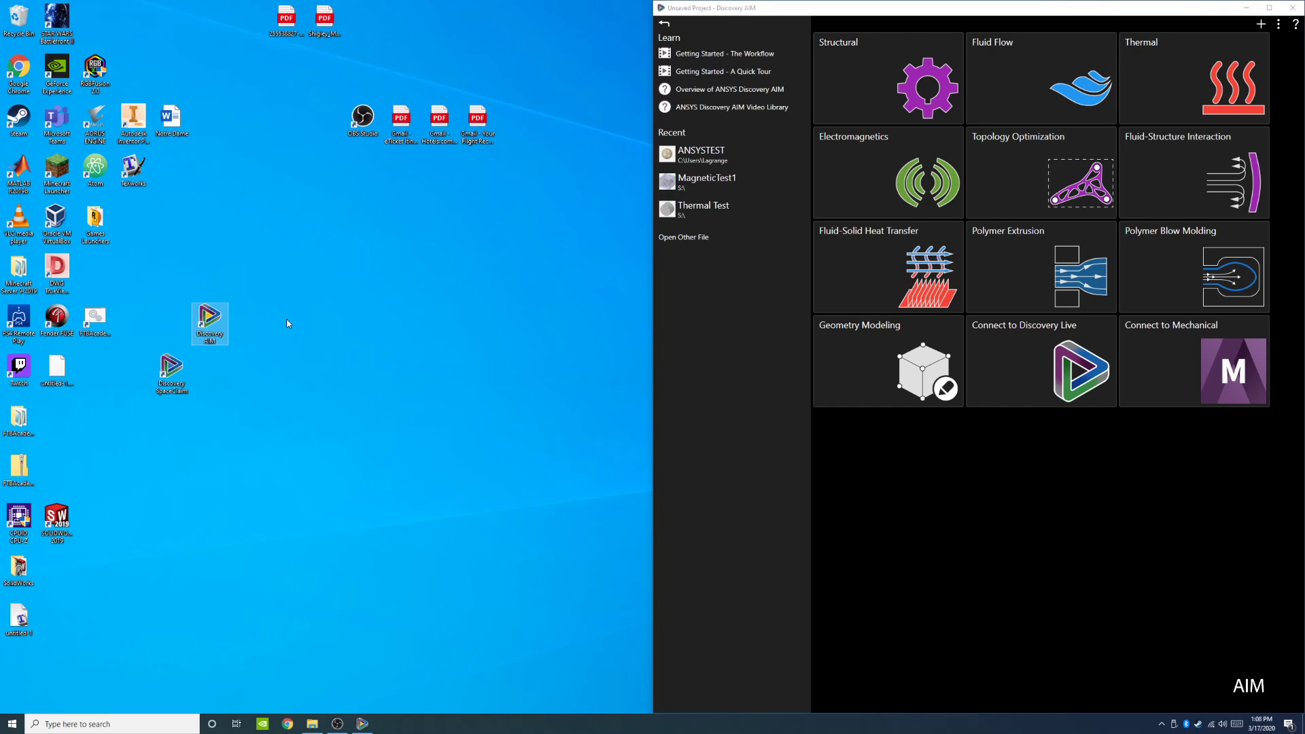
{"action": "left_click", "coordinate": [306, 418]}
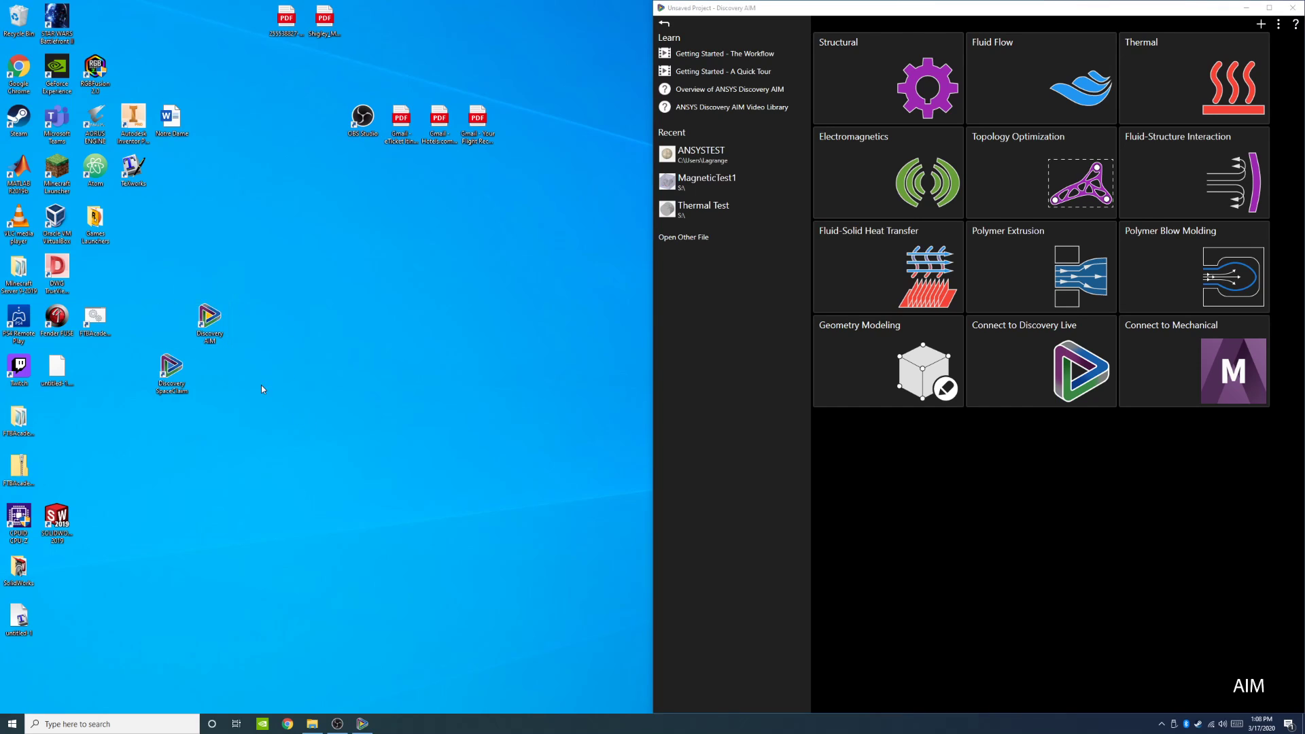
{"action": "right_click", "coordinate": [210, 329]}
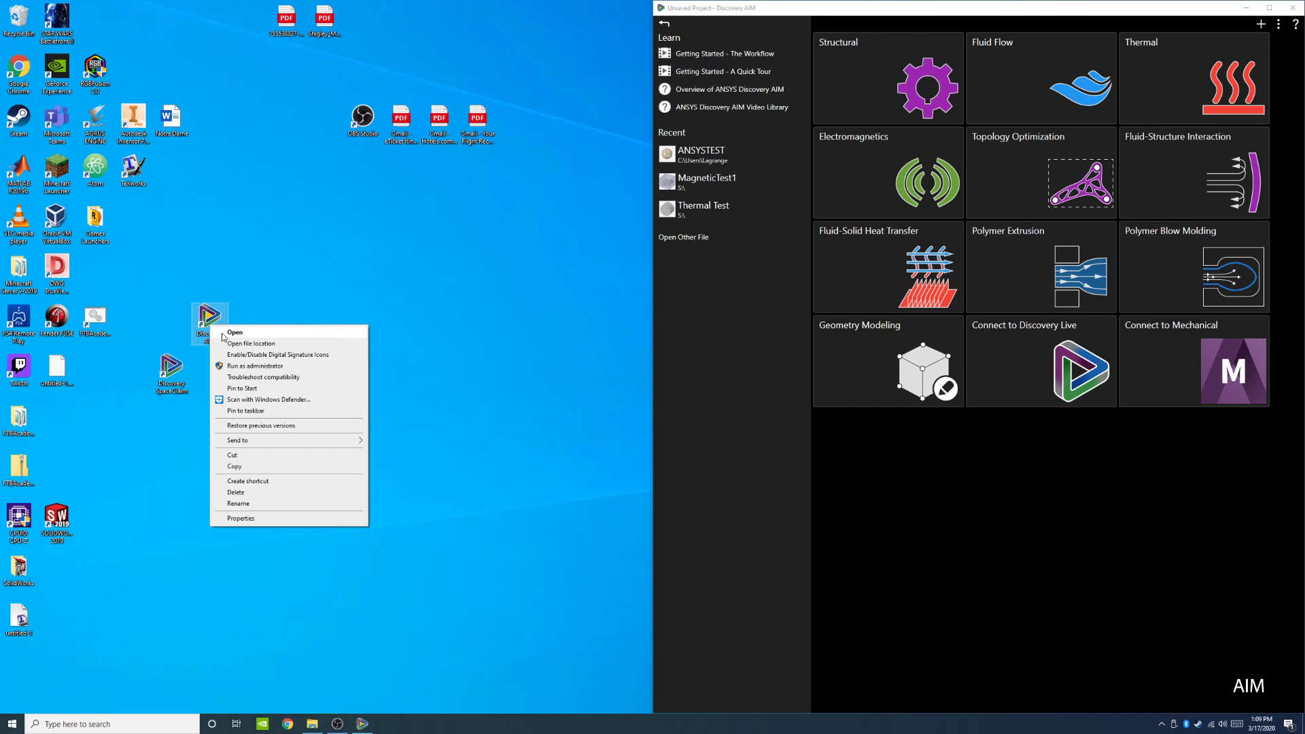
{"action": "left_click", "coordinate": [327, 316]}
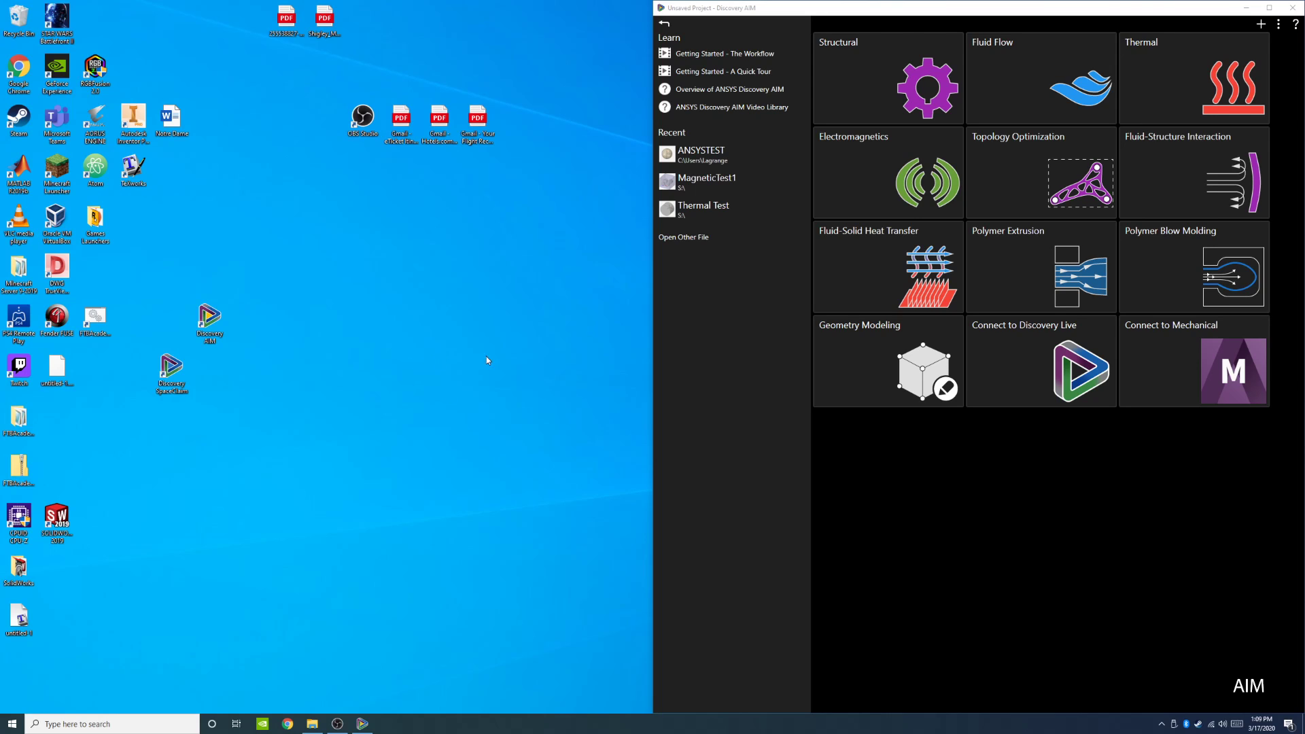
Step: Start a new Electromagnetics workflow and continue with importing a geometry file
{"action": "mouse_move", "coordinate": [914, 207]}
{"action": "mouse_move", "coordinate": [830, 200]}
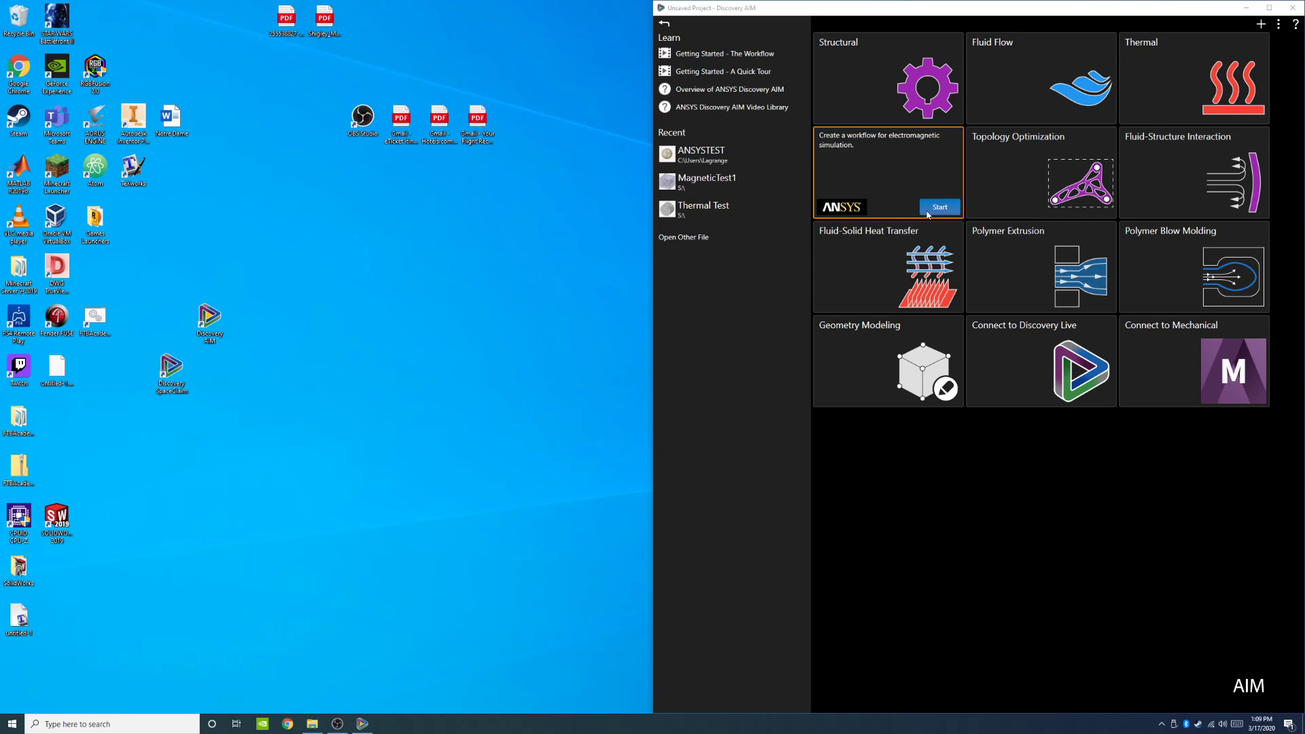
{"action": "left_click", "coordinate": [938, 205]}
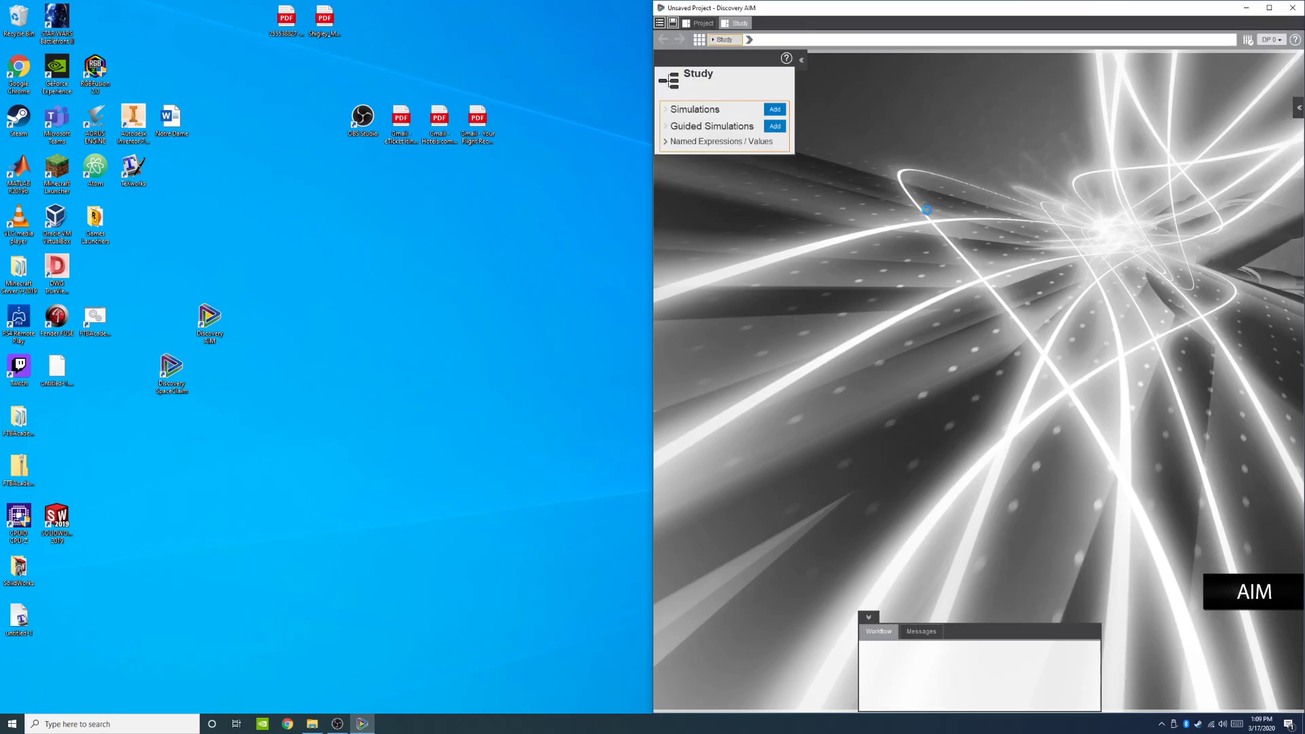
{"action": "left_click", "coordinate": [1269, 7]}
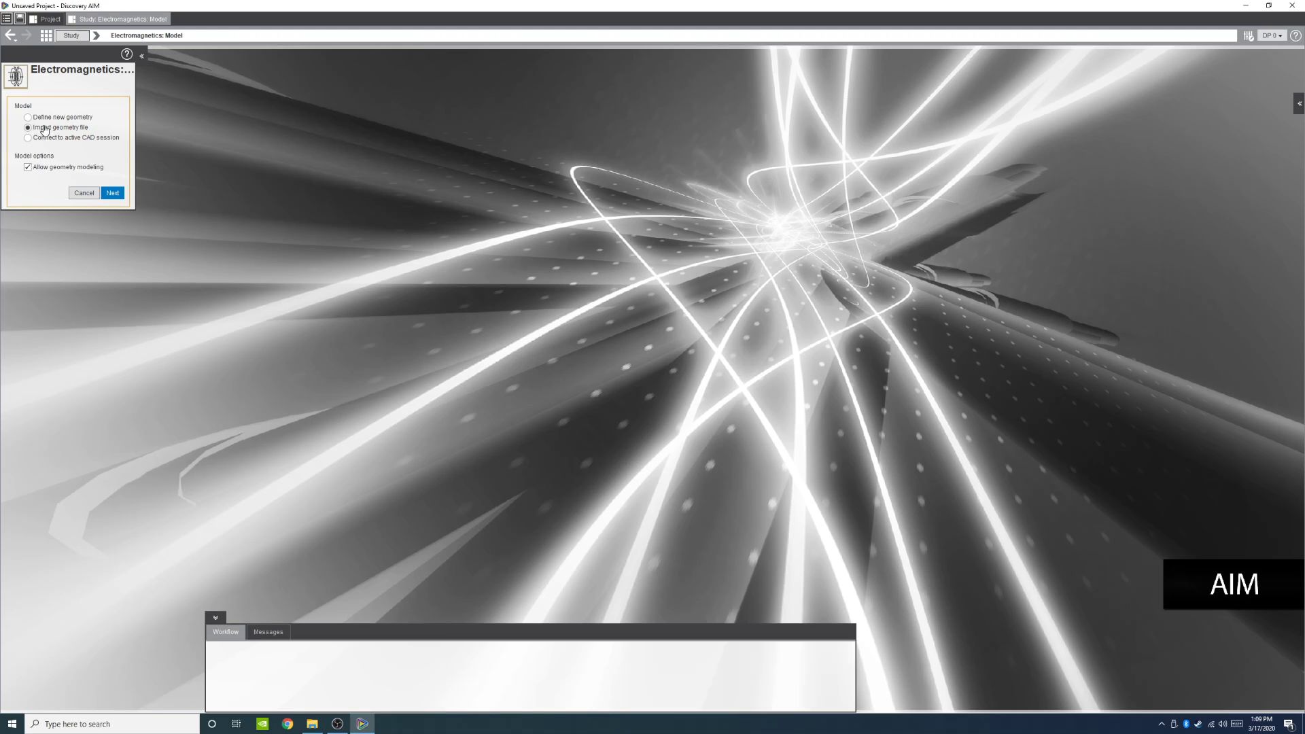
{"action": "left_click", "coordinate": [113, 193]}
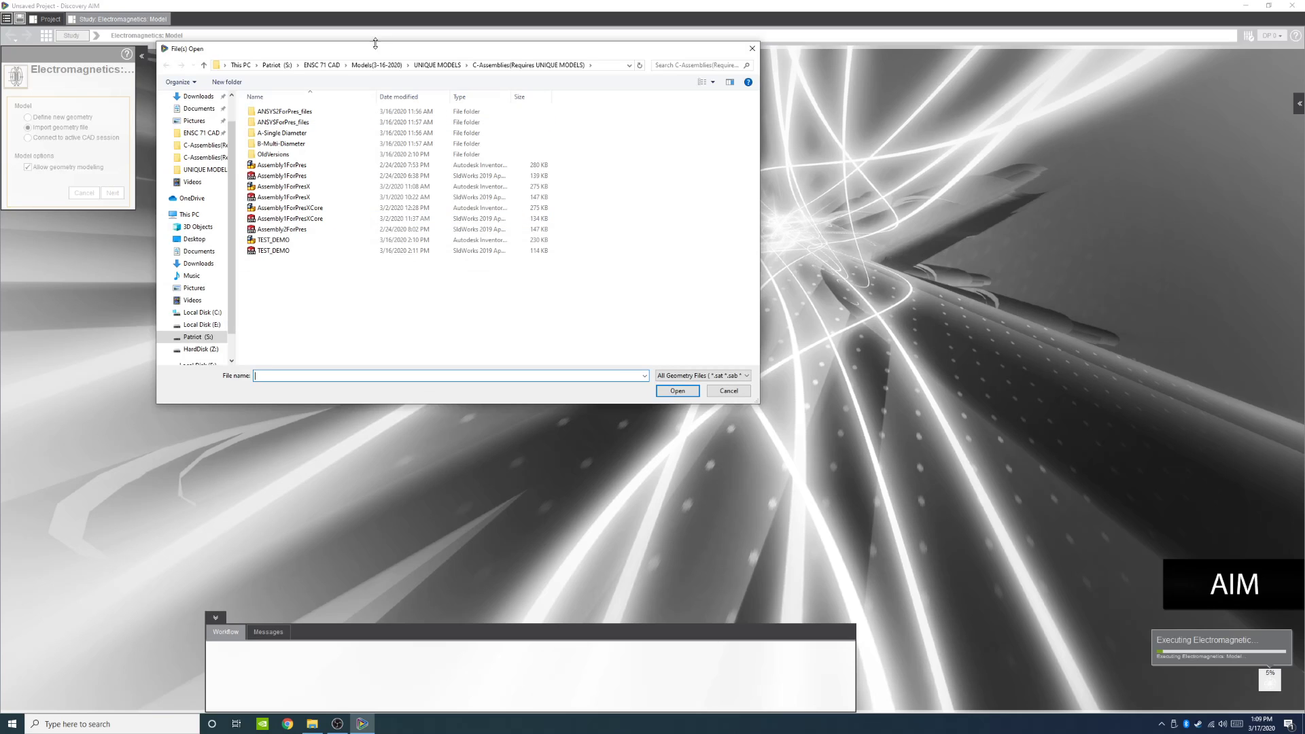
Step: Inspect the file properties of the two TEST_DEMO files to compare their file types
{"action": "left_click", "coordinate": [292, 251]}
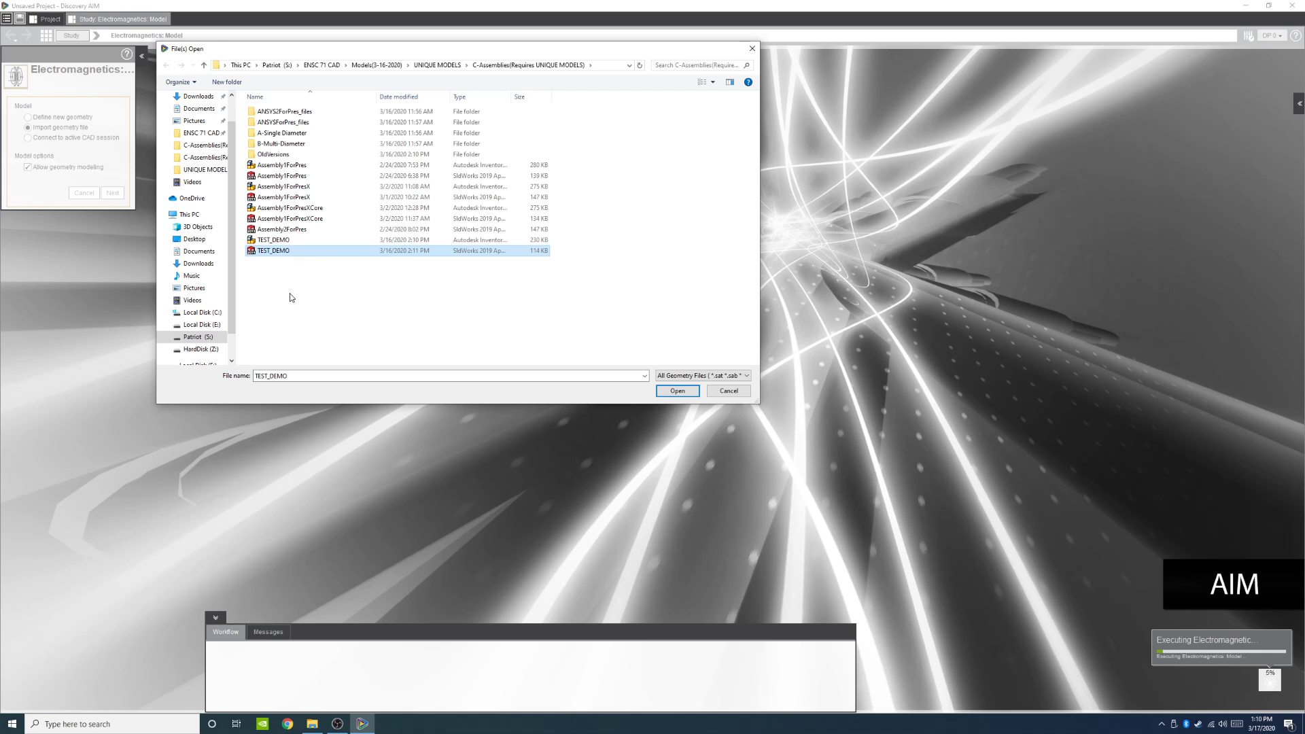
{"action": "right_click", "coordinate": [278, 255]}
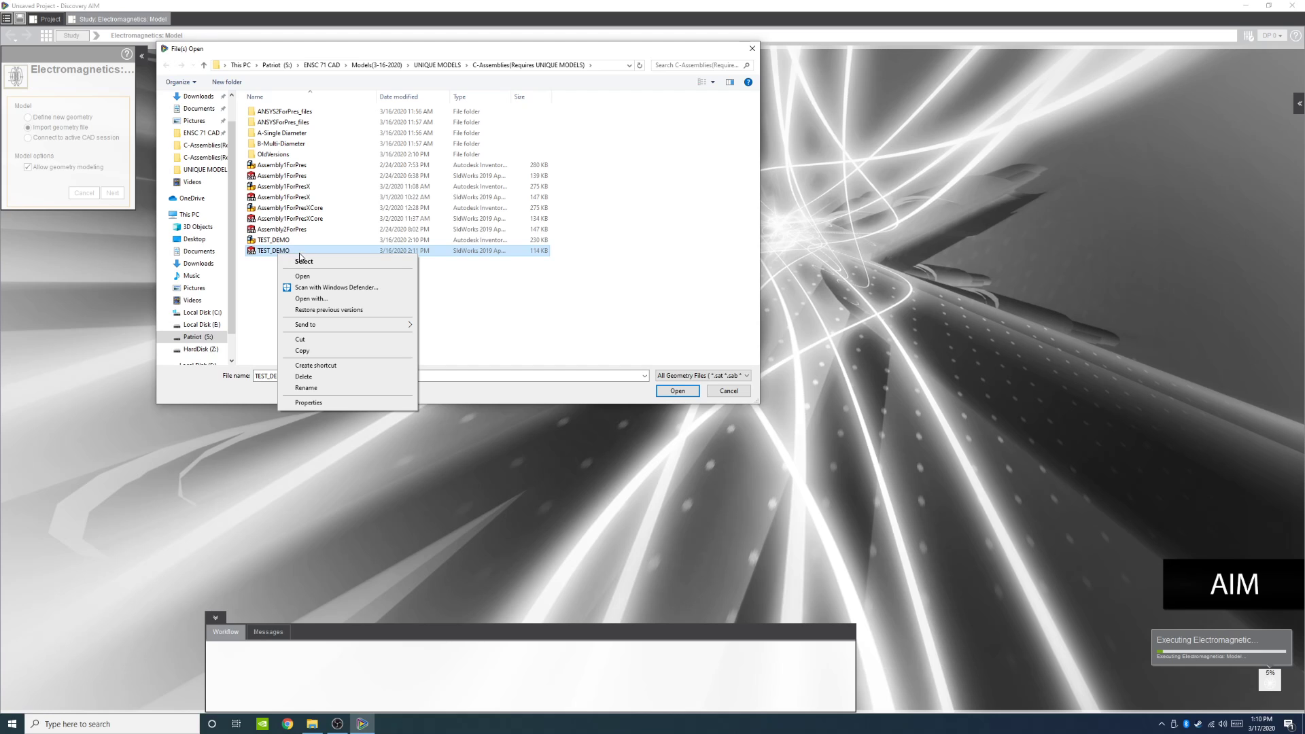
{"action": "left_click", "coordinate": [308, 403]}
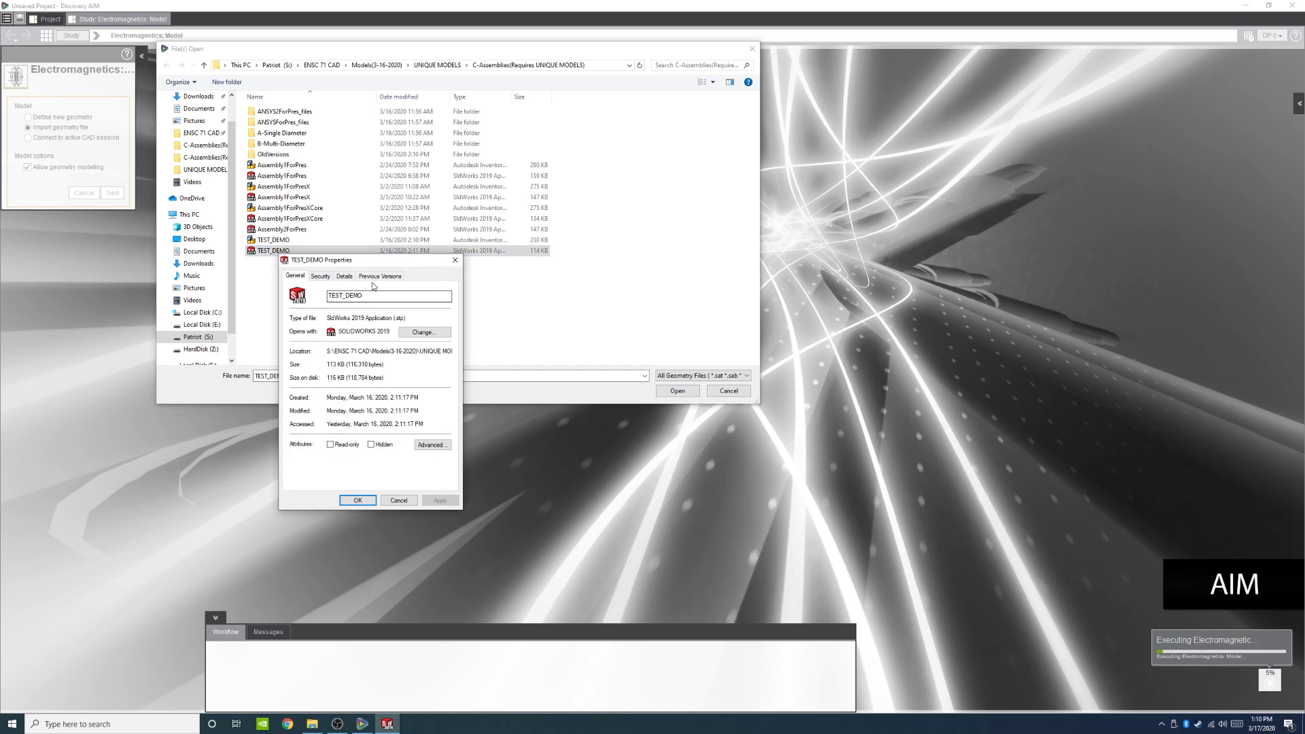
{"action": "left_click_drag", "start_coordinate": [386, 318], "coordinate": [417, 320]}
{"action": "left_click", "coordinate": [454, 261]}
{"action": "left_click", "coordinate": [278, 243]}
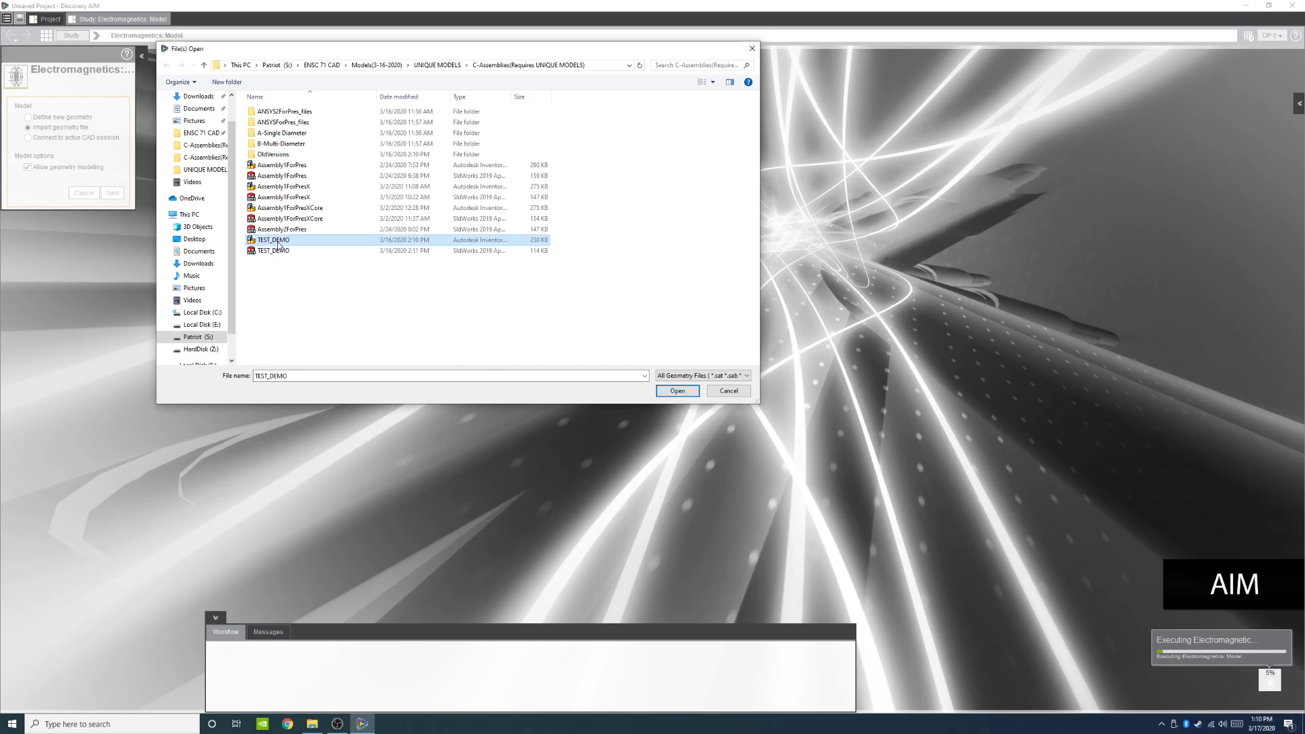
{"action": "left_click_drag", "start_coordinate": [511, 101], "coordinate": [544, 101]}
{"action": "right_click", "coordinate": [509, 241]}
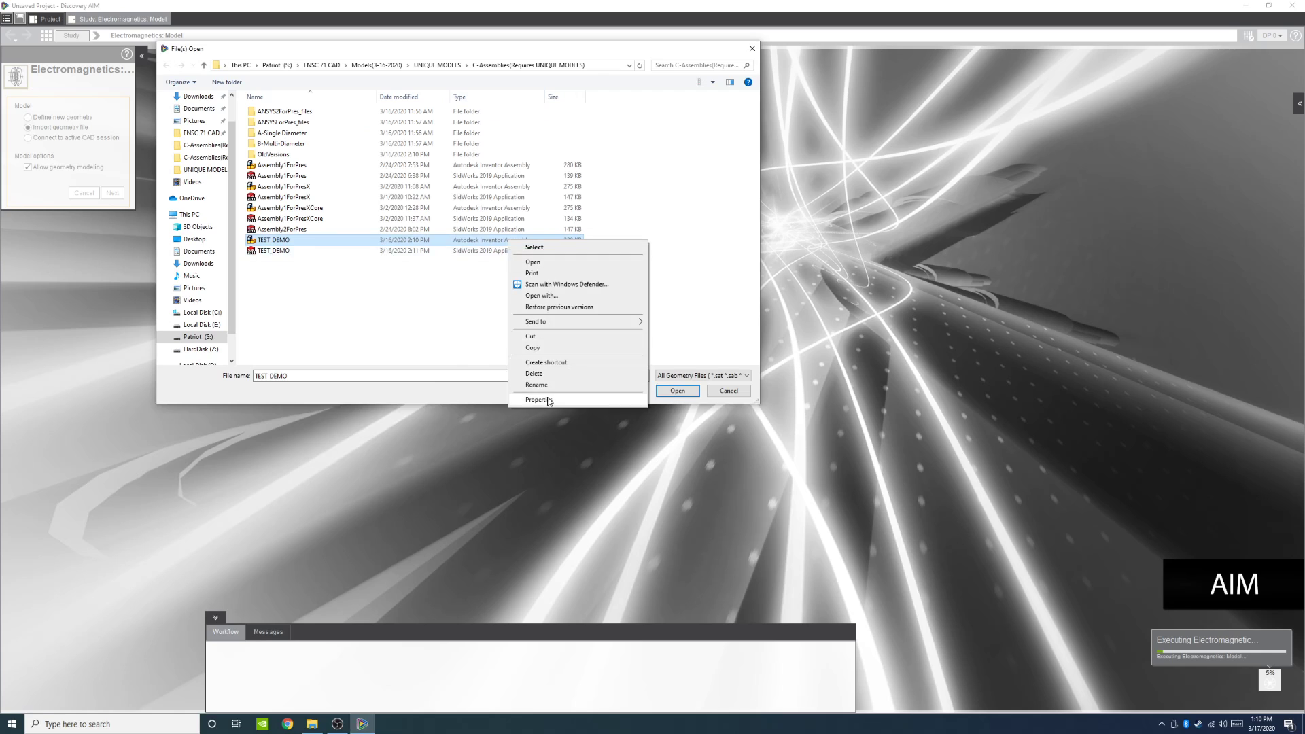
{"action": "left_click", "coordinate": [540, 400]}
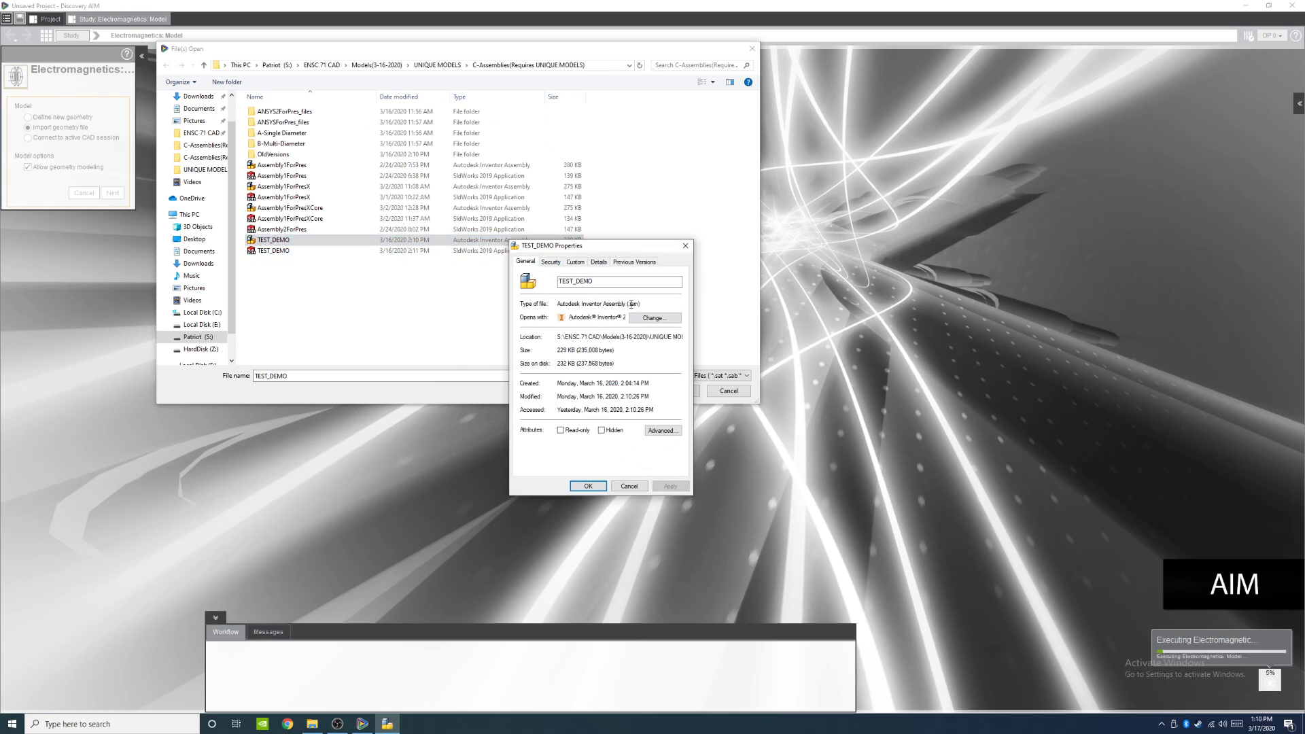
{"action": "double_click", "coordinate": [634, 303]}
Step: Open the SolidWorks TEST_DEMO assembly as the simulation geometry
{"action": "left_click", "coordinate": [685, 245]}
{"action": "left_click", "coordinate": [344, 251]}
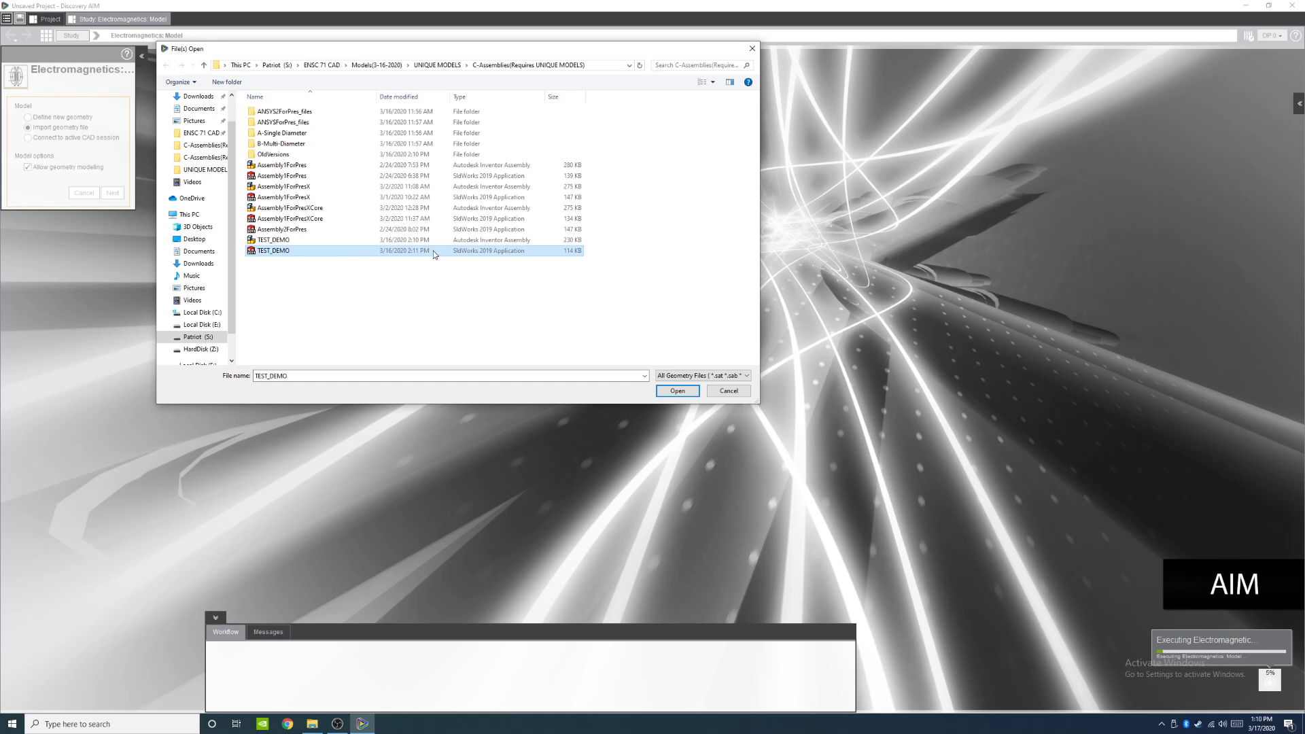
{"action": "left_click", "coordinate": [677, 391]}
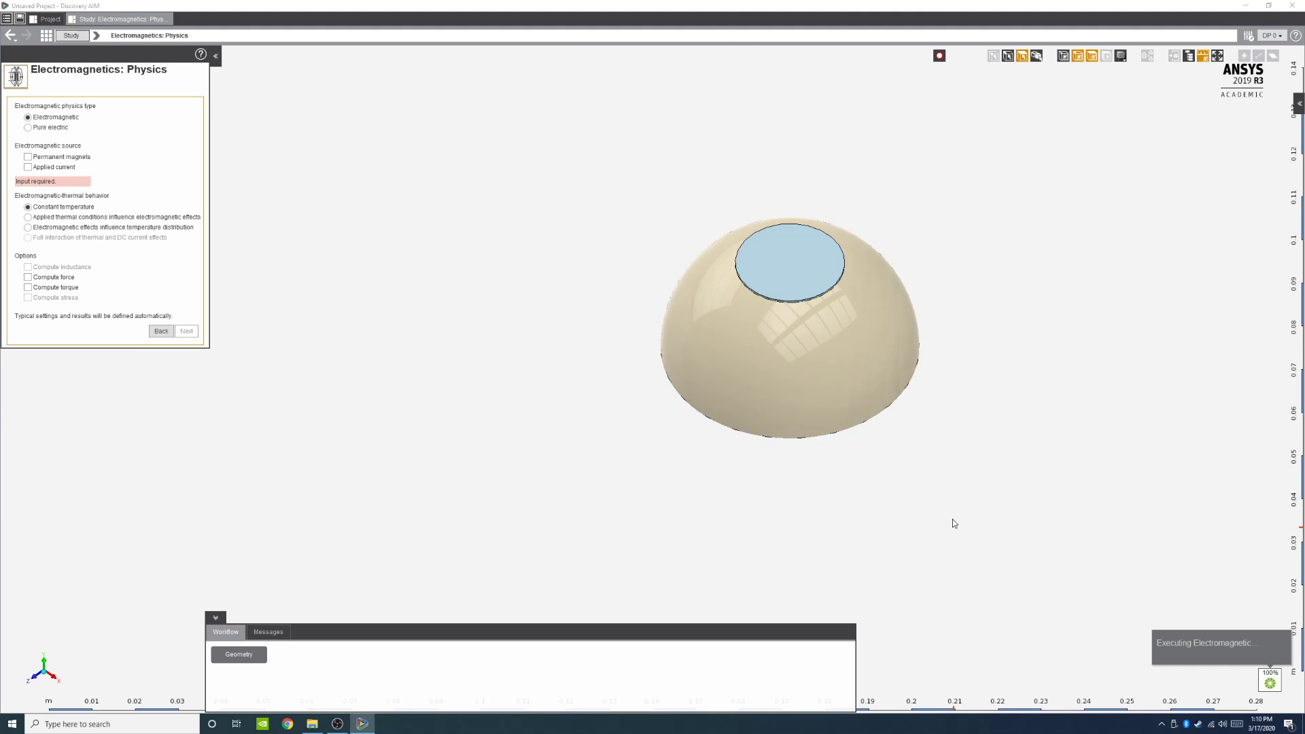
Step: Temporarily hide the lower spherical body to inspect the inner parts, then show all bodies again
{"action": "middle_click_drag", "start_coordinate": [954, 523], "coordinate": [879, 490]}
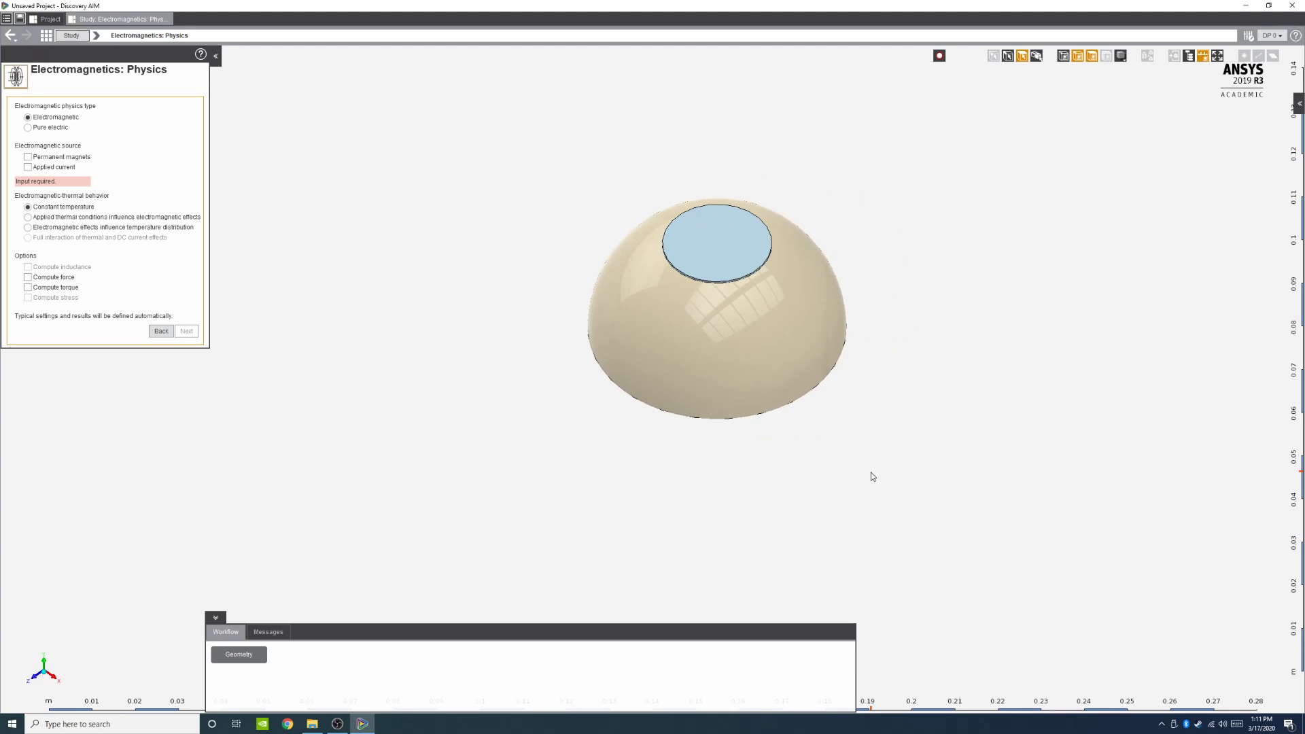
{"action": "middle_click_drag", "start_coordinate": [872, 477], "coordinate": [794, 475]}
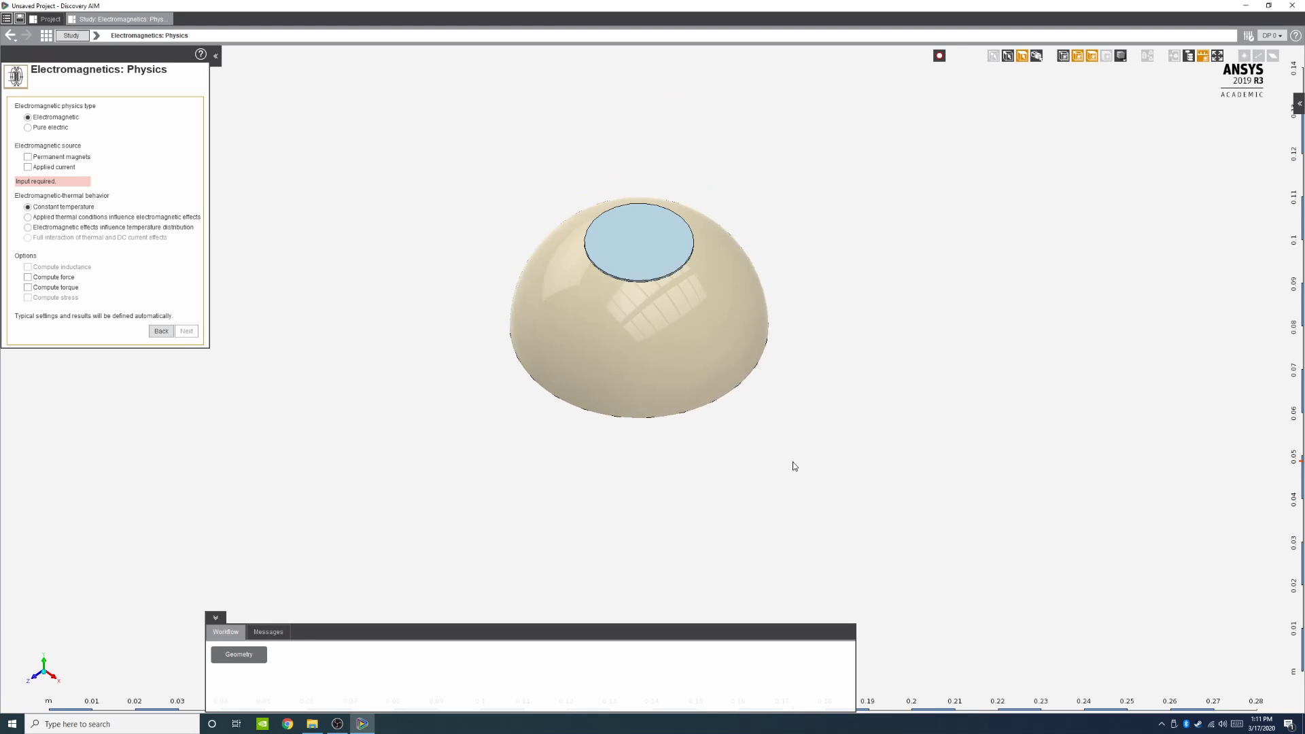
{"action": "scroll", "coordinate": [791, 472], "scroll_direction": "up", "scroll_amount": 3}
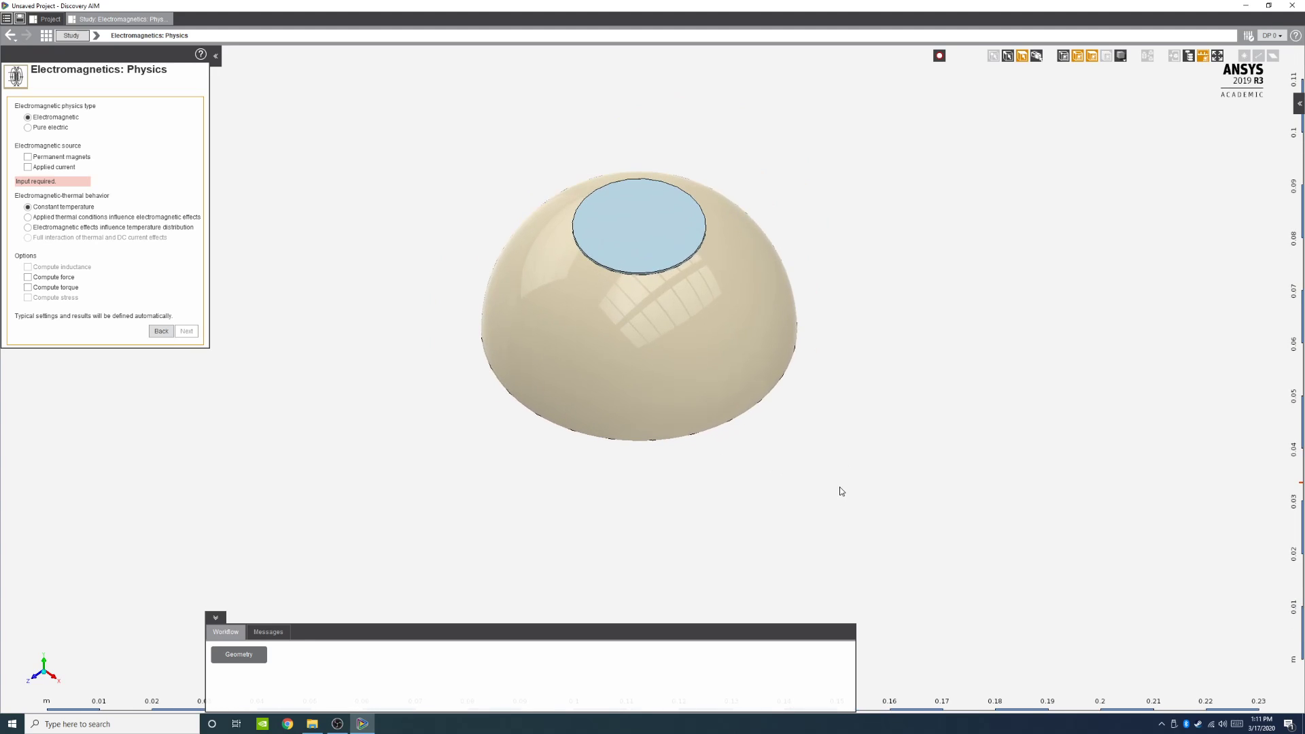
{"action": "middle_click_drag", "start_coordinate": [836, 484], "coordinate": [824, 331]}
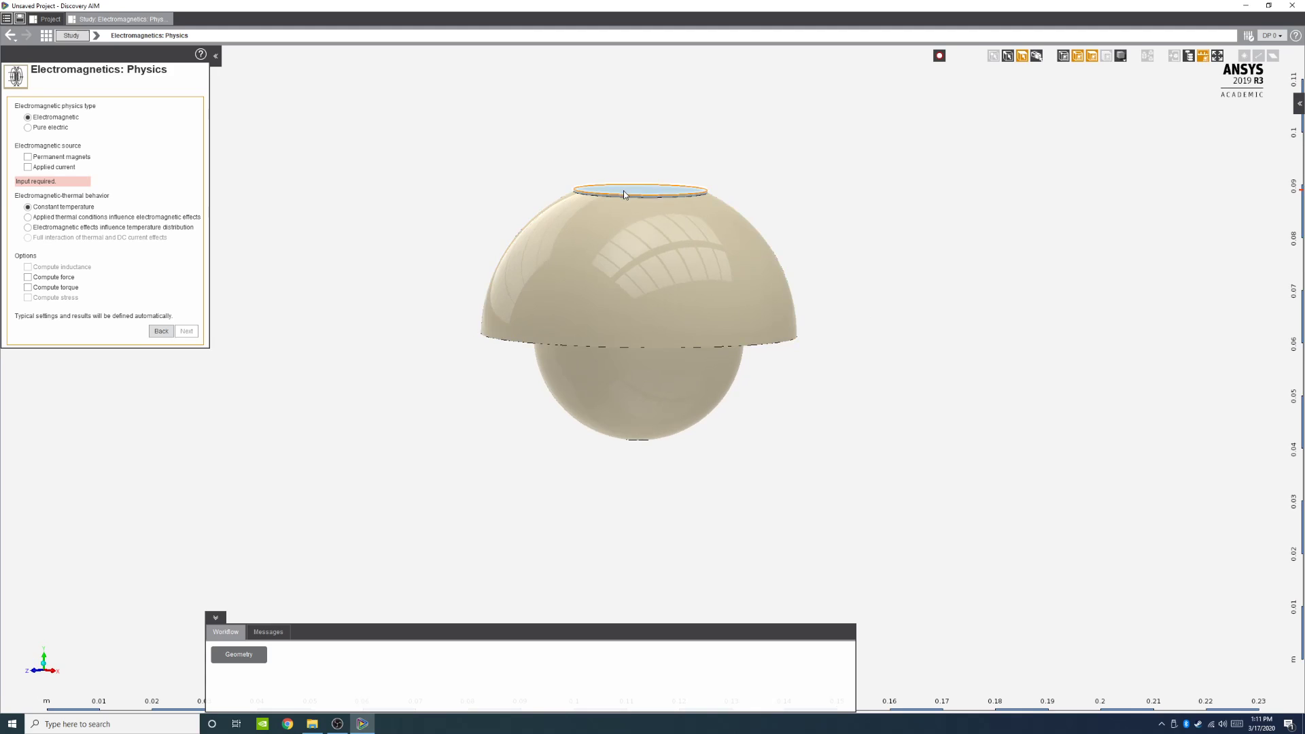
{"action": "left_click", "coordinate": [596, 404]}
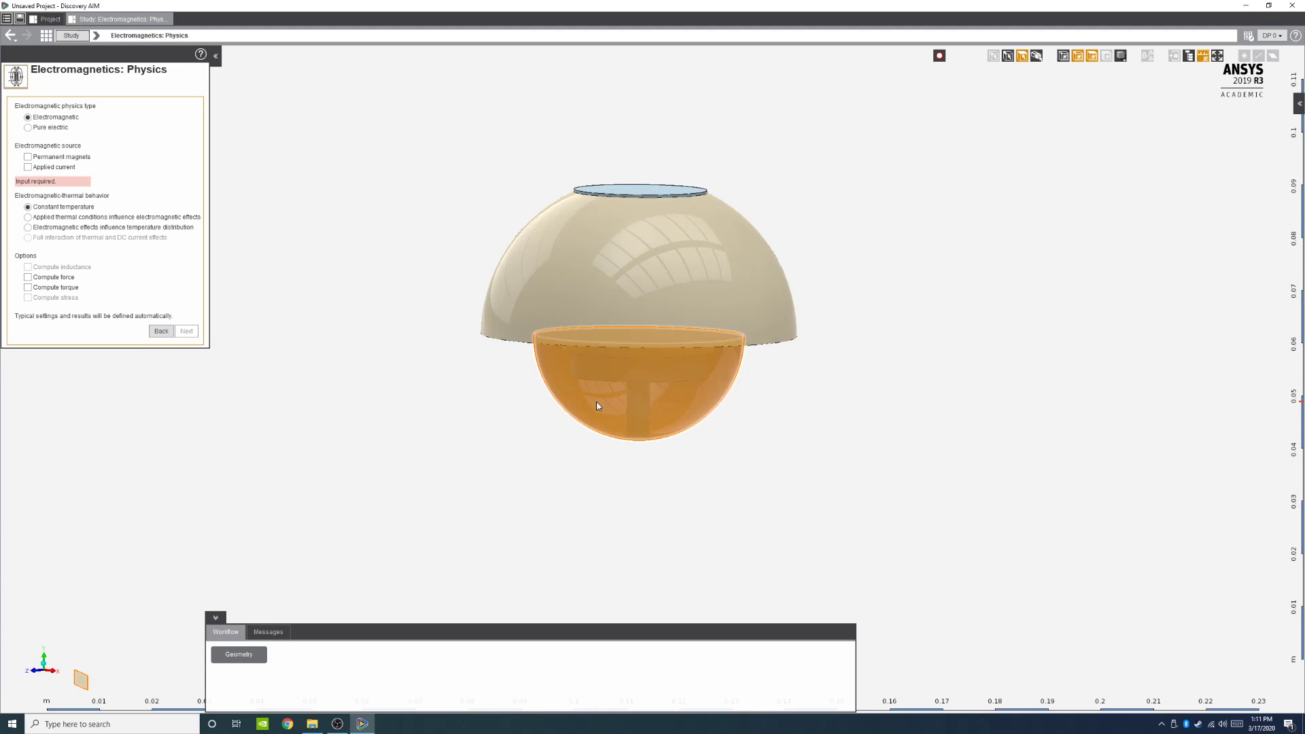
{"action": "right_click", "coordinate": [597, 406]}
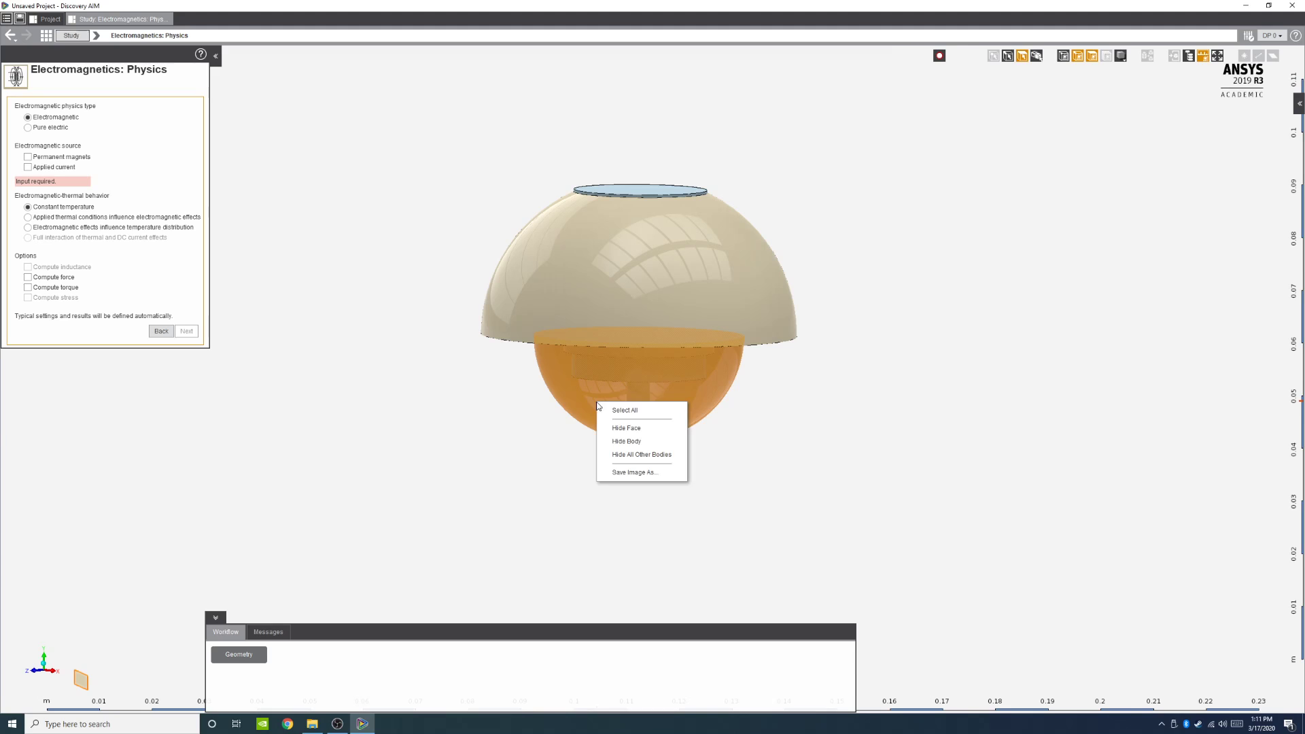
{"action": "left_click", "coordinate": [639, 441]}
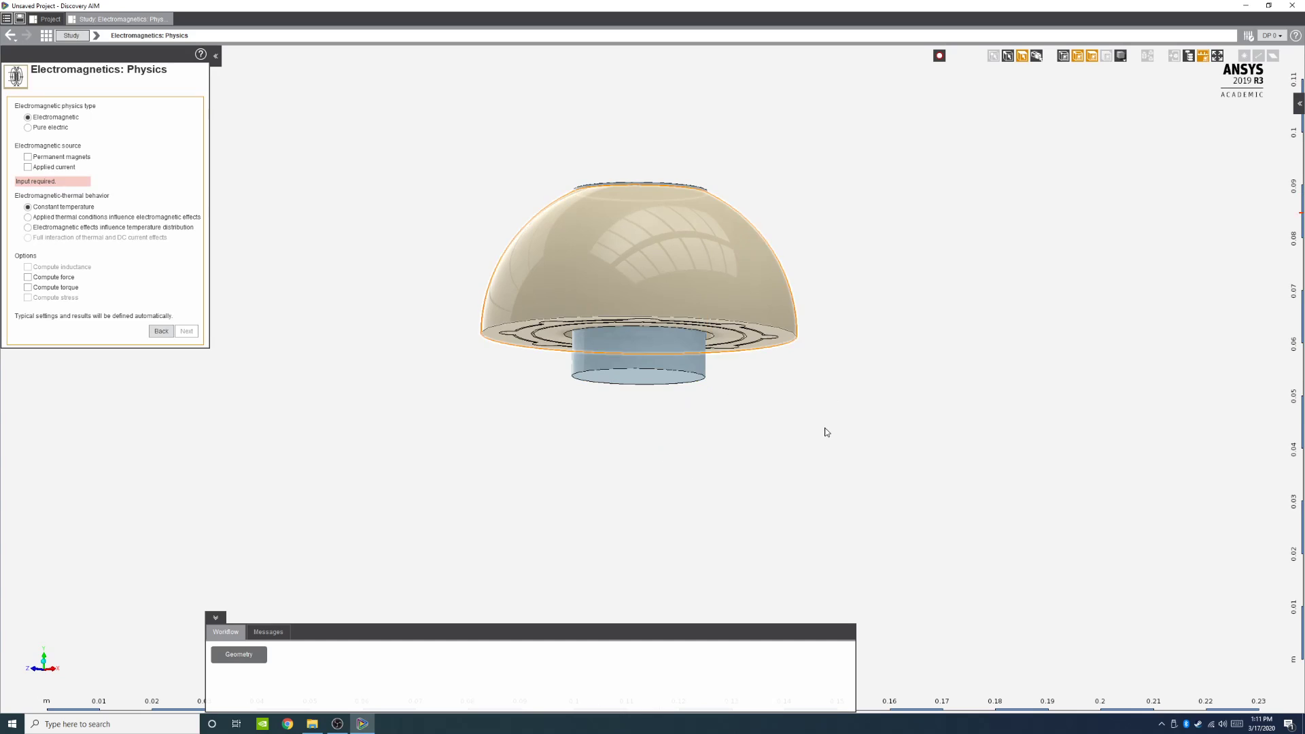
{"action": "right_click", "coordinate": [790, 430]}
{"action": "left_click", "coordinate": [823, 457]}
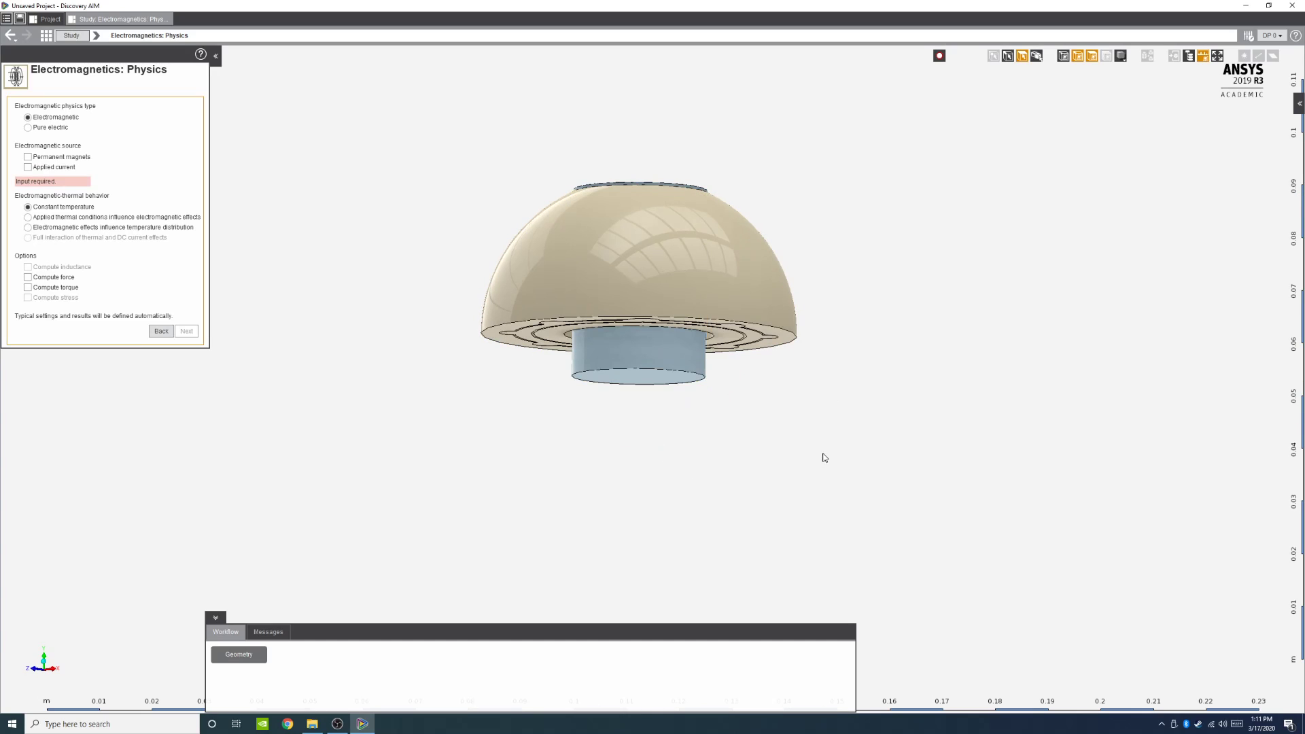
Step: Choose Permanent magnets as the electromagnetic source and keep the automatically created air surrounding region
{"action": "left_click", "coordinate": [28, 158]}
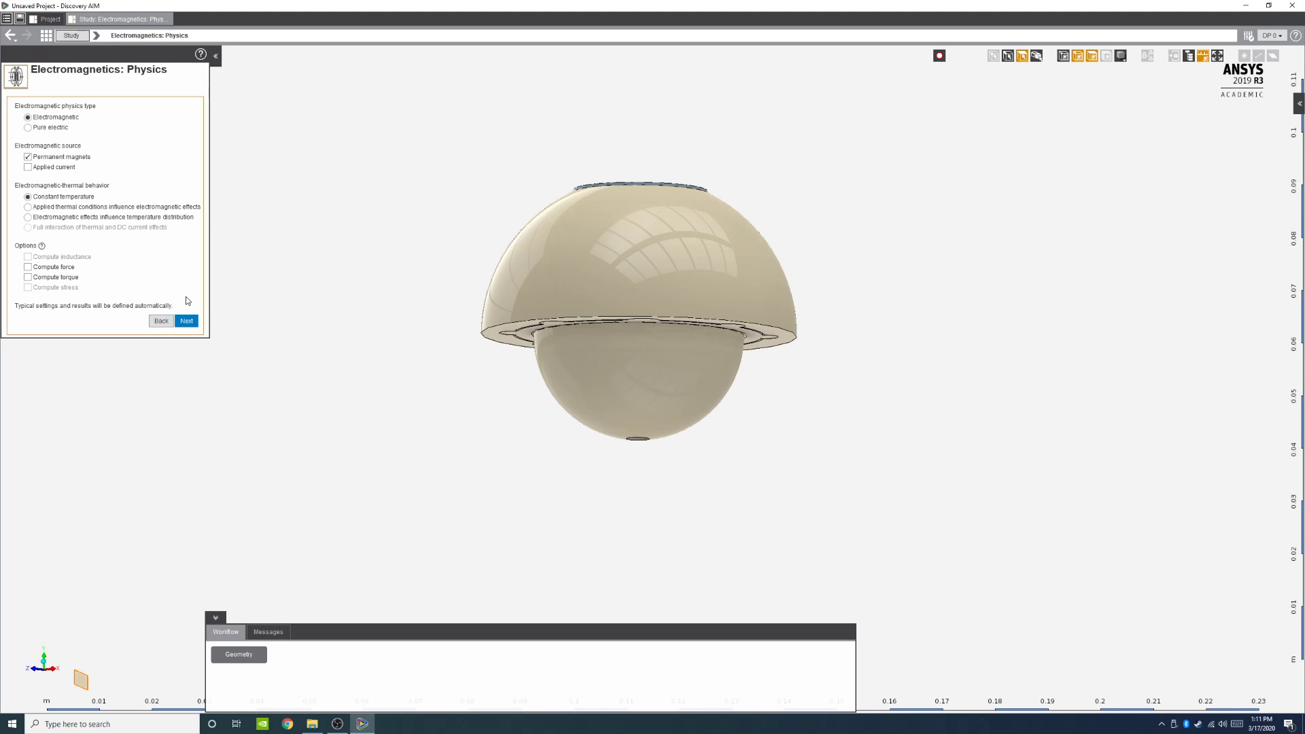
{"action": "left_click", "coordinate": [191, 325]}
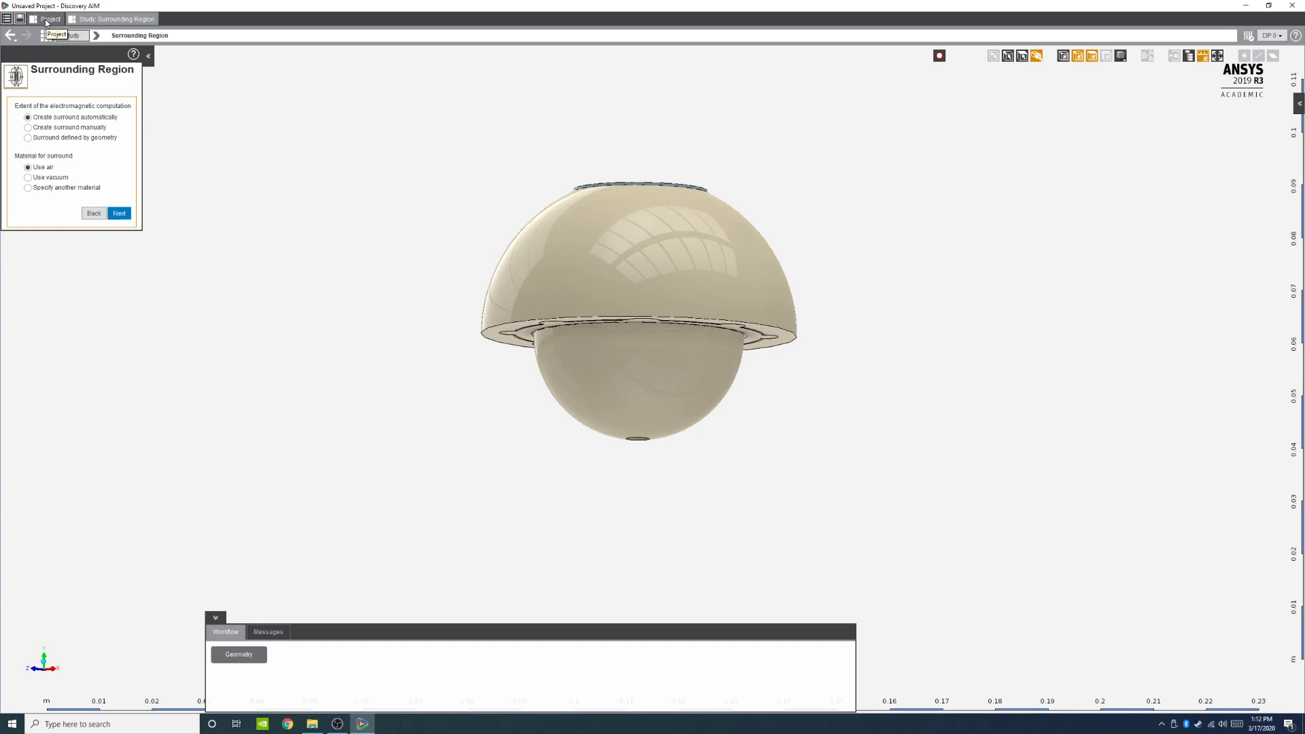
{"action": "left_click", "coordinate": [120, 213]}
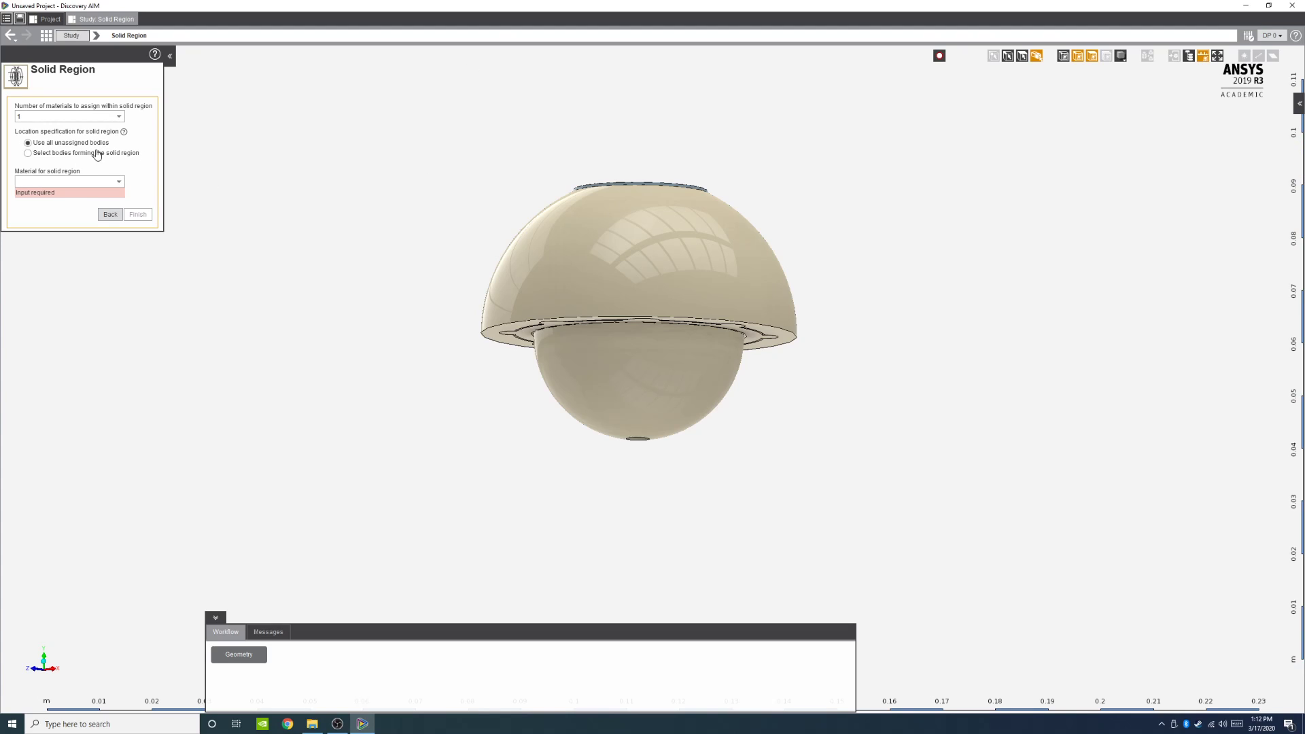
Step: Assign Titanium Alloy as the solid region material and finish the physics setup
{"action": "left_click", "coordinate": [116, 189]}
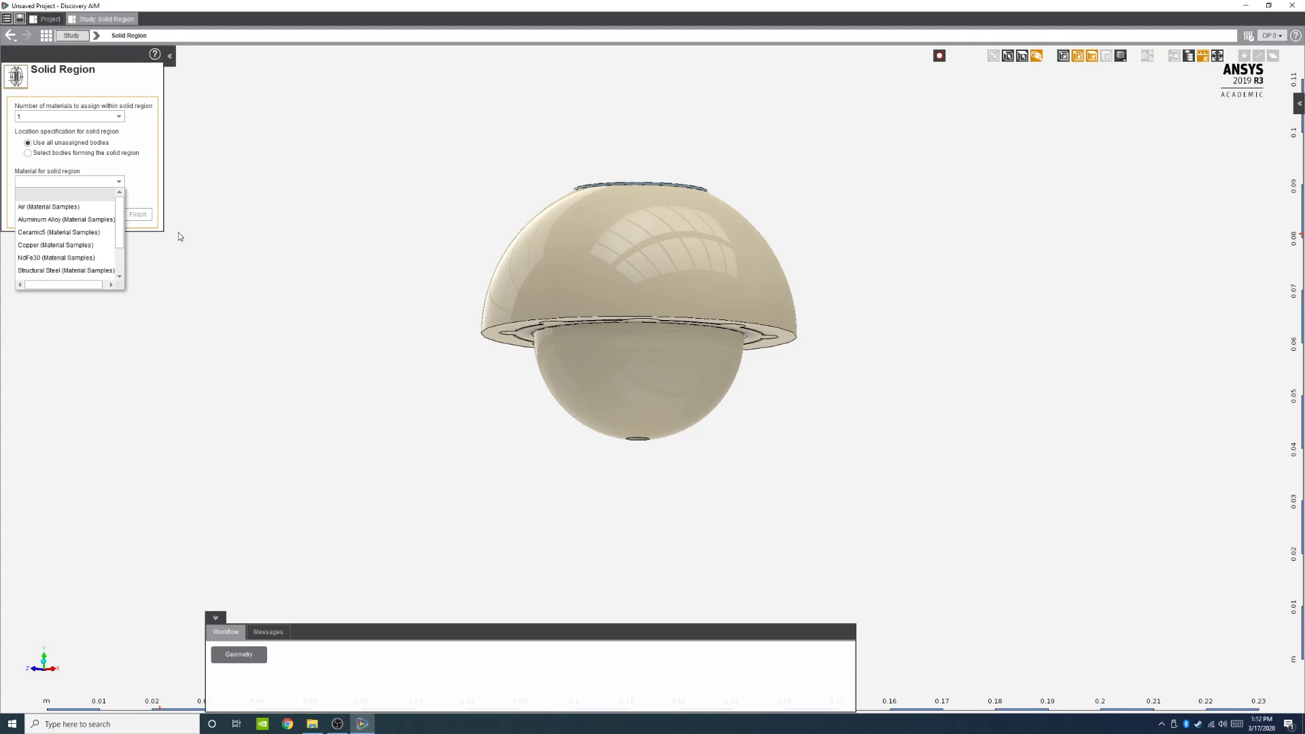
{"action": "scroll", "coordinate": [97, 252], "scroll_direction": "down", "scroll_amount": 1}
{"action": "left_click", "coordinate": [68, 250]}
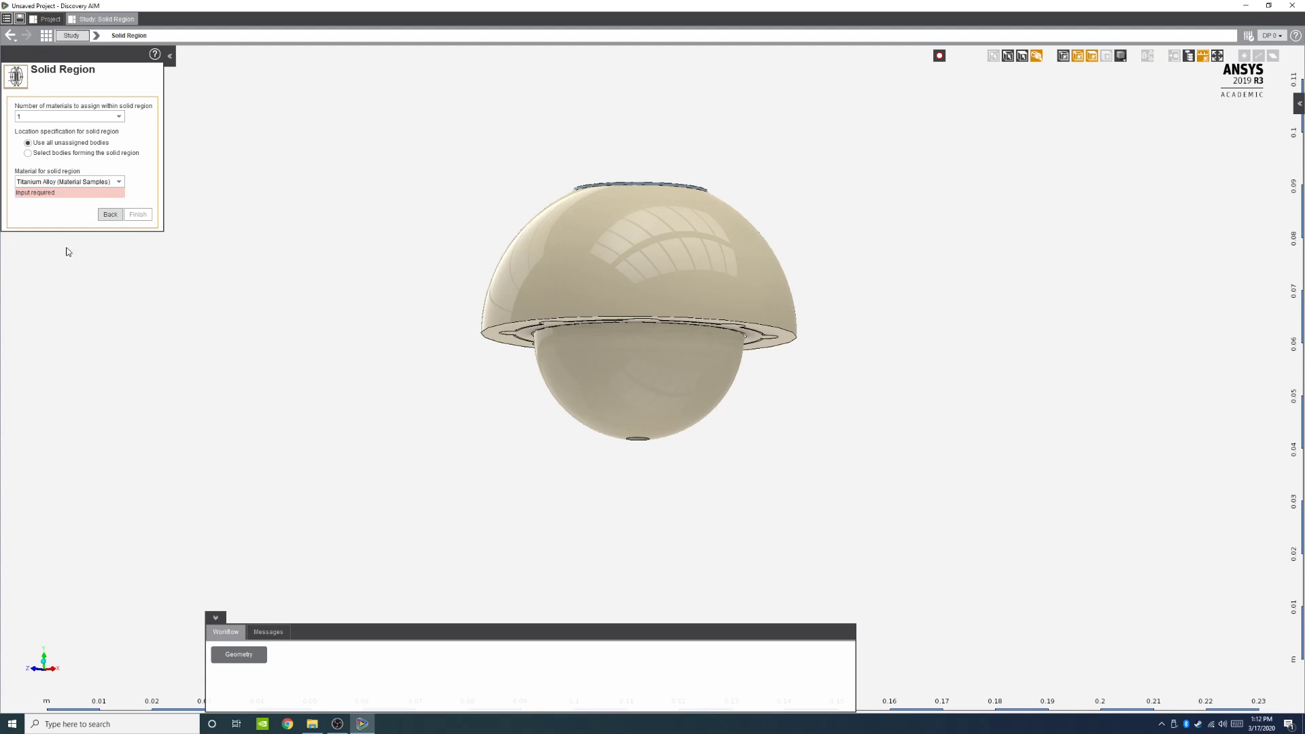
{"action": "left_click", "coordinate": [102, 181]}
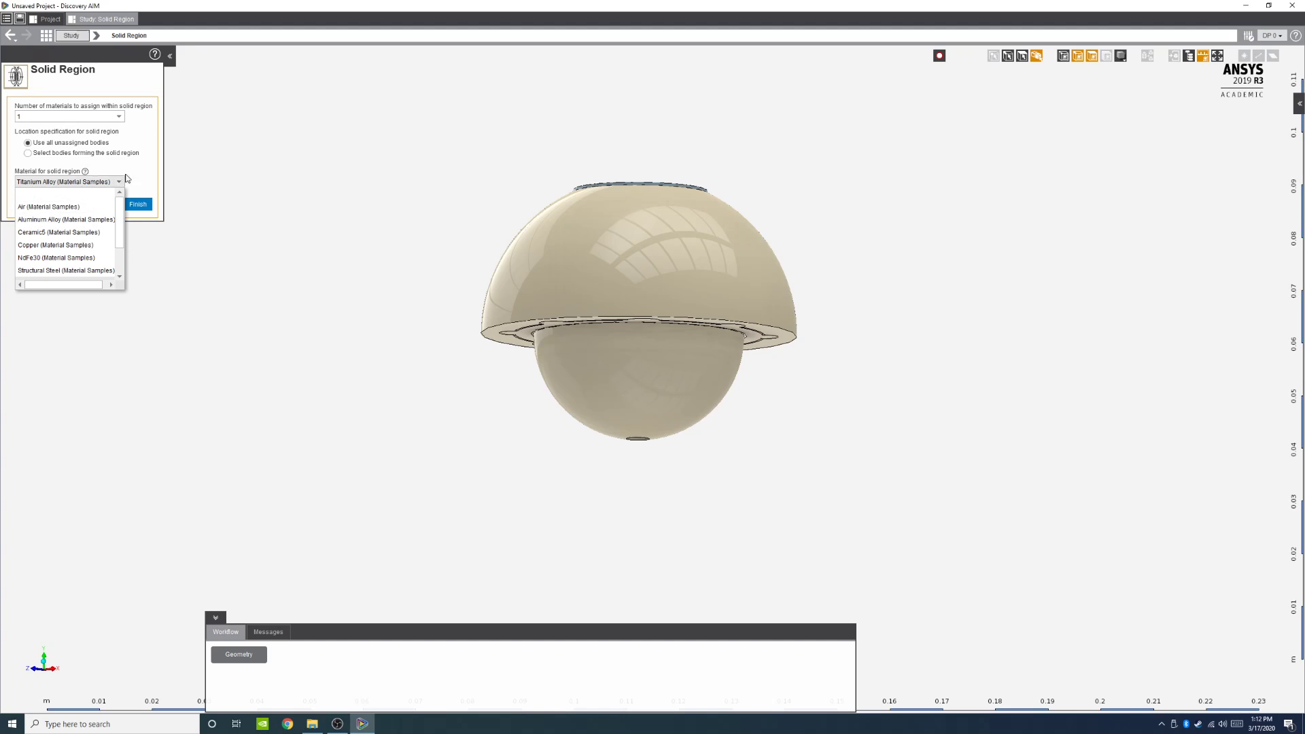
{"action": "scroll", "coordinate": [87, 223], "scroll_direction": "down", "scroll_amount": 1}
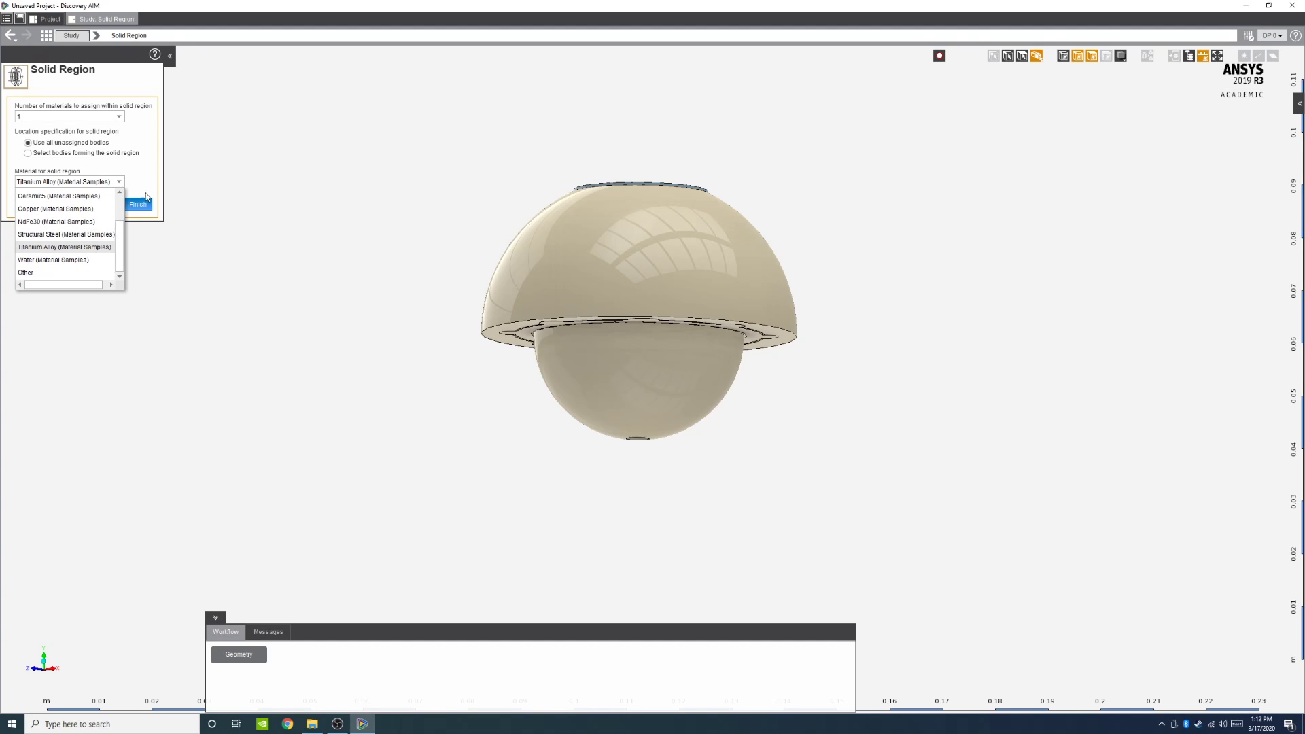
{"action": "scroll", "coordinate": [71, 217], "scroll_direction": "up", "scroll_amount": 1}
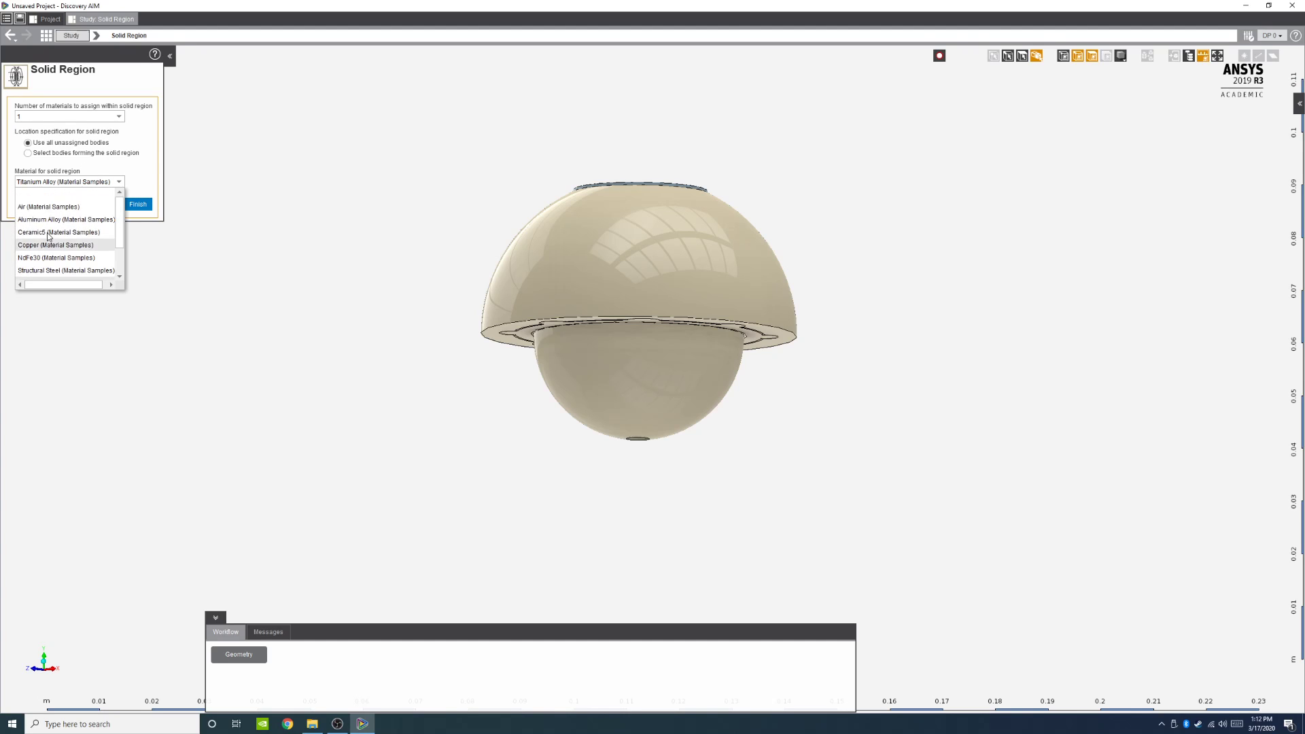
{"action": "left_click", "coordinate": [155, 179]}
{"action": "left_click", "coordinate": [138, 204]}
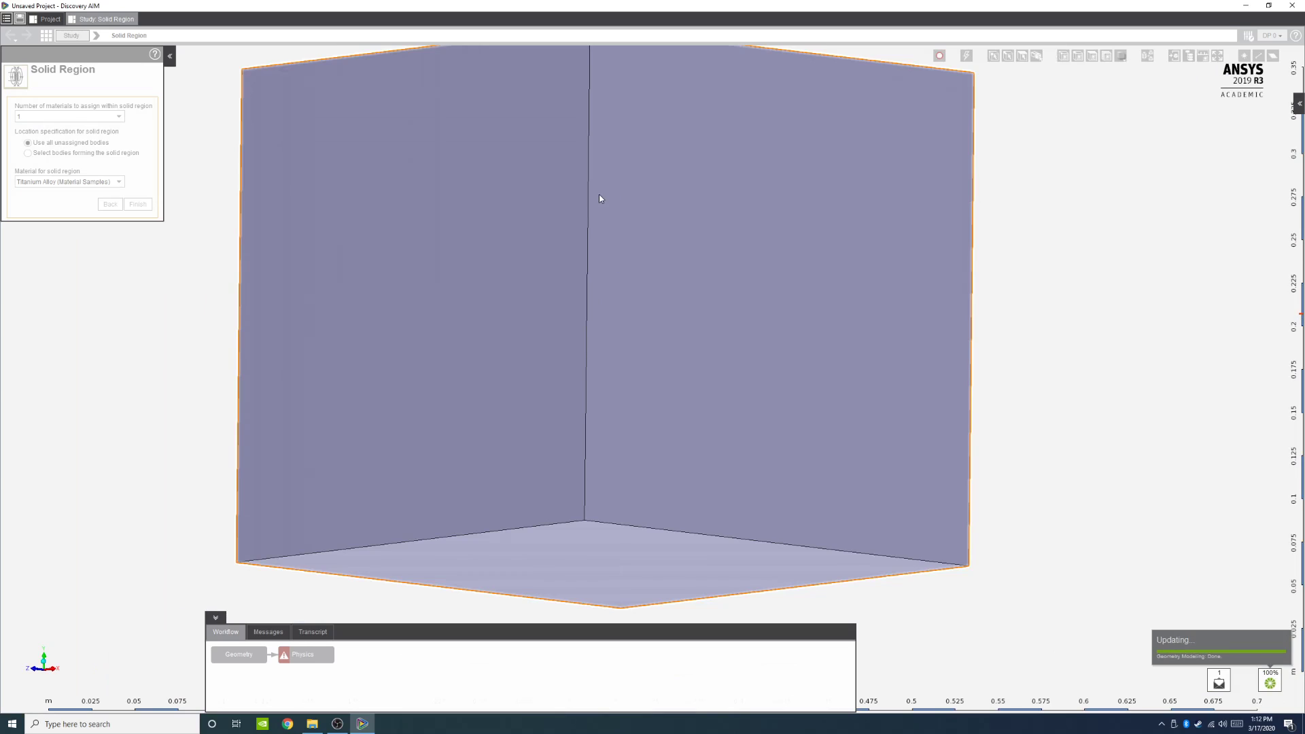
{"action": "scroll", "coordinate": [598, 195], "scroll_direction": "down", "scroll_amount": 2}
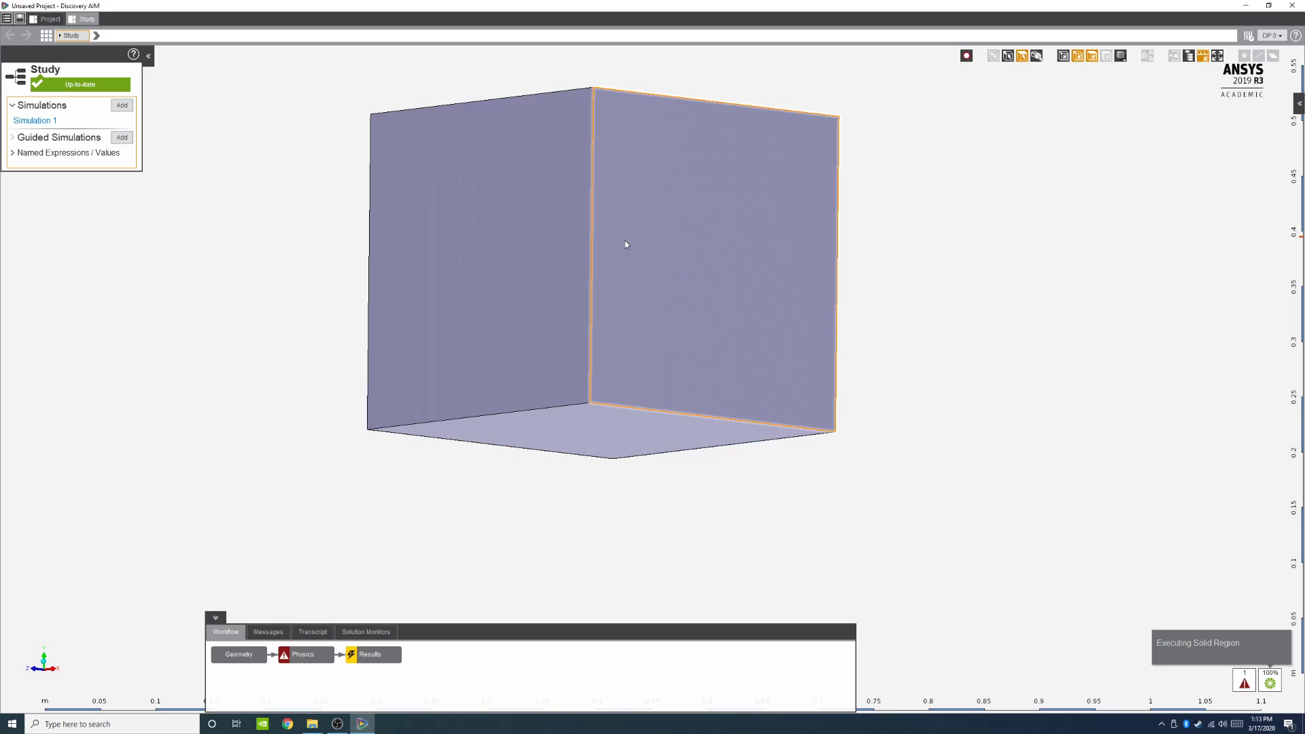
Step: Open the Physics task and hide the surrounding air enclosure body to expose the magnet parts
{"action": "scroll", "coordinate": [629, 242], "scroll_direction": "up", "scroll_amount": 5}
{"action": "scroll", "coordinate": [796, 193], "scroll_direction": "down", "scroll_amount": 5}
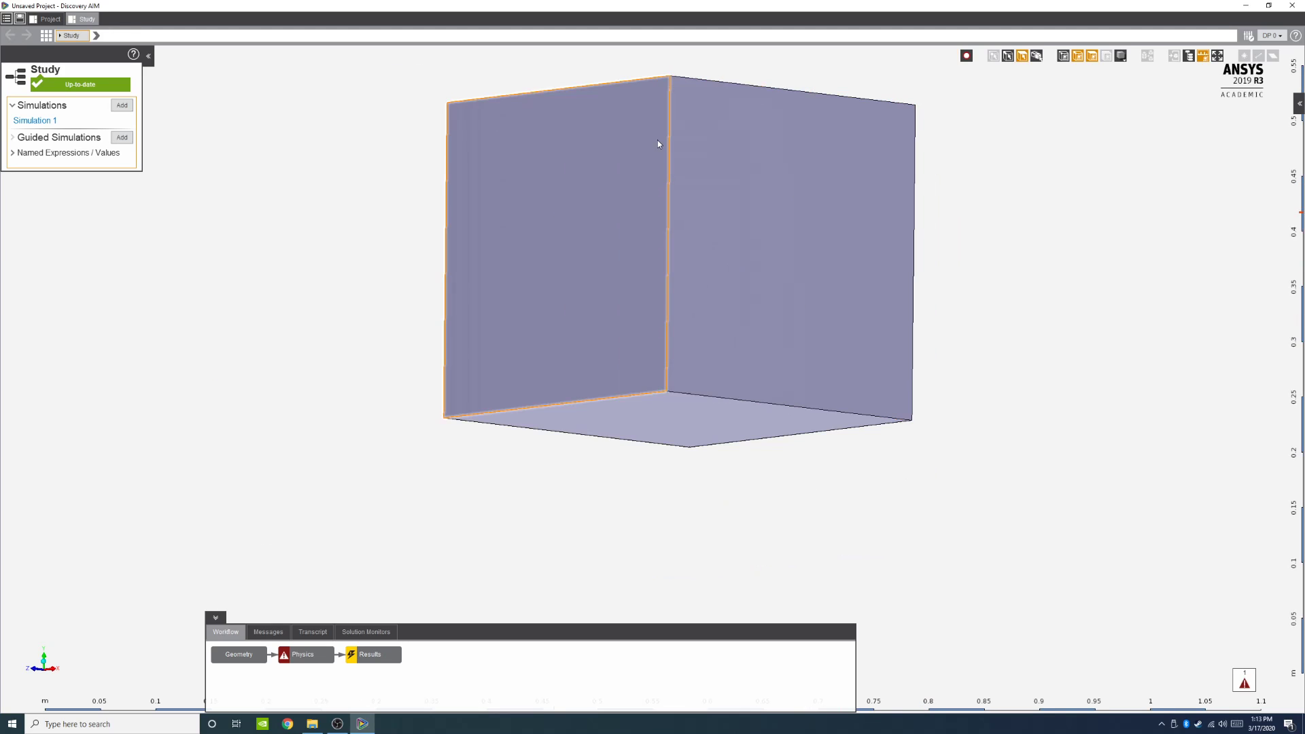
{"action": "scroll", "coordinate": [657, 144], "scroll_direction": "up", "scroll_amount": 2}
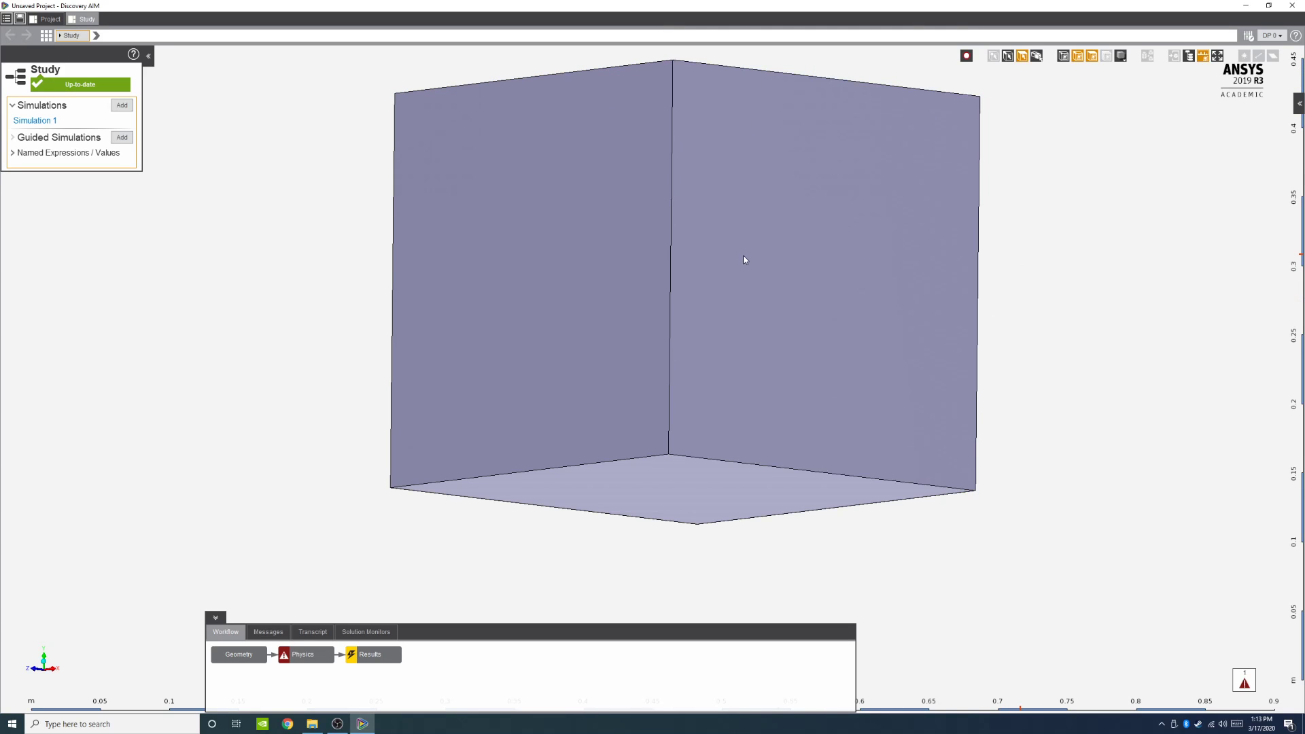
{"action": "left_click", "coordinate": [645, 244]}
{"action": "left_click", "coordinate": [654, 123]}
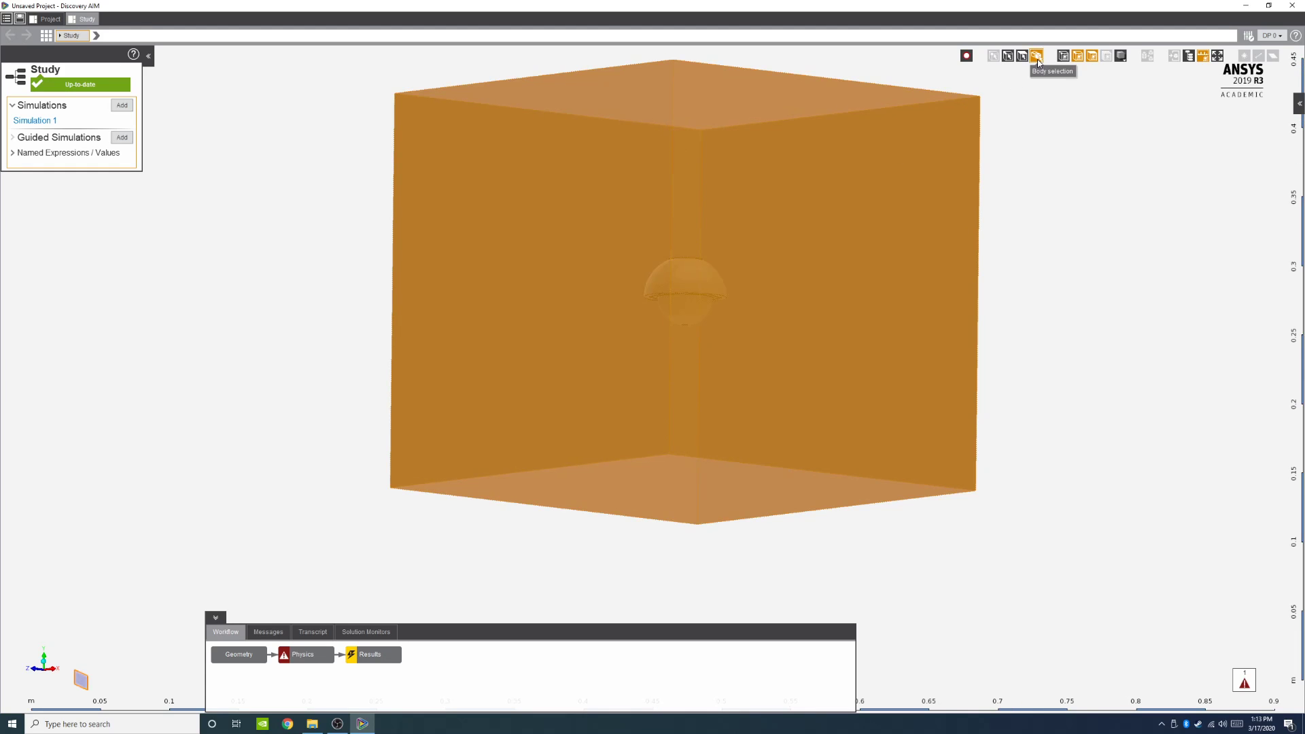
{"action": "right_click", "coordinate": [604, 166]}
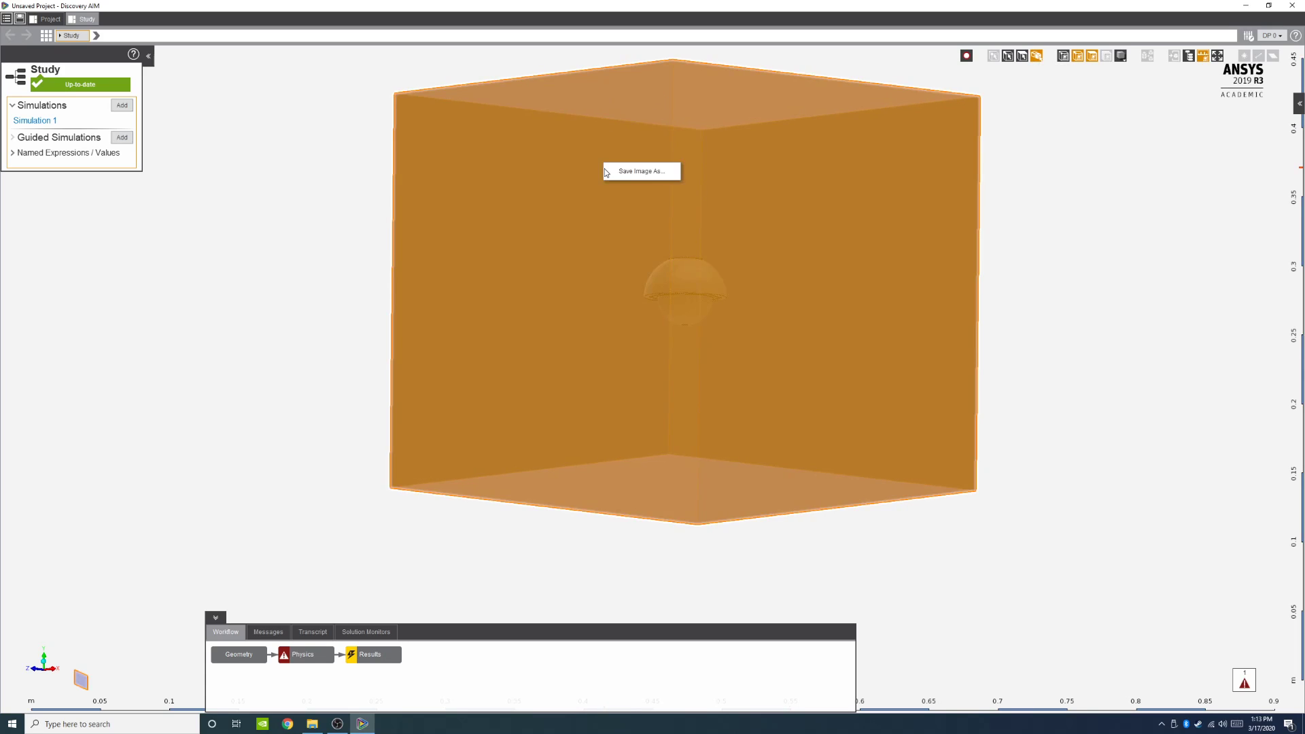
{"action": "left_click", "coordinate": [285, 655]}
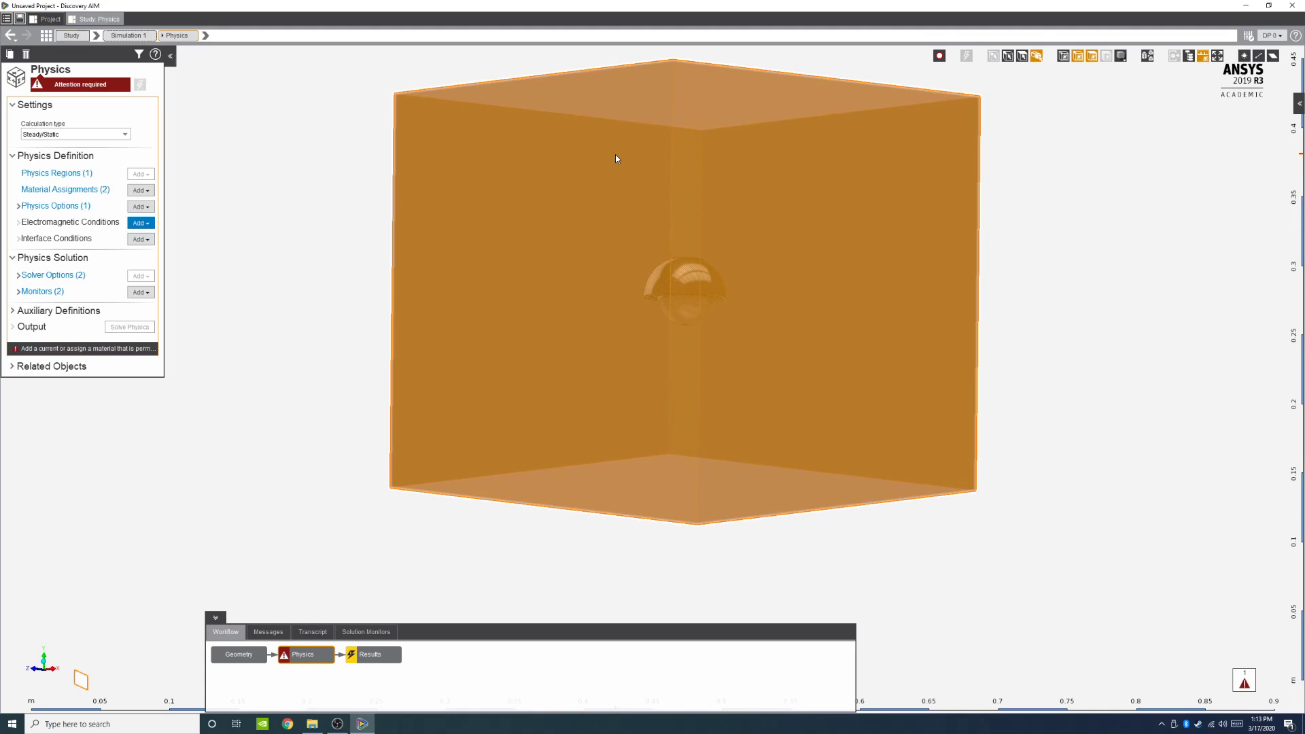
{"action": "right_click", "coordinate": [624, 230]}
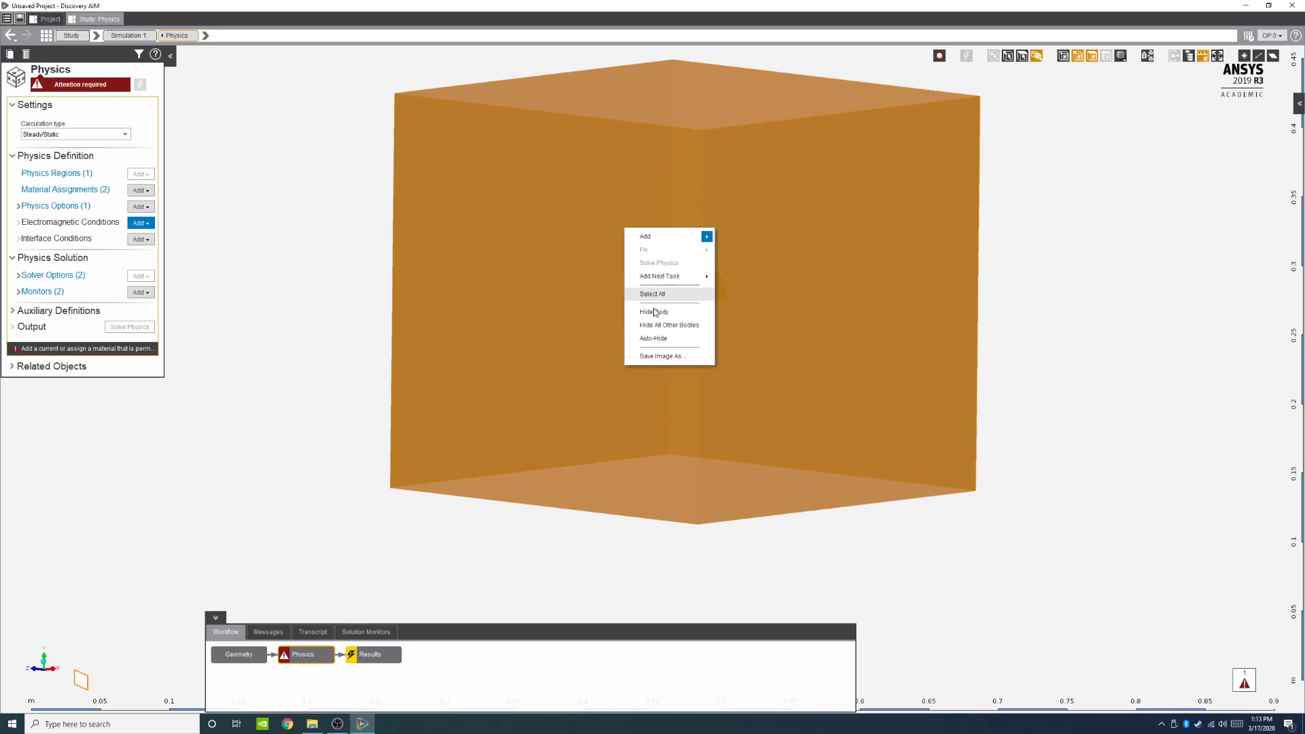
{"action": "left_click", "coordinate": [654, 312]}
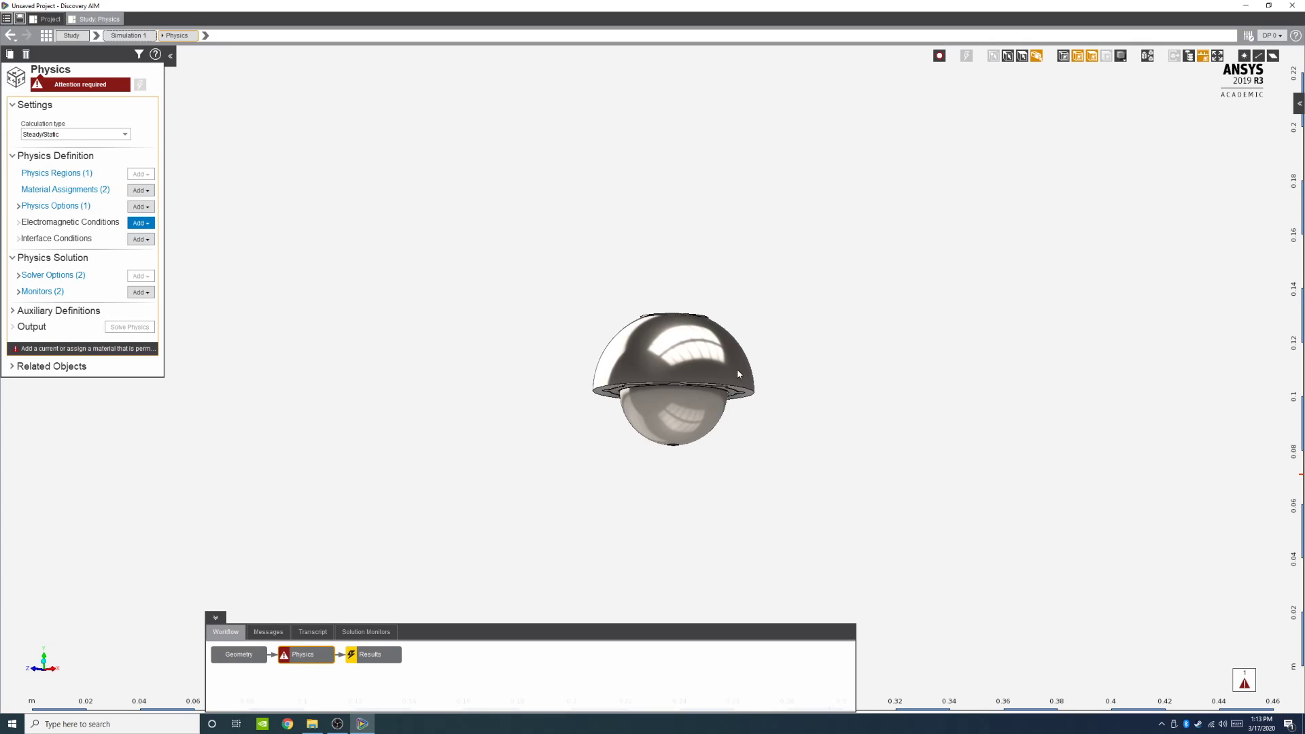
{"action": "scroll", "coordinate": [757, 306], "scroll_direction": "up", "scroll_amount": 2}
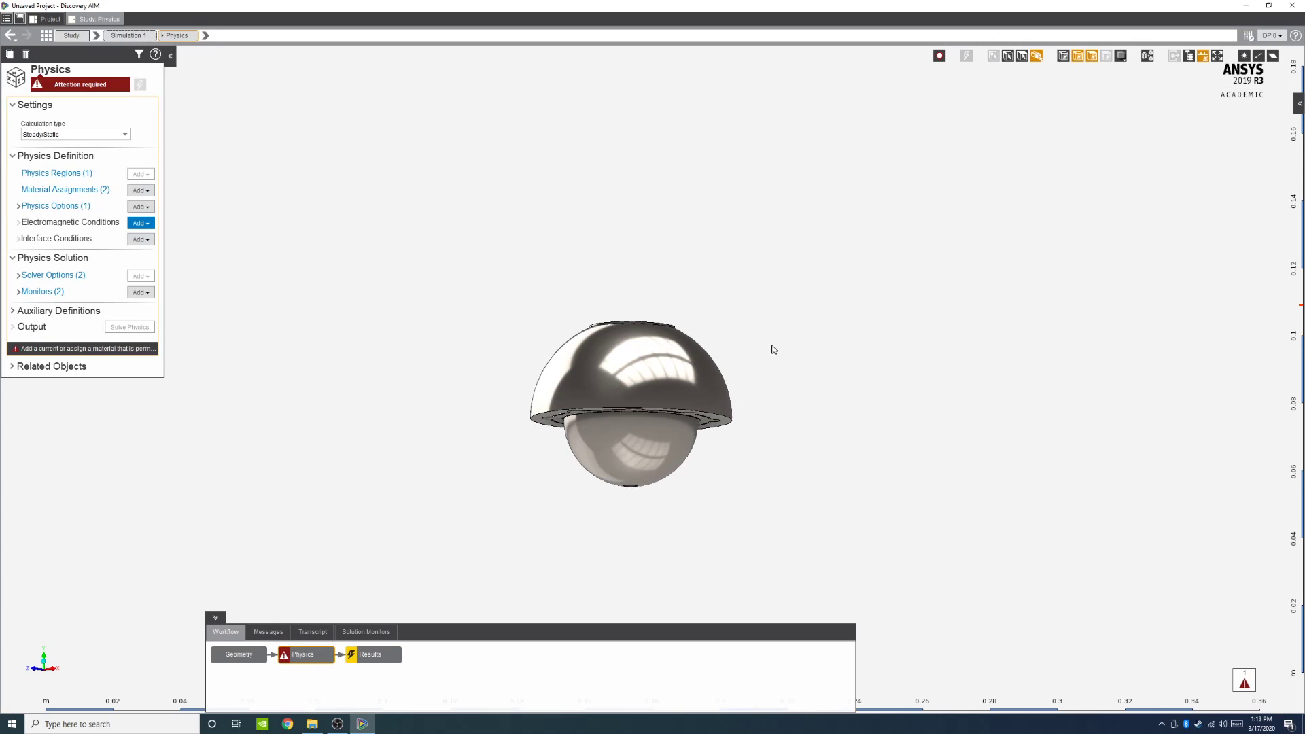
{"action": "middle_click_drag", "start_coordinate": [798, 330], "coordinate": [793, 351]}
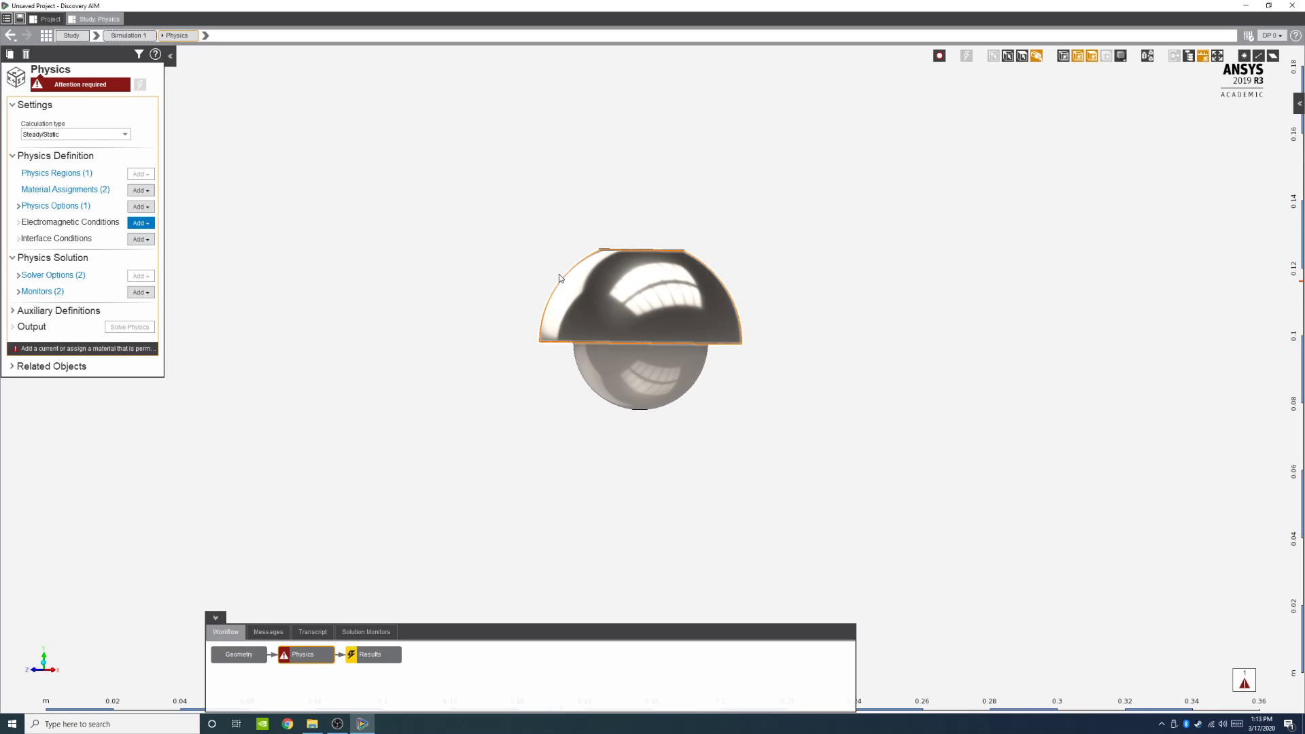
{"action": "scroll", "coordinate": [579, 281], "scroll_direction": "up", "scroll_amount": 2}
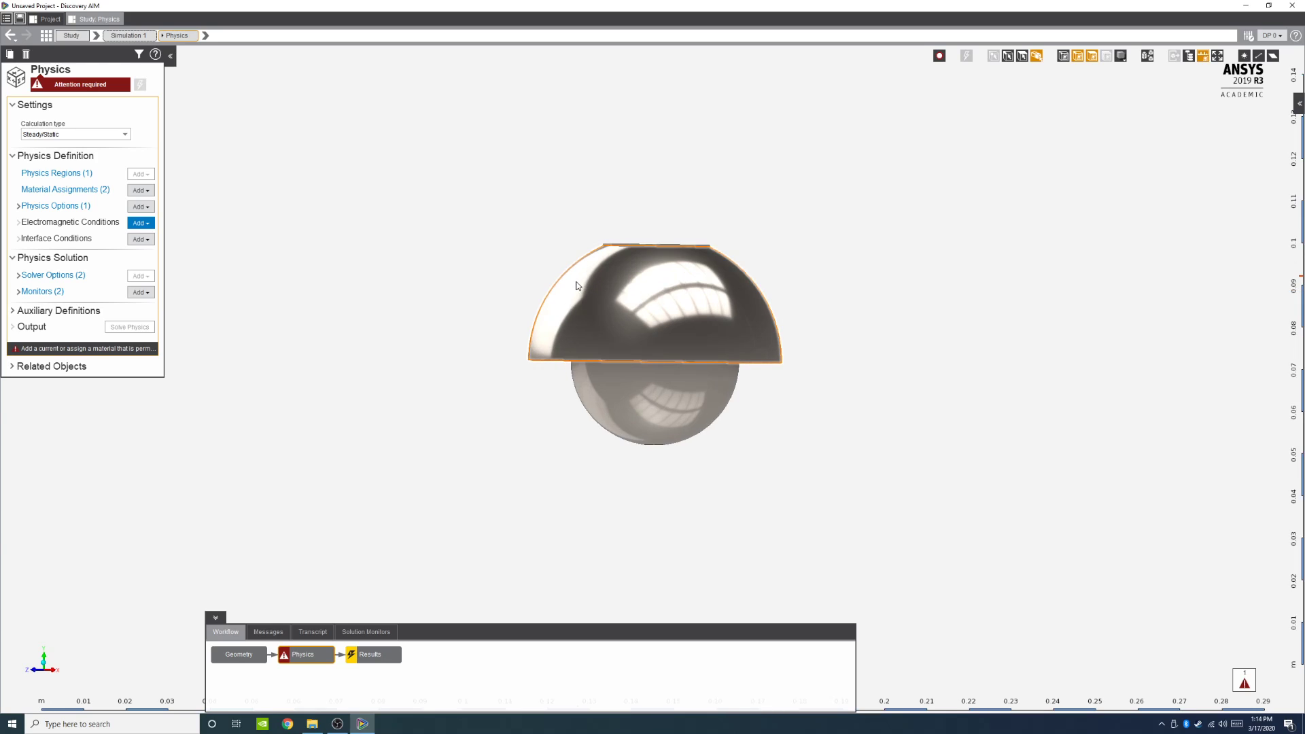
{"action": "scroll", "coordinate": [587, 271], "scroll_direction": "up", "scroll_amount": 2}
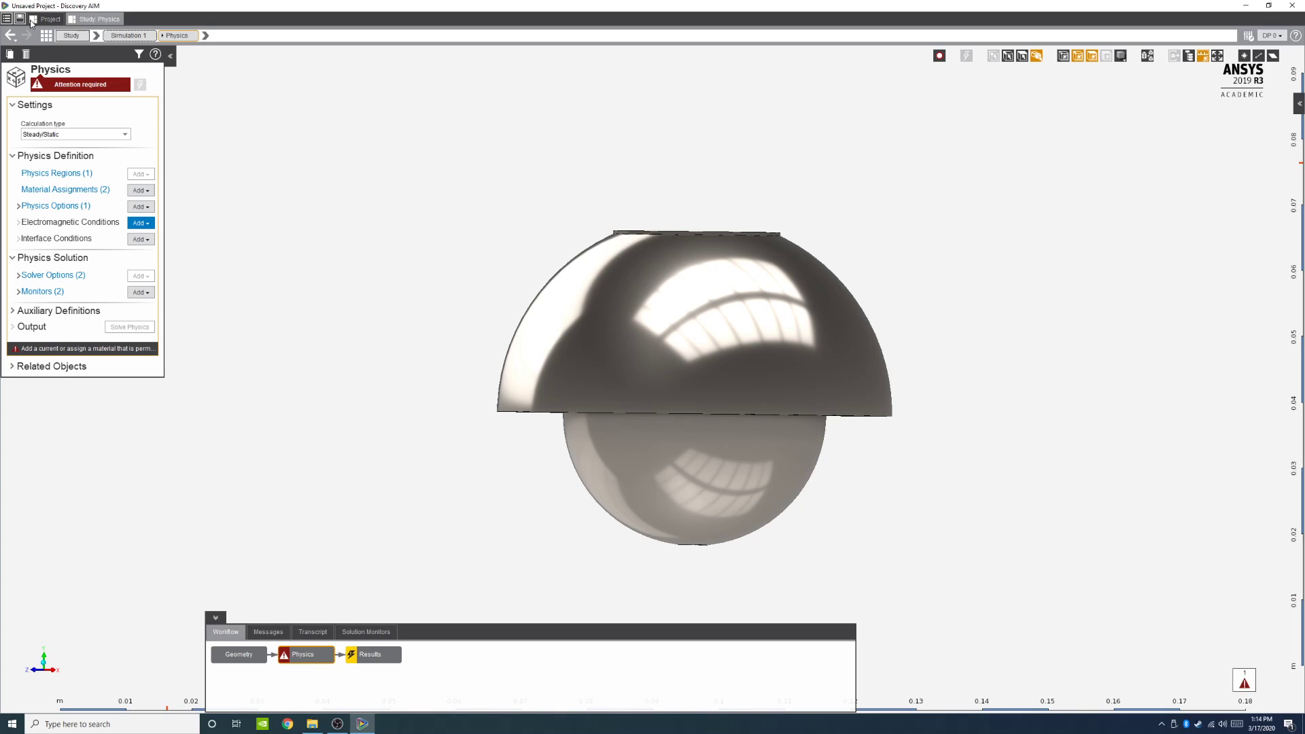
Step: Save the project as TEST_DEMO_Project in the UNIQUE MODELS > C-Assemblies(Requires UNIQUE MODELS) folder
{"action": "left_click", "coordinate": [6, 17]}
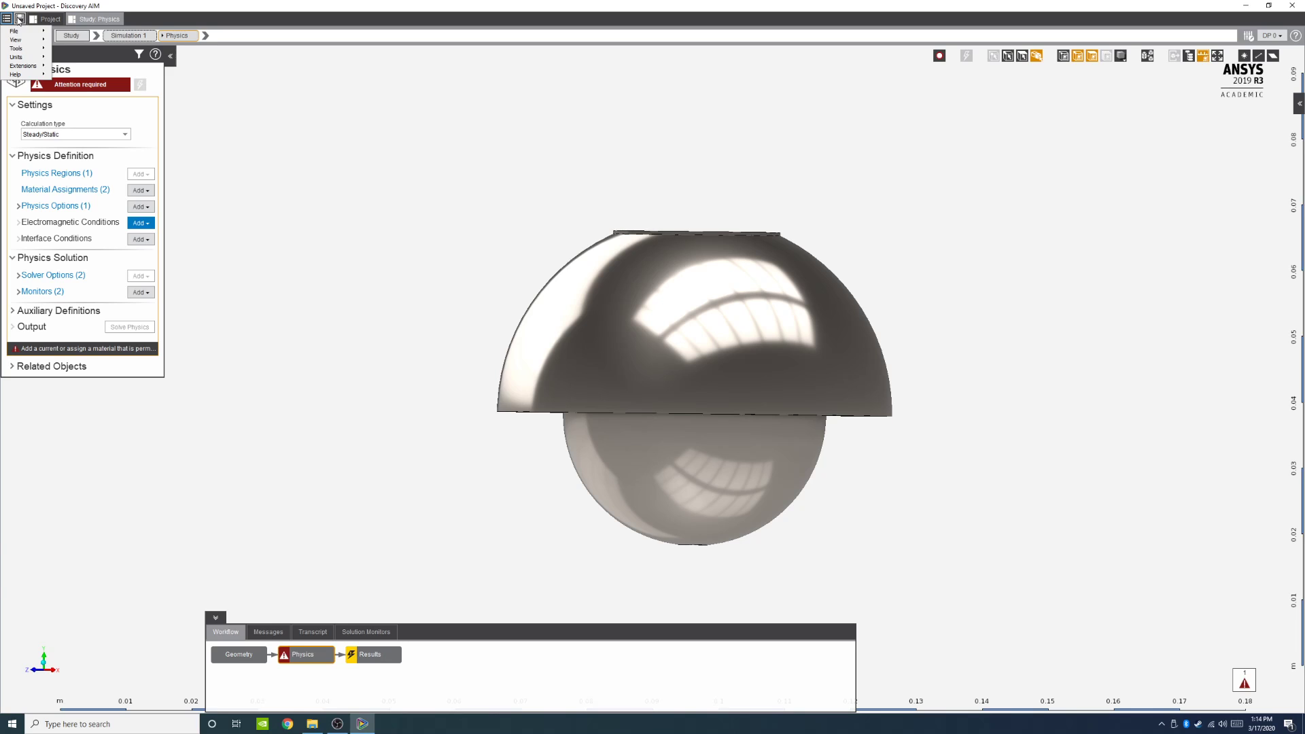
{"action": "left_click", "coordinate": [16, 19]}
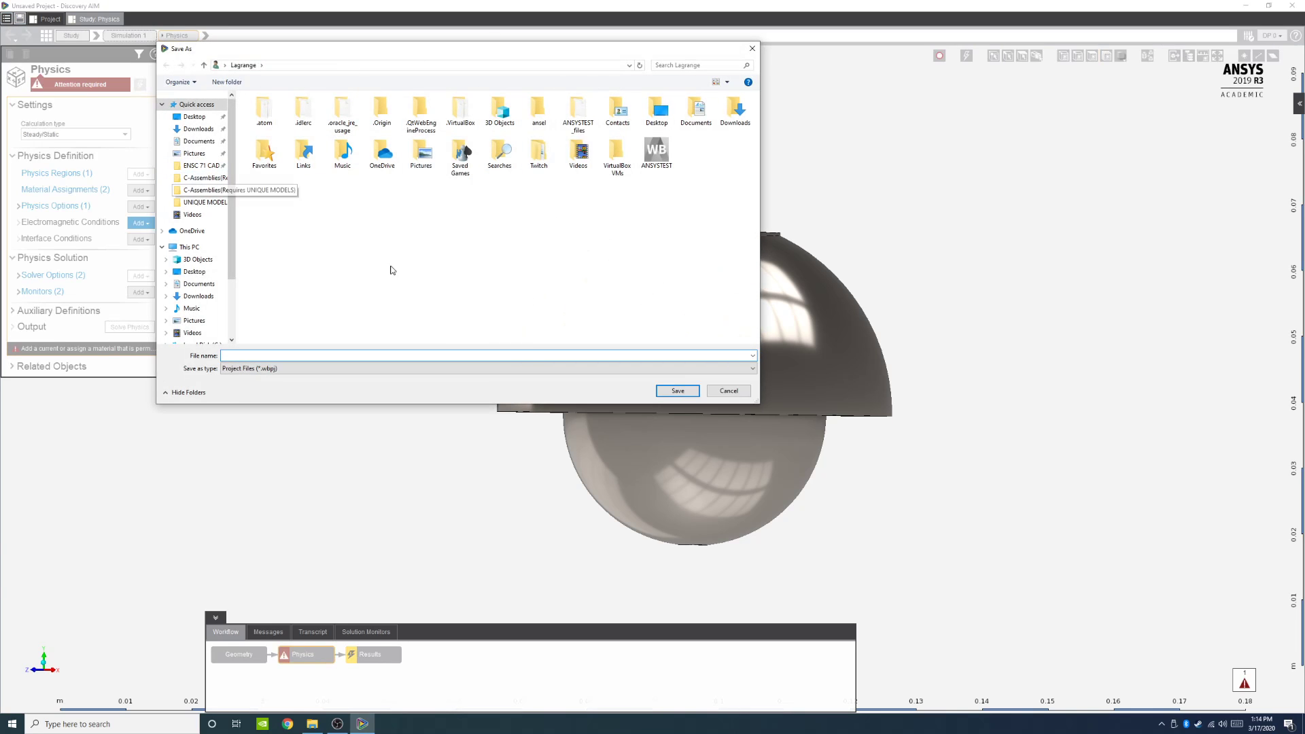
{"action": "left_click", "coordinate": [212, 167]}
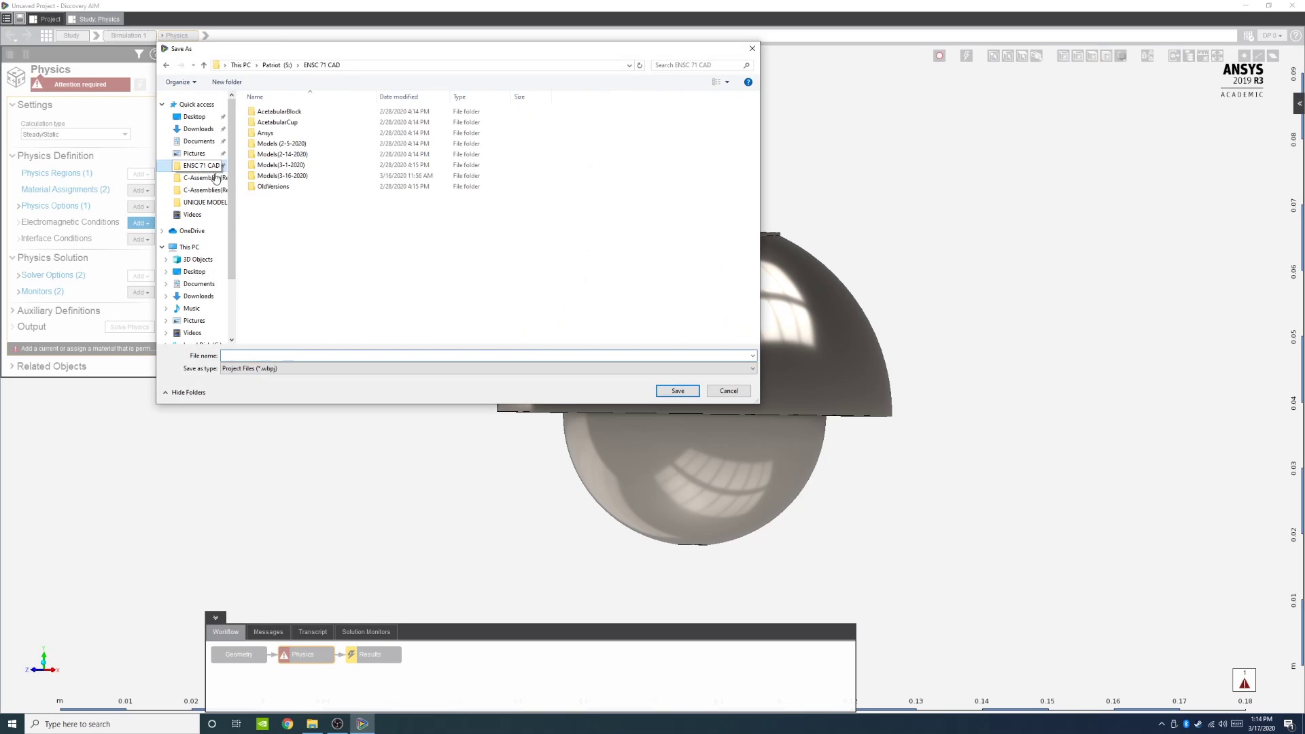
{"action": "left_click", "coordinate": [296, 176]}
{"action": "double_click", "coordinate": [298, 178]}
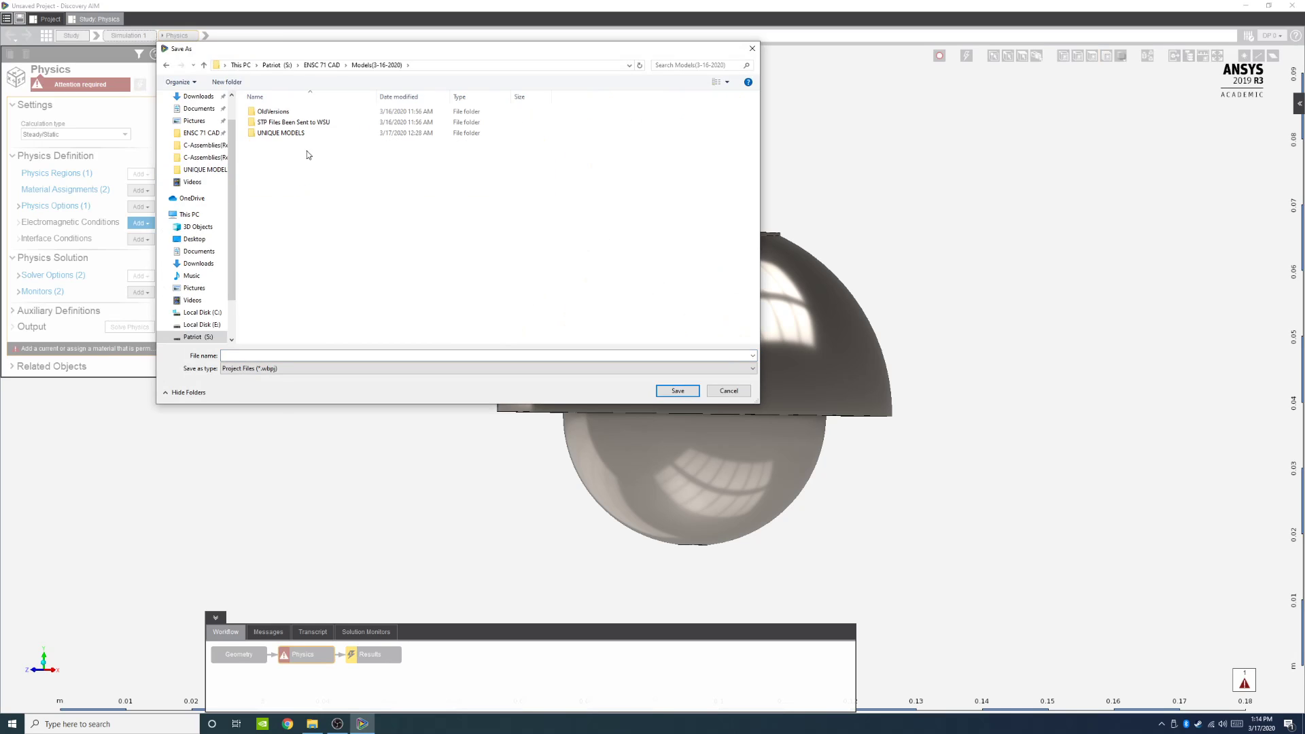
{"action": "double_click", "coordinate": [300, 135]}
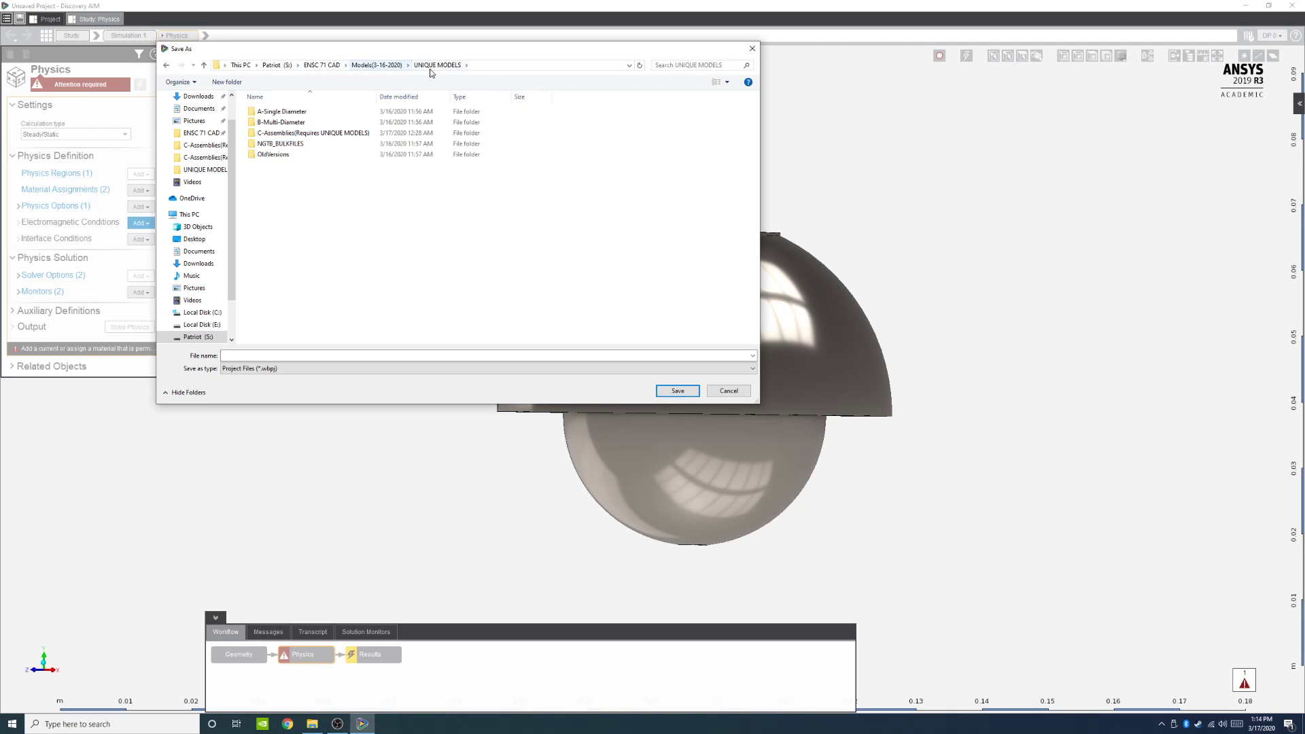
{"action": "double_click", "coordinate": [279, 133]}
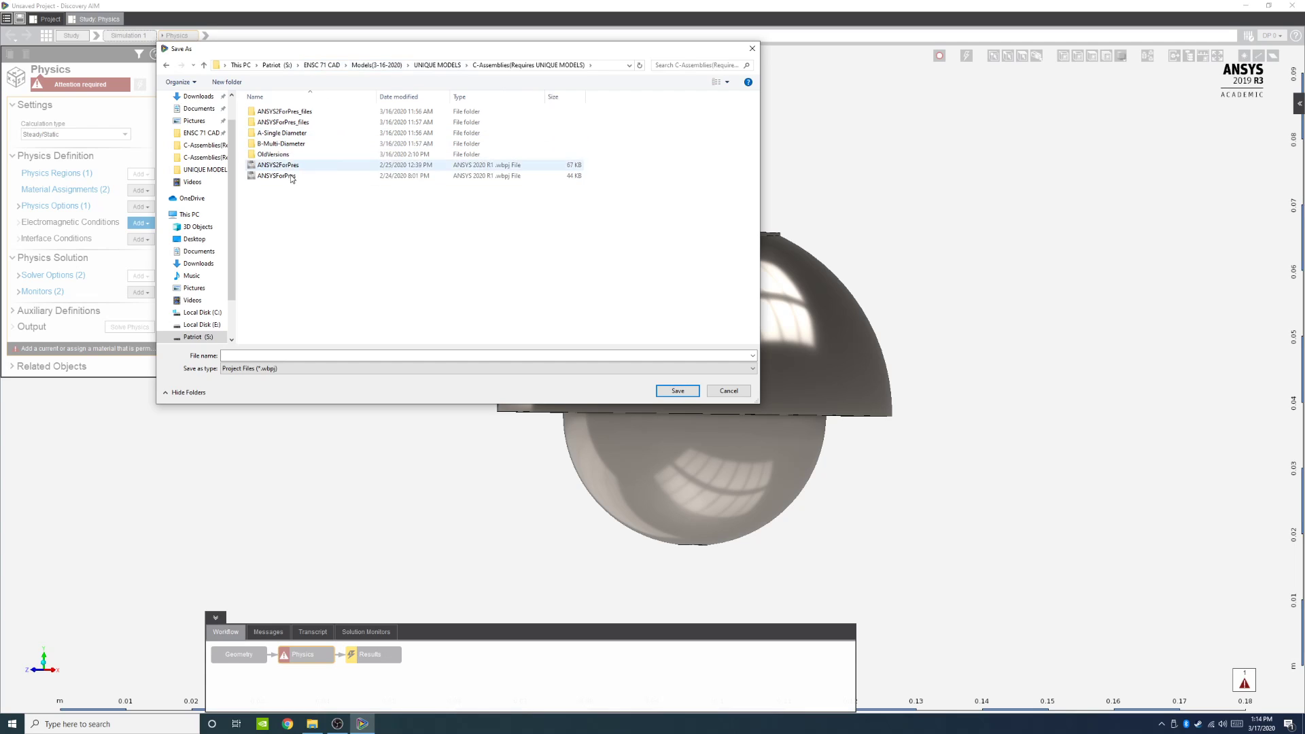
{"action": "left_click", "coordinate": [276, 355]}
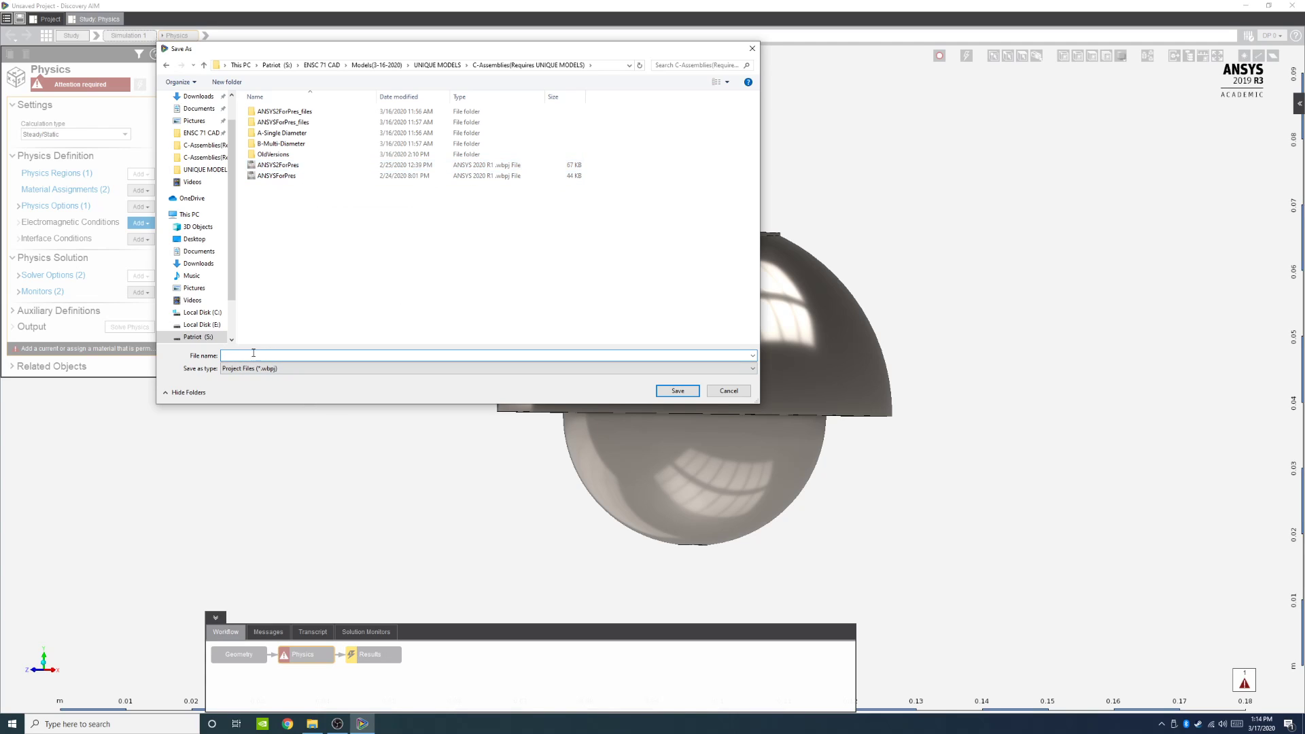
{"action": "type", "text": "TEST_DEMO"}
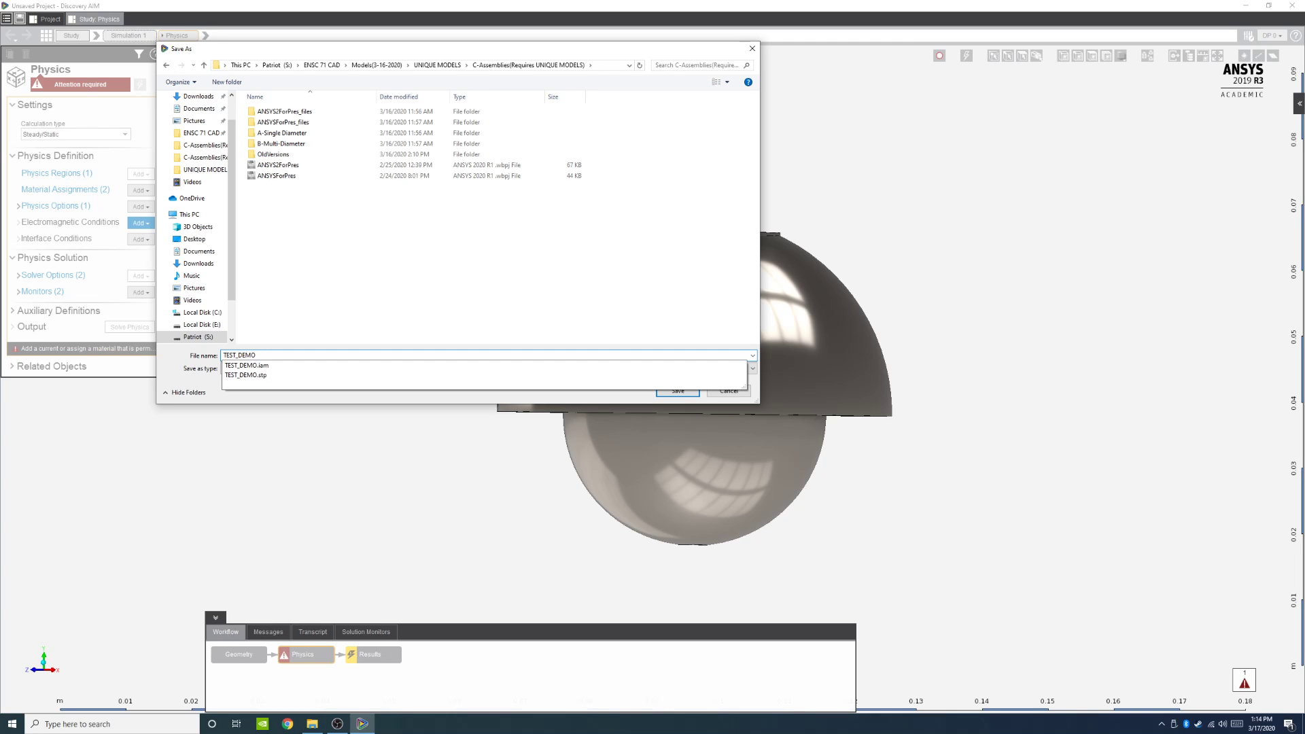
{"action": "type", "text": "_"}
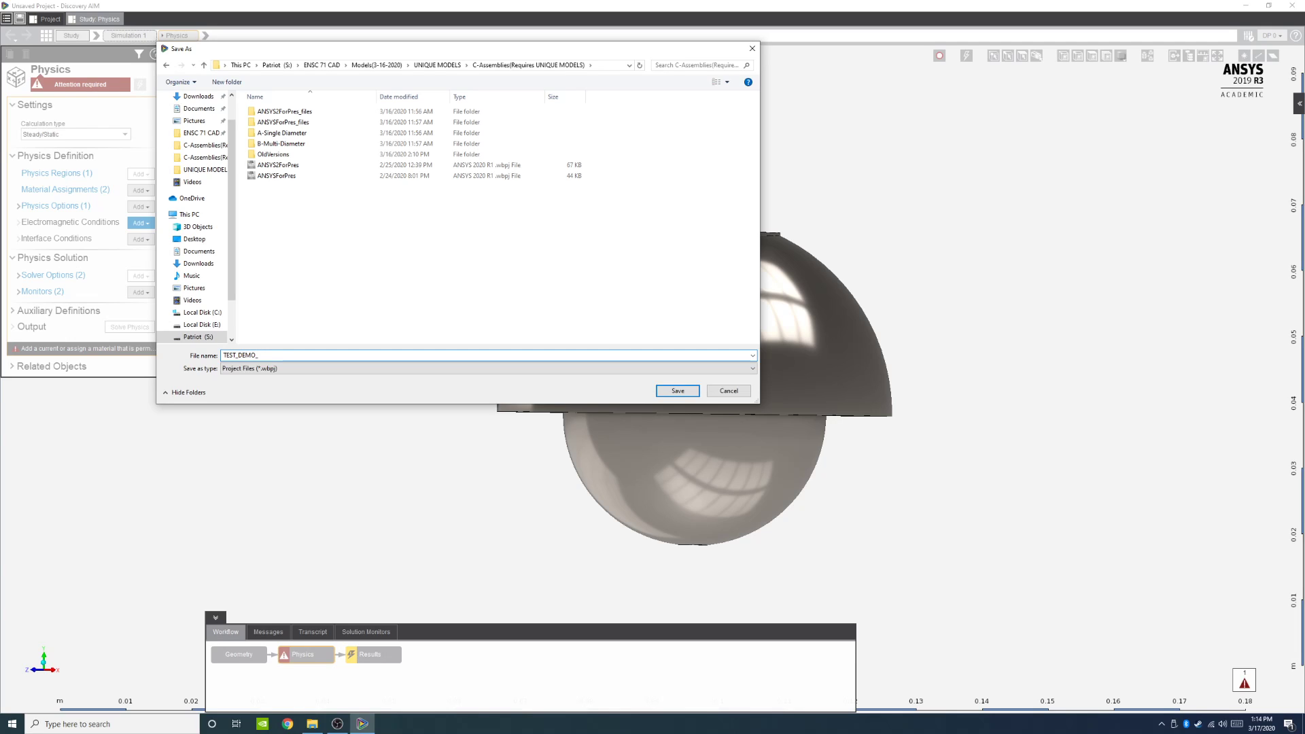
{"action": "type", "text": "Project"}
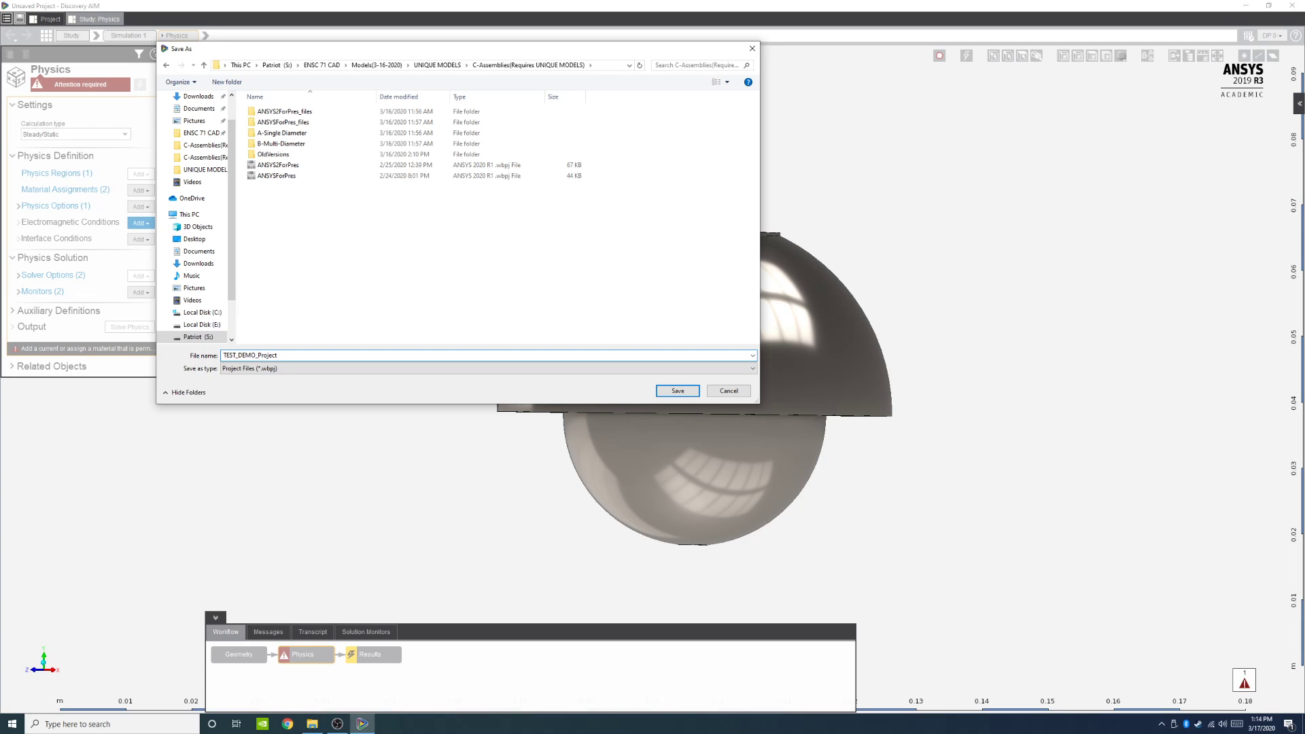
{"action": "key", "text": "Return"}
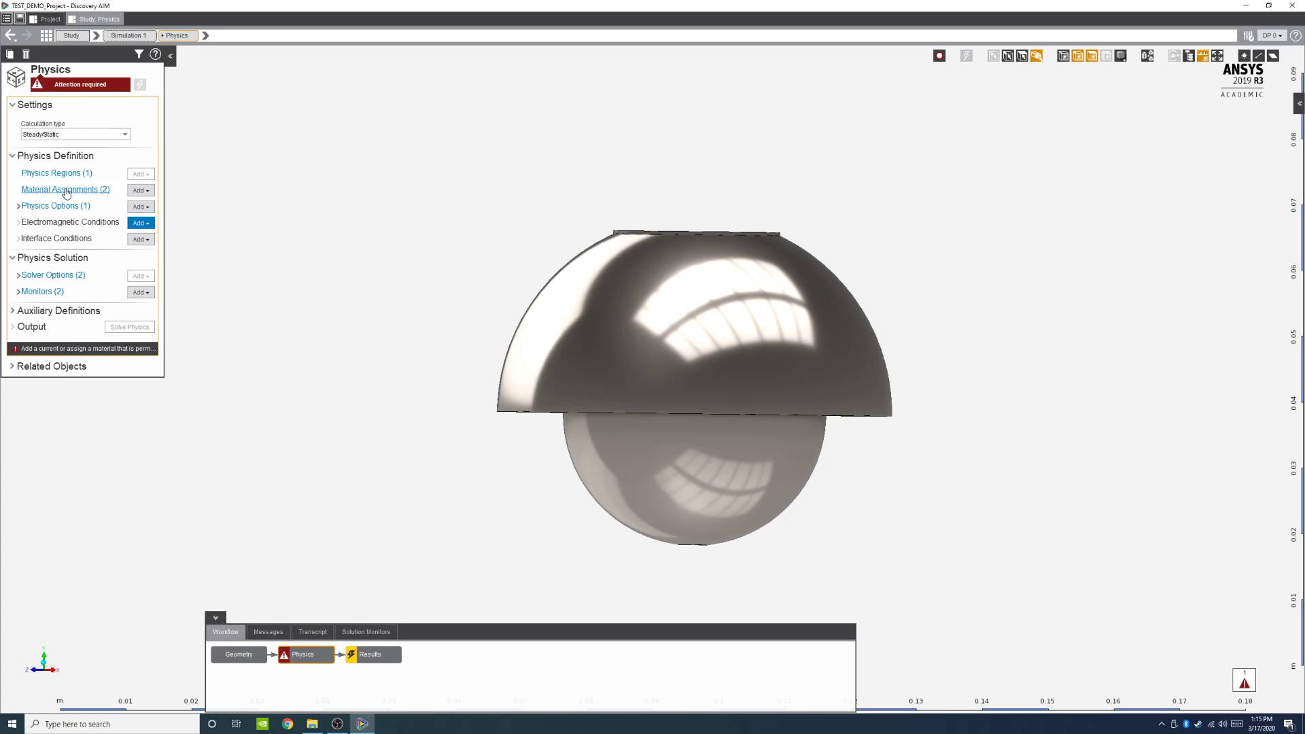
Step: Open Physics Options 1 and set the ambient temperature to 98.6 [F]
{"action": "left_click", "coordinate": [18, 206]}
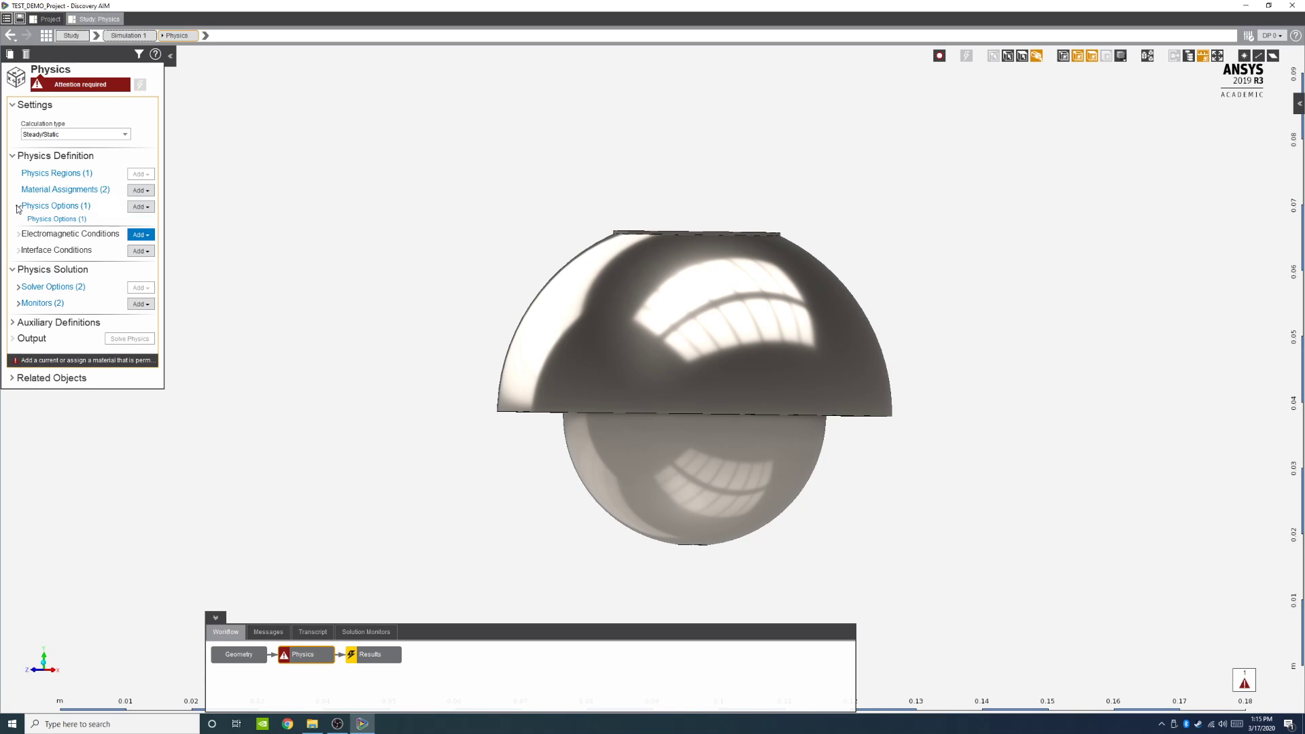
{"action": "left_click", "coordinate": [57, 225]}
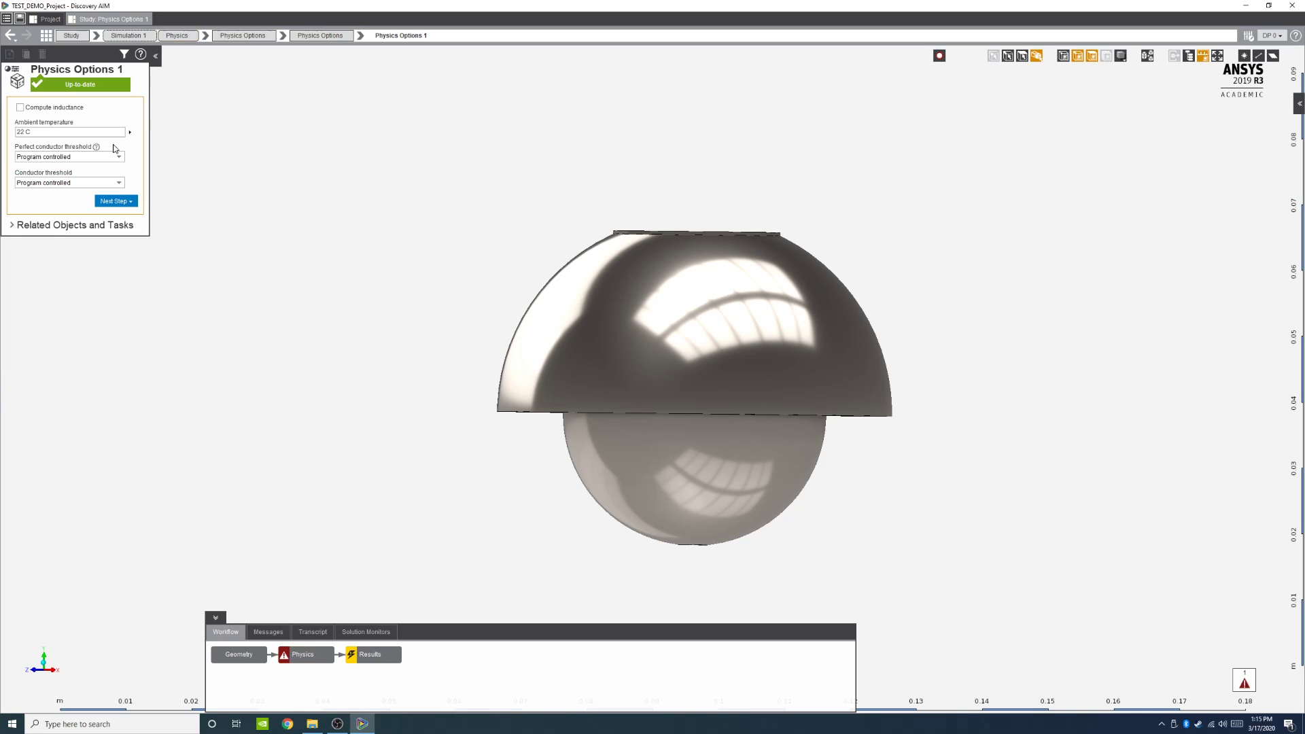
{"action": "left_click", "coordinate": [67, 134]}
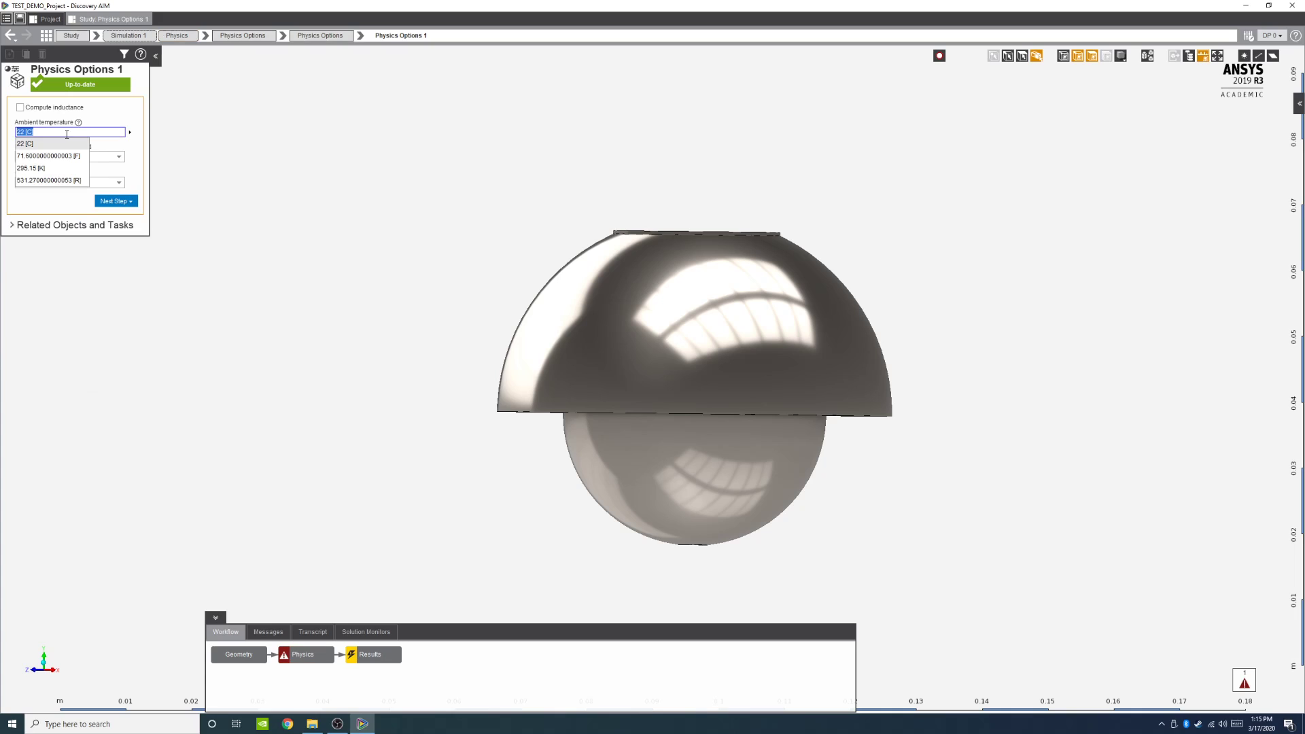
{"action": "key", "text": "BackSpace"}
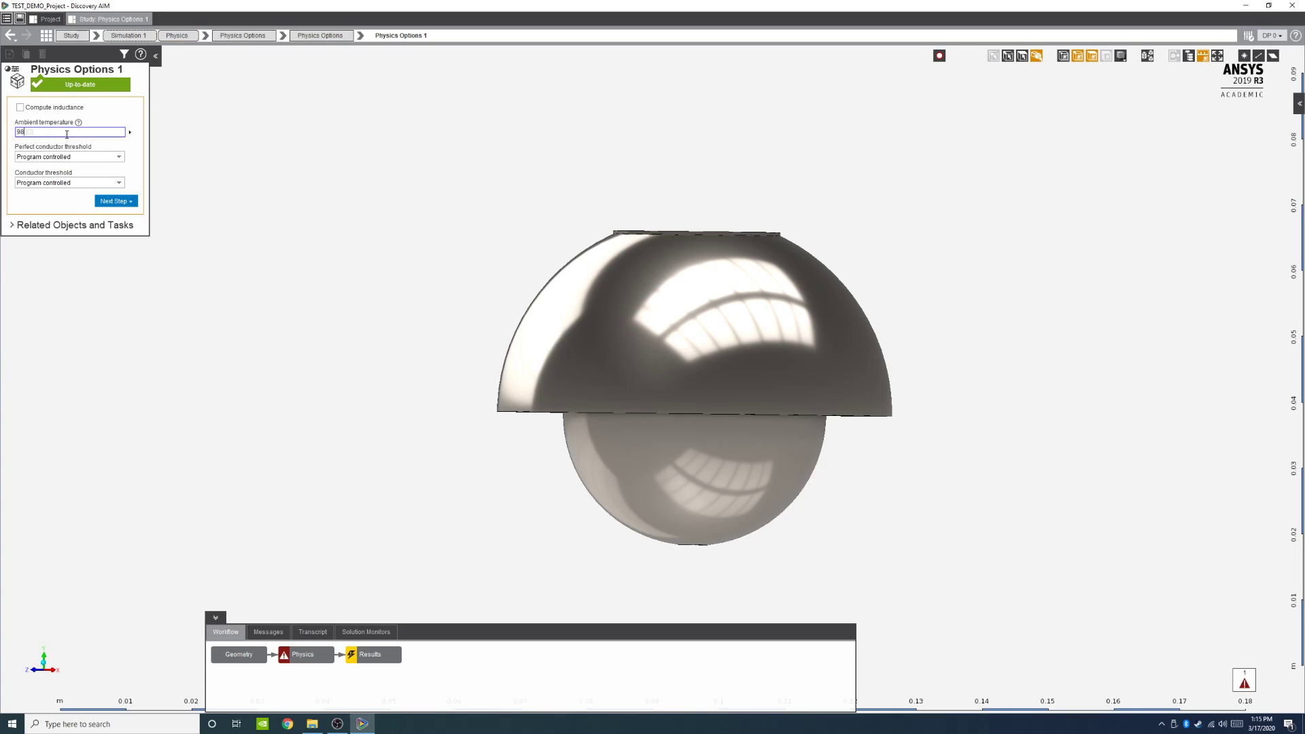
{"action": "type", "text": "98.6["}
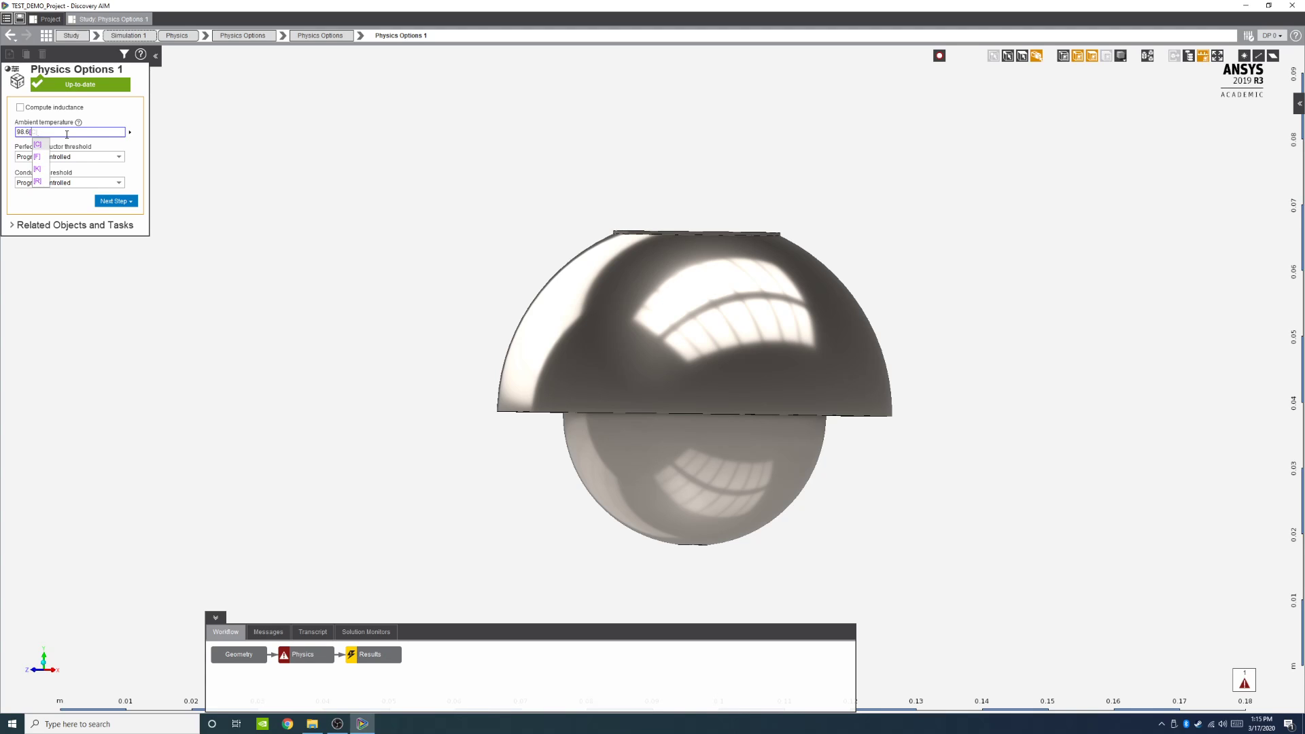
{"action": "type", "text": "F]"}
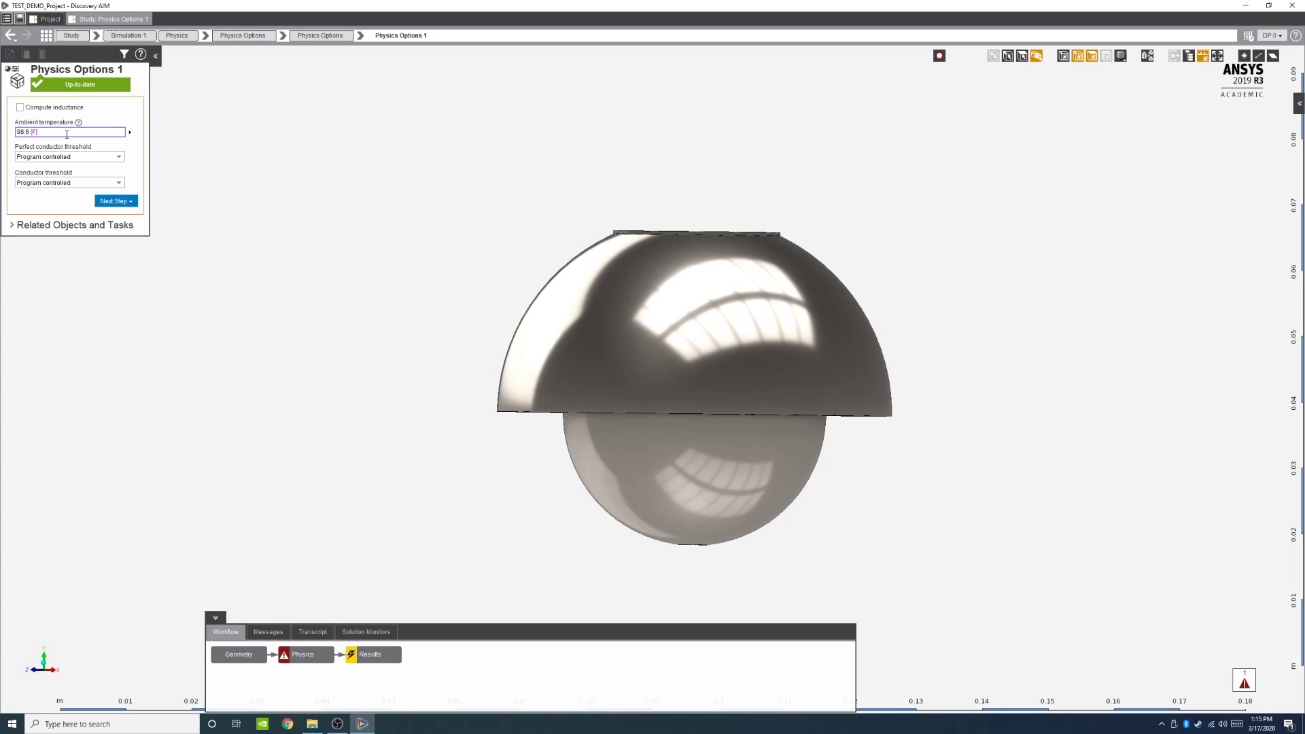
{"action": "left_click", "coordinate": [118, 202]}
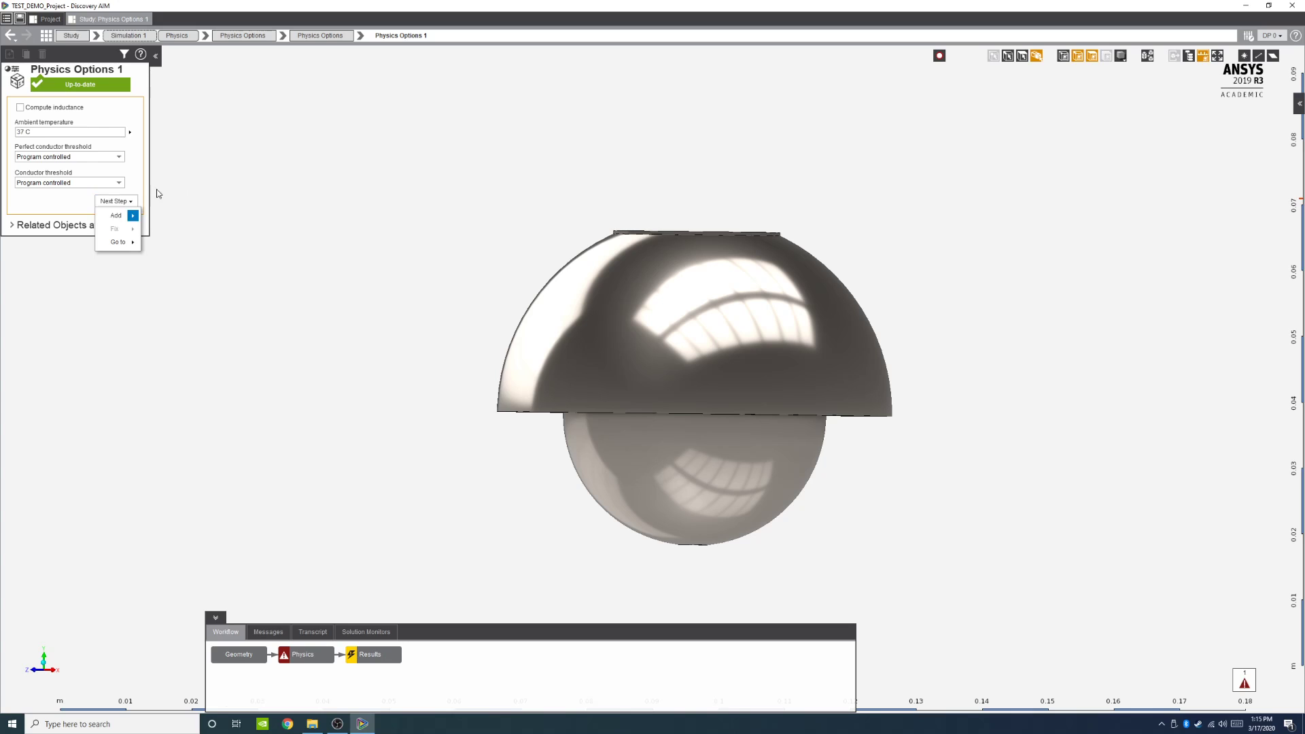
{"action": "left_click", "coordinate": [123, 279]}
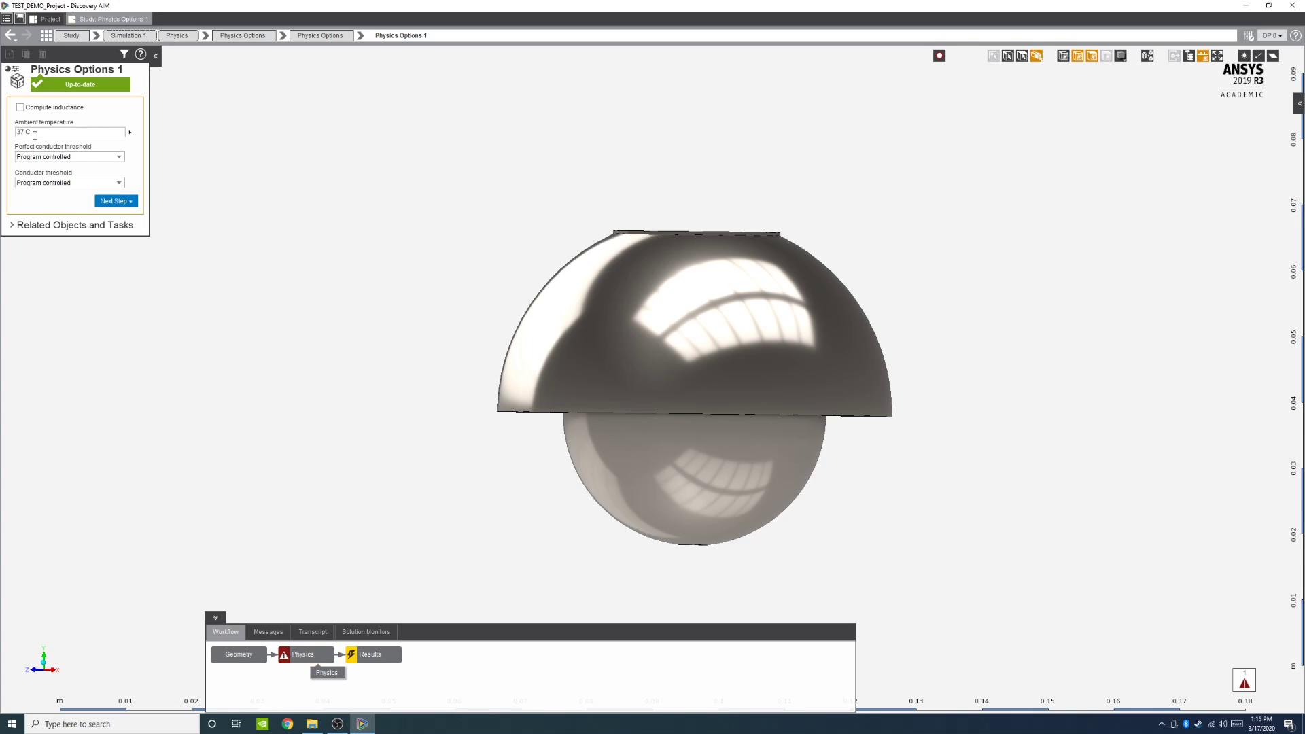
Step: Switch to Chrome, search the web for converting 22 C to Fahrenheit, then close the browser
{"action": "left_click", "coordinate": [288, 722]}
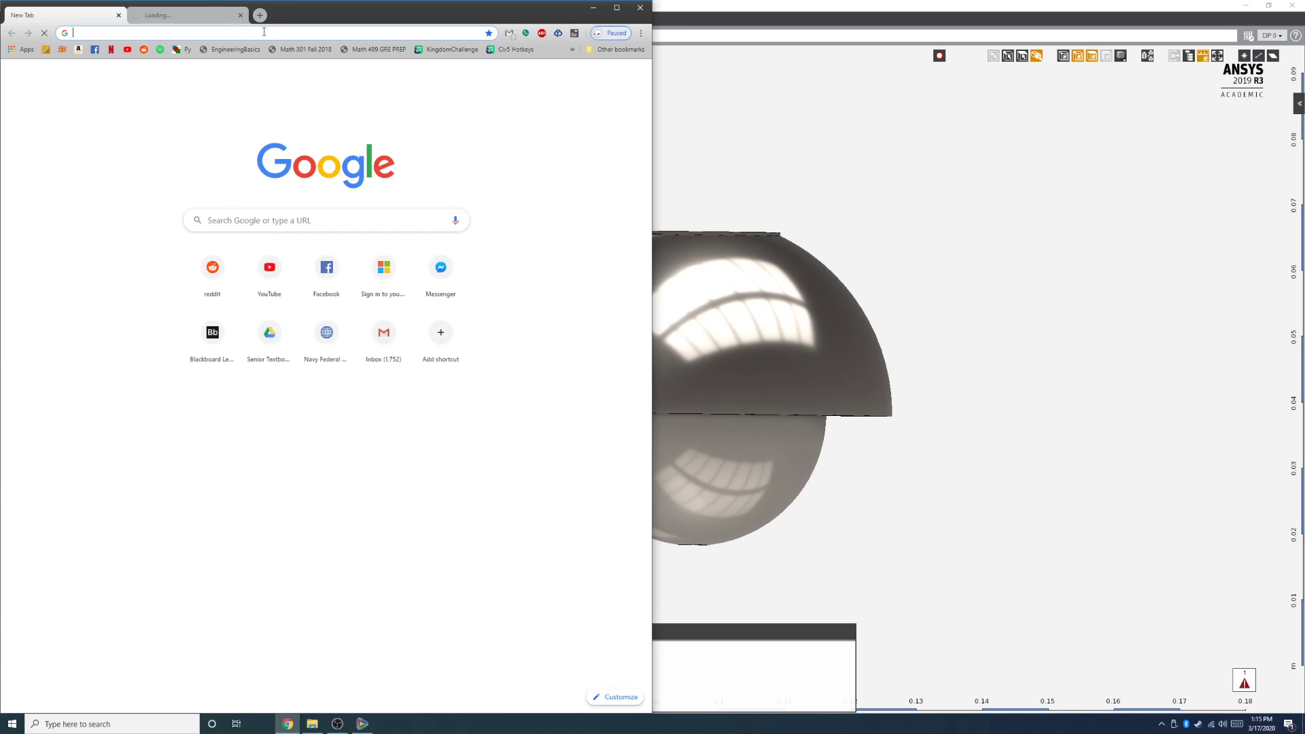
{"action": "type", "text": "22 C to f"}
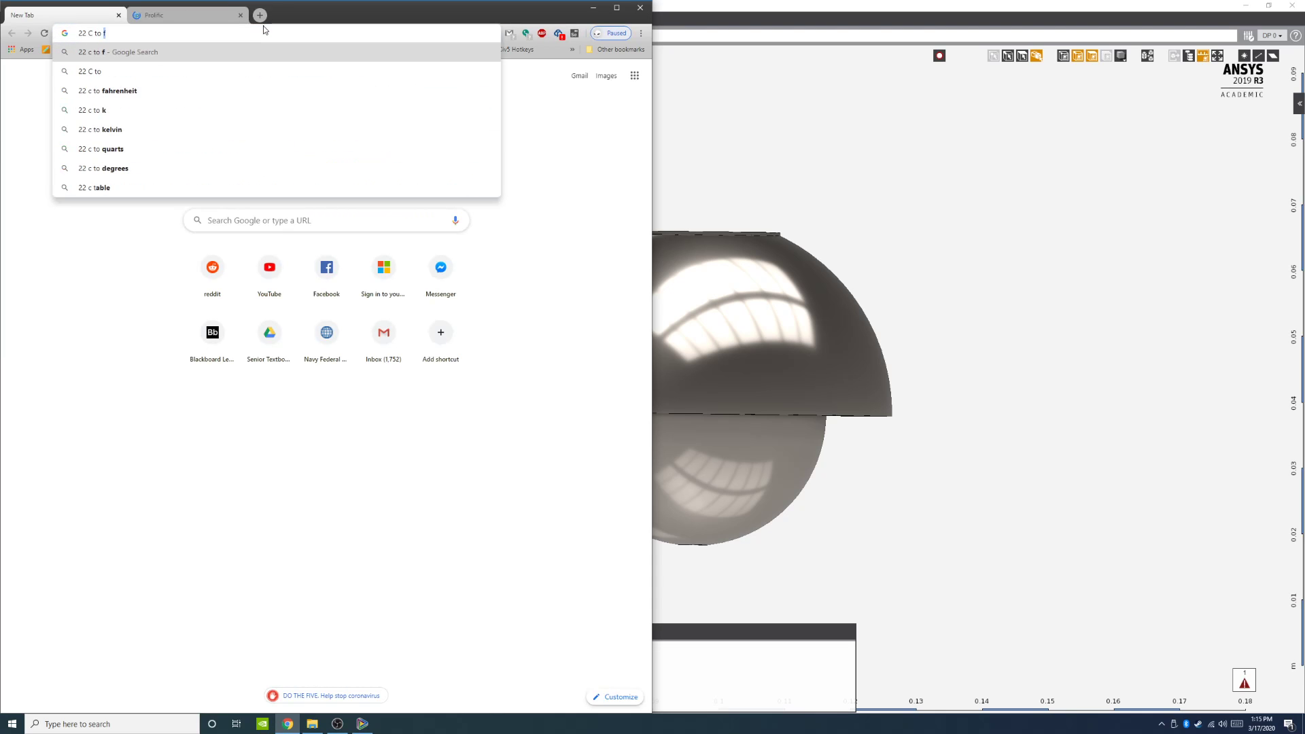
{"action": "key", "text": "Return"}
{"action": "key", "text": "ctrl+Tab"}
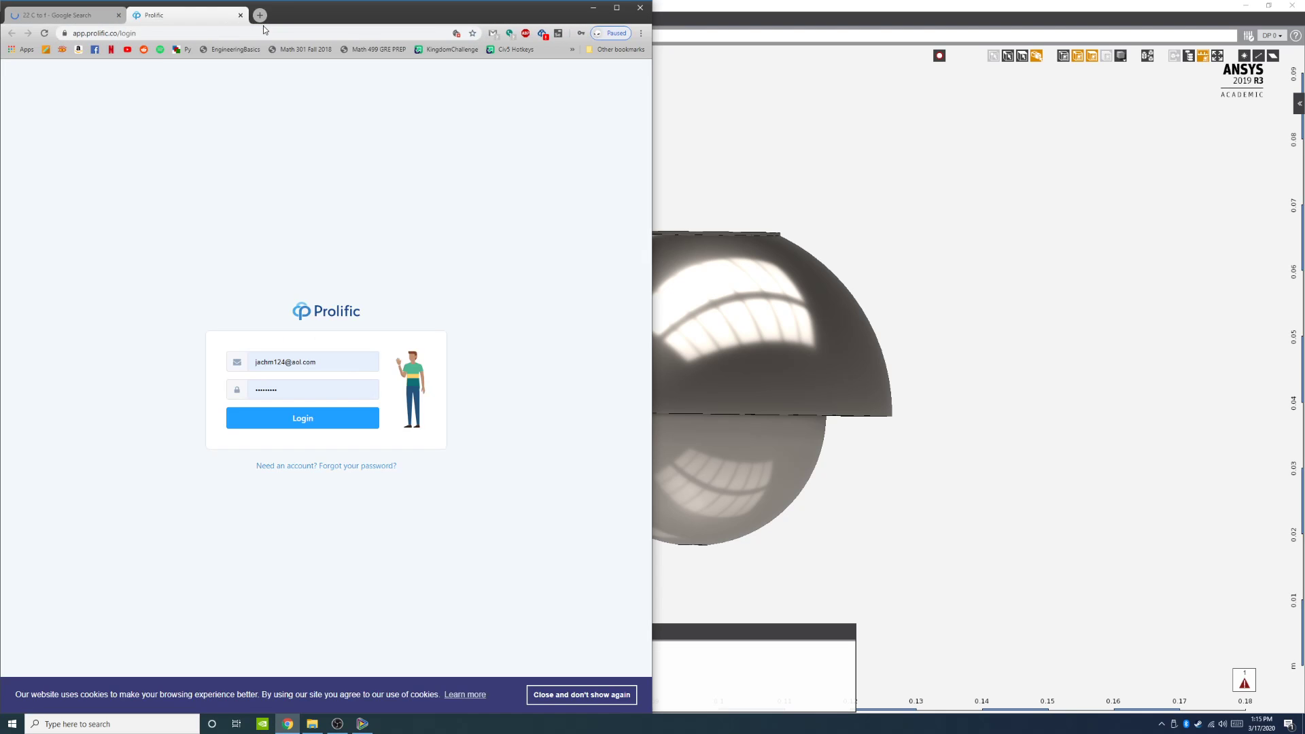
{"action": "left_click", "coordinate": [241, 15]}
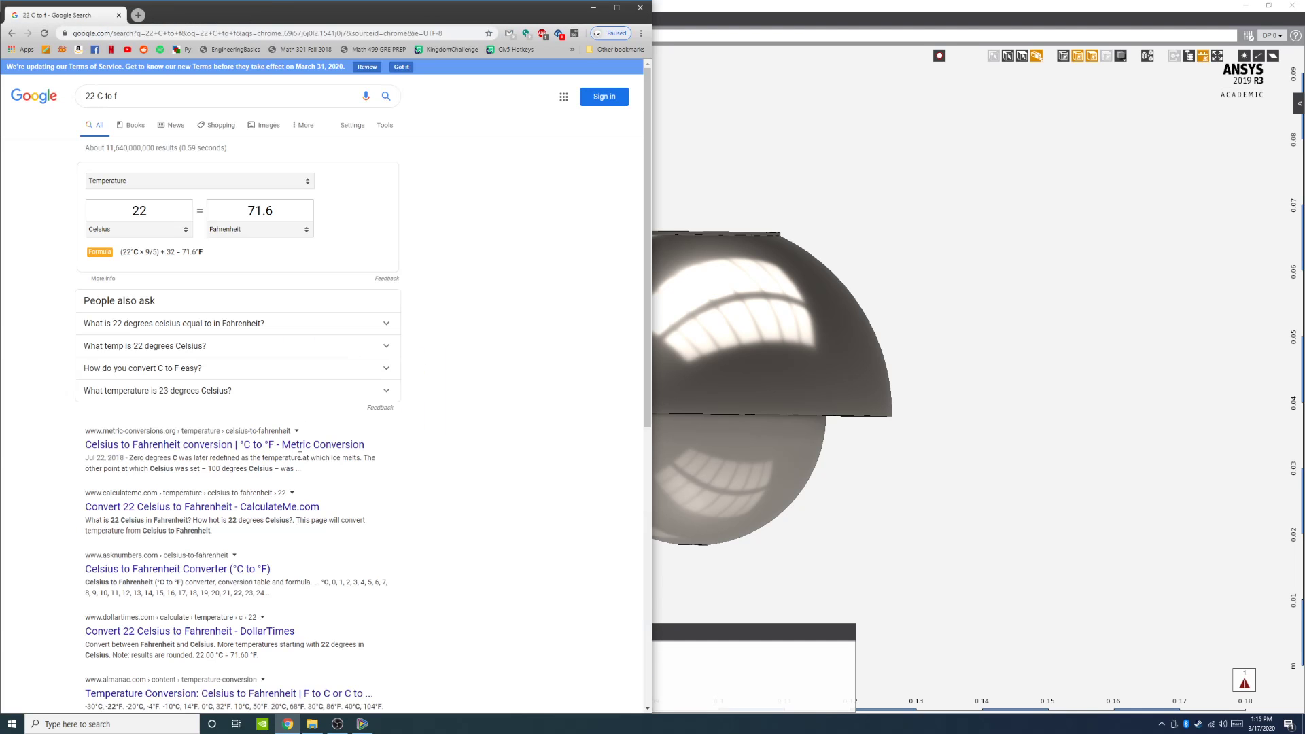
{"action": "left_click", "coordinate": [639, 8]}
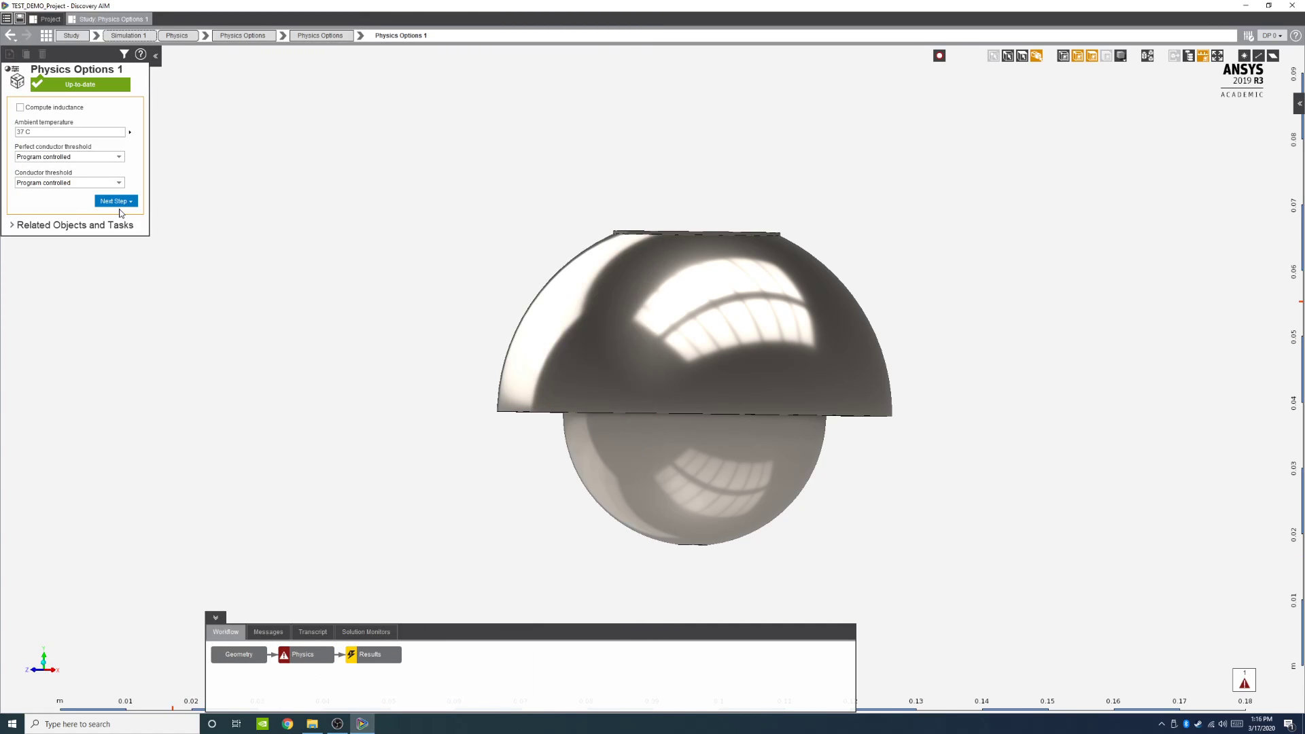
Step: Open the Physics material assignments and delete the Titanium Alloy Assignment 2
{"action": "left_click", "coordinate": [301, 659]}
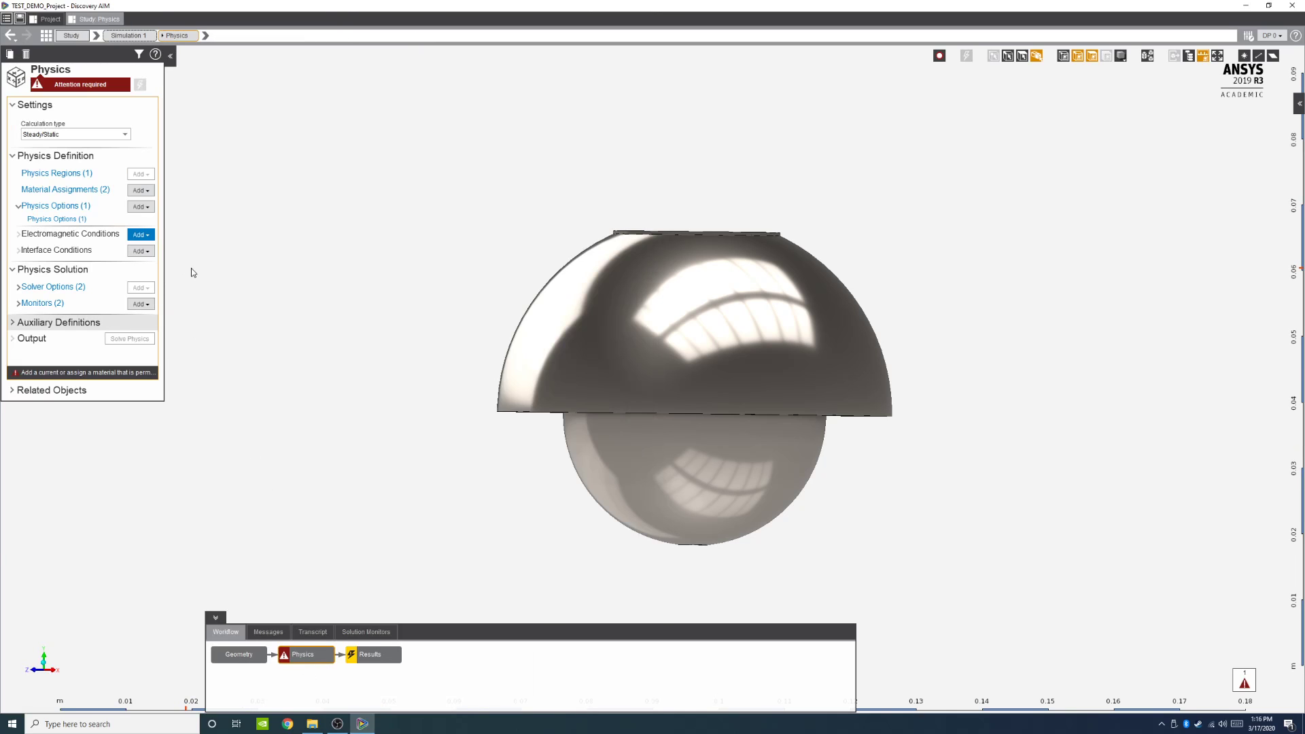
{"action": "left_click", "coordinate": [18, 209]}
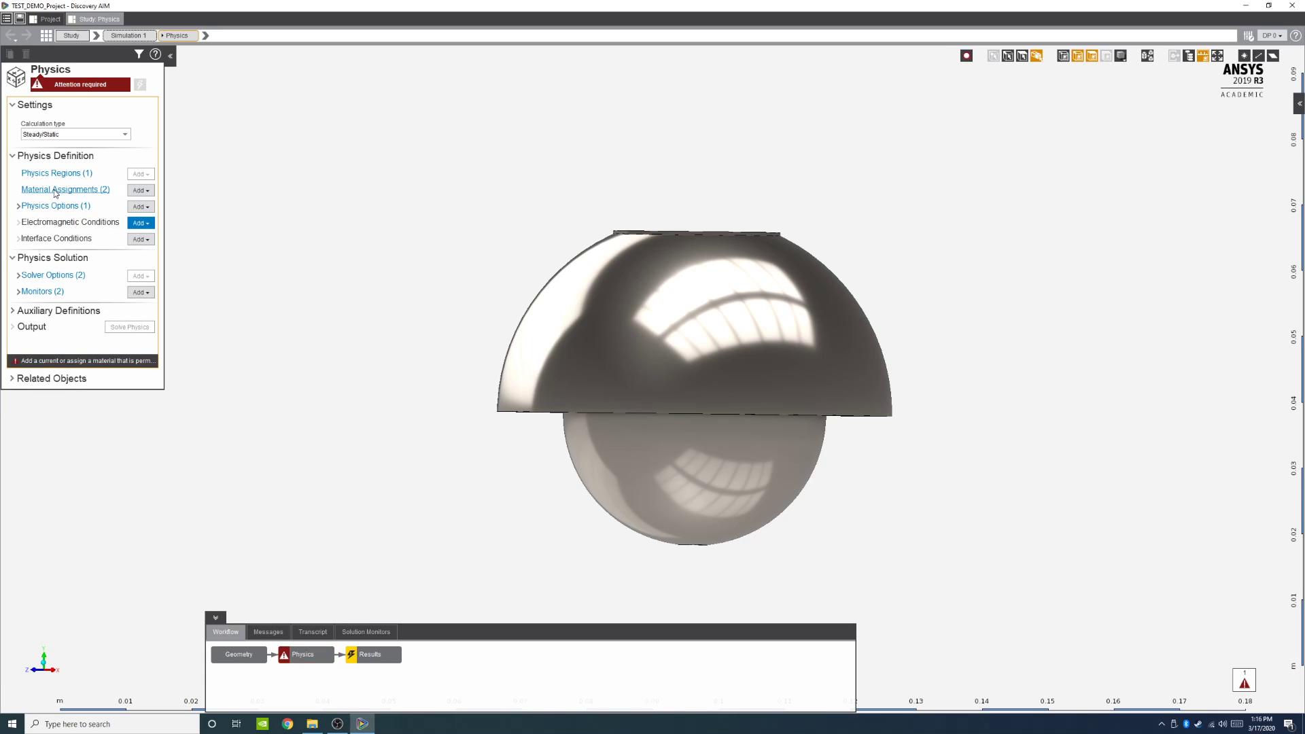
{"action": "left_click", "coordinate": [55, 191]}
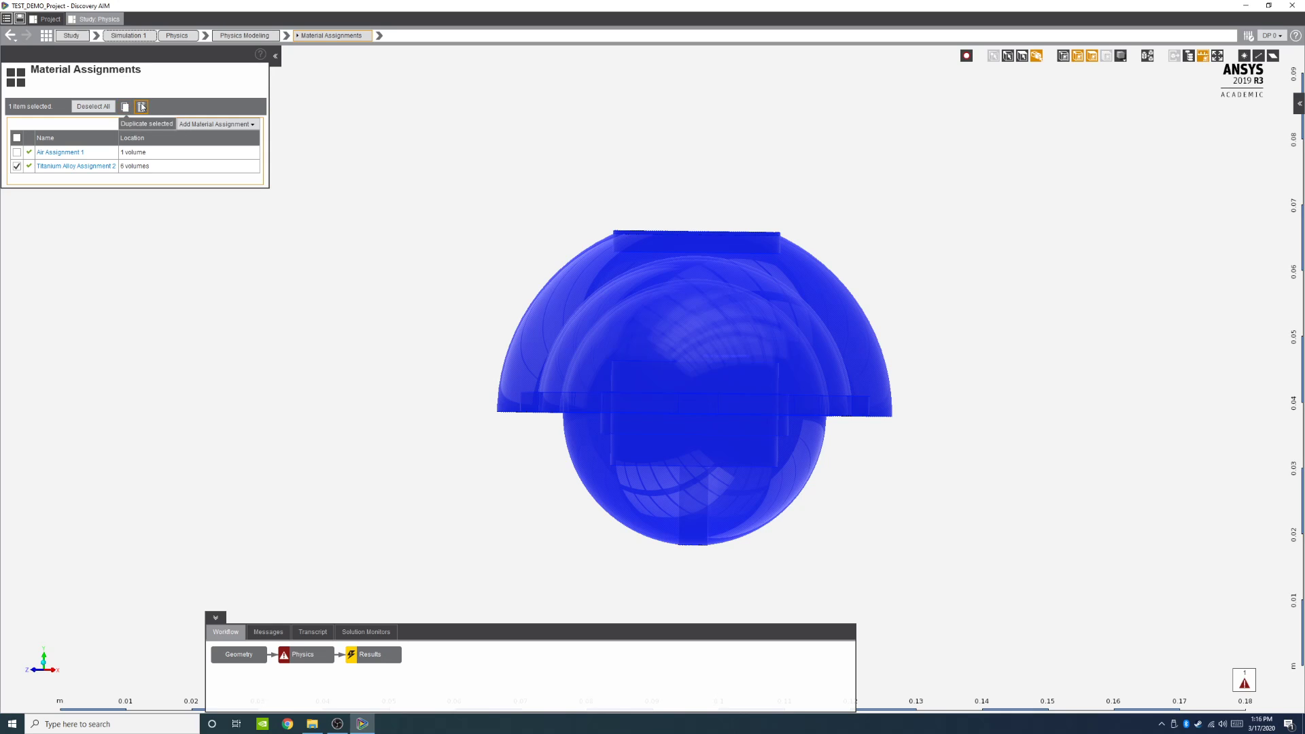
{"action": "left_click", "coordinate": [142, 106]}
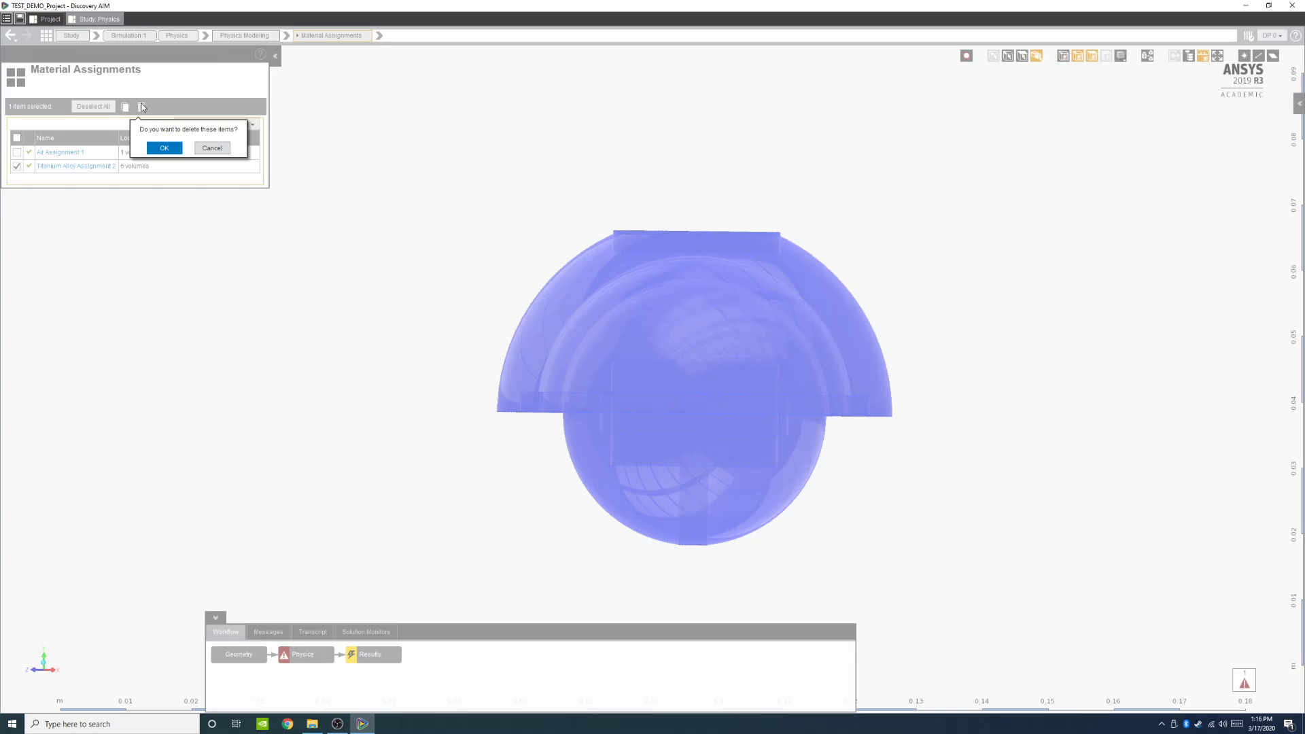
{"action": "left_click", "coordinate": [178, 149]}
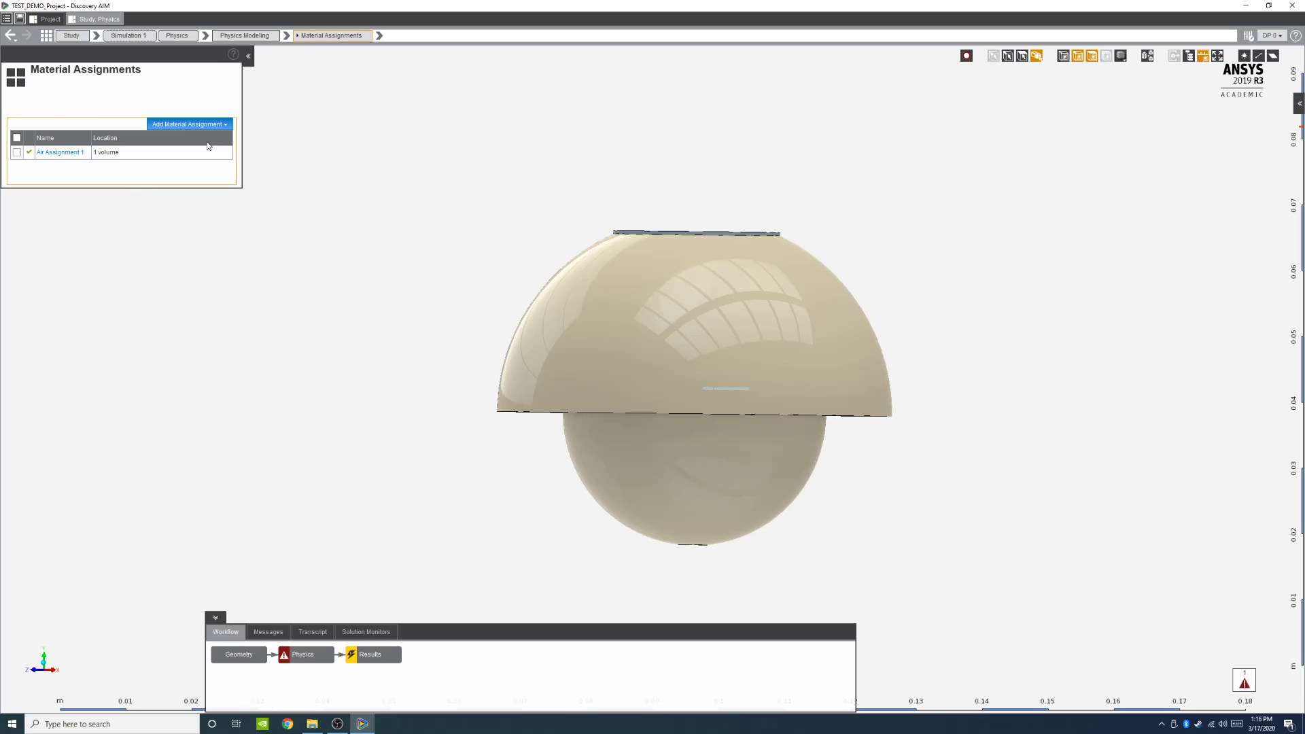
Step: Add a new material assignment using Titanium Alloy (Material Samples)
{"action": "left_click", "coordinate": [204, 125]}
{"action": "mouse_move", "coordinate": [211, 140]}
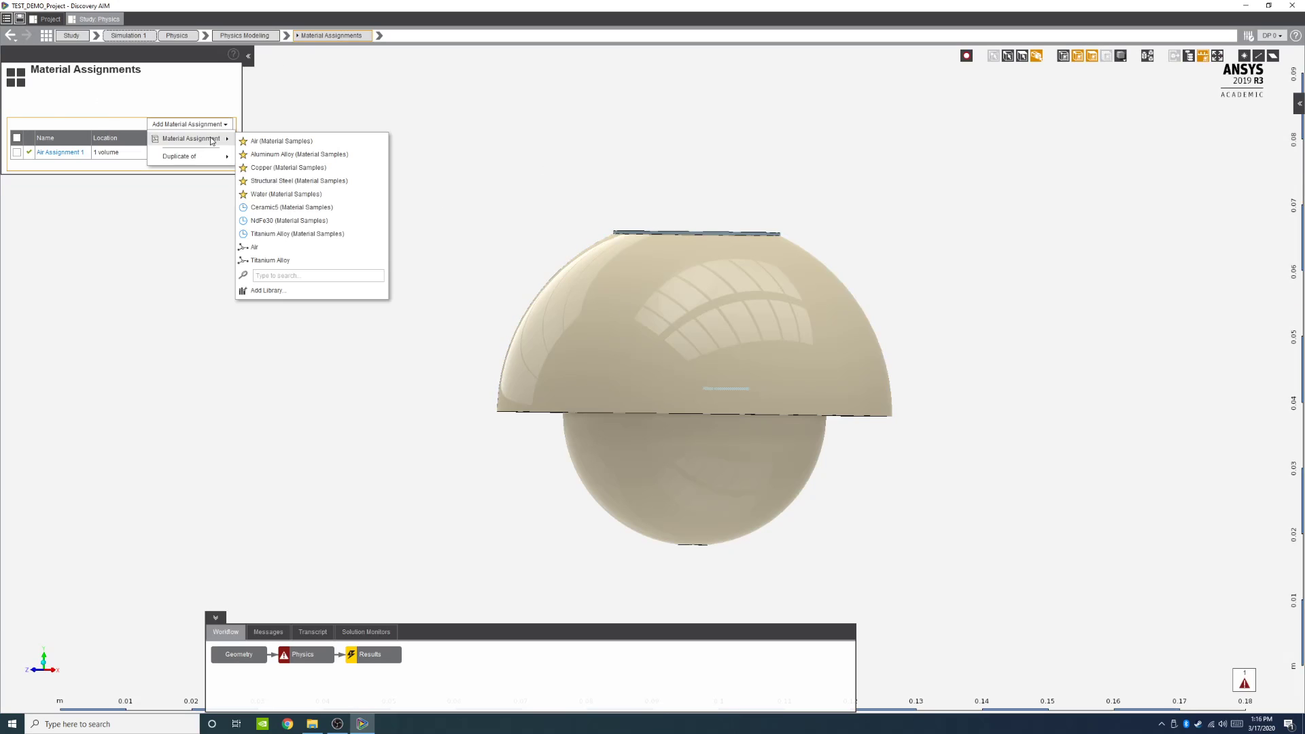
{"action": "left_click", "coordinate": [286, 235]}
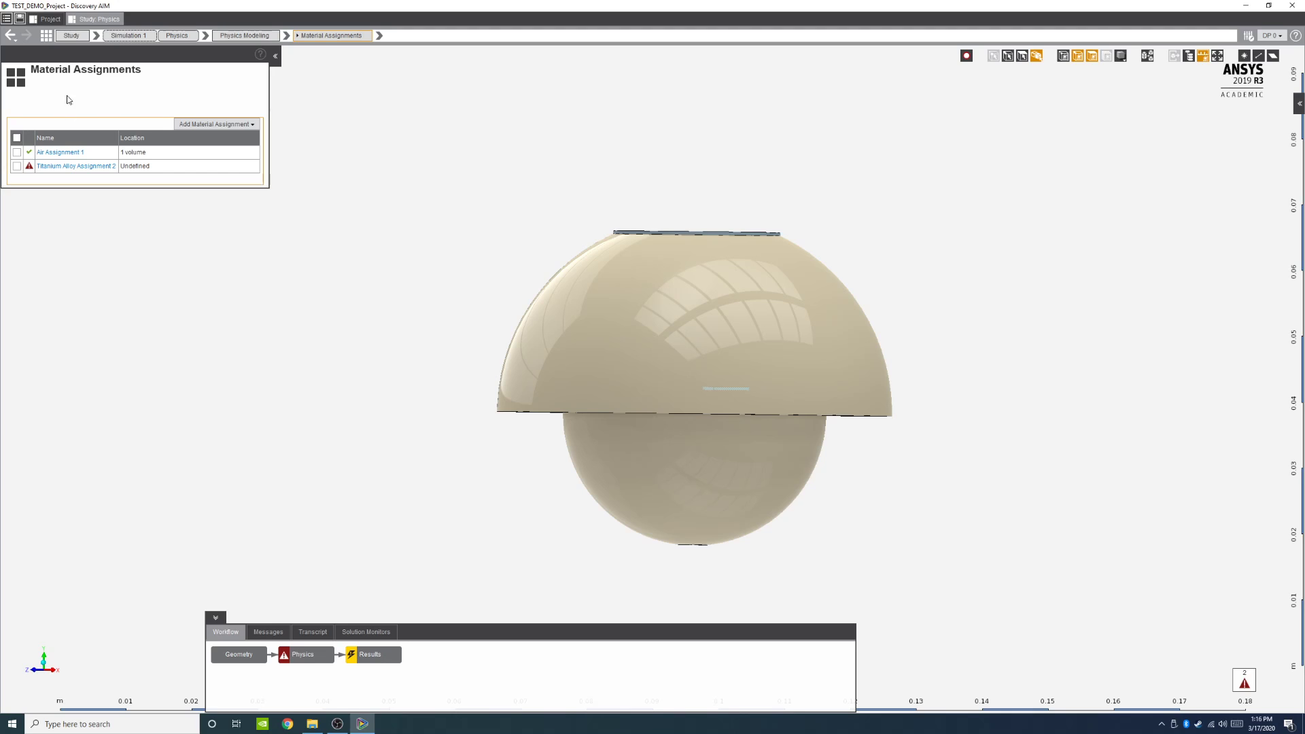
Step: Switch to the project schematic and add a standalone Engineering Data component system
{"action": "left_click", "coordinate": [43, 18]}
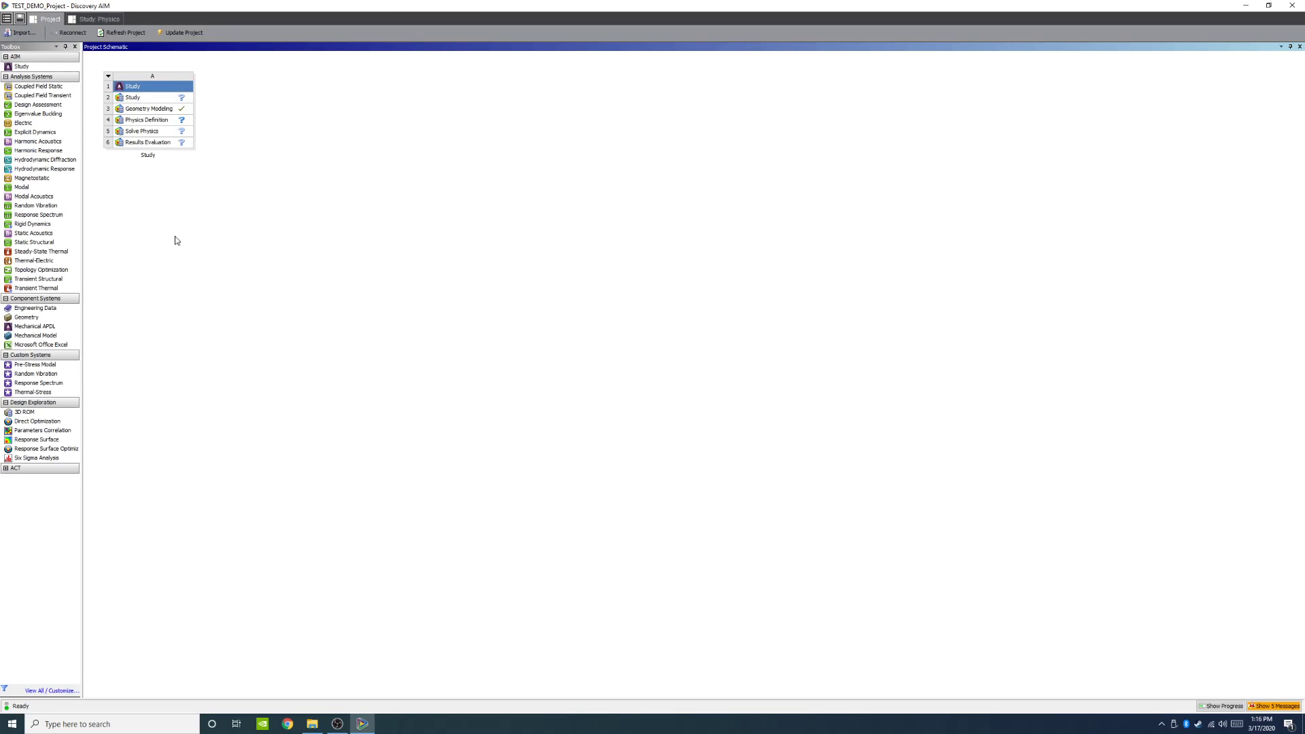
{"action": "left_click_drag", "start_coordinate": [36, 308], "coordinate": [220, 176]}
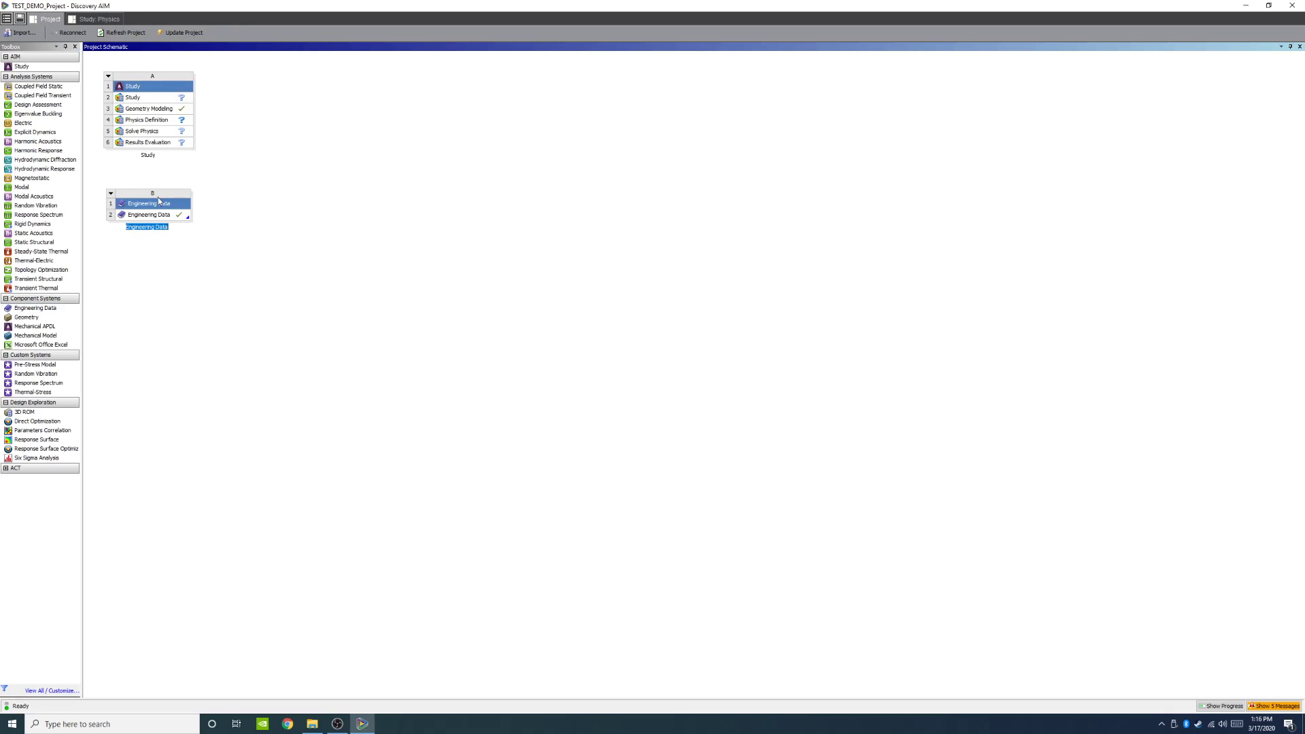
{"action": "left_click", "coordinate": [143, 216]}
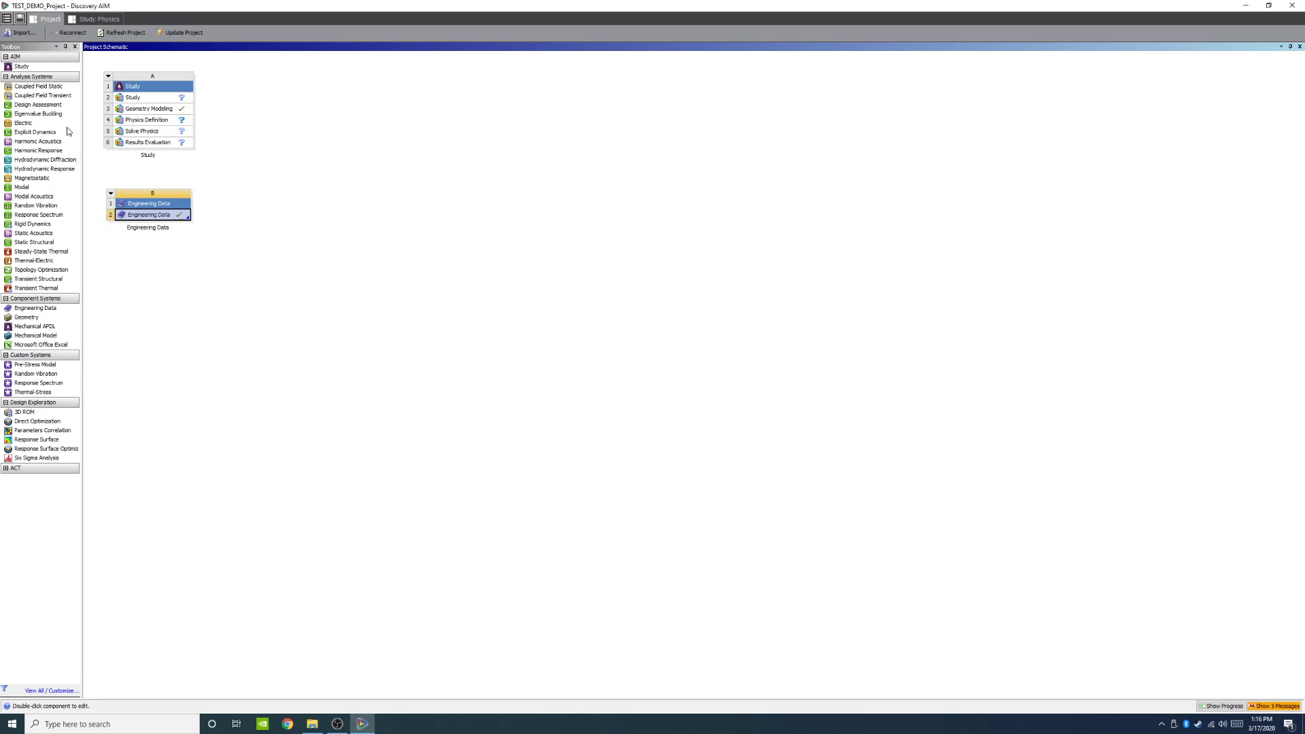
{"action": "right_click", "coordinate": [129, 215]}
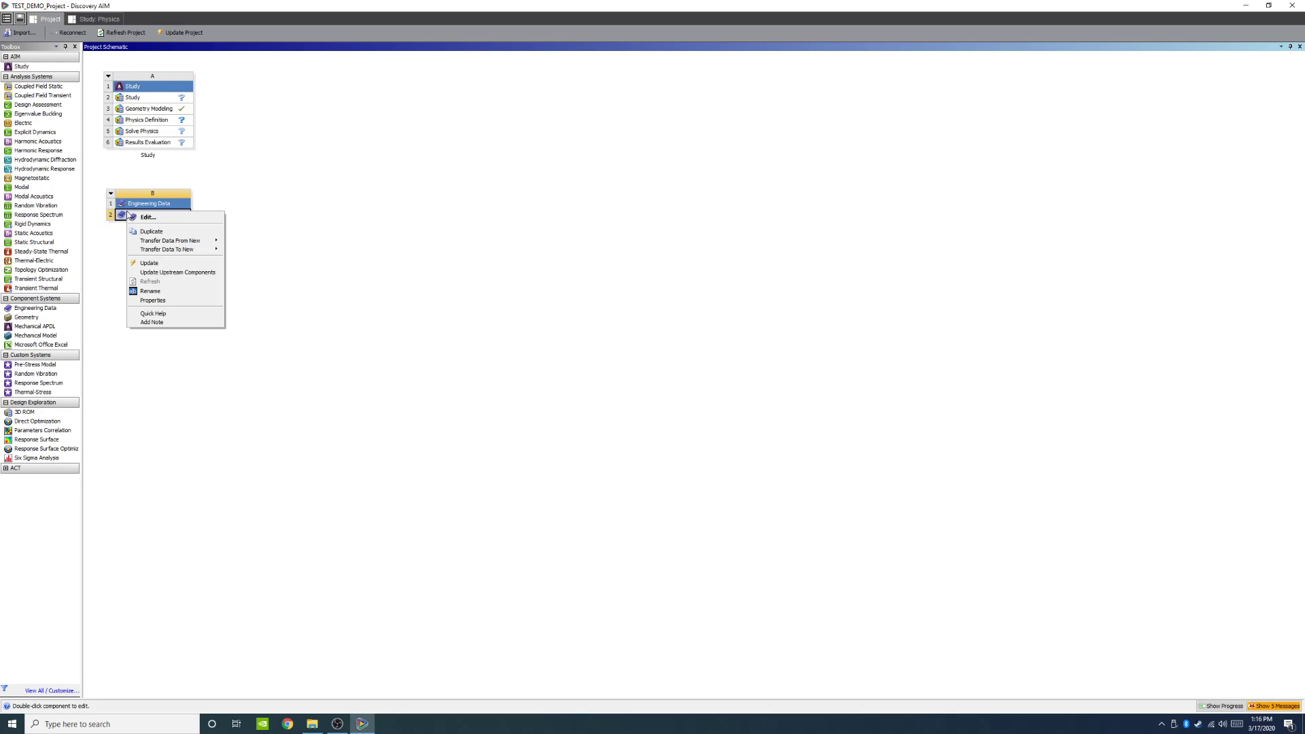
{"action": "left_click", "coordinate": [129, 204]}
{"action": "right_click", "coordinate": [130, 204]}
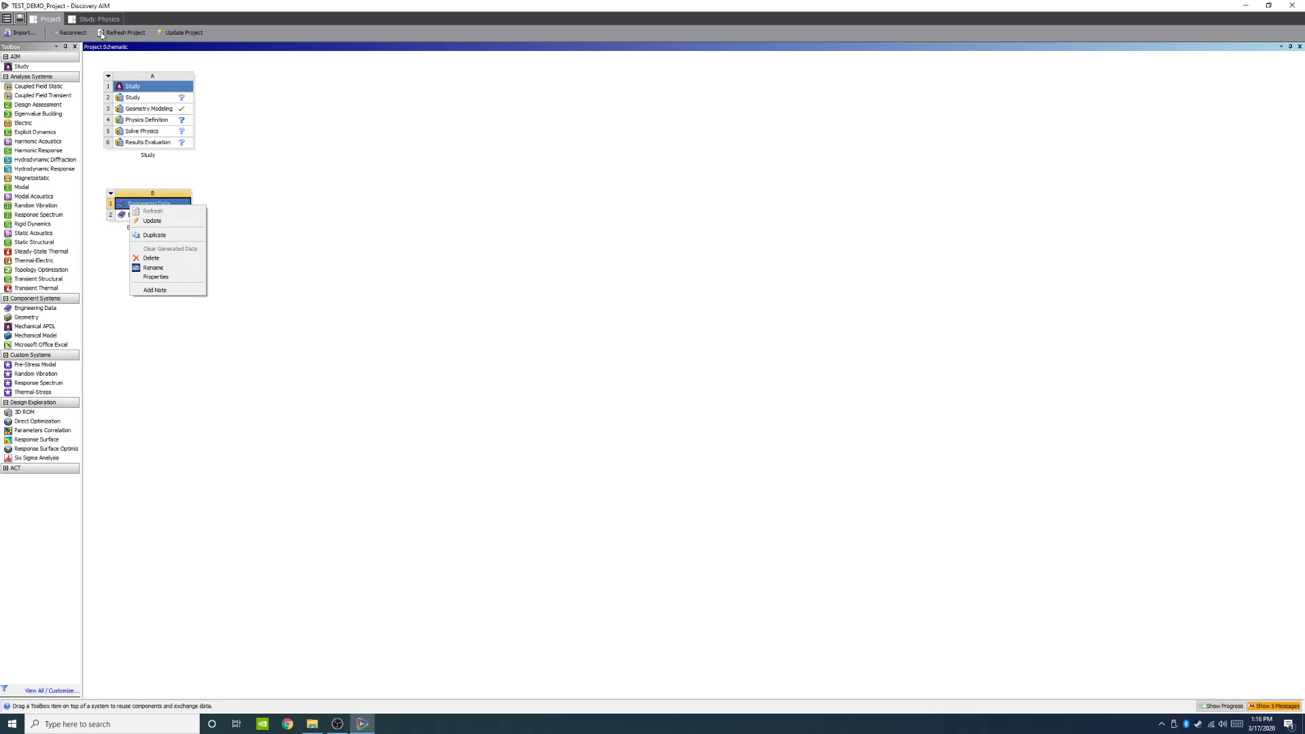
{"action": "left_click", "coordinate": [246, 144]}
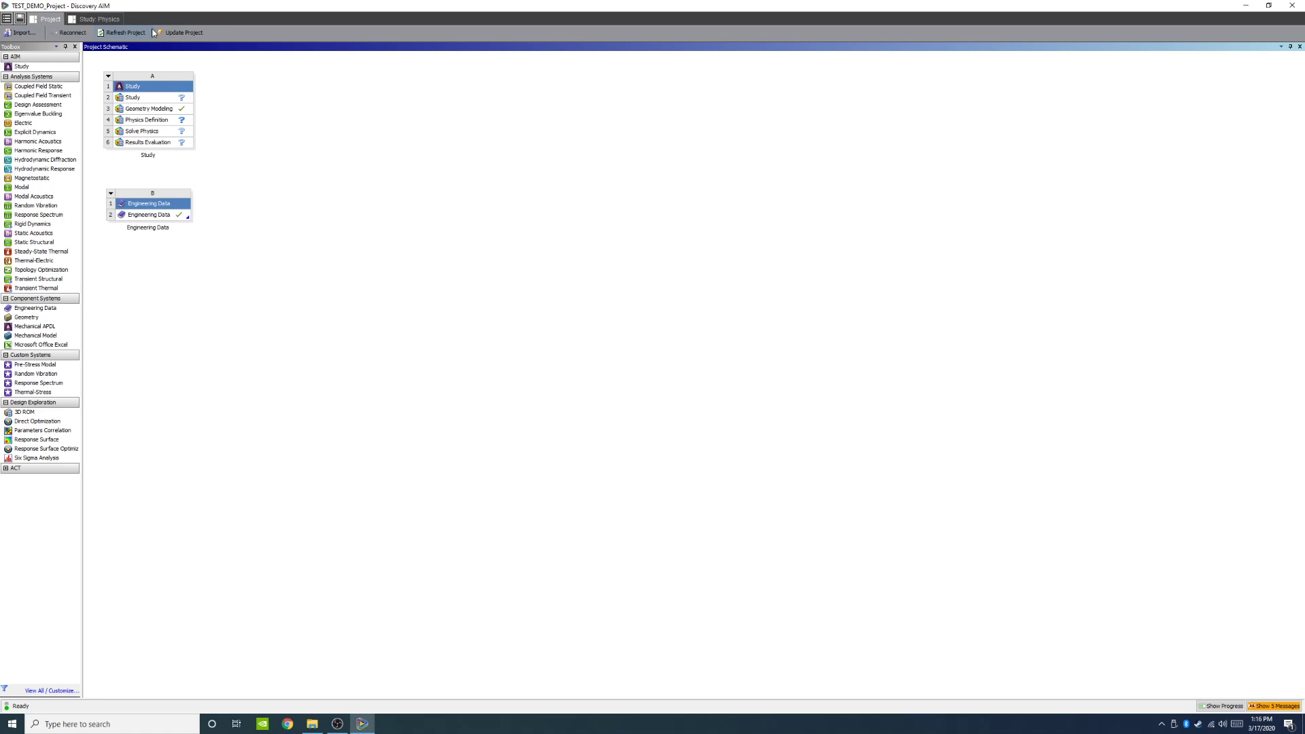
{"action": "left_click", "coordinate": [24, 33]}
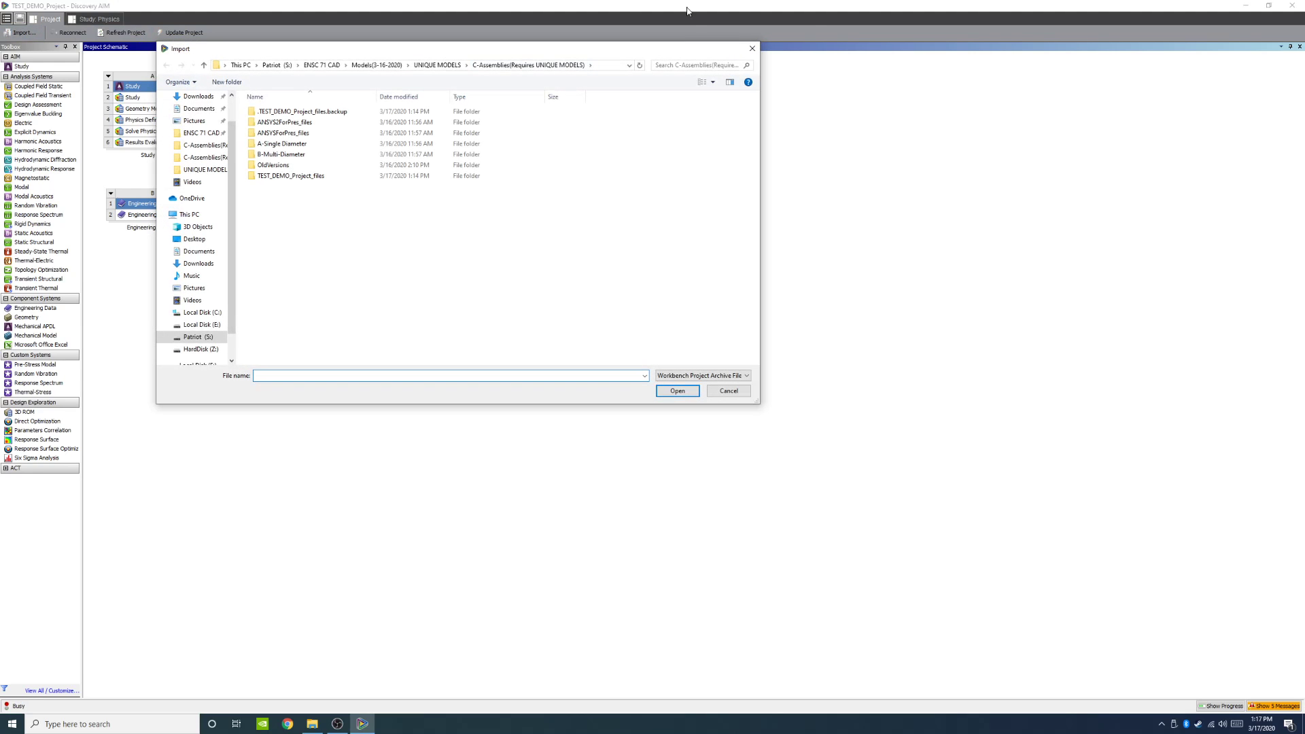
{"action": "left_click", "coordinate": [752, 48]}
{"action": "right_click", "coordinate": [161, 218]}
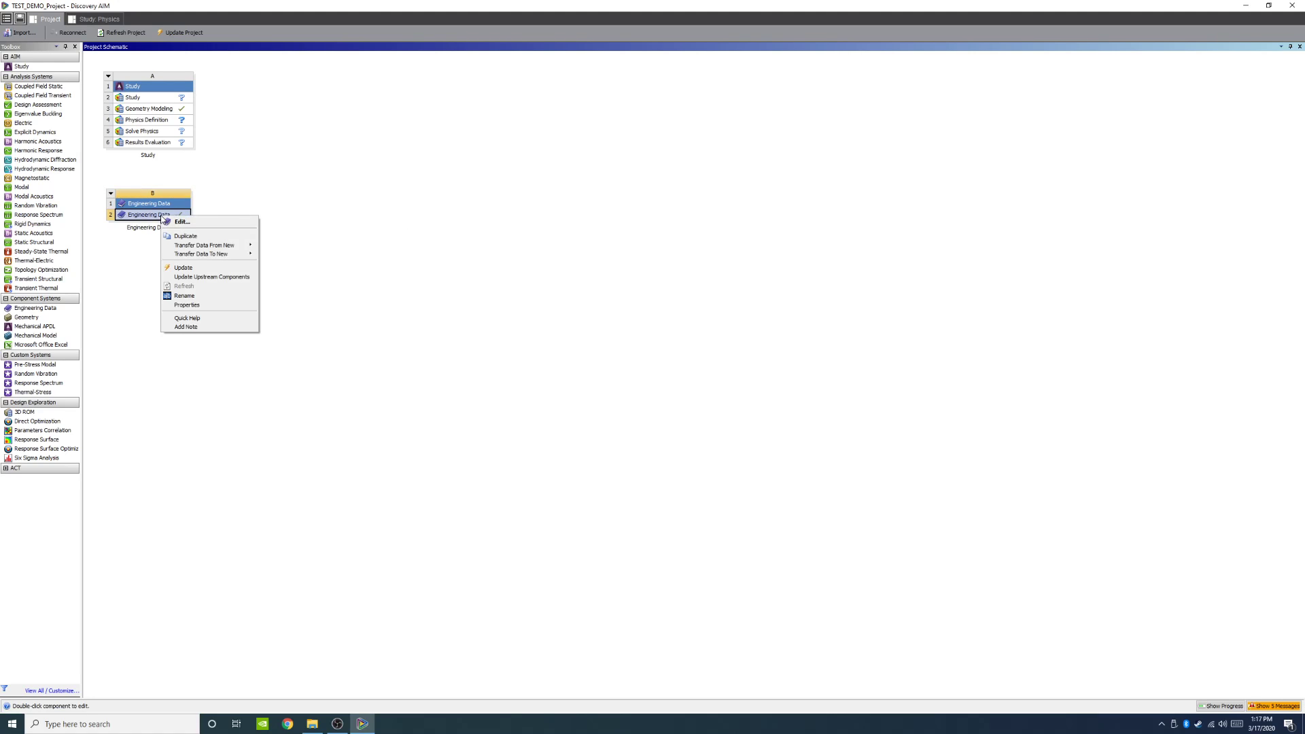
{"action": "left_click", "coordinate": [155, 206]}
{"action": "right_click", "coordinate": [155, 208]}
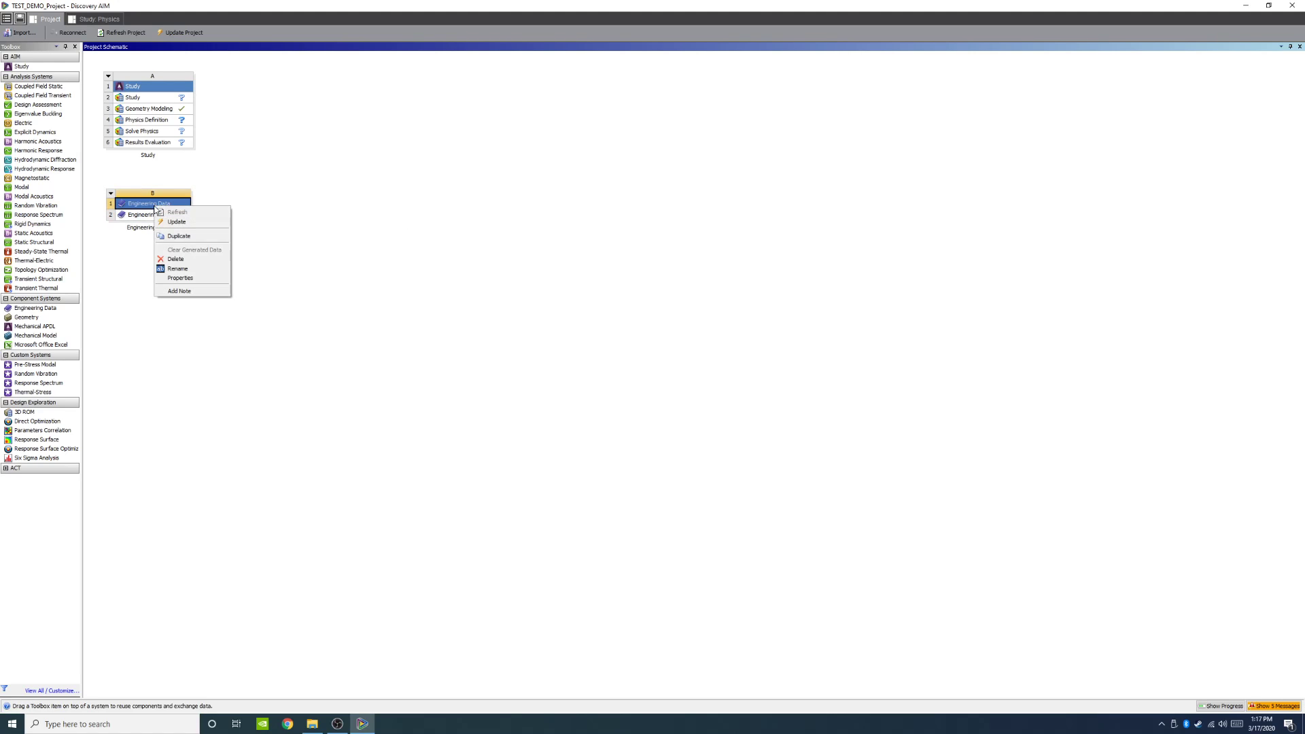
{"action": "left_click", "coordinate": [131, 246]}
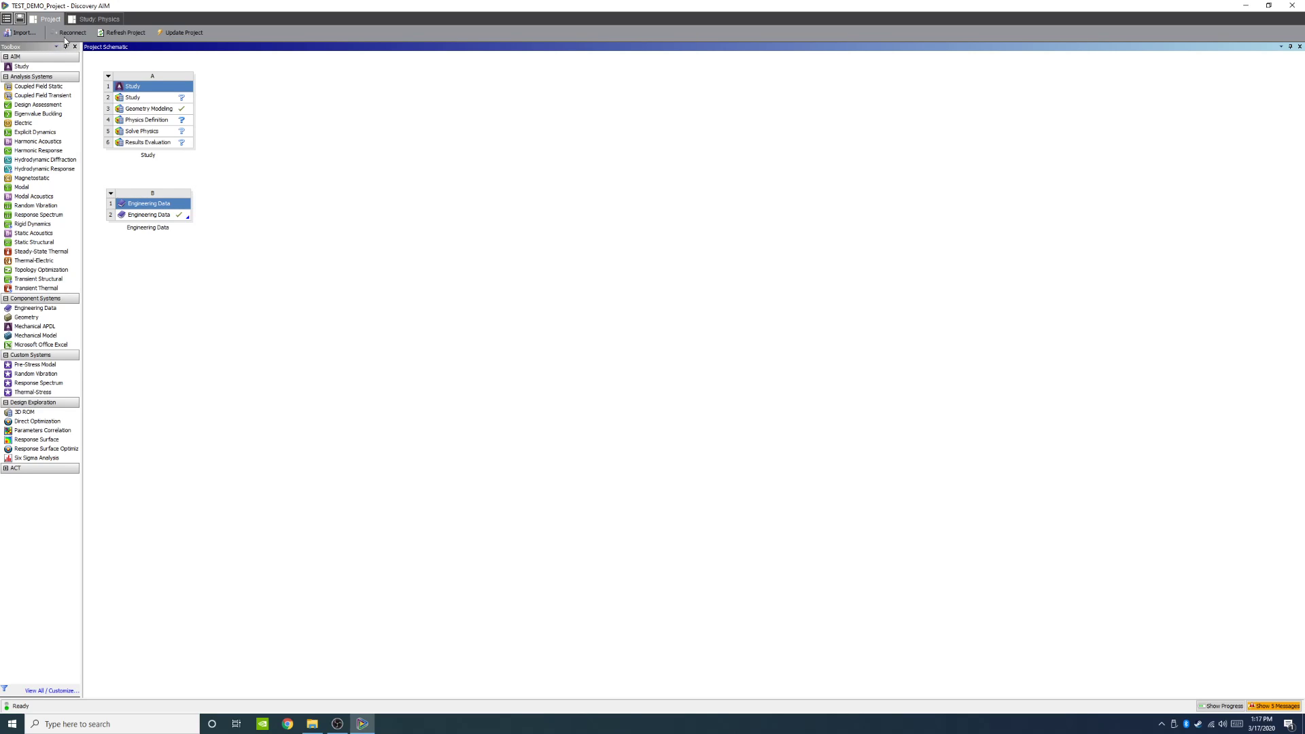
{"action": "left_click", "coordinate": [7, 23]}
{"action": "left_click", "coordinate": [259, 102]}
Step: Open the Engineering Data component for editing and display its Engineering Data Sources
{"action": "right_click", "coordinate": [128, 214]}
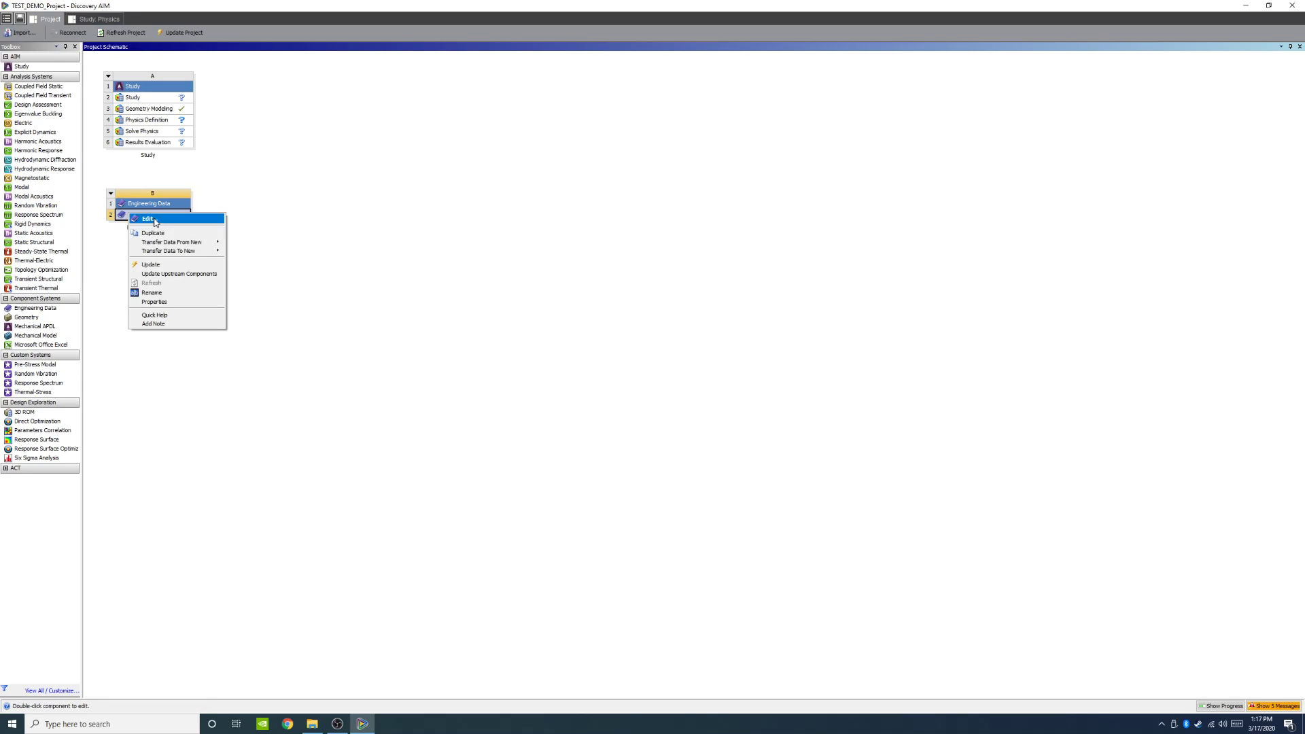
{"action": "left_click", "coordinate": [161, 219]}
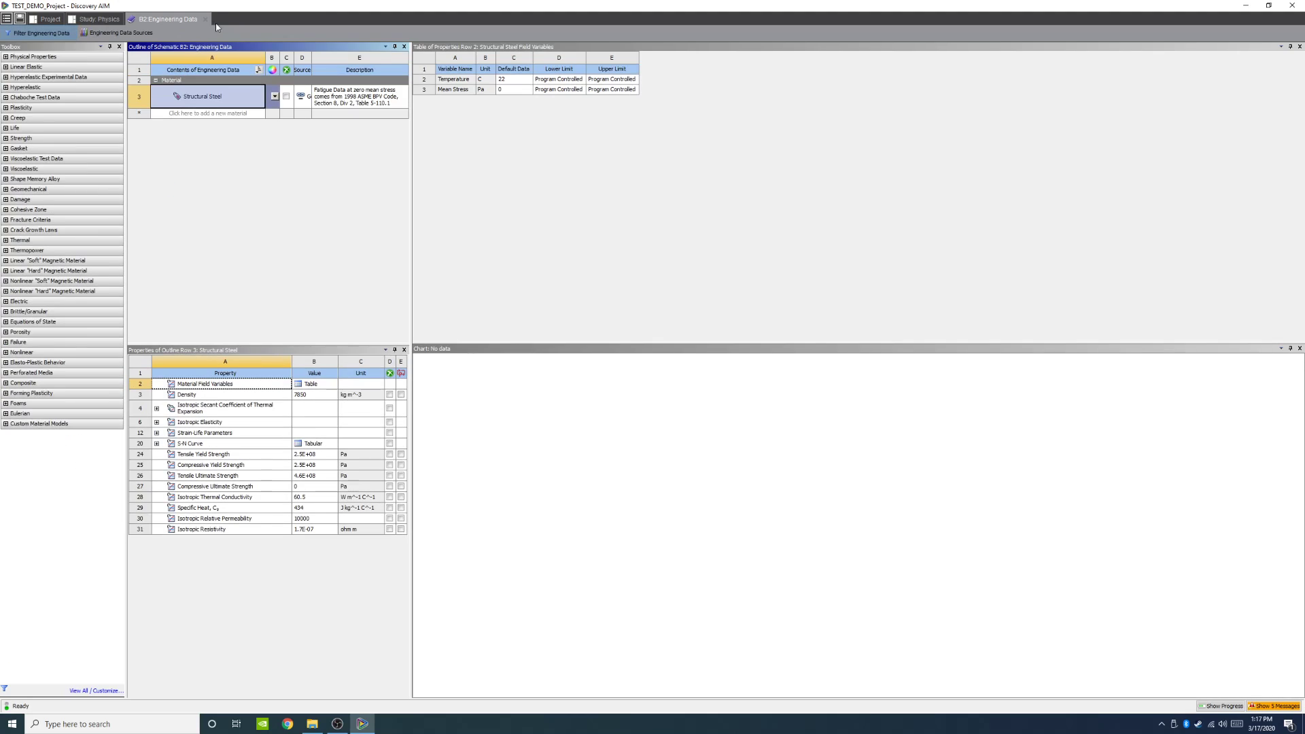
{"action": "left_click", "coordinate": [52, 21]}
{"action": "right_click", "coordinate": [145, 219]}
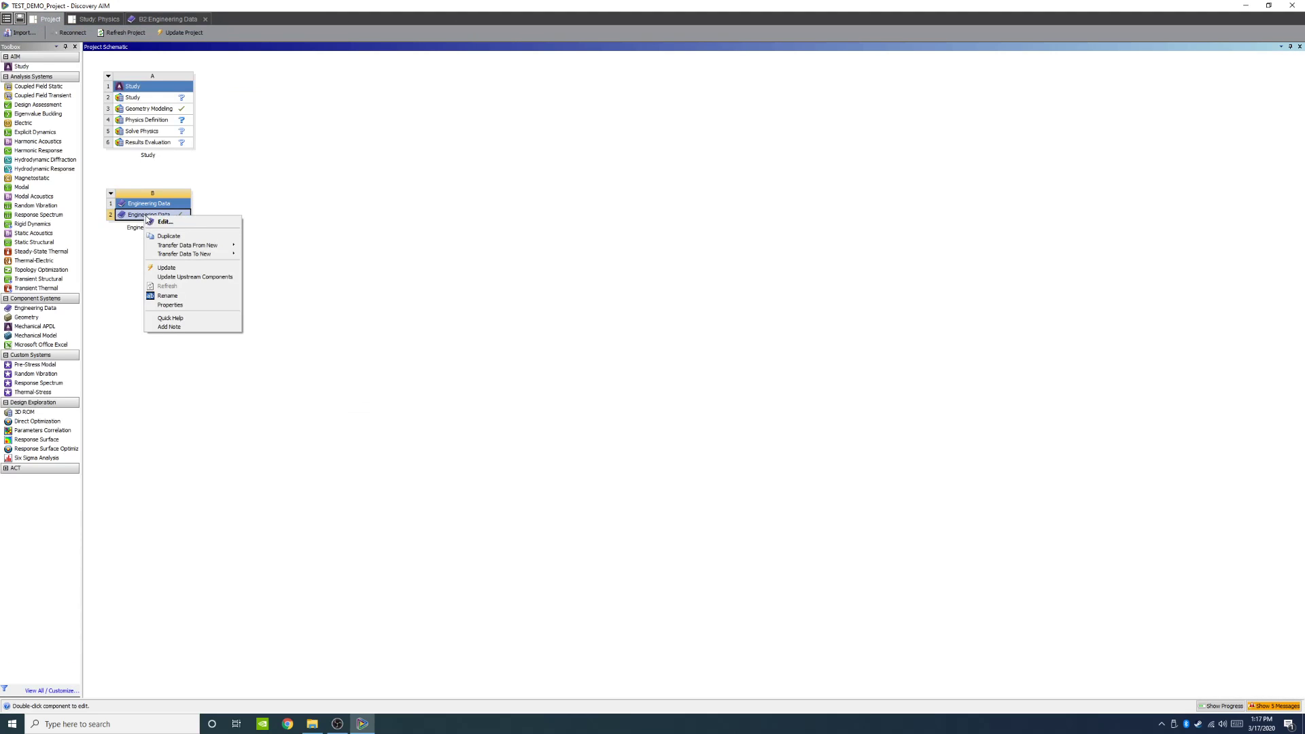
{"action": "left_click", "coordinate": [172, 19]}
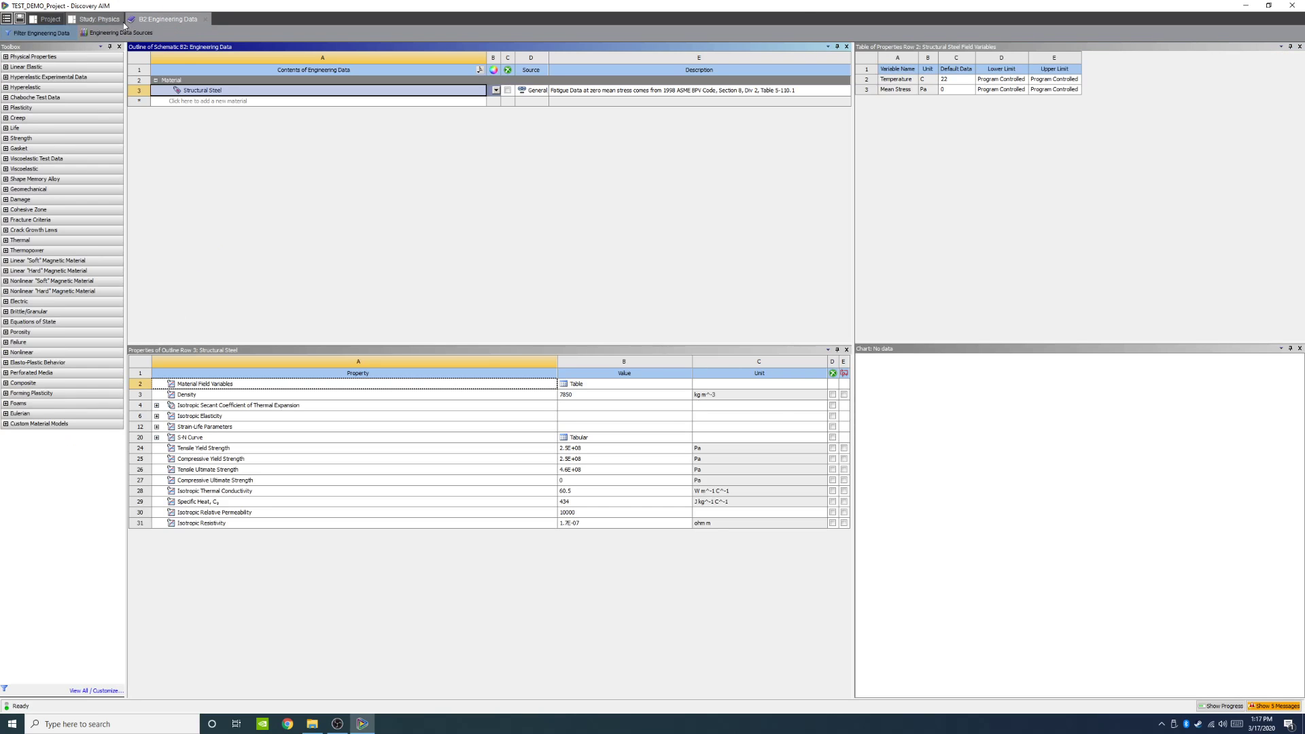
{"action": "left_click", "coordinate": [119, 33]}
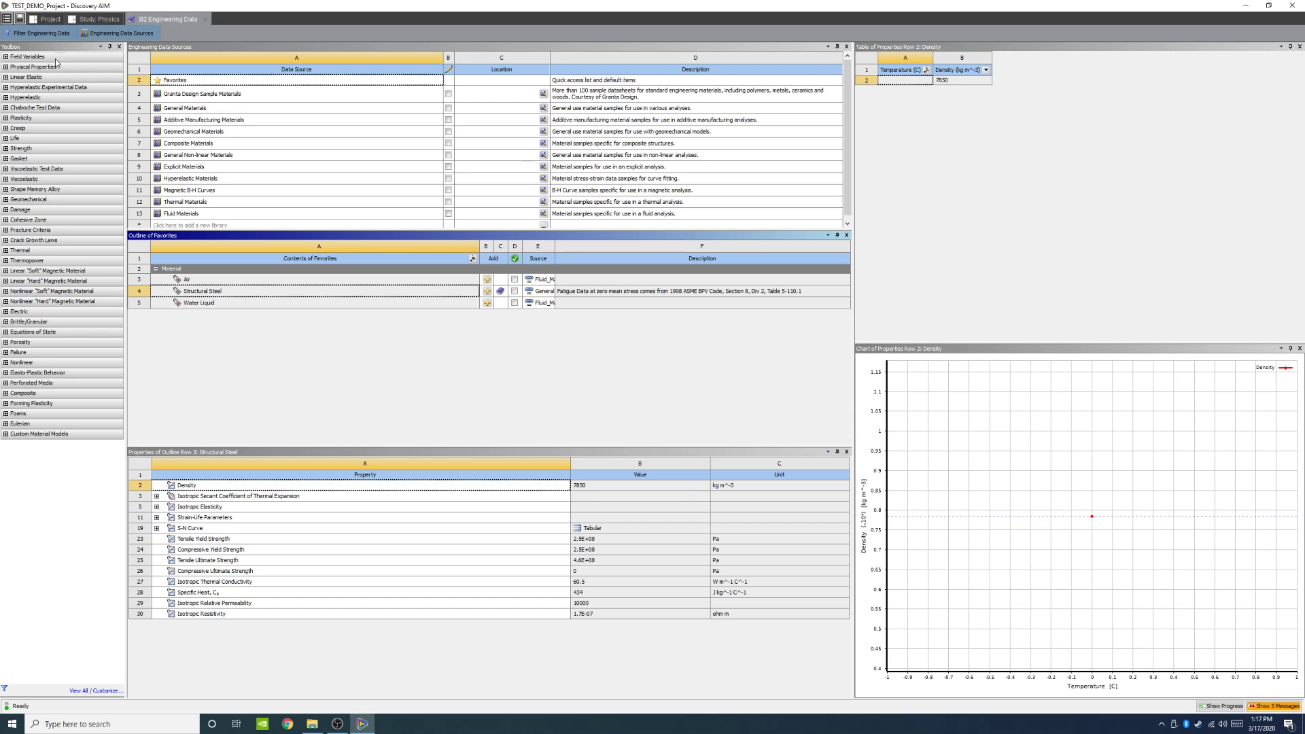
Step: Add Titanium Alloy from the General Materials library to the engineering data
{"action": "left_click", "coordinate": [94, 19]}
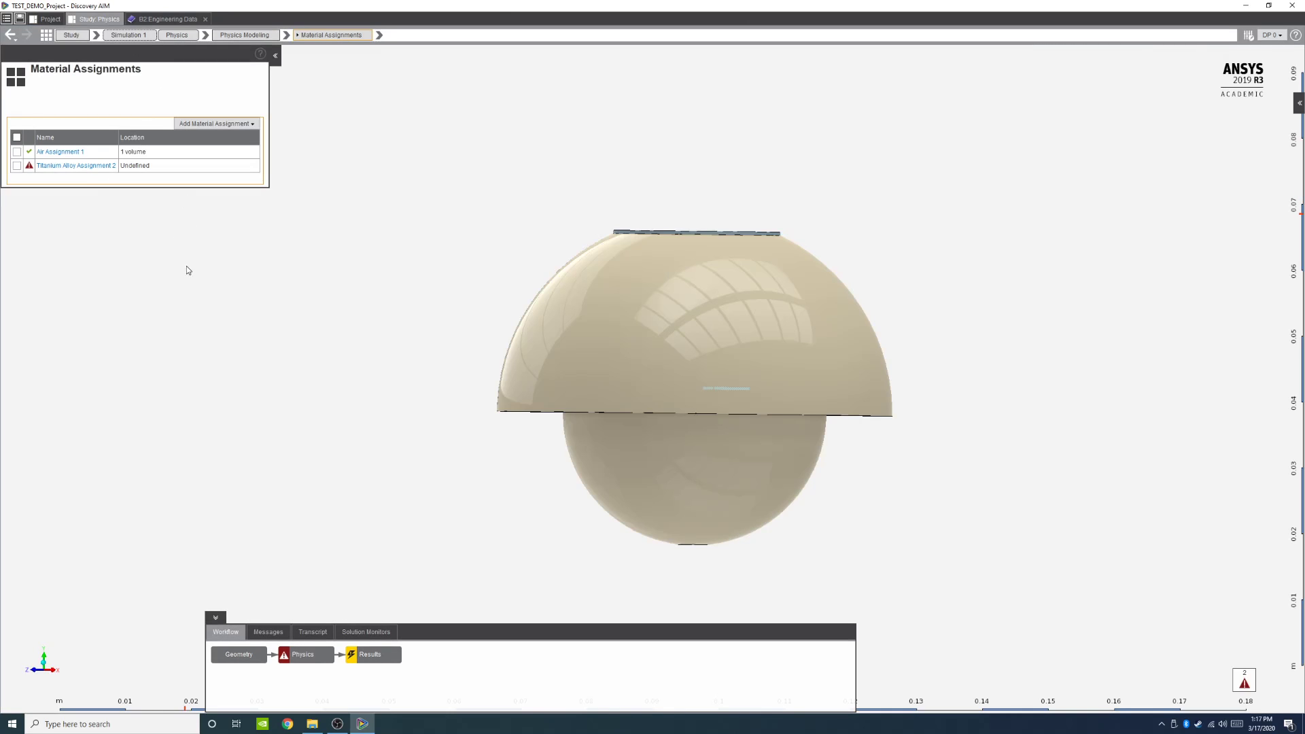
{"action": "left_click", "coordinate": [45, 19]}
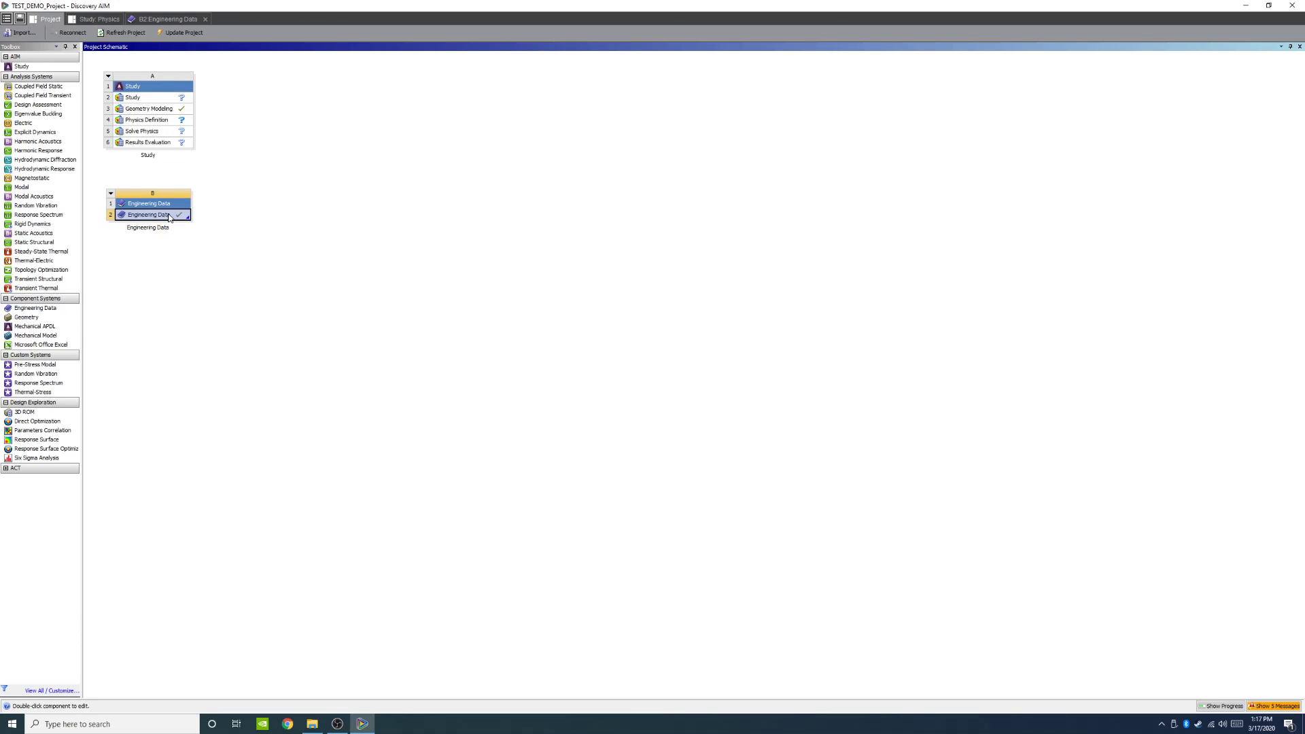
{"action": "left_click", "coordinate": [181, 23]}
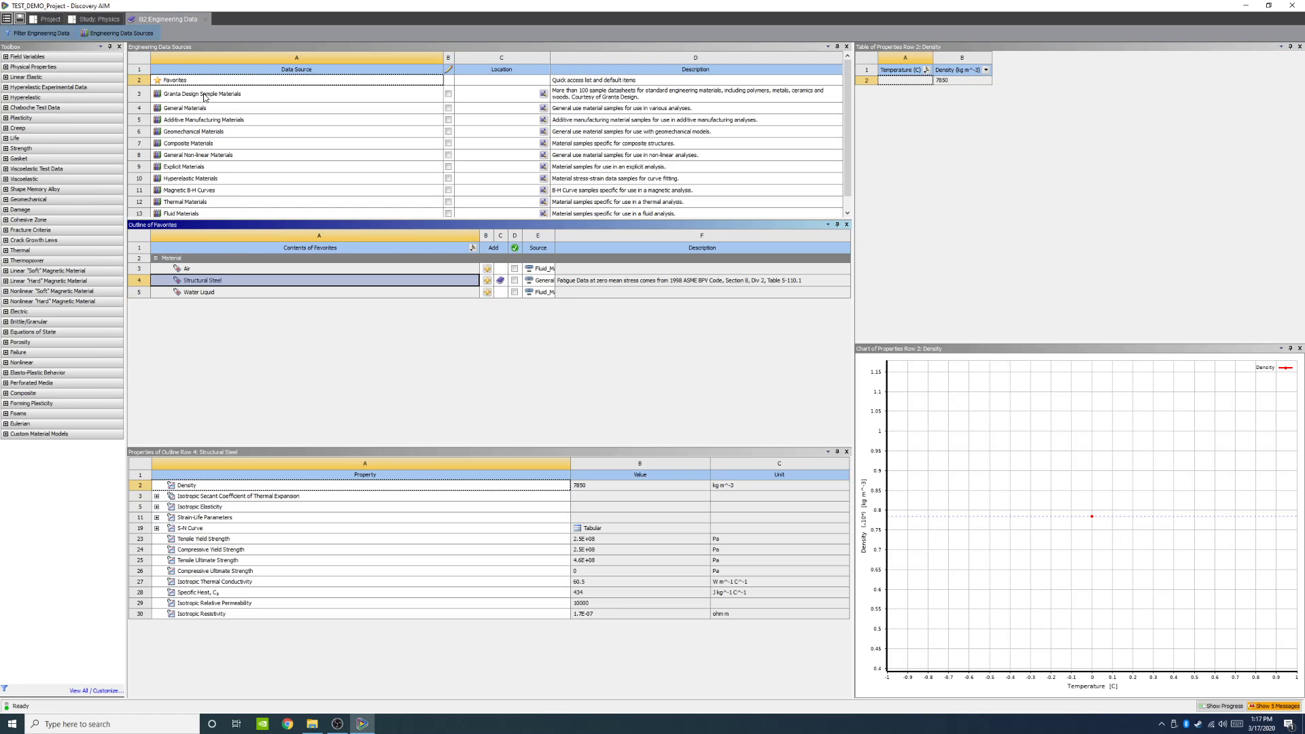
{"action": "left_click", "coordinate": [197, 108]}
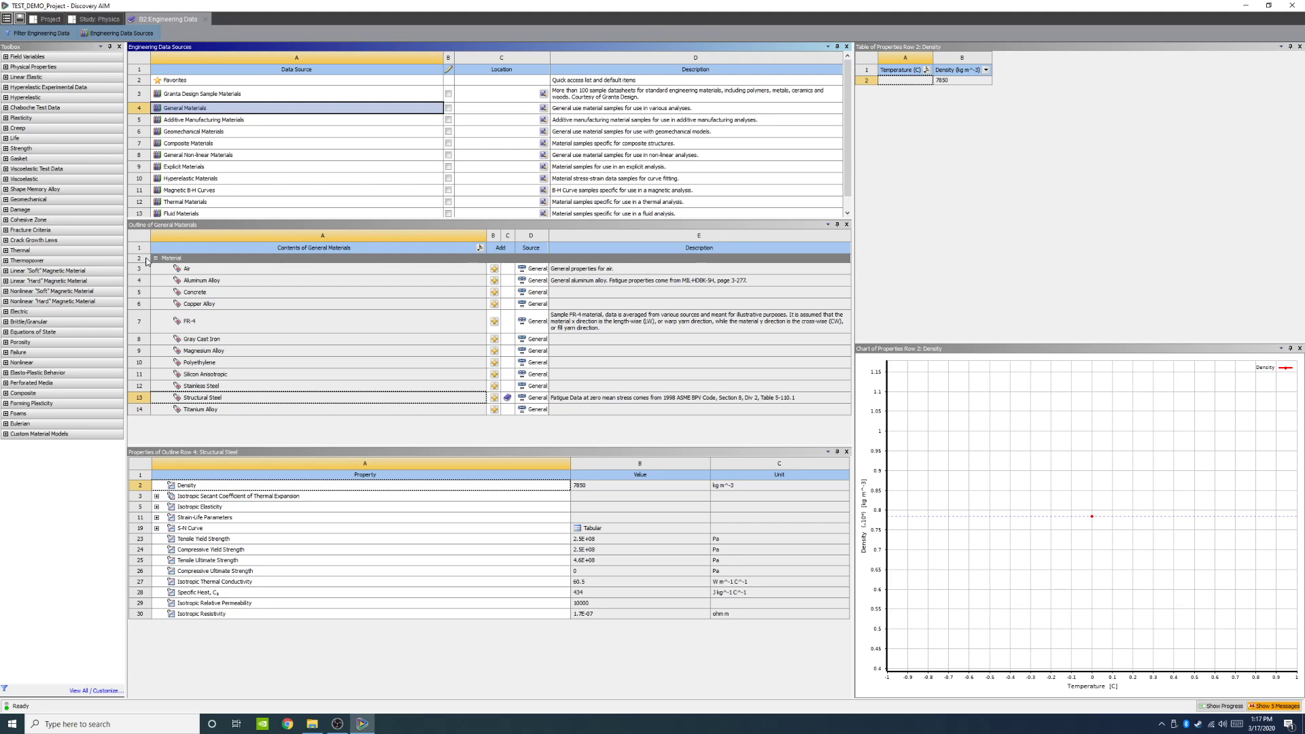
{"action": "left_click", "coordinate": [208, 409]}
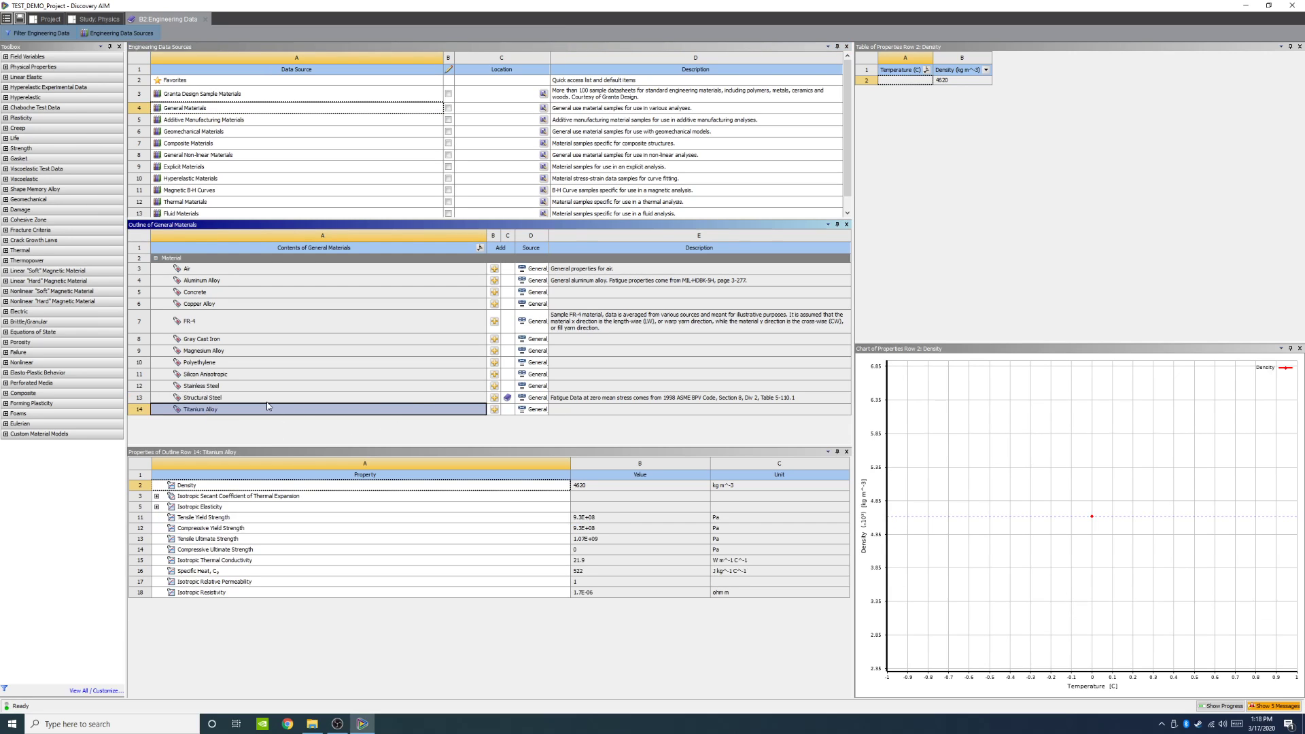
{"action": "left_click", "coordinate": [495, 410]}
{"action": "left_click", "coordinate": [117, 33]}
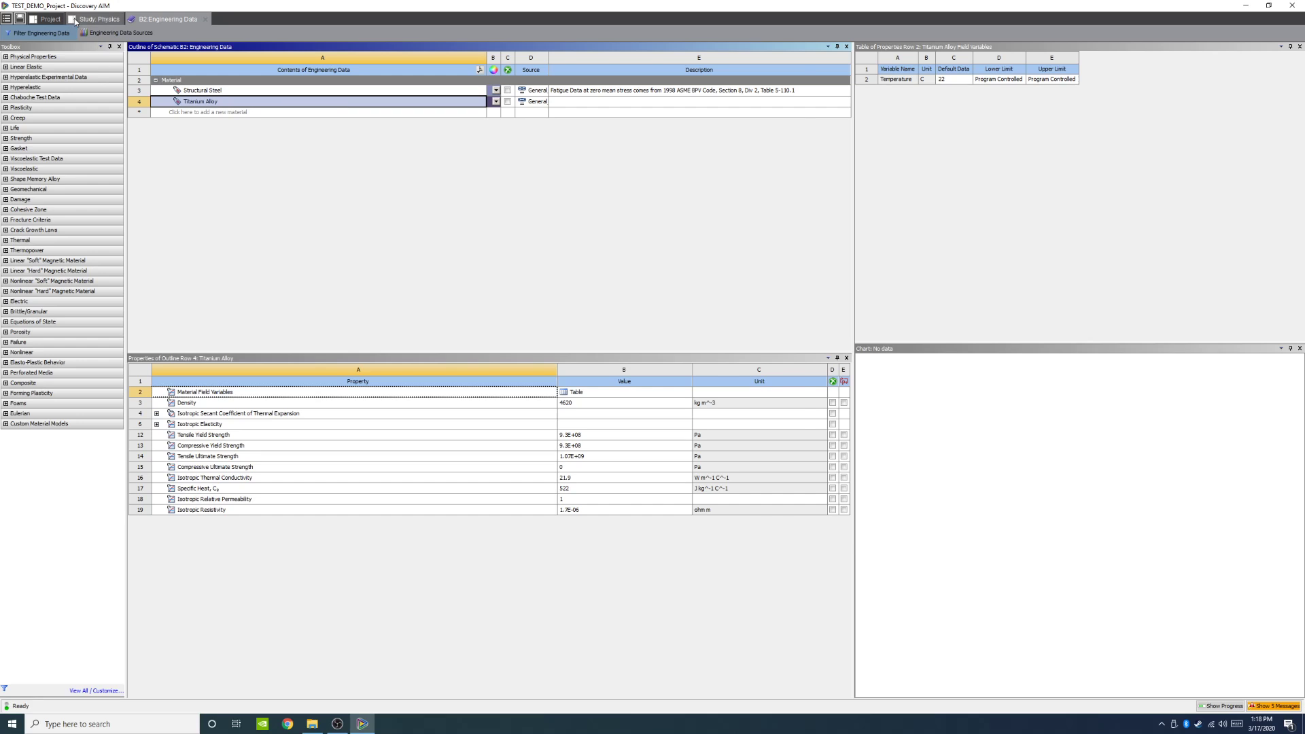
Step: Return to the physics study and open the Titanium Alloy Assignment 2 material assignment
{"action": "left_click", "coordinate": [95, 19]}
{"action": "left_click", "coordinate": [191, 21]}
{"action": "left_click", "coordinate": [204, 20]}
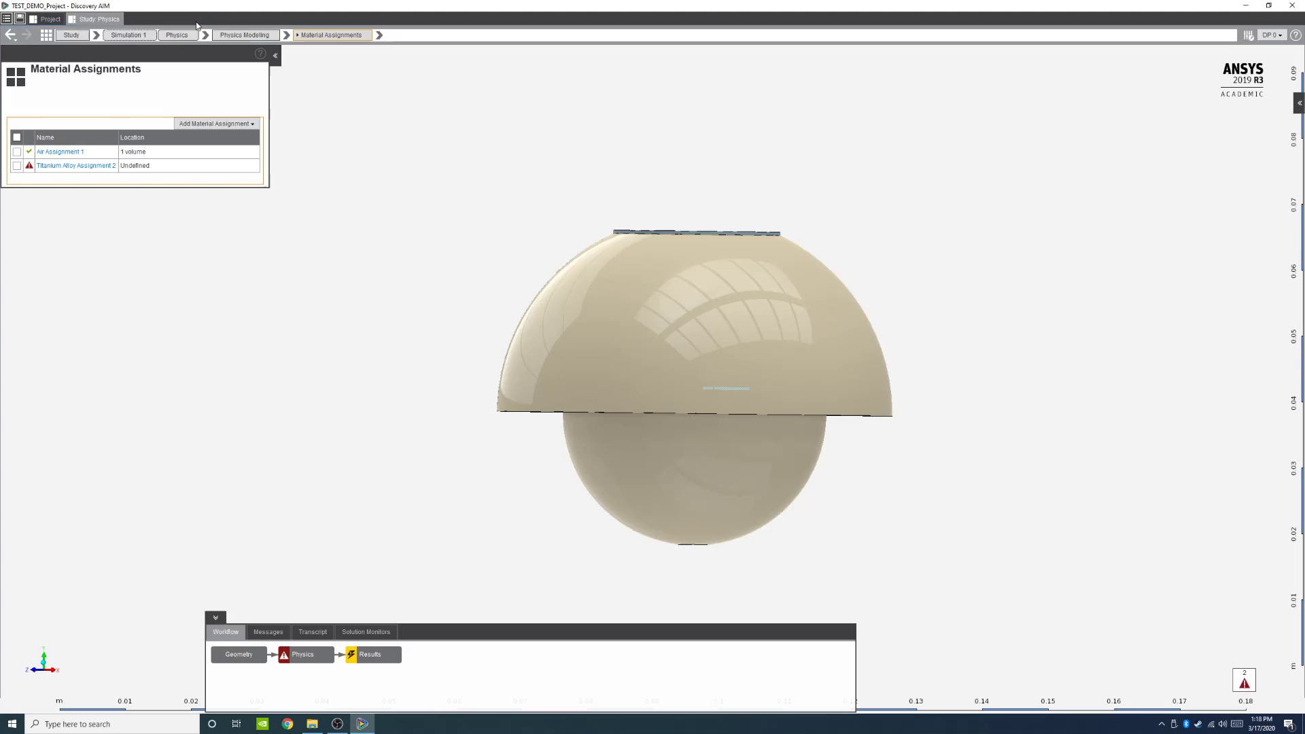
{"action": "left_click", "coordinate": [39, 166]}
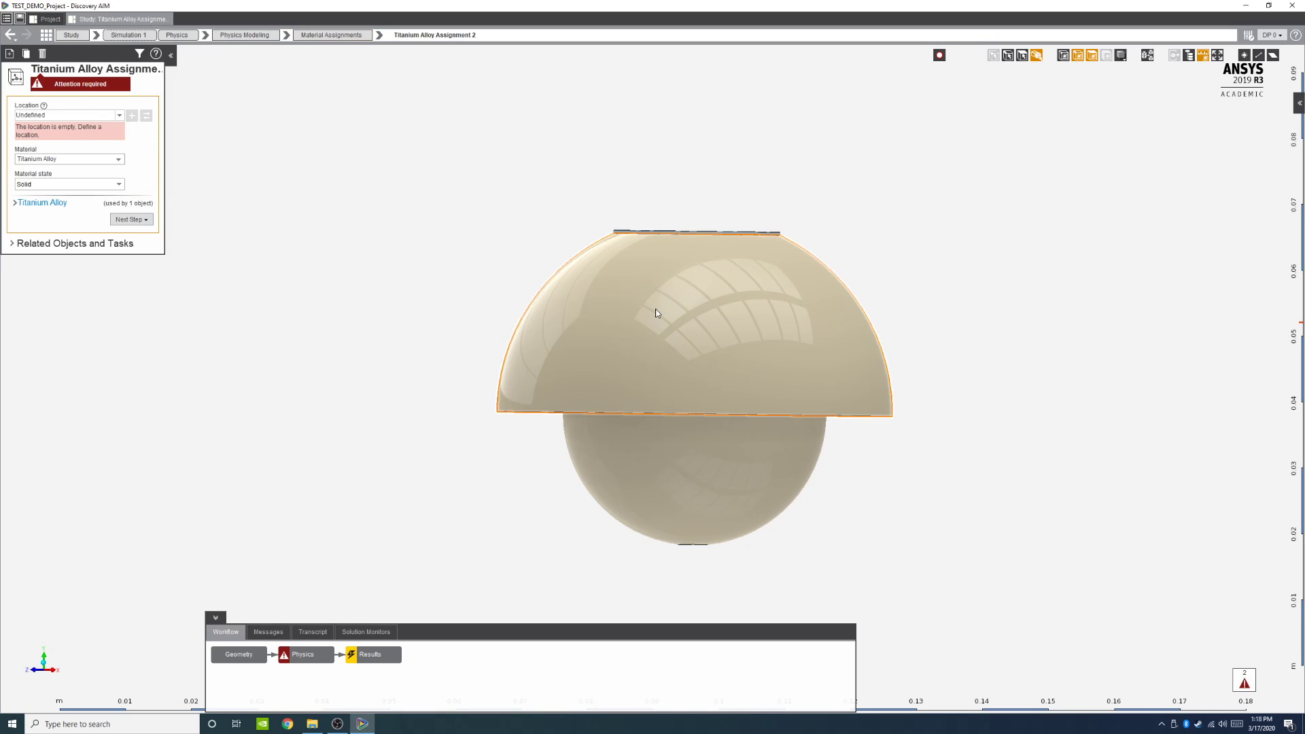
Step: Assign the outer dome shell and the inner flange bodies as the Titanium Alloy assignment's location using body selection
{"action": "left_click", "coordinate": [1021, 56]}
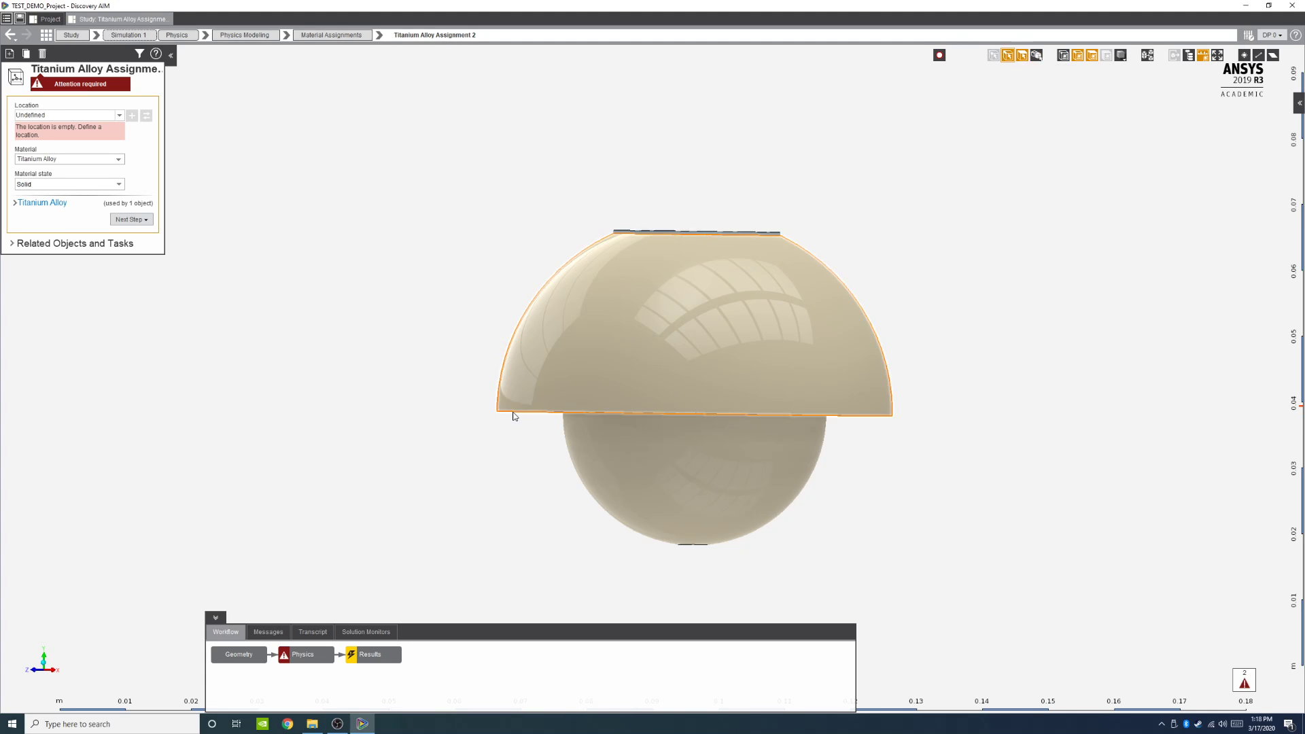
{"action": "middle_click_drag", "start_coordinate": [515, 444], "coordinate": [522, 404]}
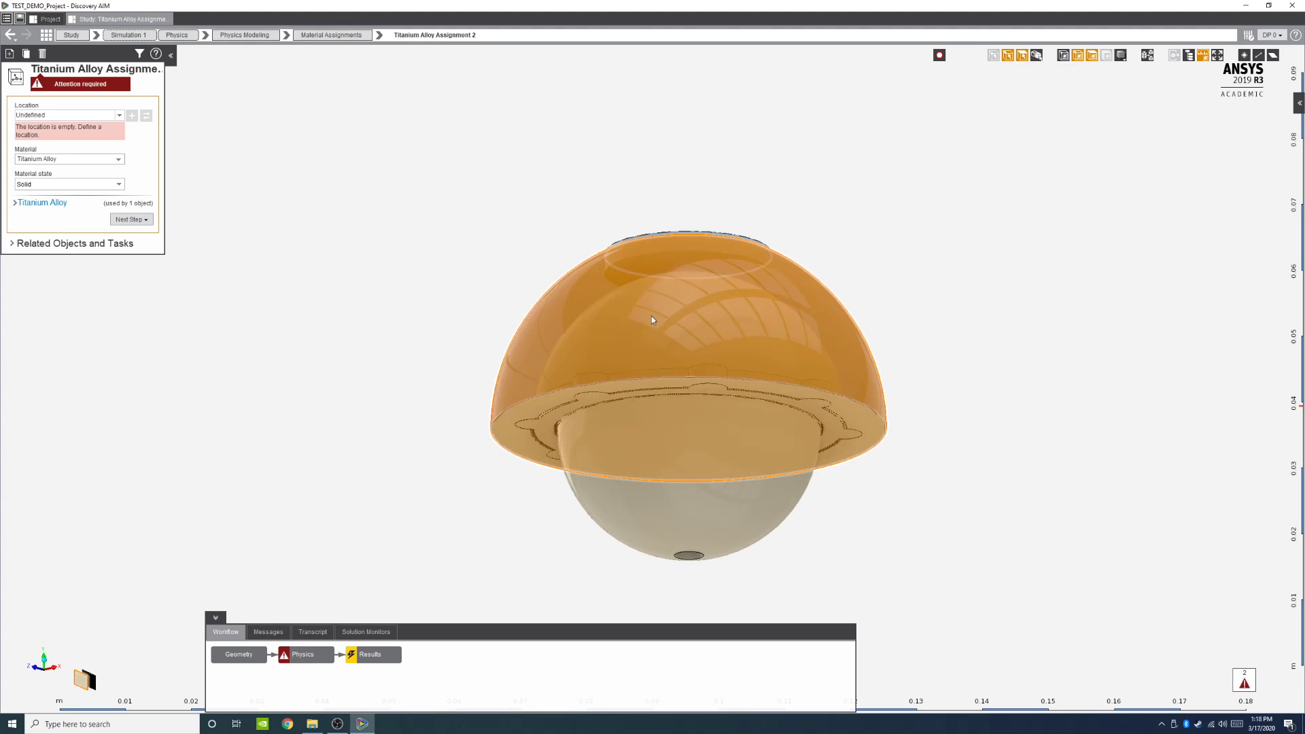
{"action": "middle_click_drag", "start_coordinate": [938, 346], "coordinate": [798, 253]}
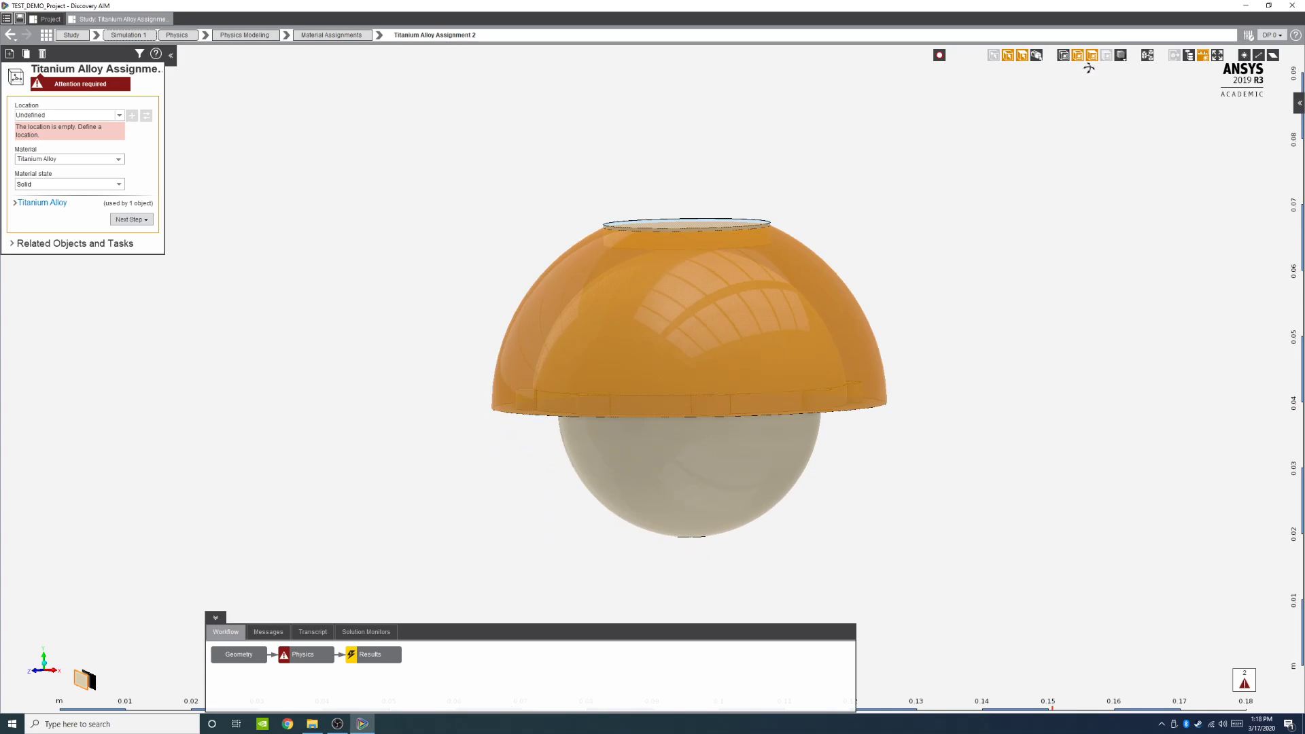
{"action": "left_click", "coordinate": [1036, 57]}
{"action": "left_click", "coordinate": [1036, 58]}
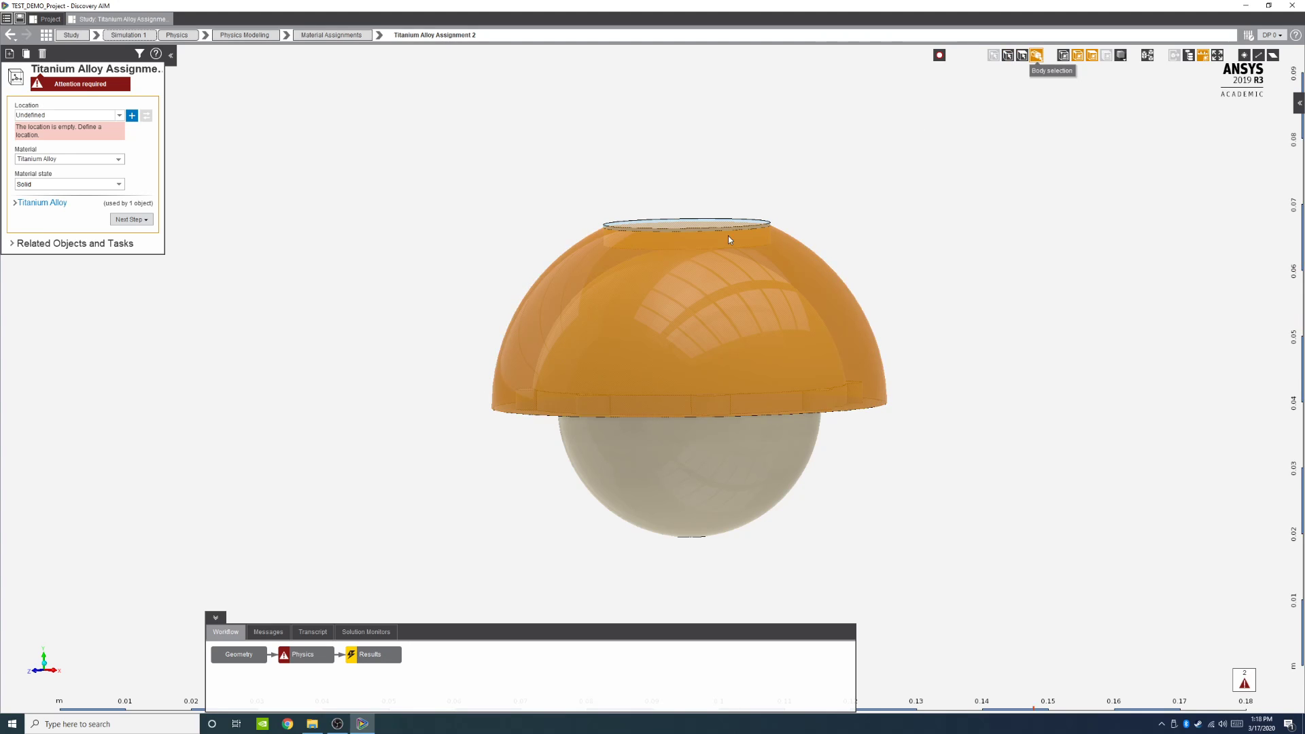
{"action": "left_click", "coordinate": [568, 284]}
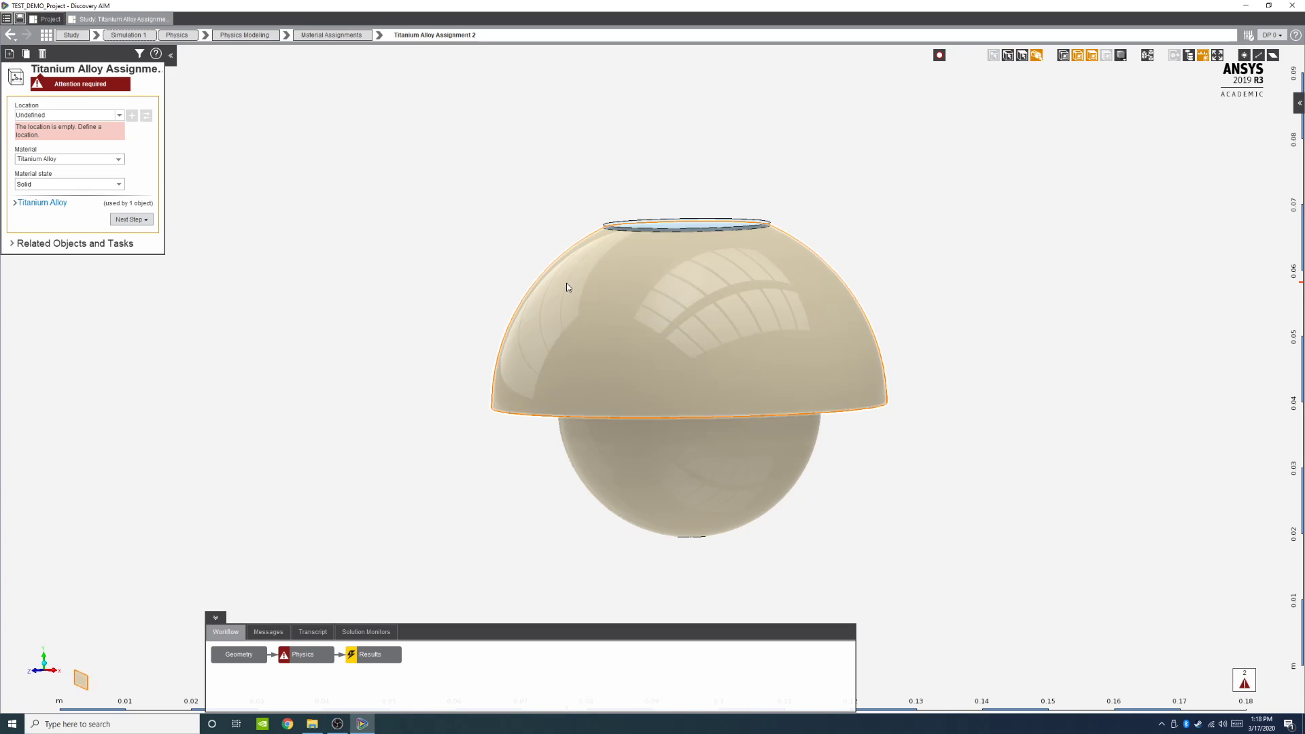
{"action": "left_click", "coordinate": [566, 286]}
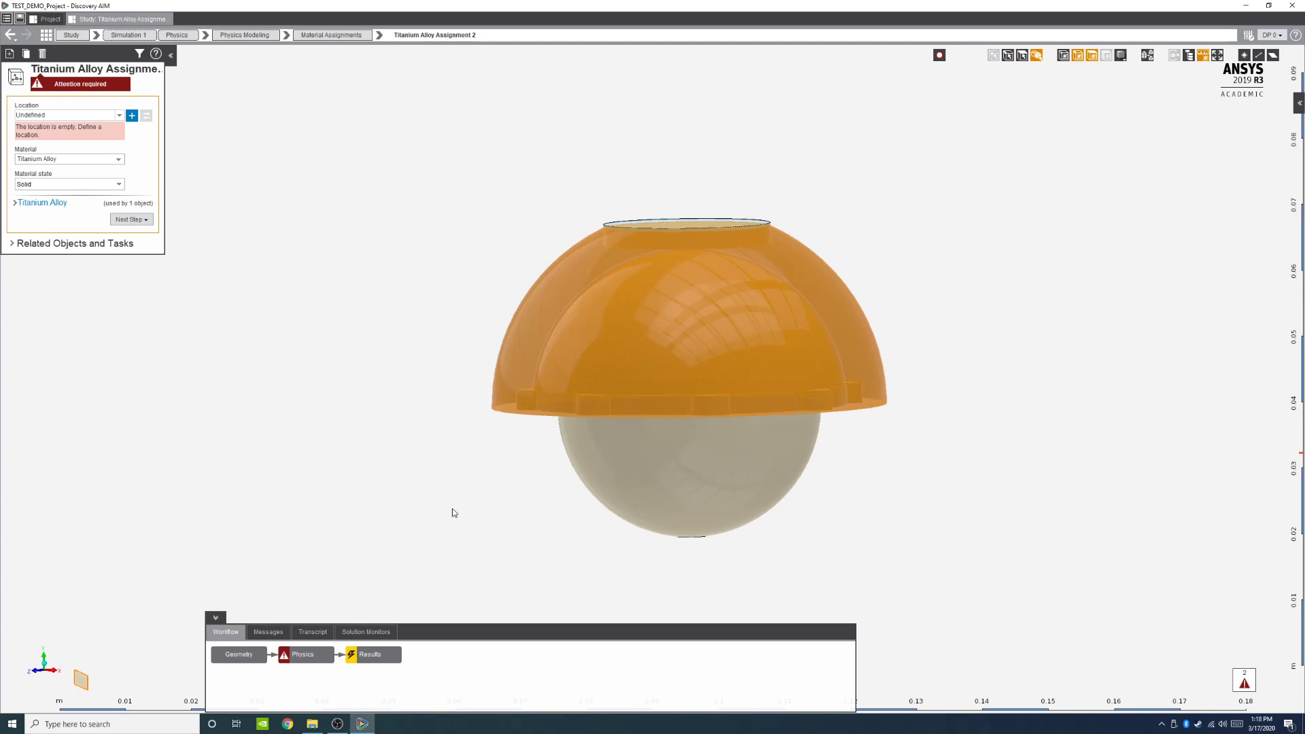
{"action": "middle_click_drag", "start_coordinate": [463, 437], "coordinate": [361, 315]}
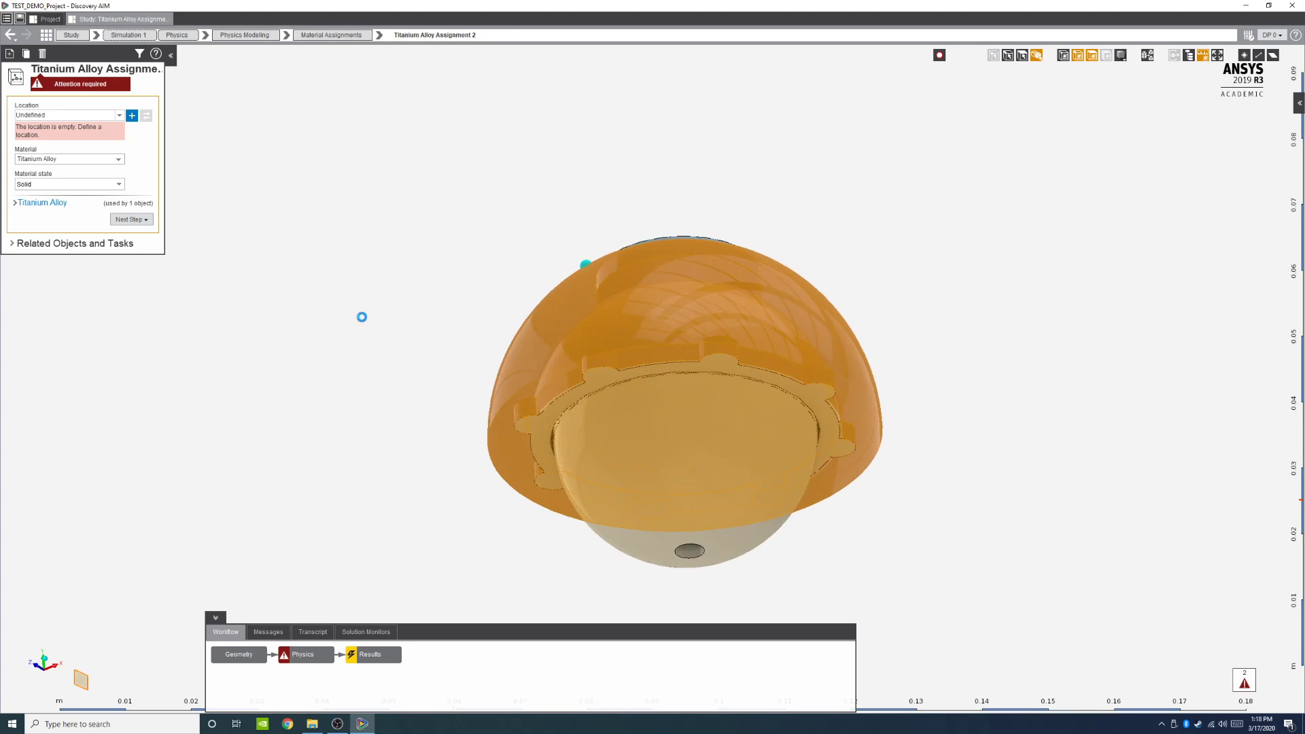
{"action": "left_click", "coordinate": [132, 115]}
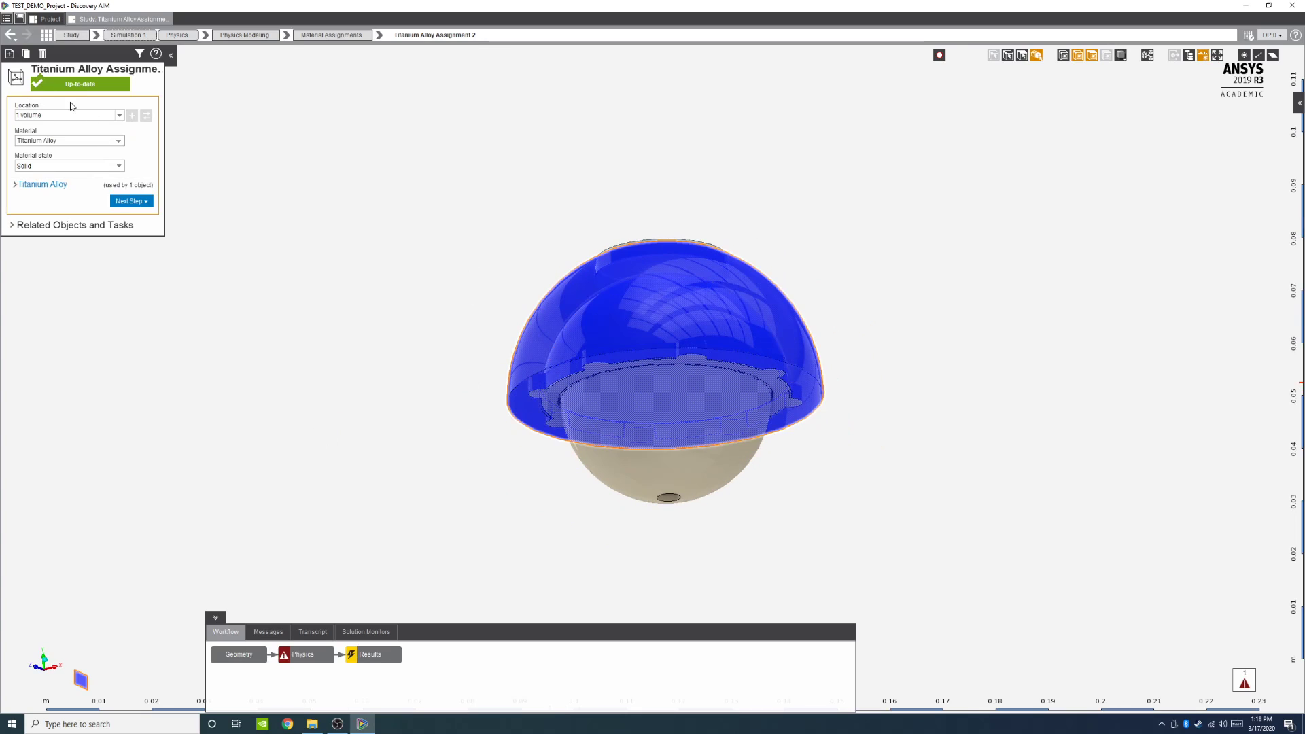
{"action": "left_click", "coordinate": [557, 388]}
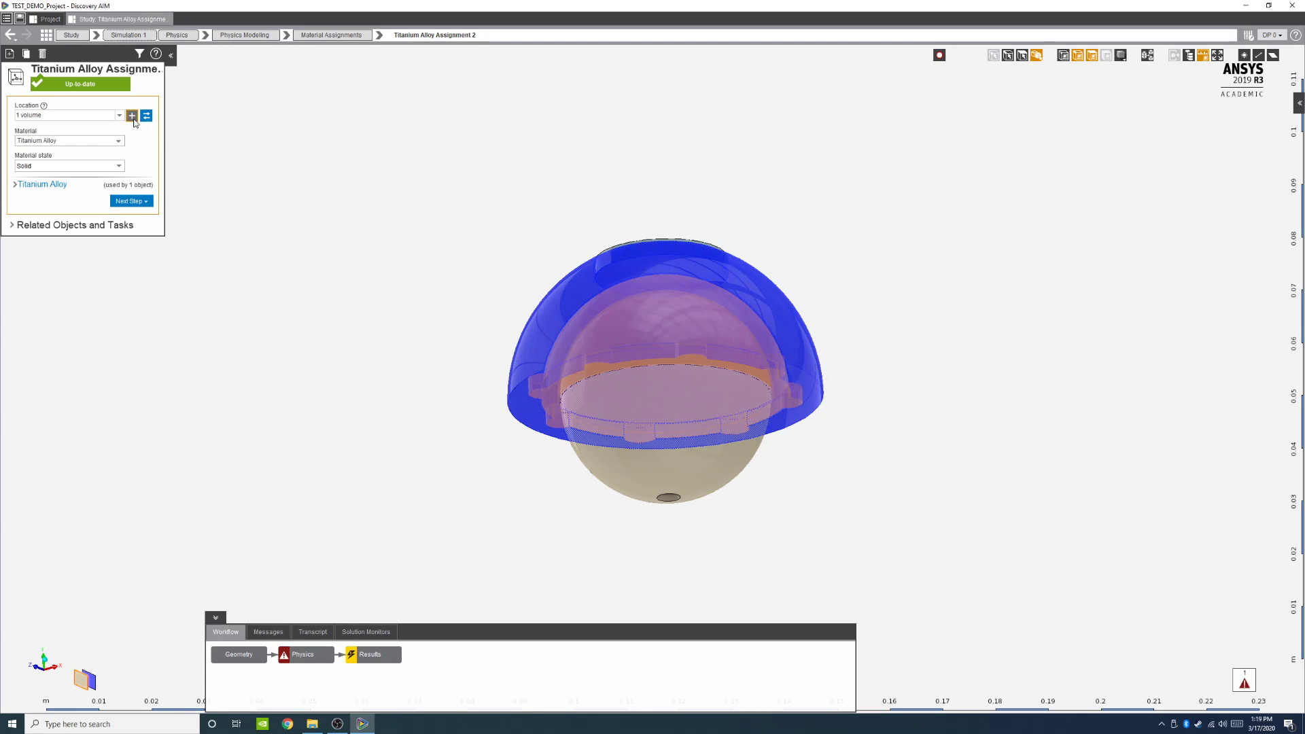
{"action": "left_click", "coordinate": [133, 115]}
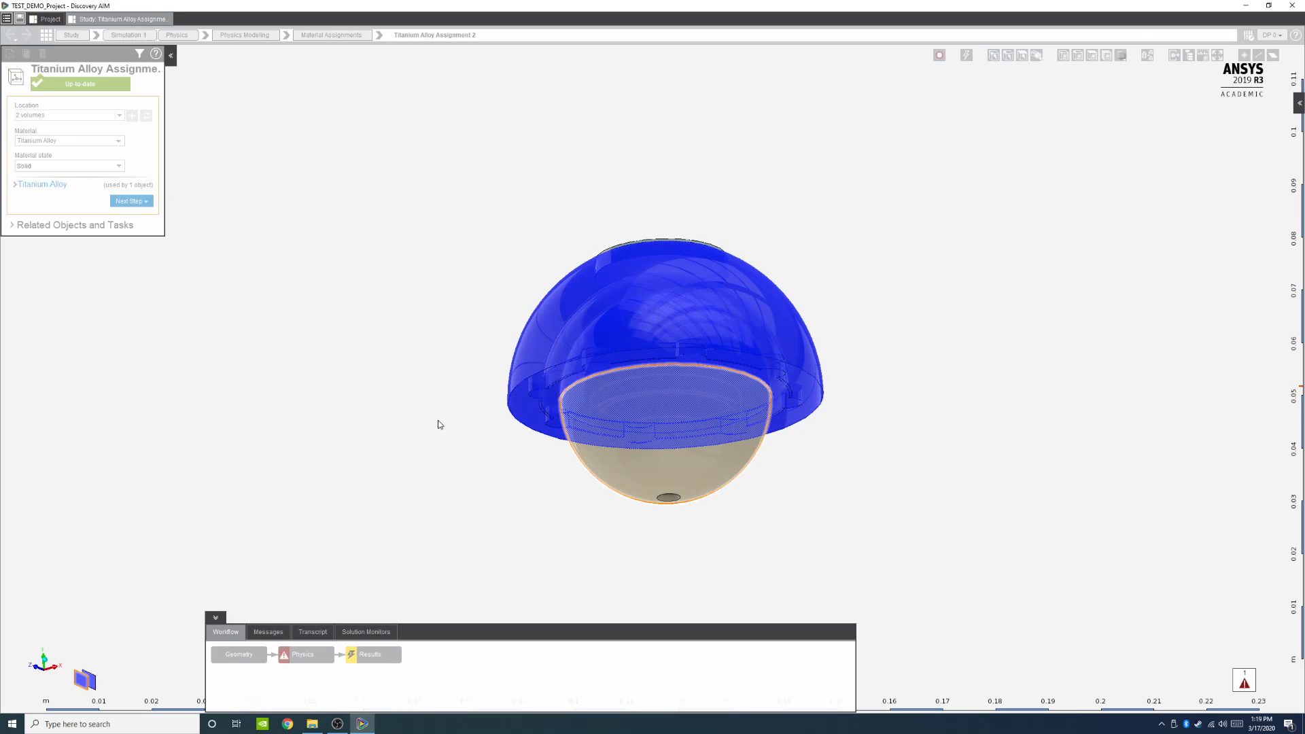
Step: Hide the dome shell and flange bodies to expose the spherical housing beneath
{"action": "right_click", "coordinate": [563, 302]}
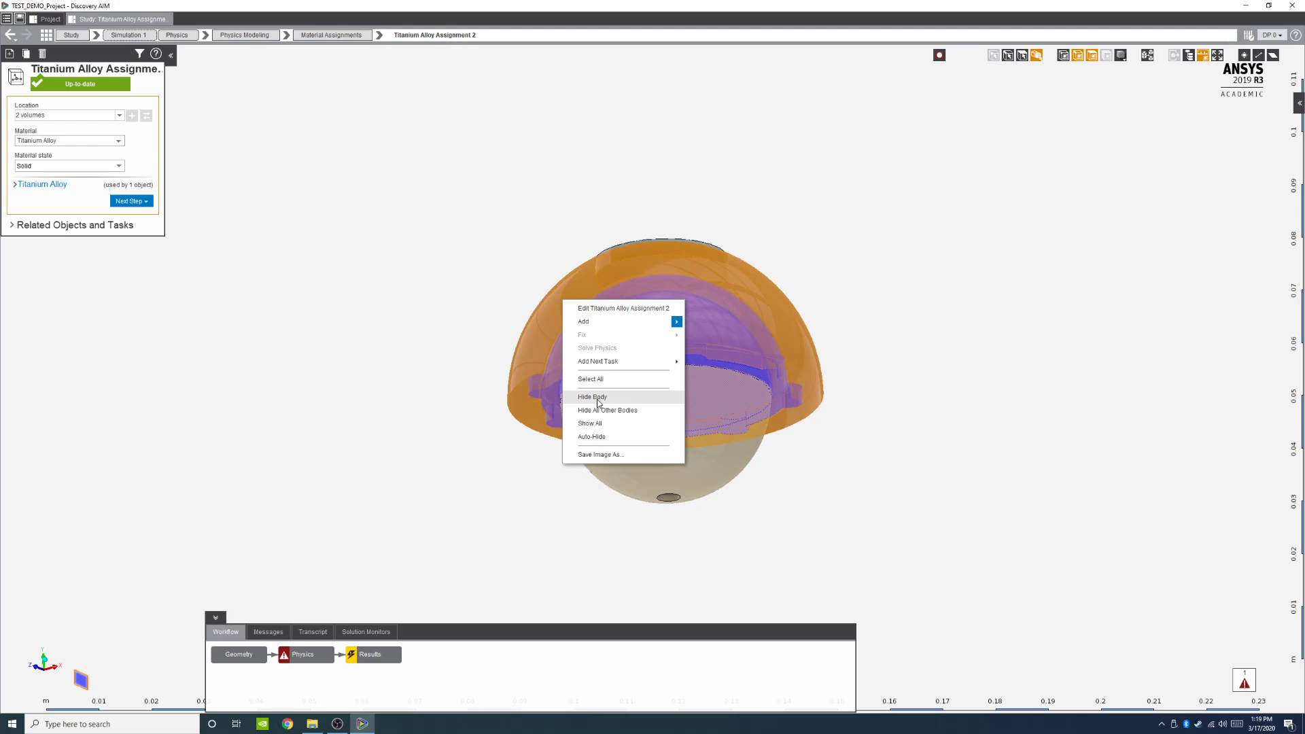
{"action": "left_click", "coordinate": [597, 397]}
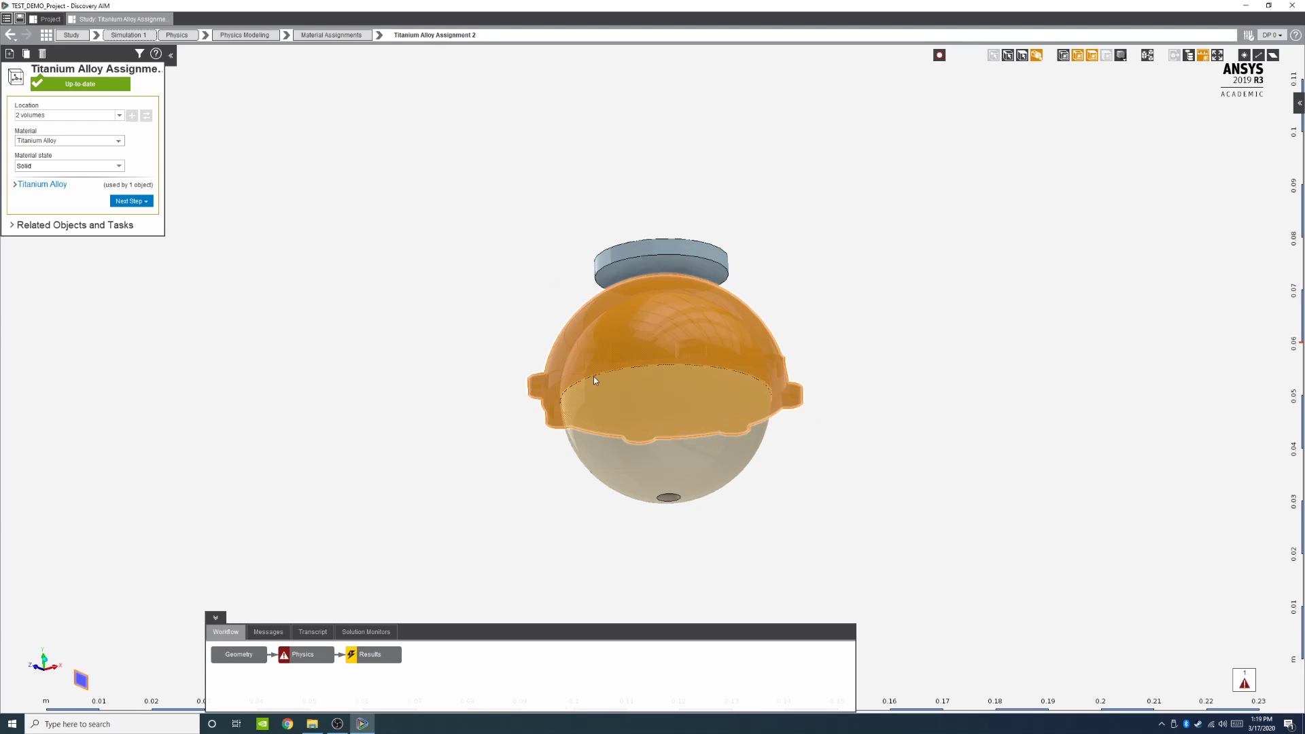
{"action": "right_click", "coordinate": [568, 350]}
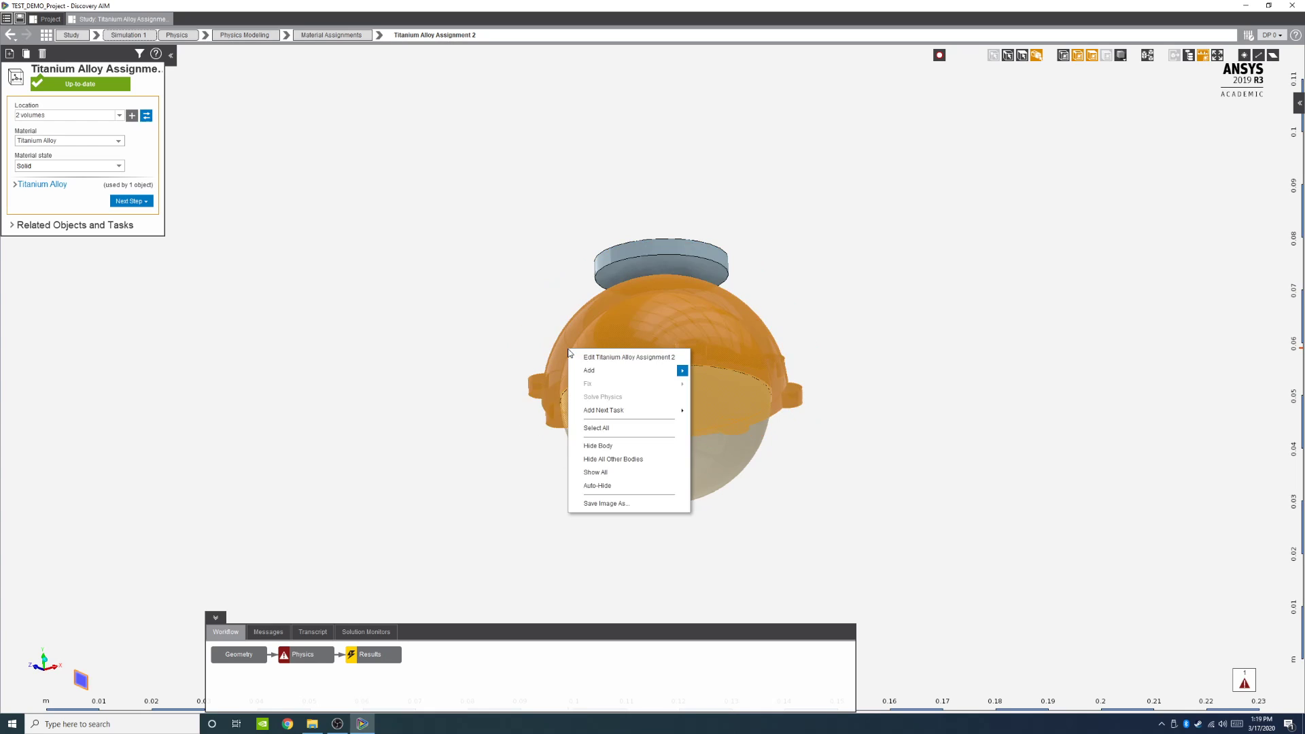
{"action": "left_click", "coordinate": [611, 447]}
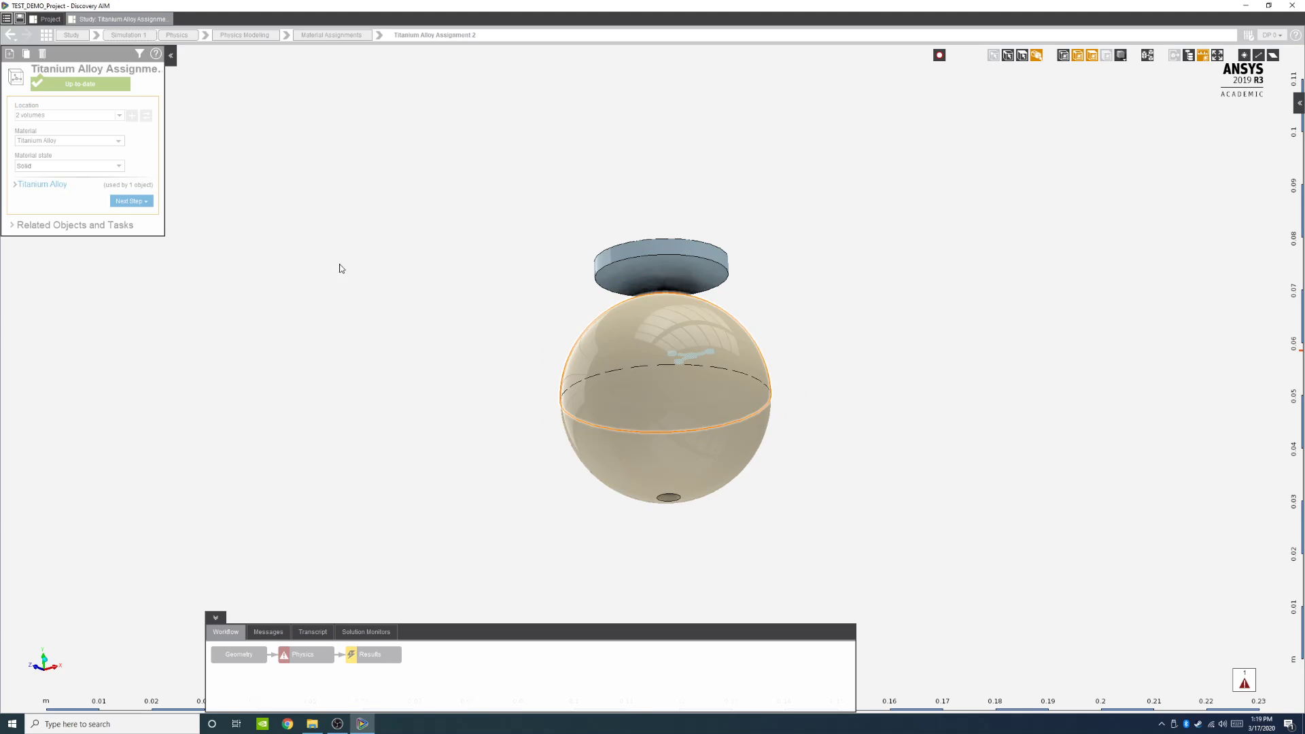
Step: Add the upper and lower halves of the spherical housing to the Titanium Alloy assignment's location
{"action": "left_click", "coordinate": [610, 333]}
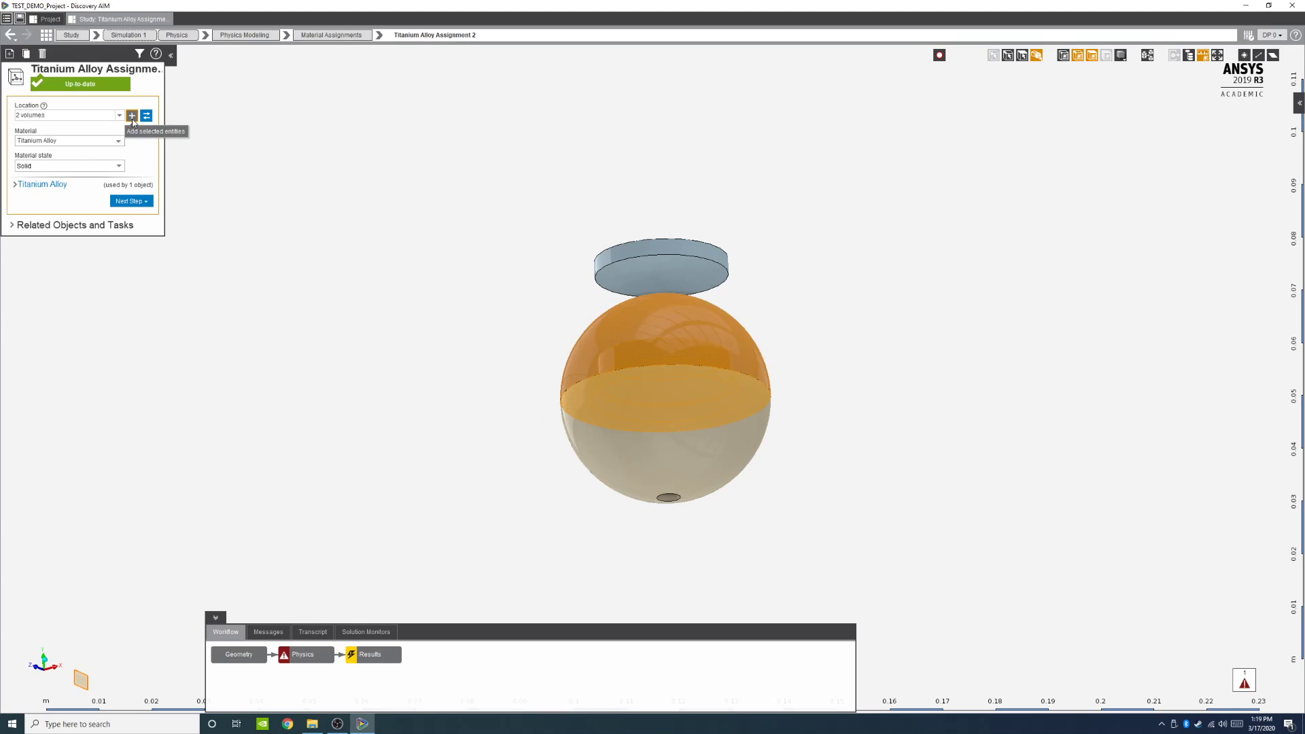
{"action": "left_click", "coordinate": [133, 117]}
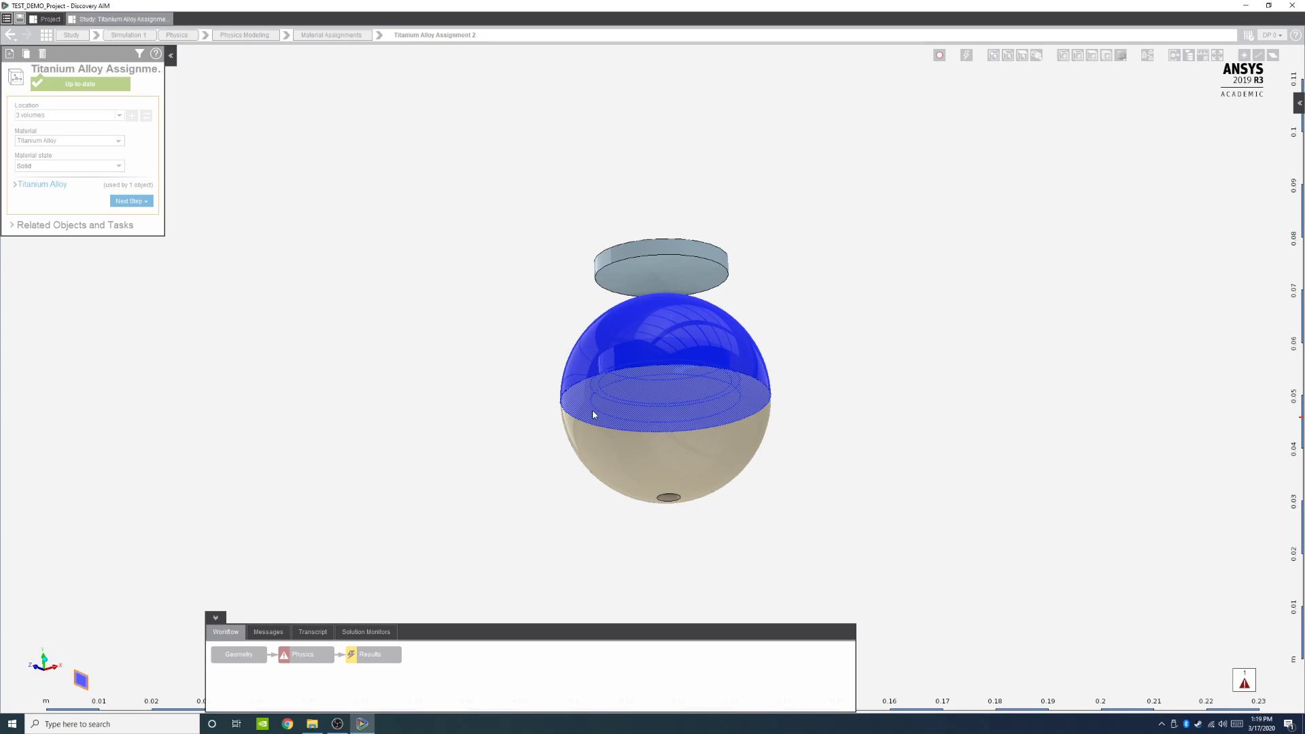
{"action": "left_click", "coordinate": [543, 422]}
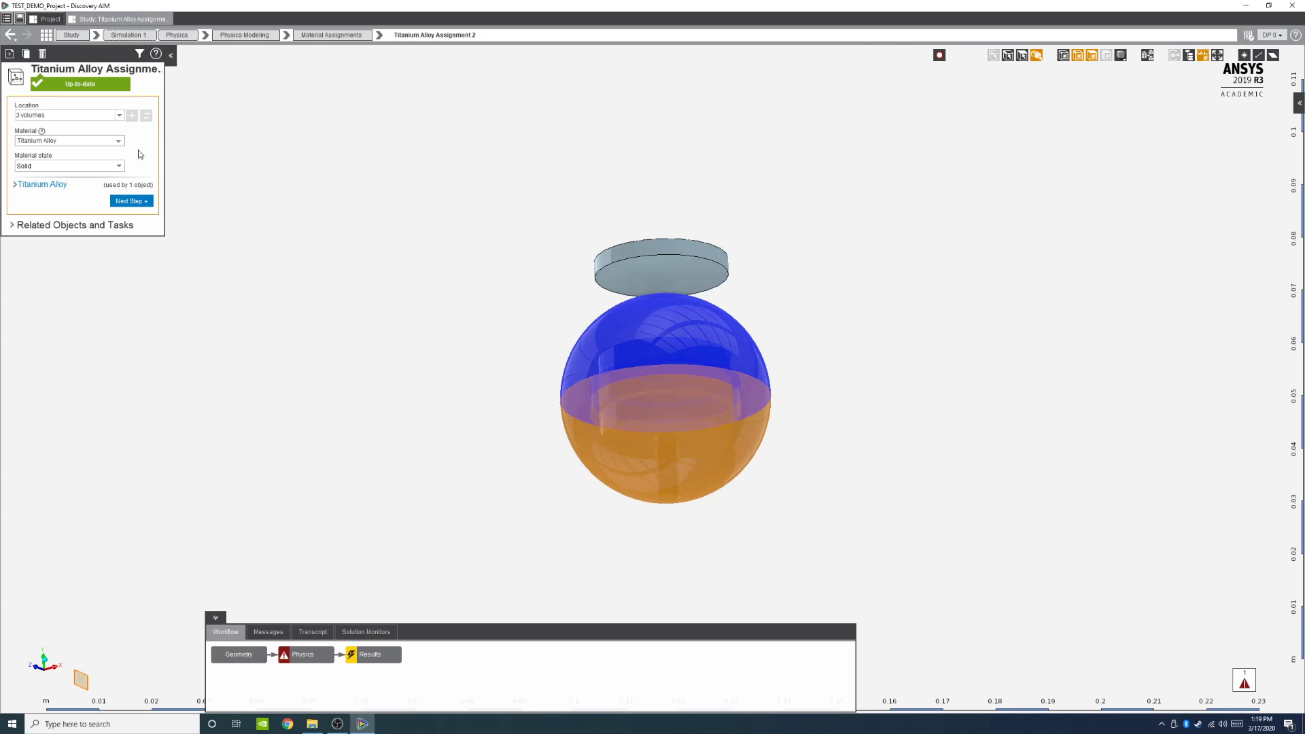
{"action": "left_click", "coordinate": [597, 402]}
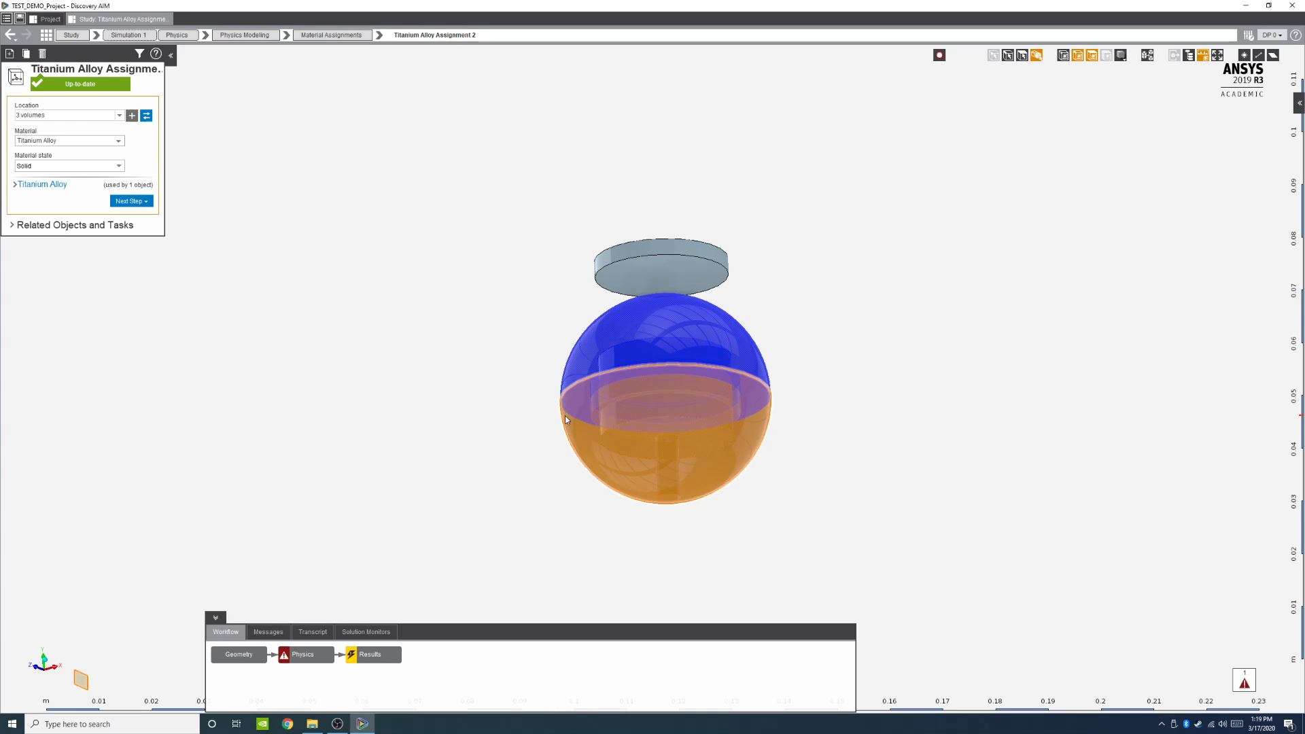
{"action": "left_click", "coordinate": [492, 397]}
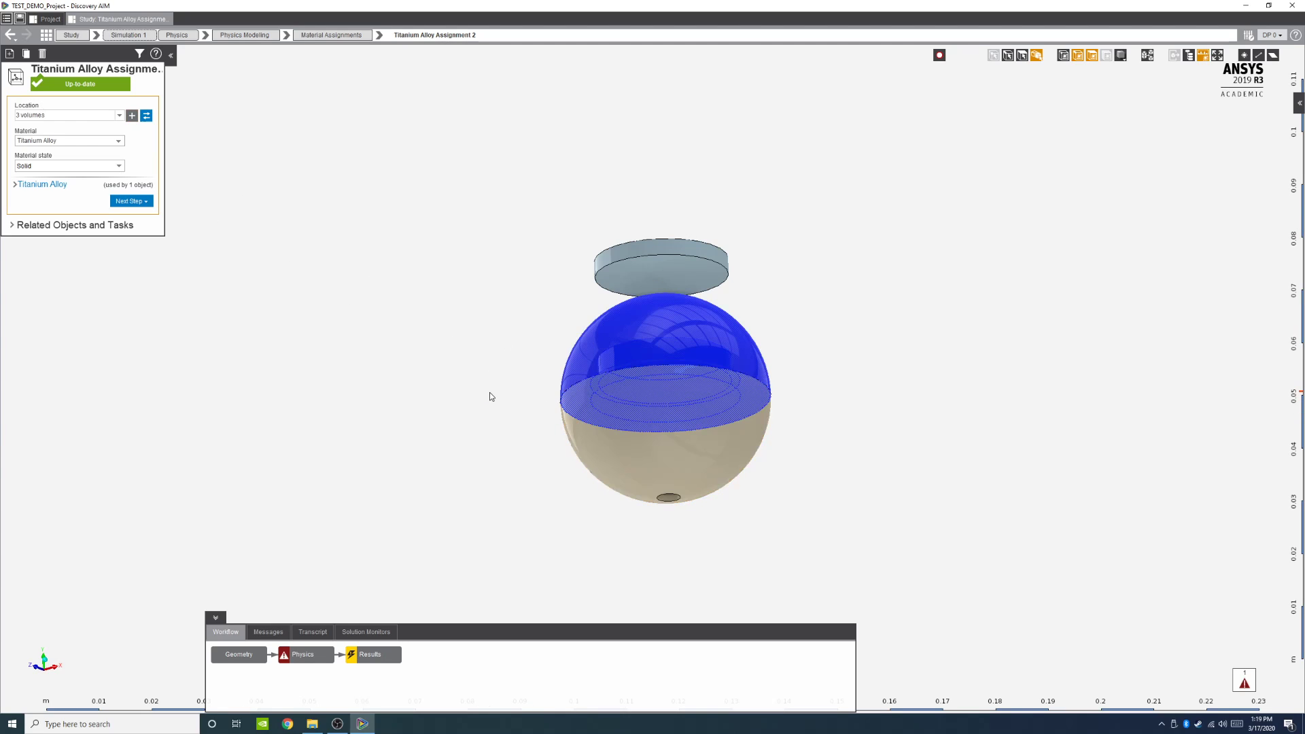
{"action": "left_click", "coordinate": [582, 421]}
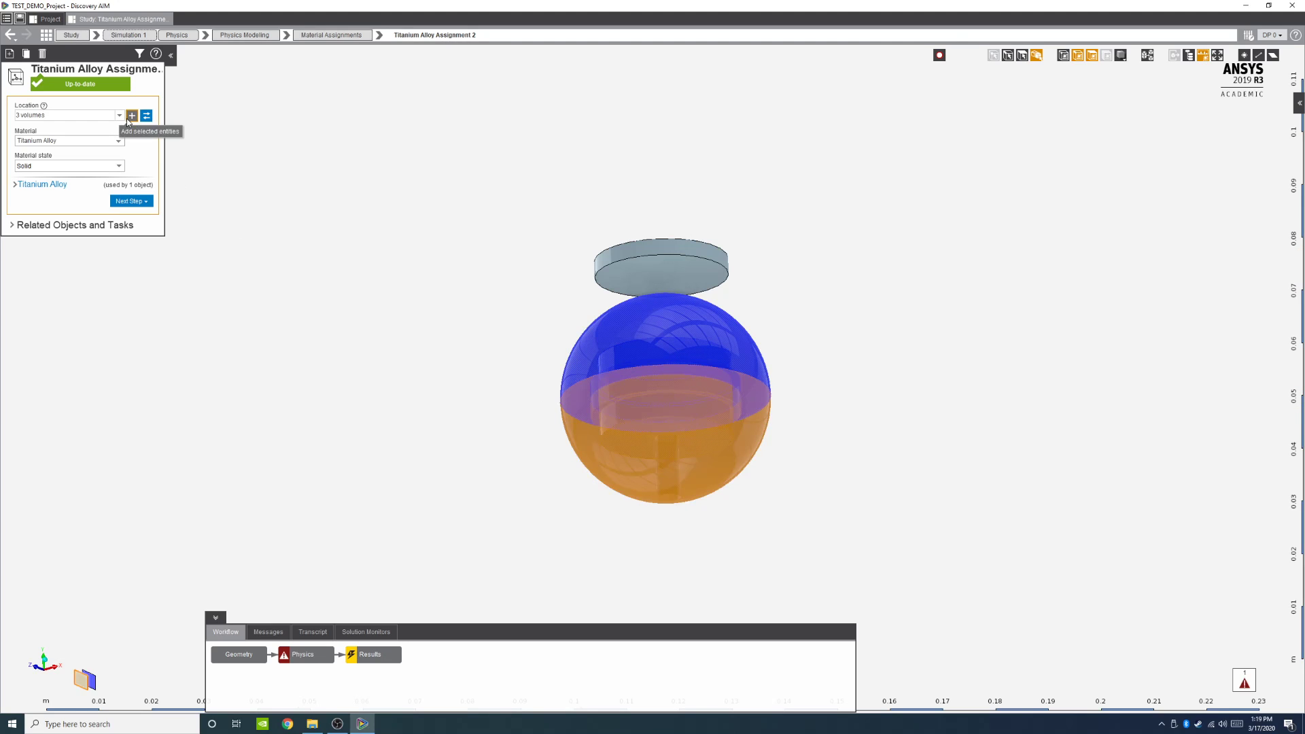
{"action": "left_click", "coordinate": [130, 119]}
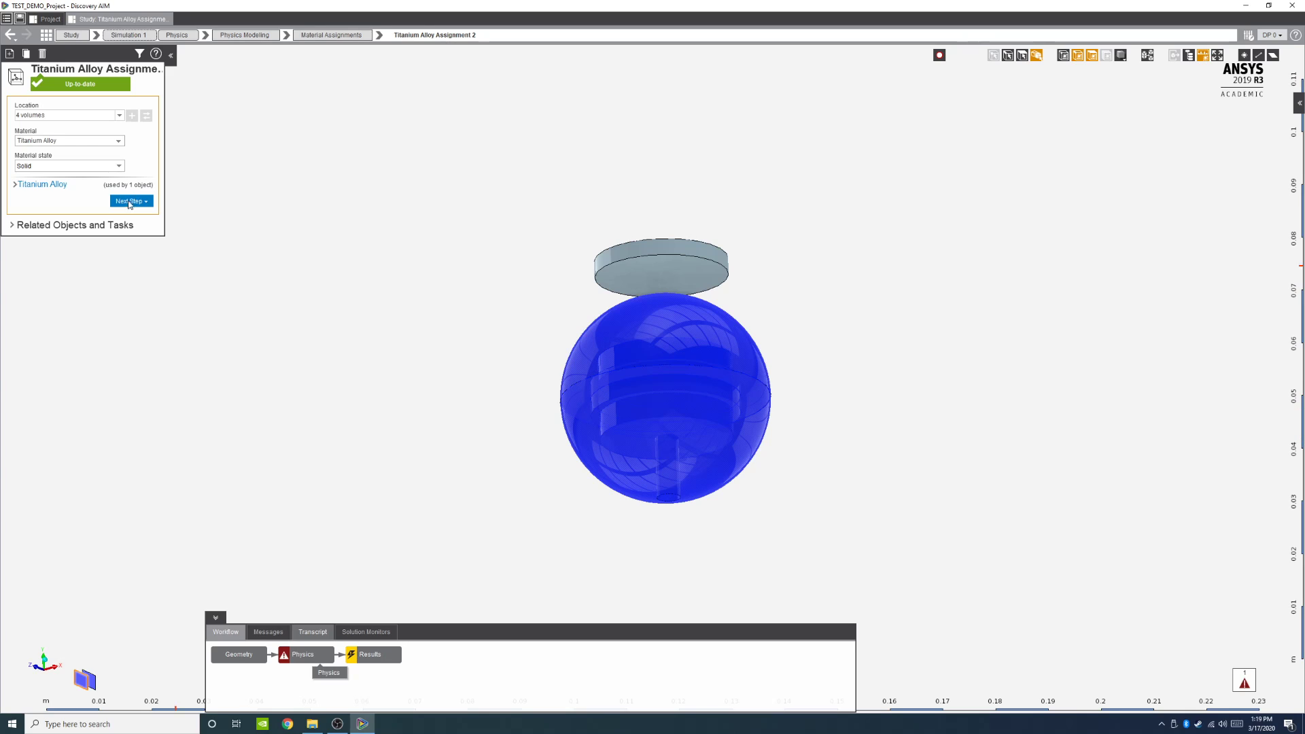
{"action": "left_click", "coordinate": [142, 203]}
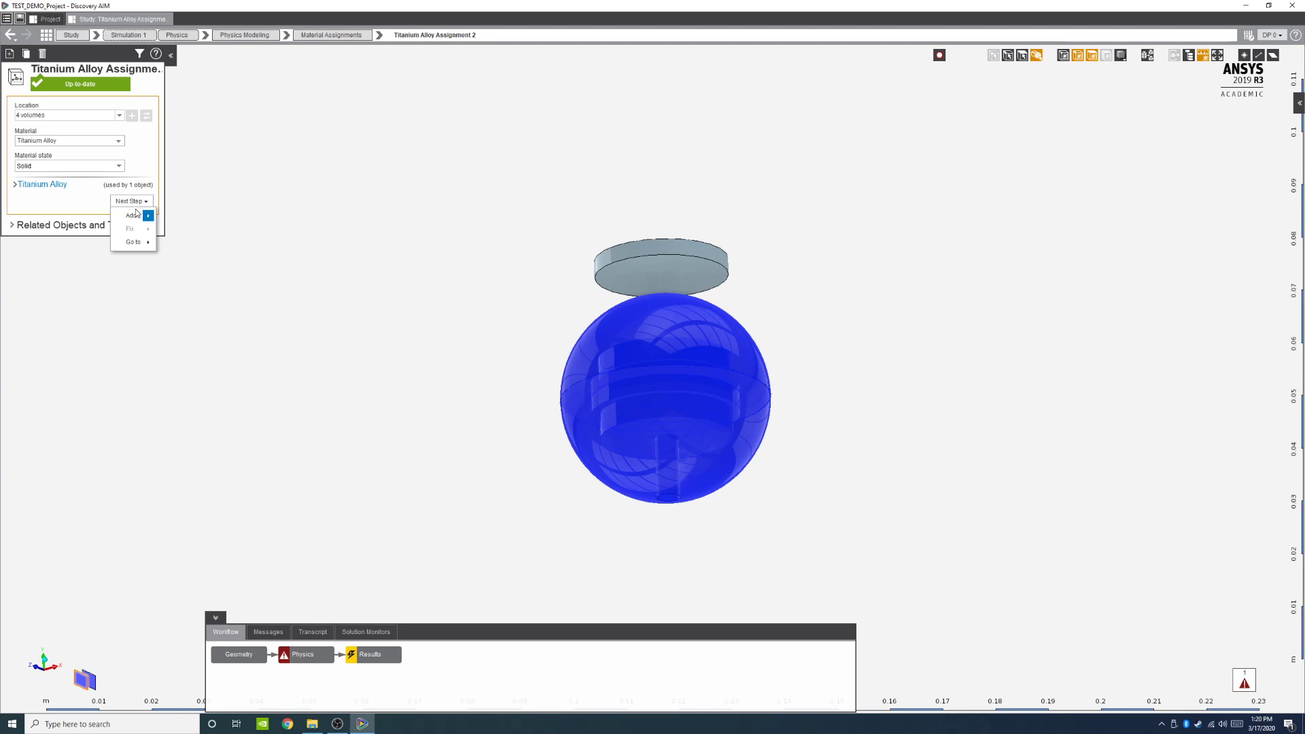
{"action": "mouse_move", "coordinate": [131, 217]}
{"action": "mouse_move", "coordinate": [206, 221]}
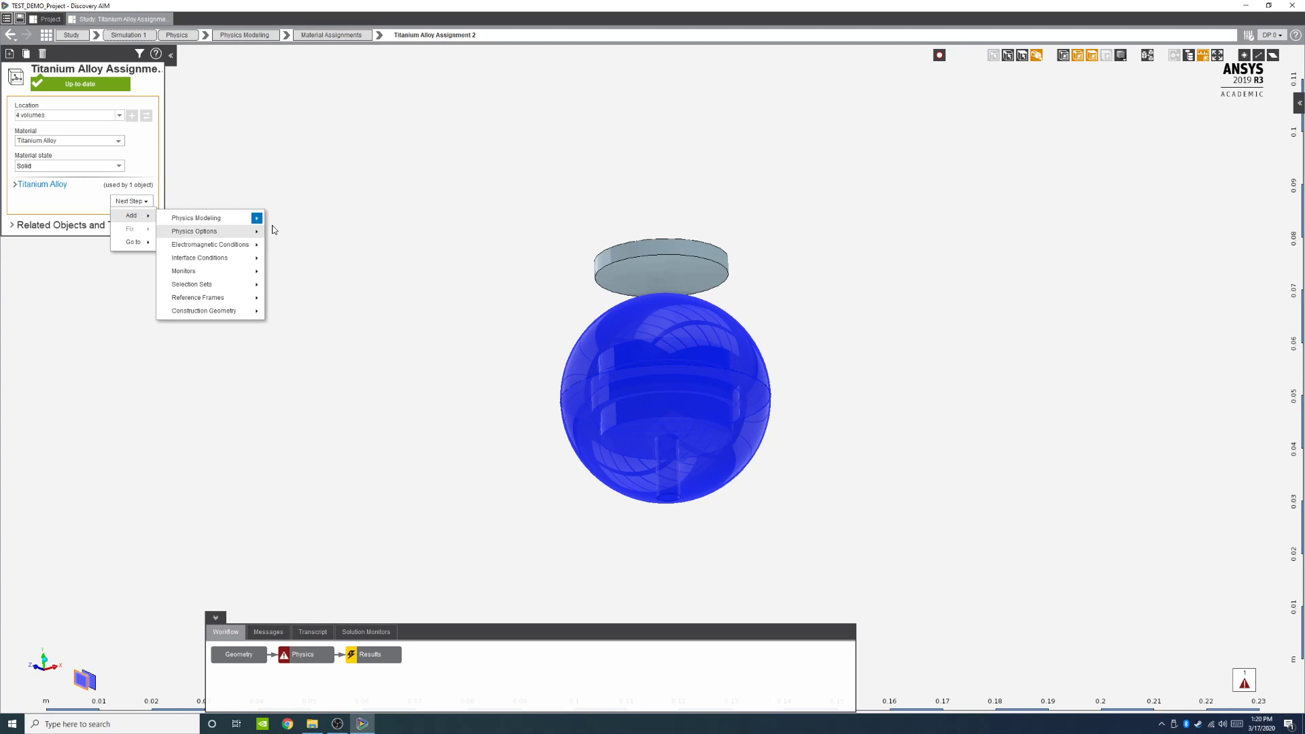
{"action": "left_click", "coordinate": [163, 201]}
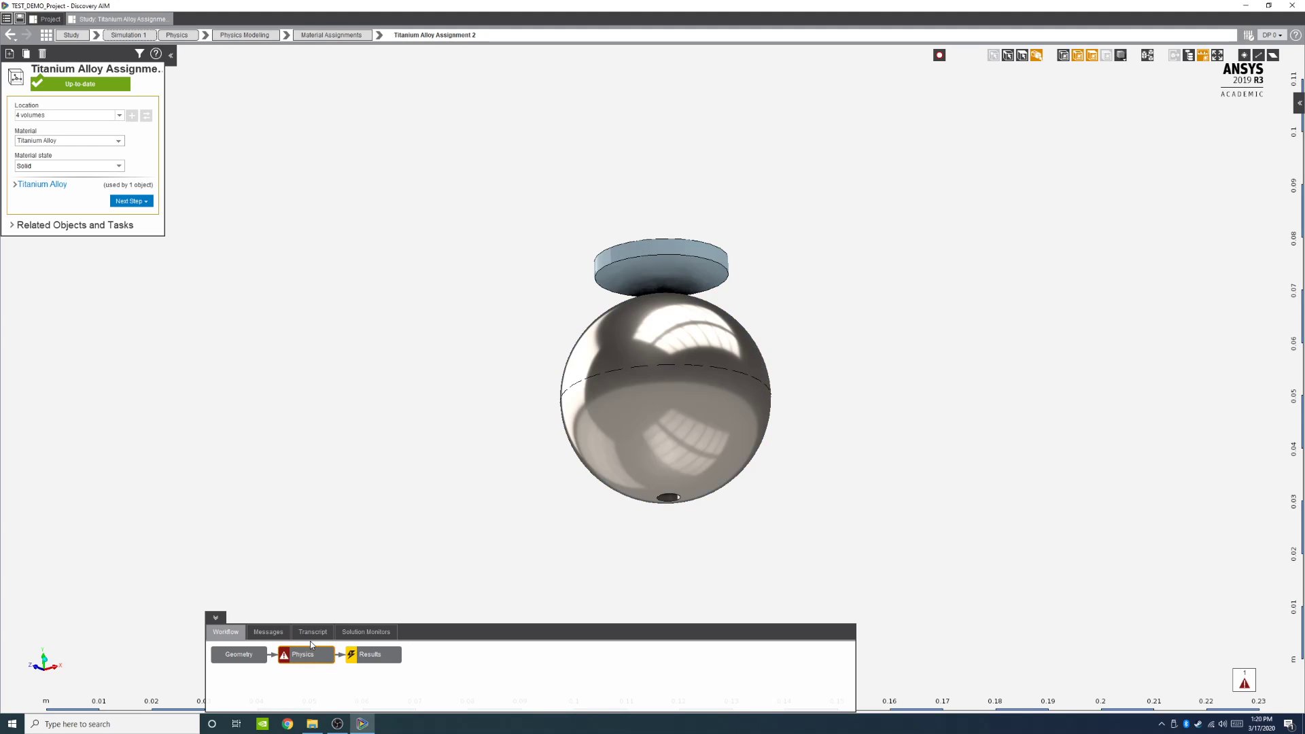
Step: Try to add a new material assignment using NdFe35 (Material Samples) from the material search for NdFe
{"action": "left_click", "coordinate": [305, 654]}
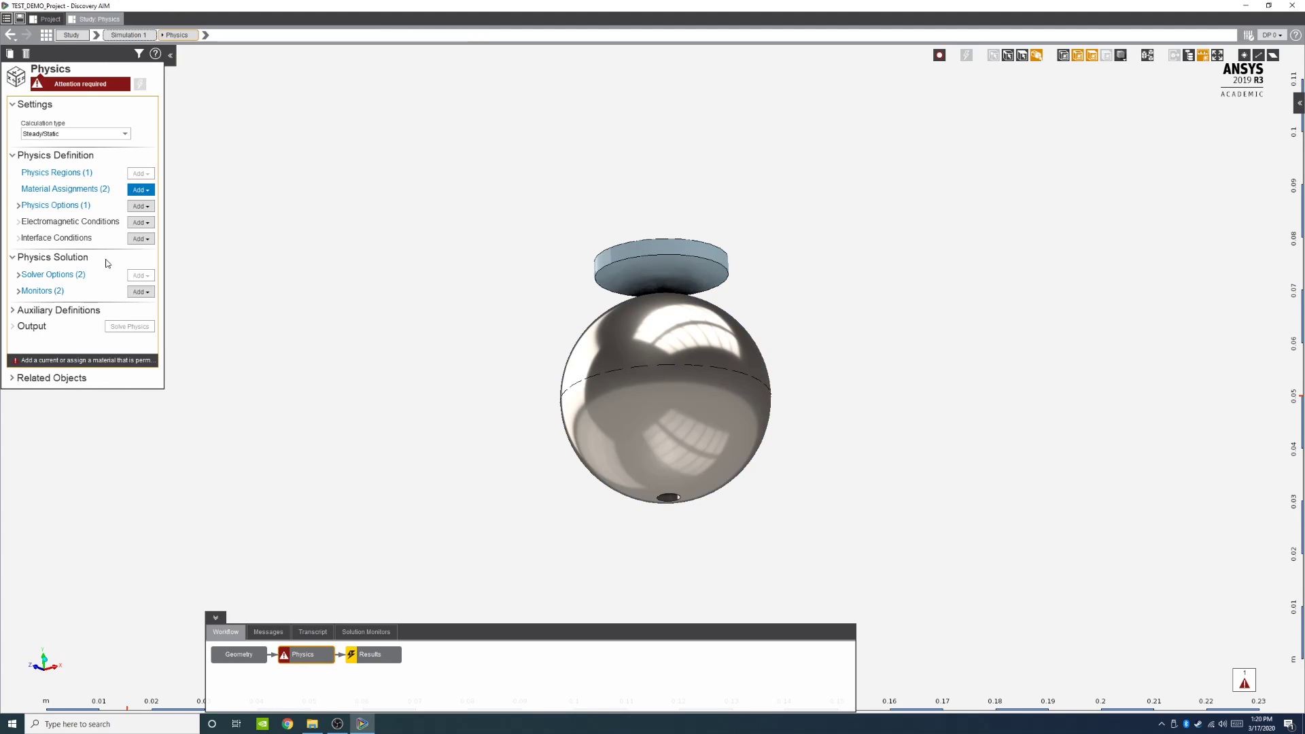
{"action": "left_click", "coordinate": [57, 190]}
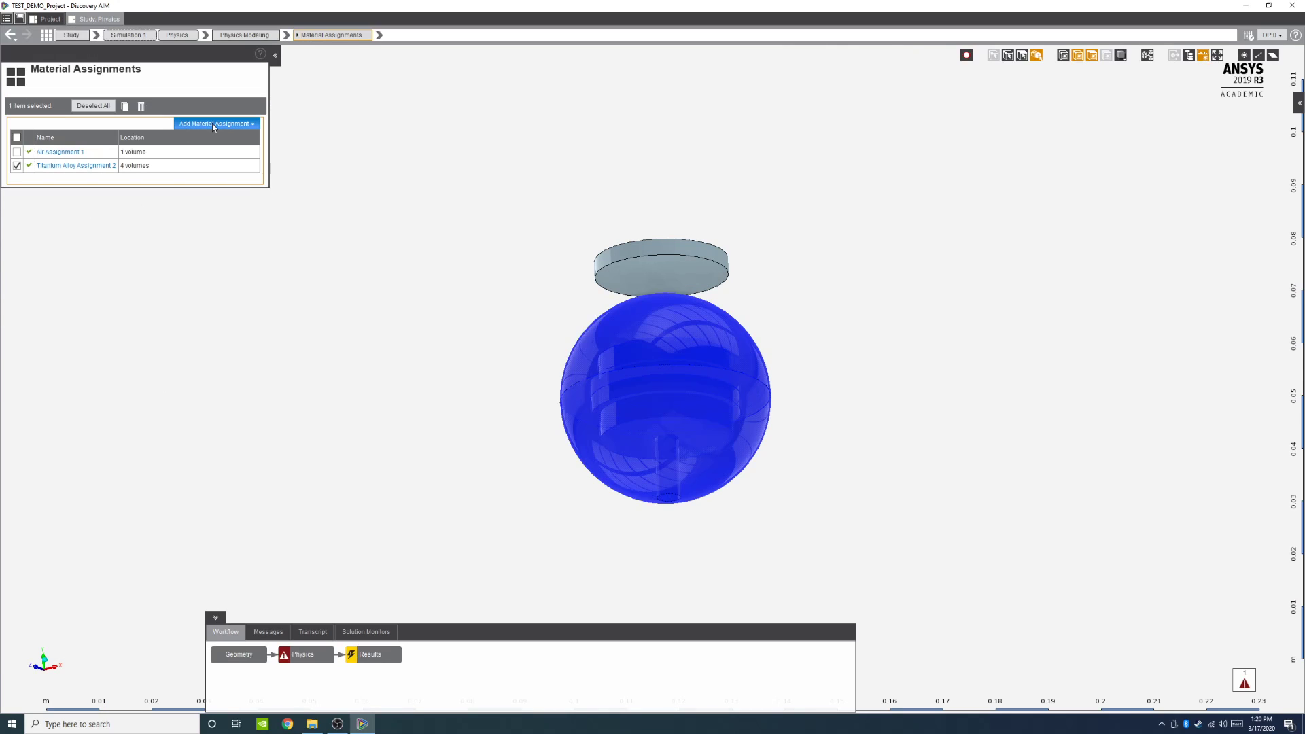
{"action": "left_click", "coordinate": [214, 125]}
{"action": "mouse_move", "coordinate": [214, 141]}
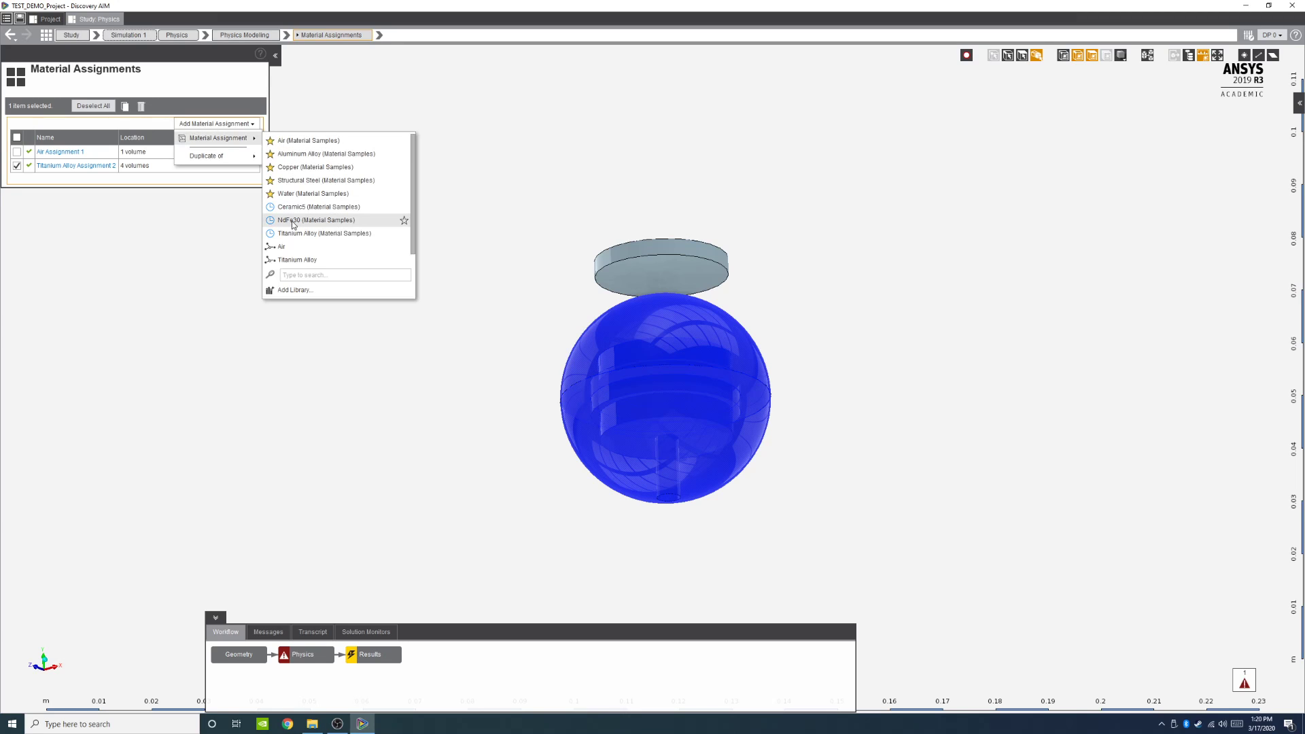
{"action": "left_click", "coordinate": [304, 275]}
{"action": "type", "text": "N"}
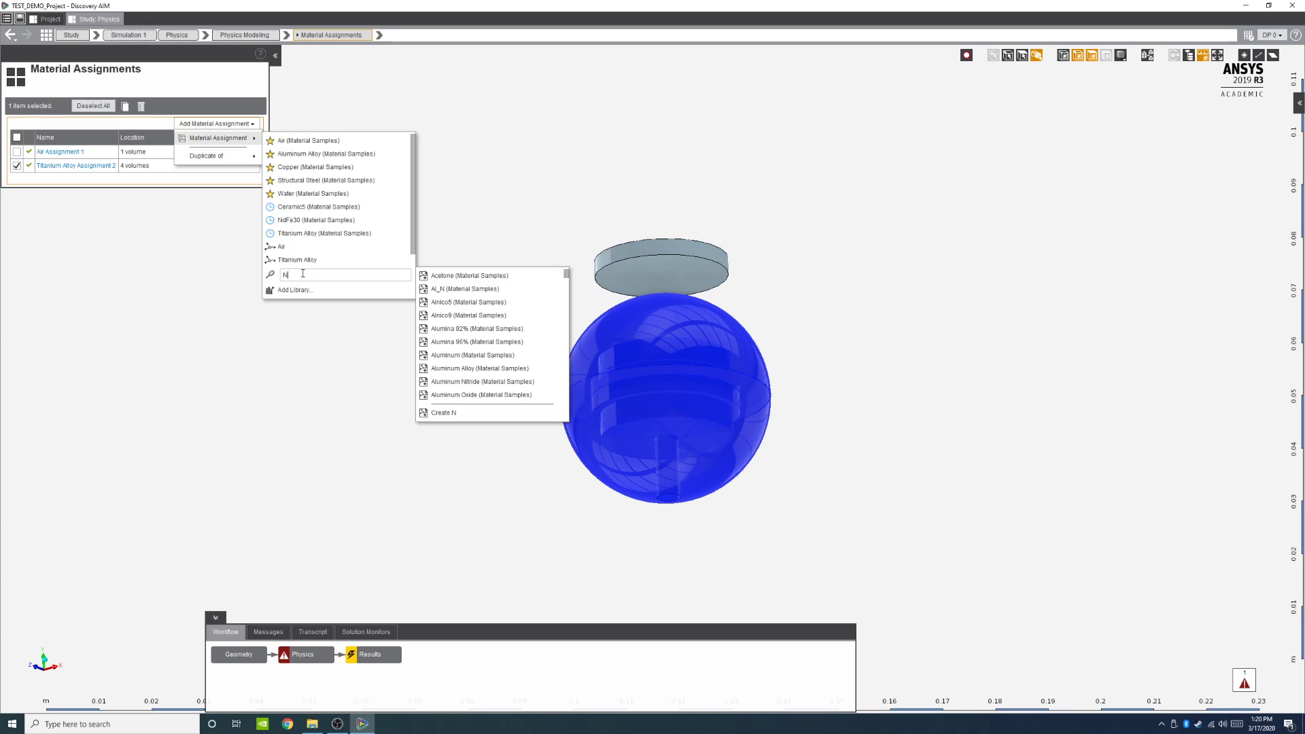
{"action": "type", "text": "d"}
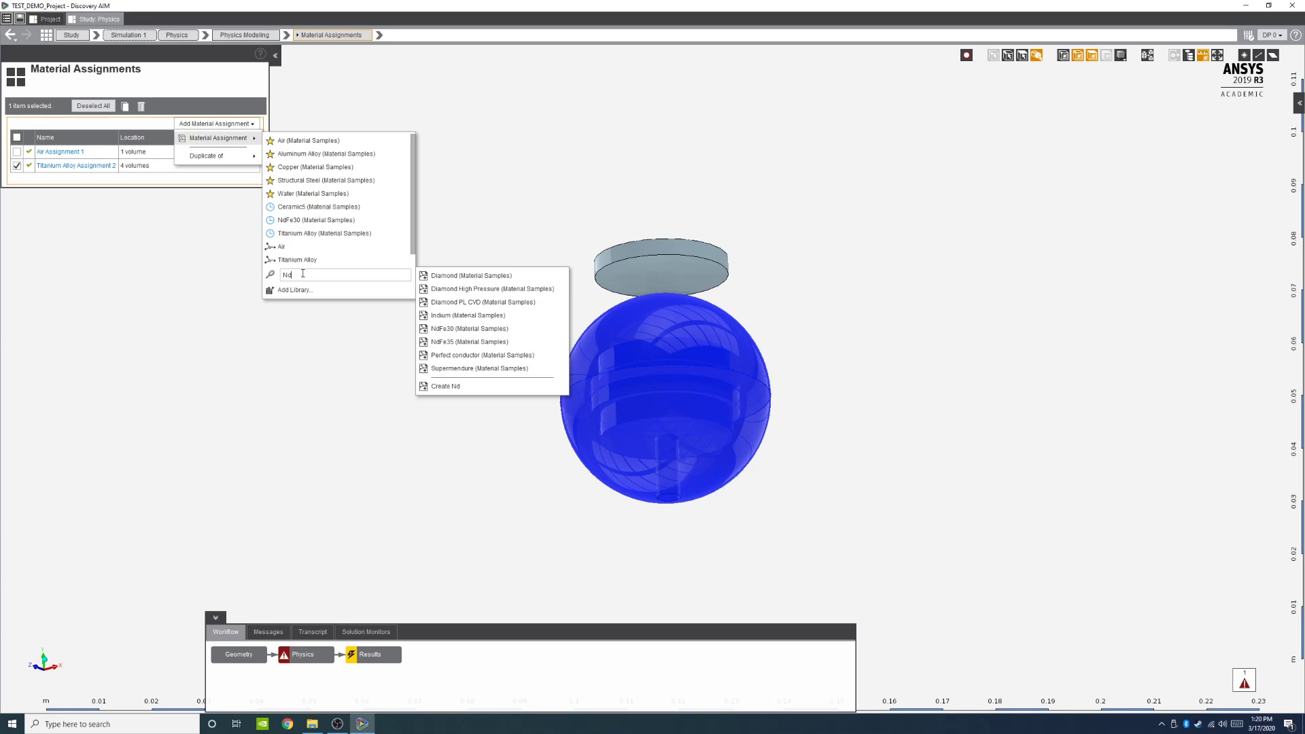
{"action": "type", "text": "Fe"}
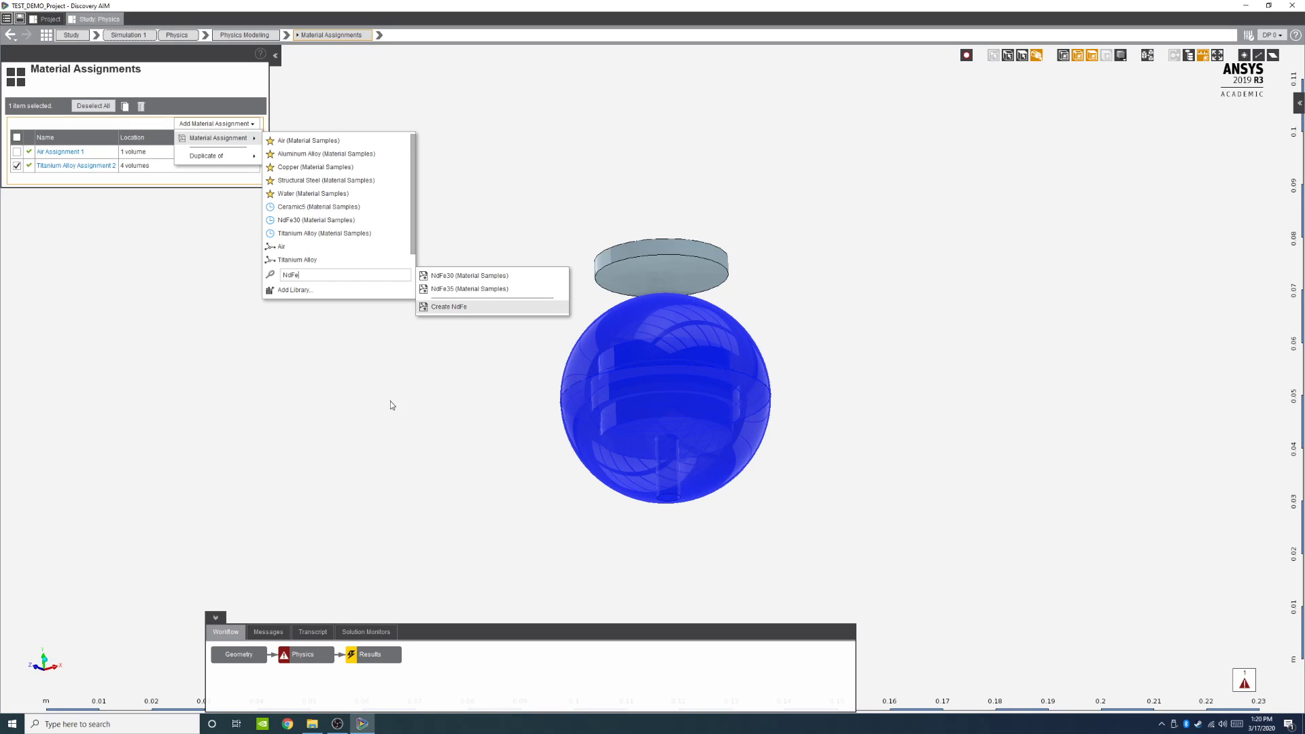
{"action": "left_click", "coordinate": [435, 292]}
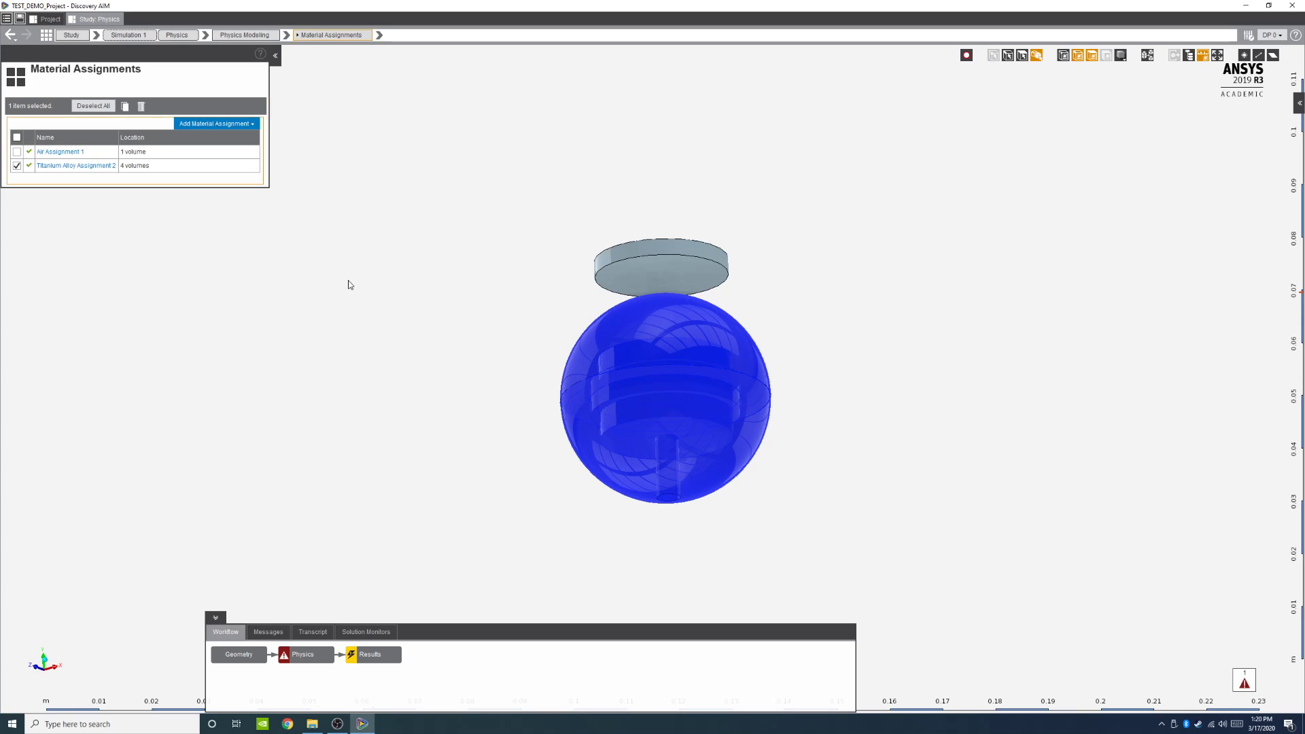
Step: With the magnet disc selected, add a new material assignment using NdFe30 (Material Samples)
{"action": "left_click", "coordinate": [669, 264]}
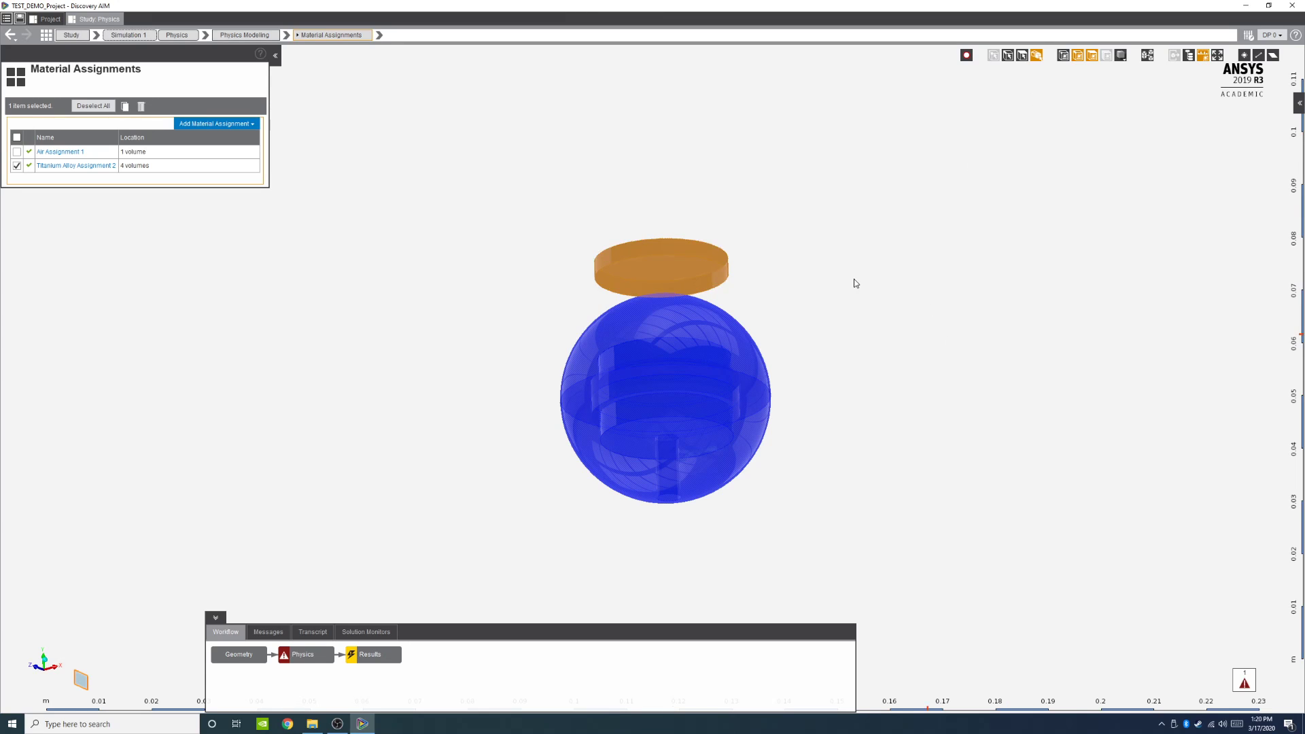
{"action": "left_click", "coordinate": [217, 123]}
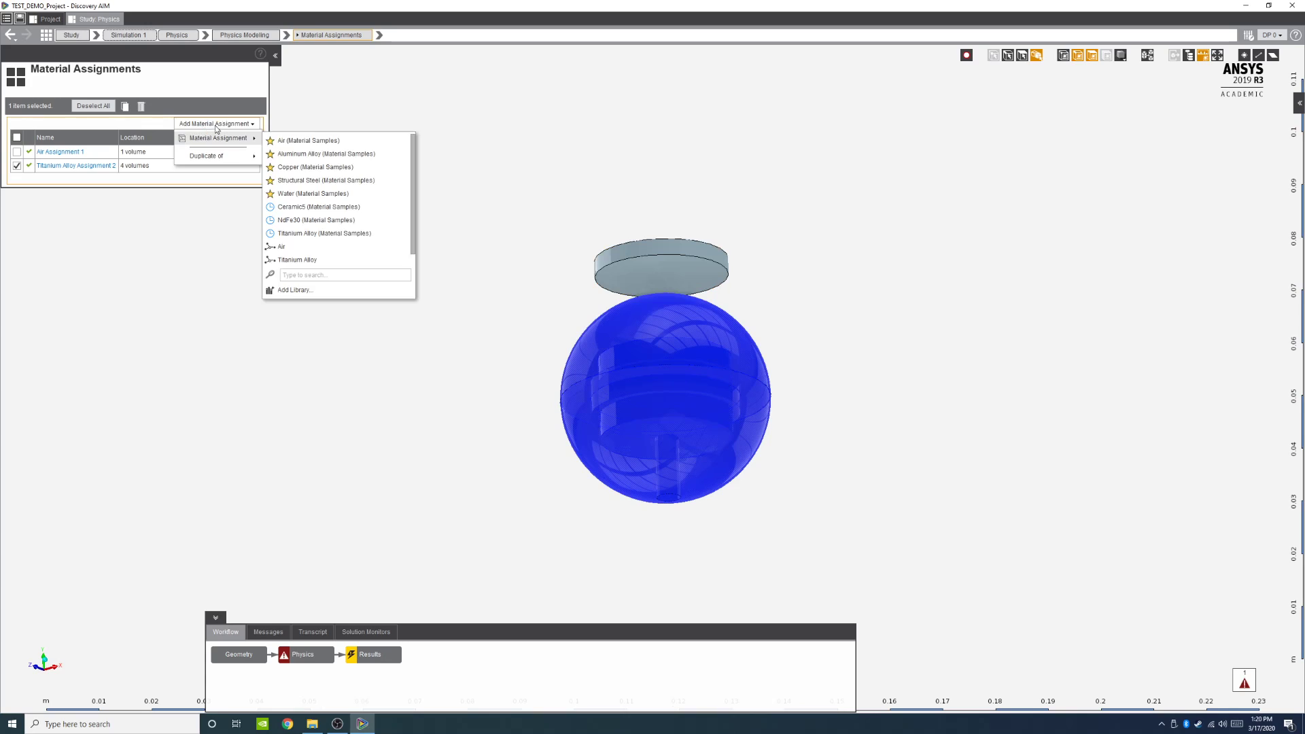
{"action": "left_click", "coordinate": [219, 124]}
{"action": "left_click", "coordinate": [221, 126]}
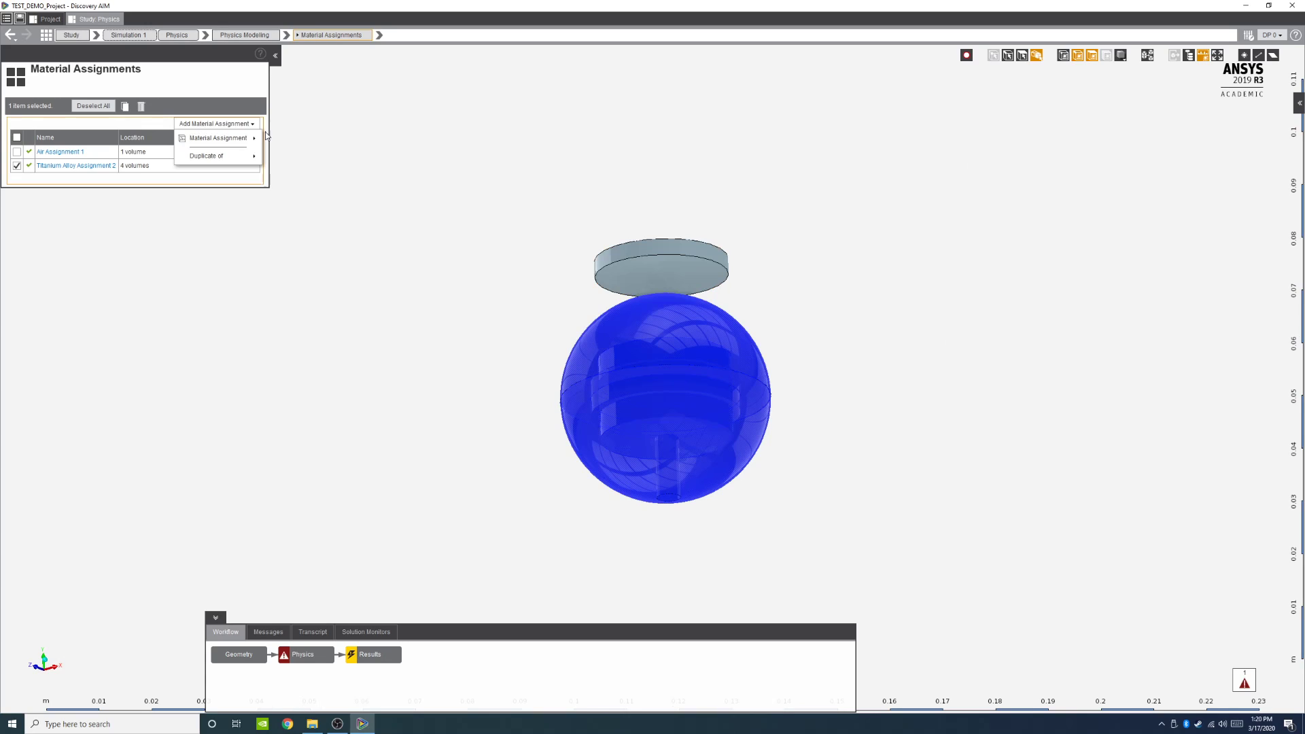
{"action": "mouse_move", "coordinate": [212, 134]}
{"action": "left_click", "coordinate": [314, 221]}
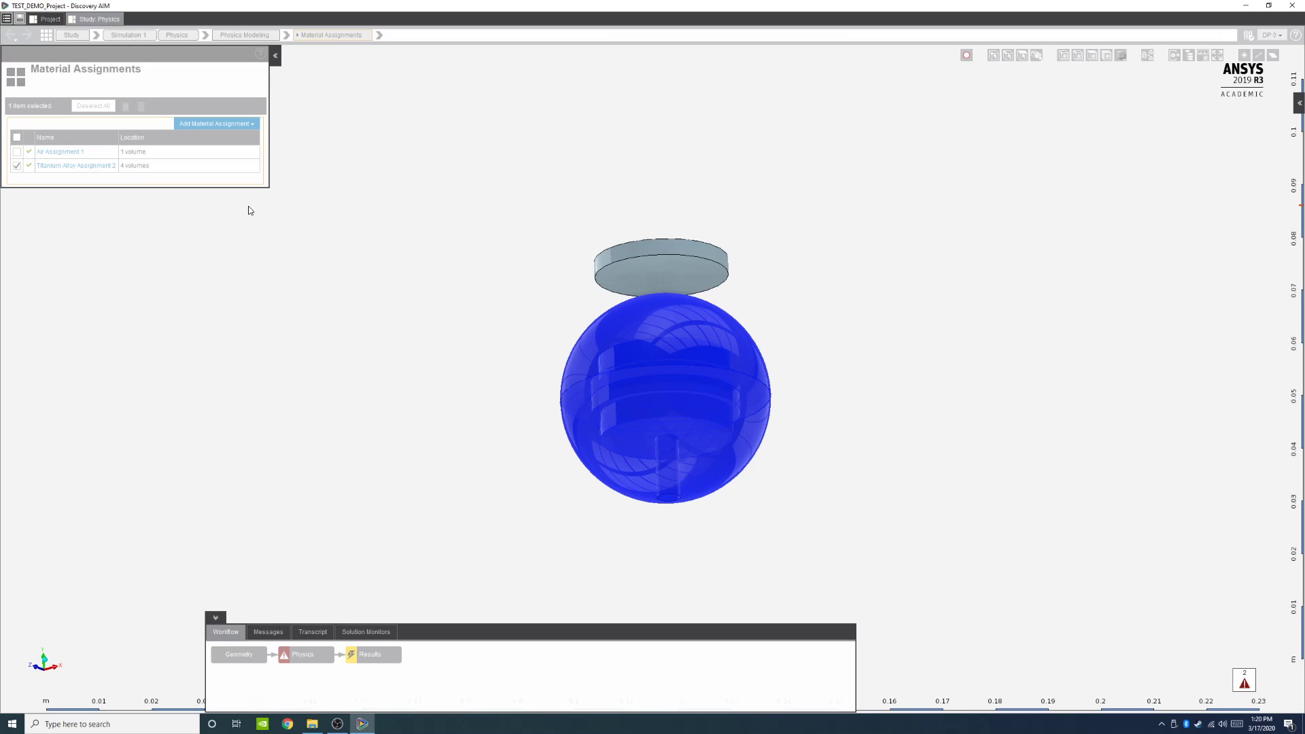
Step: Rename the new NdFe30 assignment to Femoral Head Magnet and assign the magnet disc as its location
{"action": "left_click", "coordinate": [53, 180]}
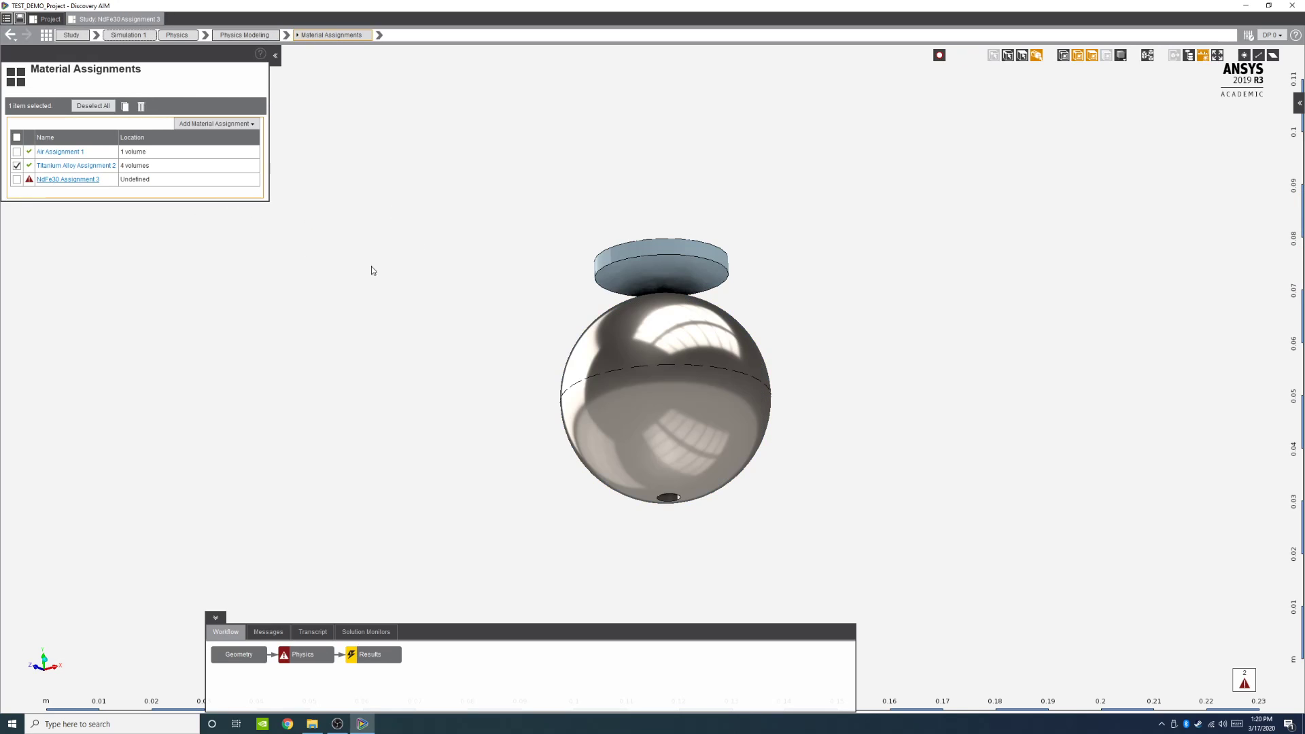
{"action": "left_click", "coordinate": [57, 69]}
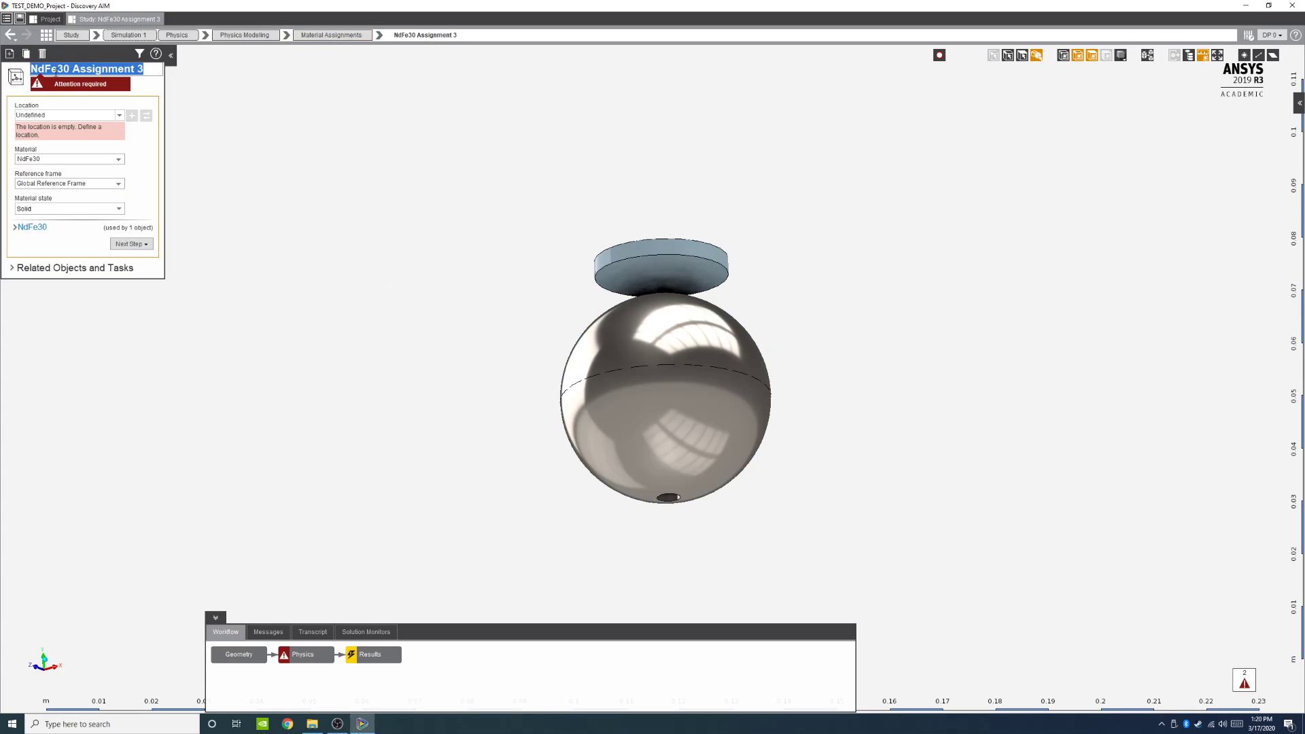
{"action": "key", "text": "BackSpace"}
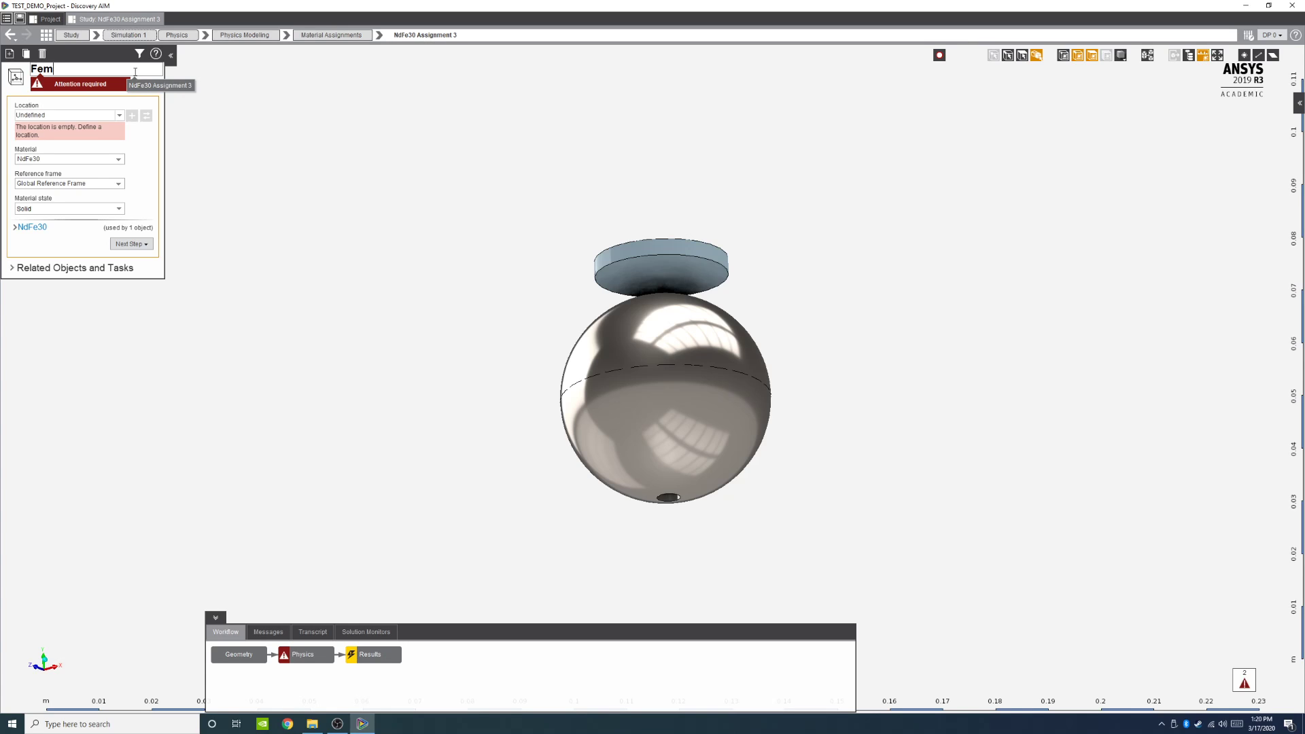
{"action": "type", "text": "Femoral Head Magnet"}
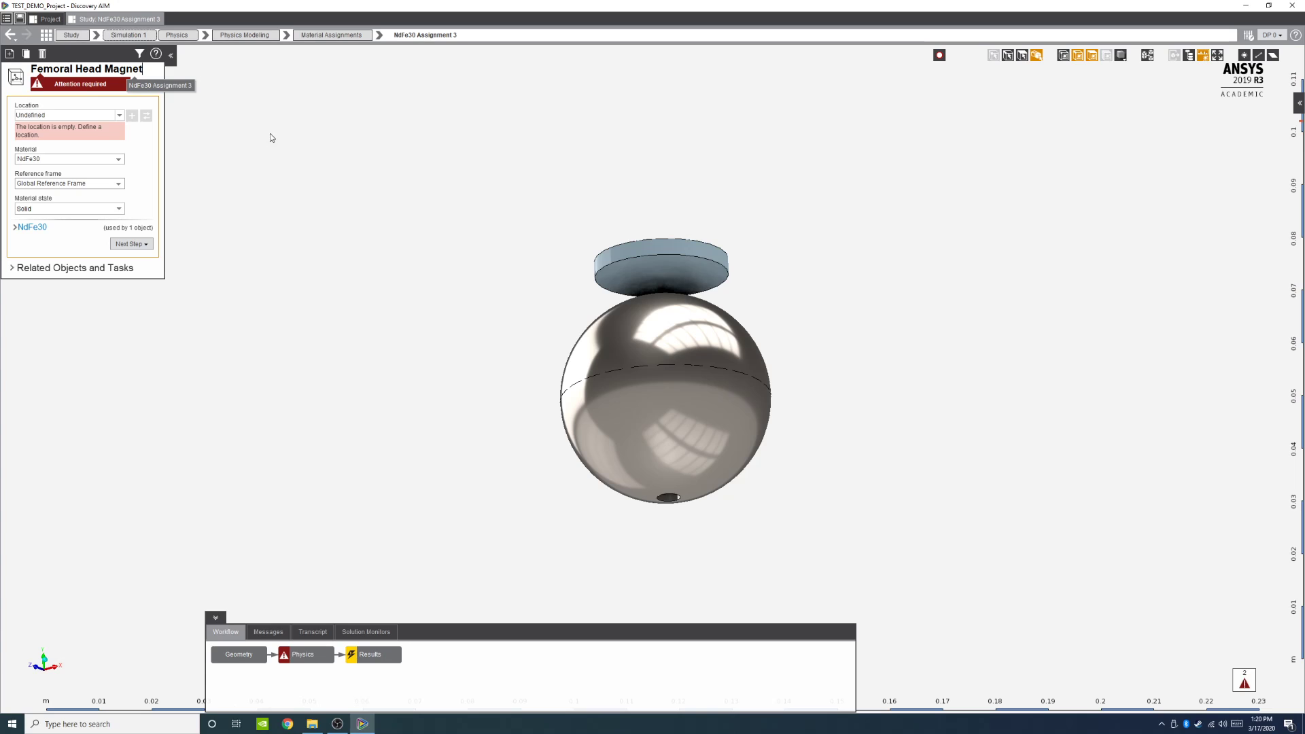
{"action": "key", "text": "Return"}
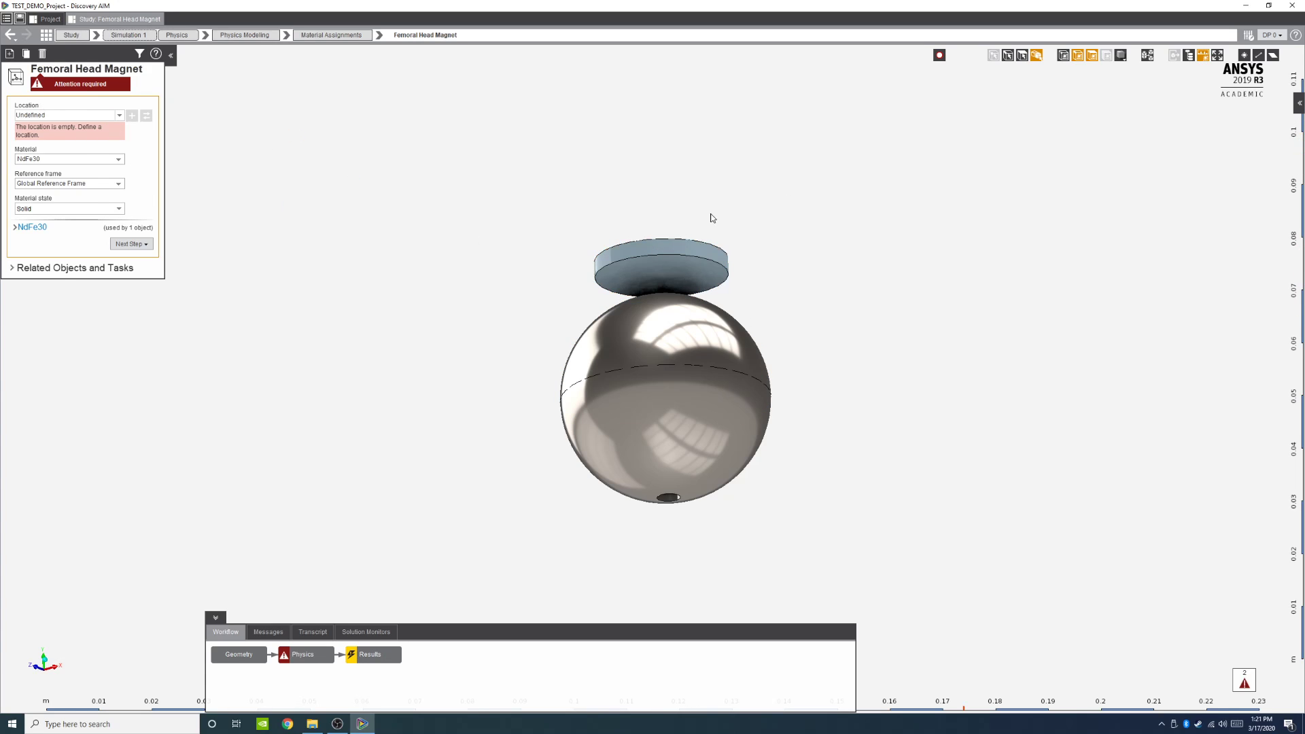
{"action": "left_click", "coordinate": [671, 245]}
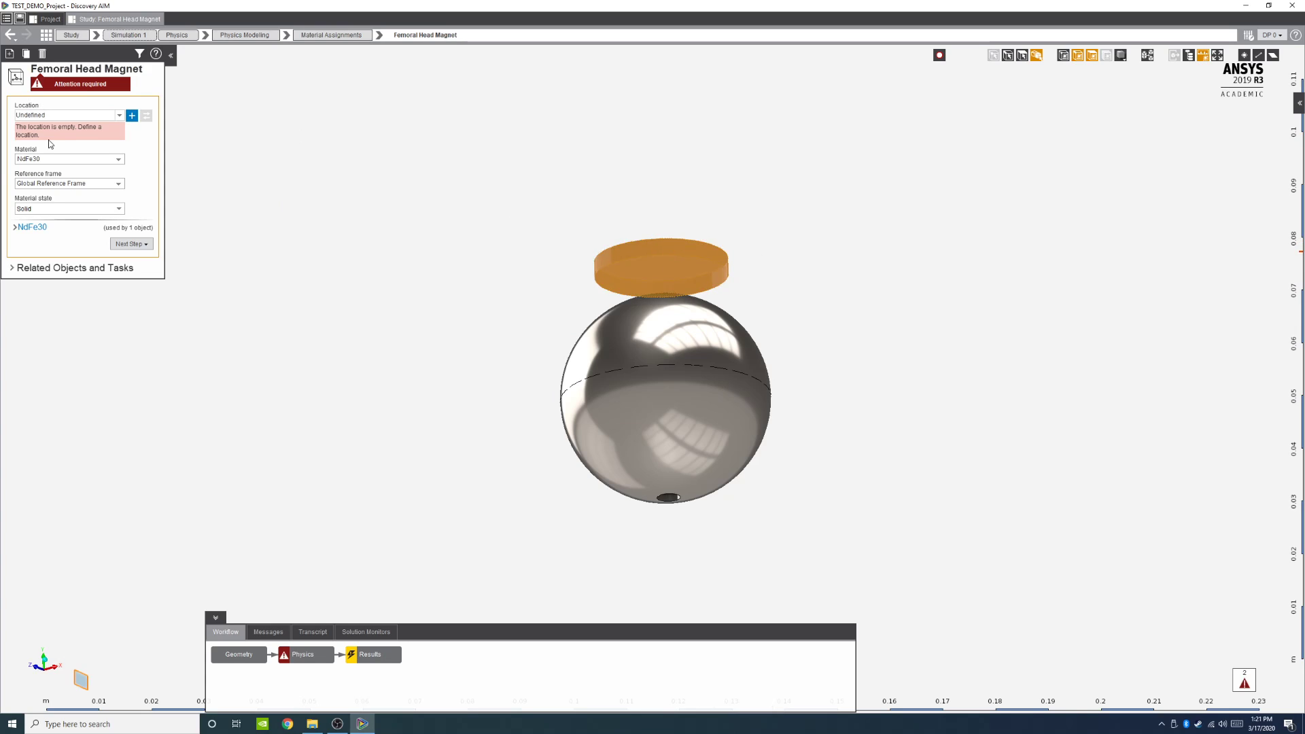
{"action": "left_click", "coordinate": [132, 115]}
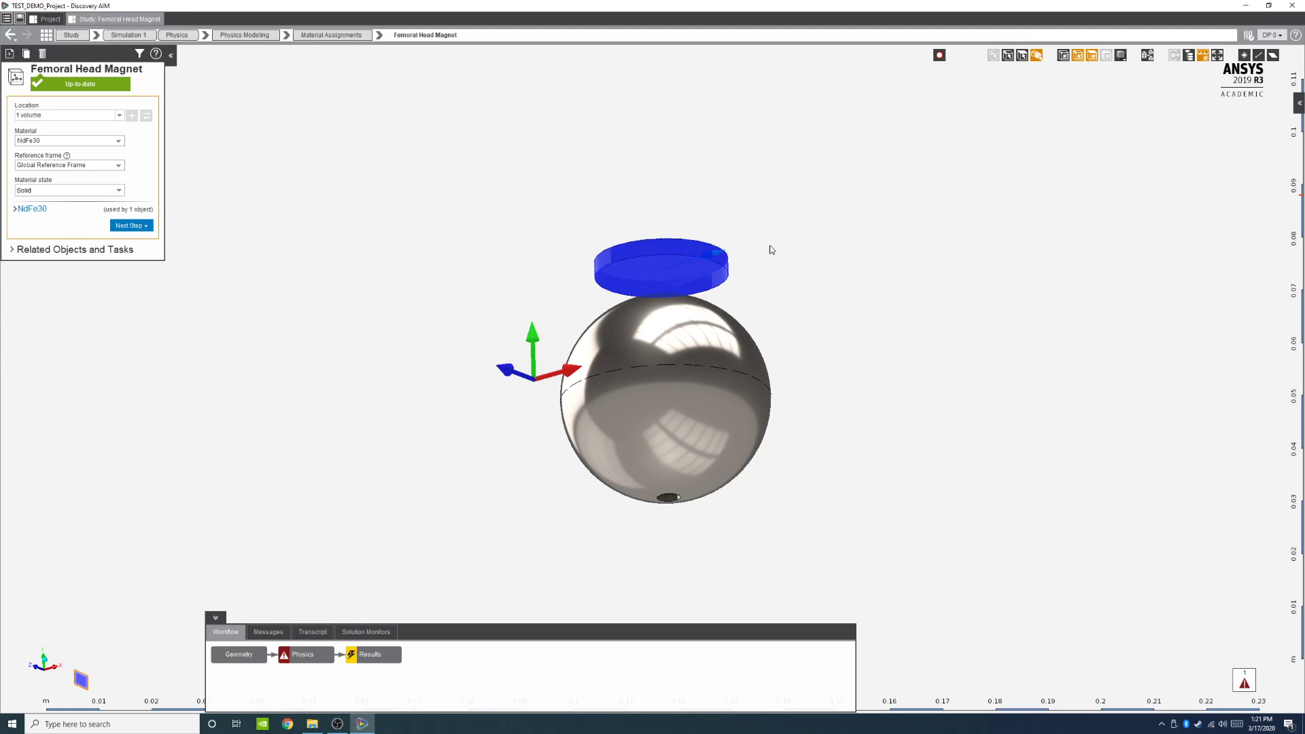
Step: Create a new reference frame for the Femoral Head Magnet assignment
{"action": "middle_click_drag", "start_coordinate": [586, 266], "coordinate": [564, 372]}
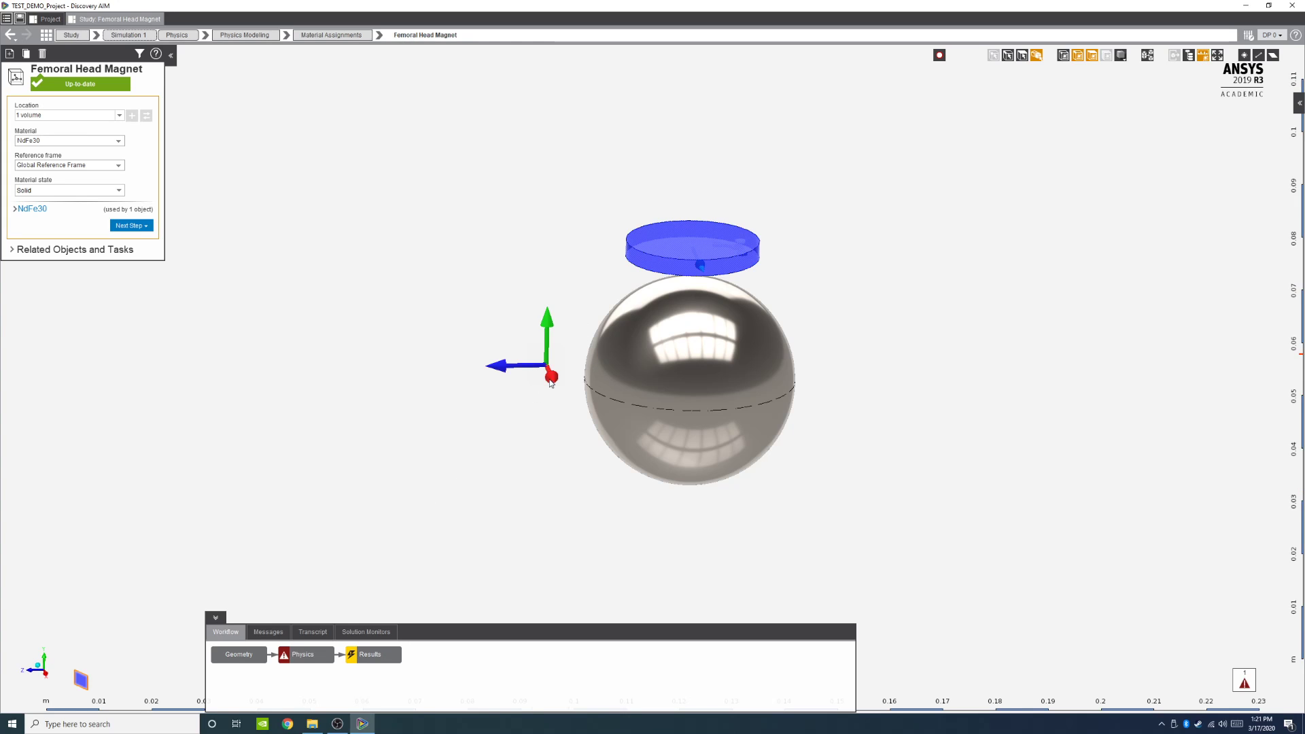
{"action": "scroll", "coordinate": [858, 266], "scroll_direction": "down", "scroll_amount": 2}
{"action": "middle_click_drag", "start_coordinate": [848, 342], "coordinate": [788, 325]}
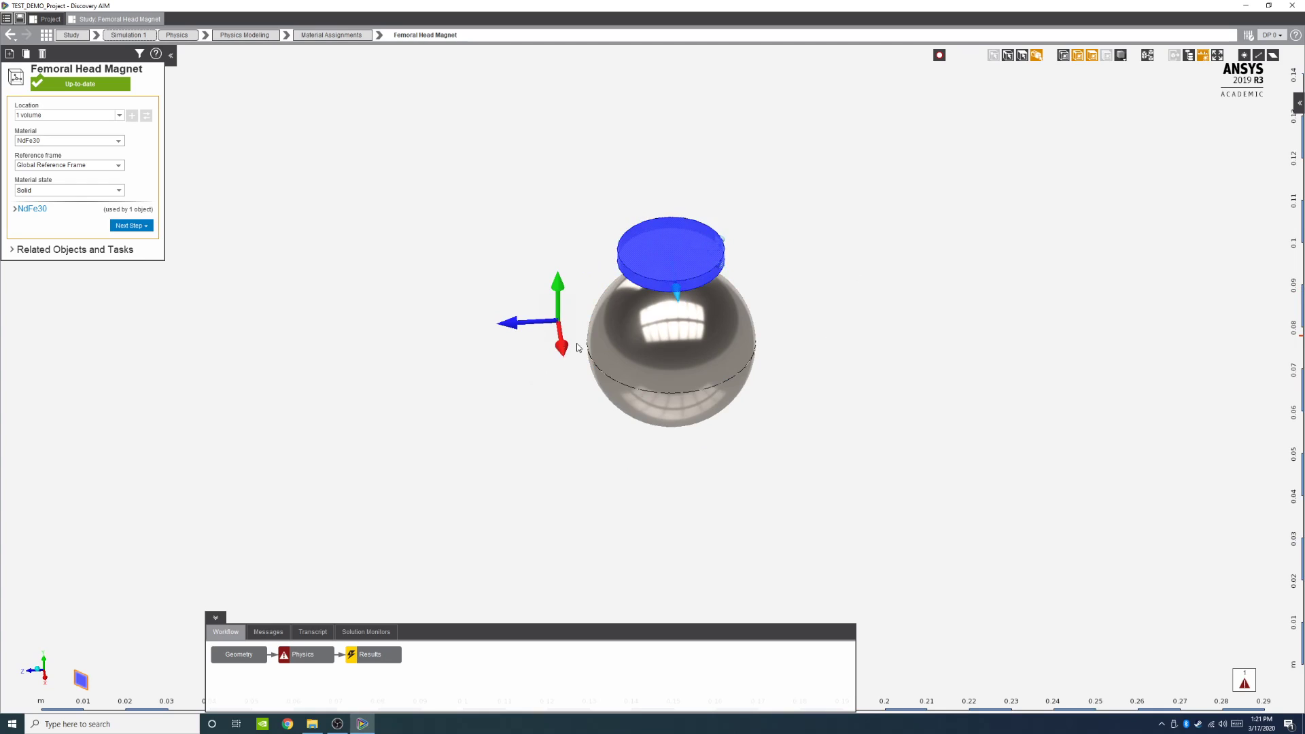
{"action": "left_click", "coordinate": [88, 163]}
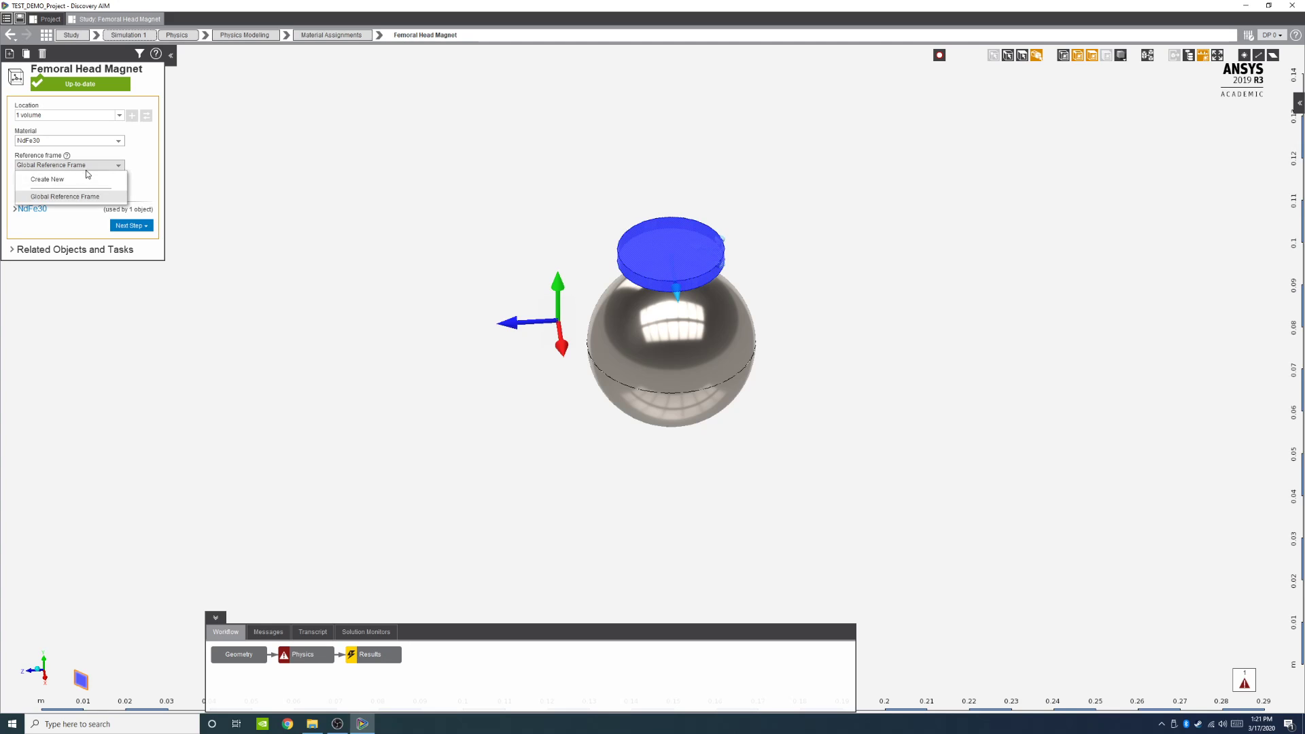
{"action": "left_click", "coordinate": [78, 186]}
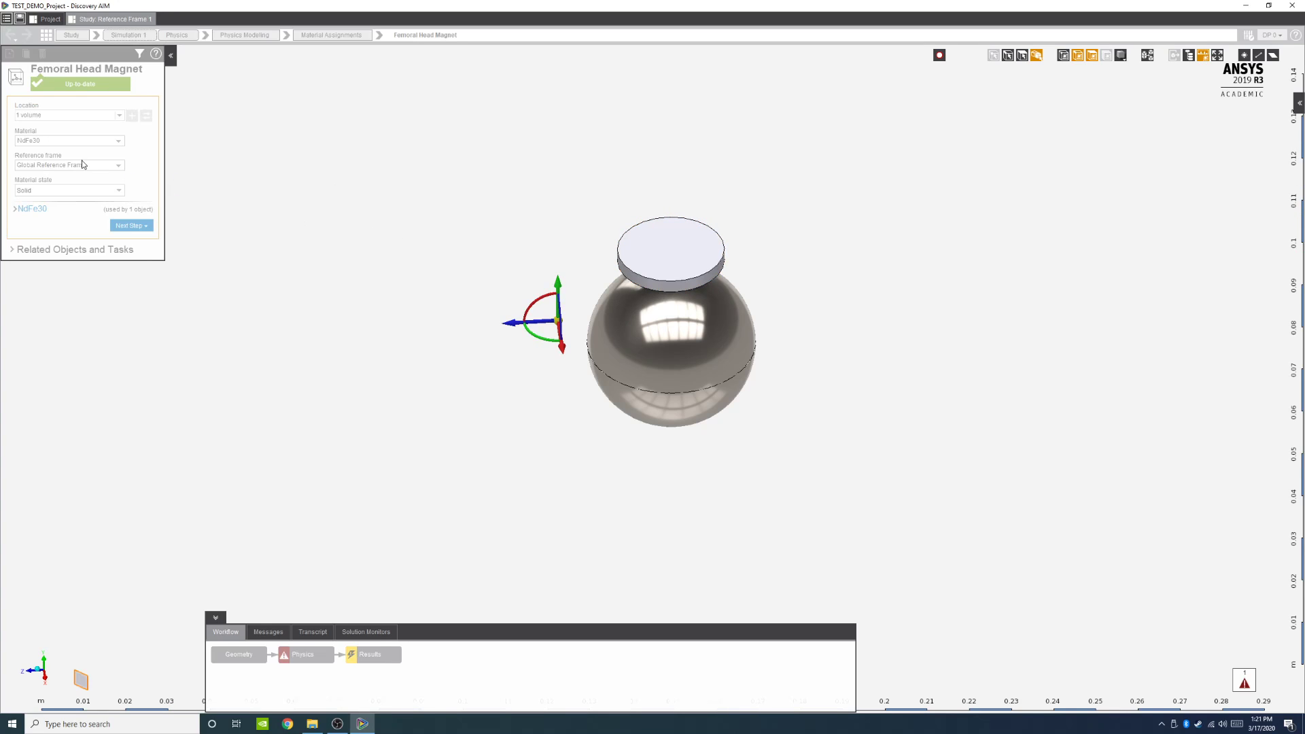
Step: Rename the new reference frame to FemoralHead Frame
{"action": "left_click", "coordinate": [94, 71]}
{"action": "key", "text": "ctrl+a"}
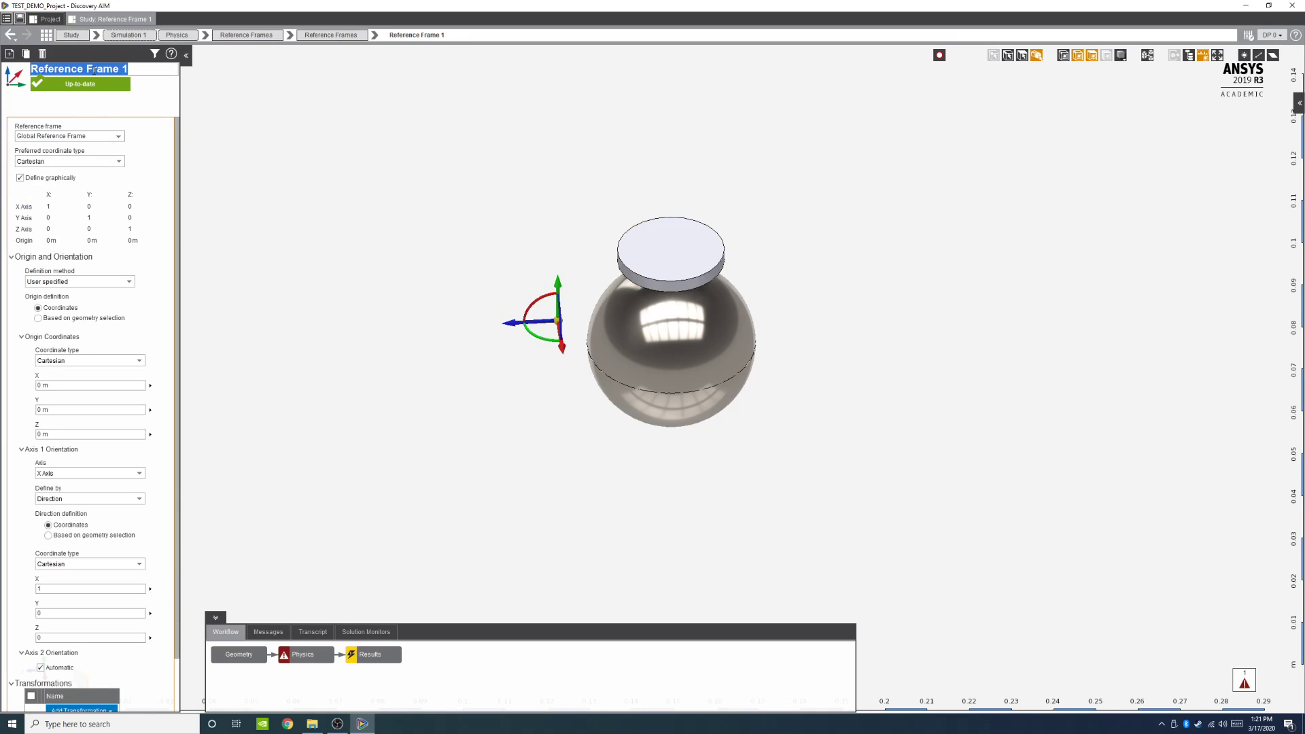
{"action": "key", "text": "BackSpace"}
{"action": "type", "text": "Femoral"}
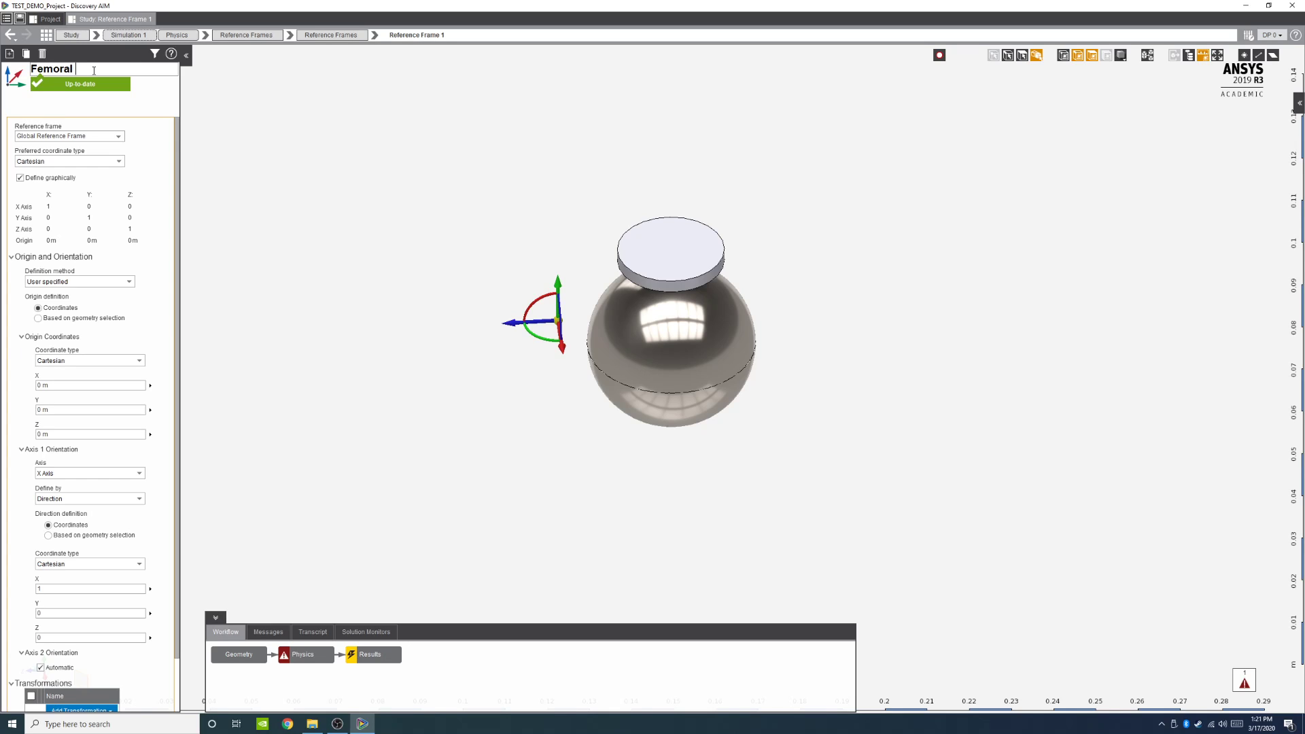
{"action": "type", "text": "Head Frame"}
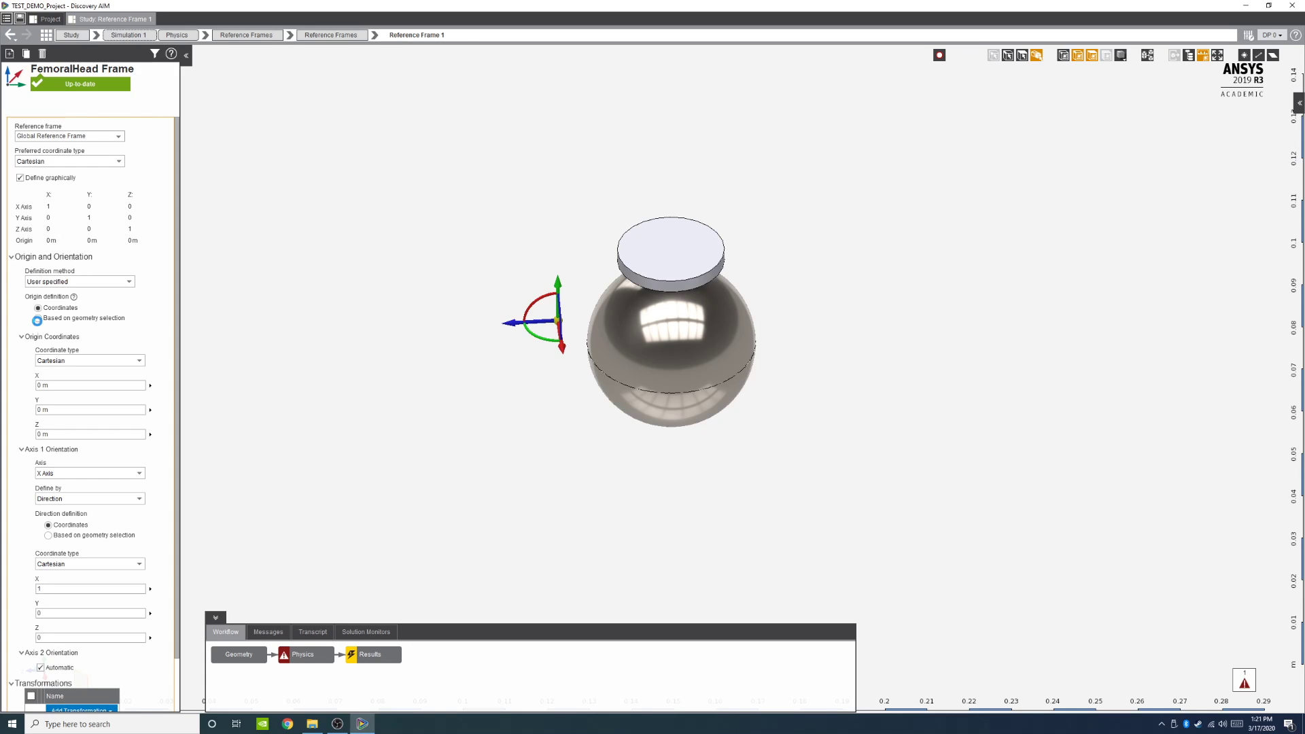
Step: Define the frame's origin by geometry selection, using the magnet disc body as the origin location
{"action": "left_click", "coordinate": [38, 318]}
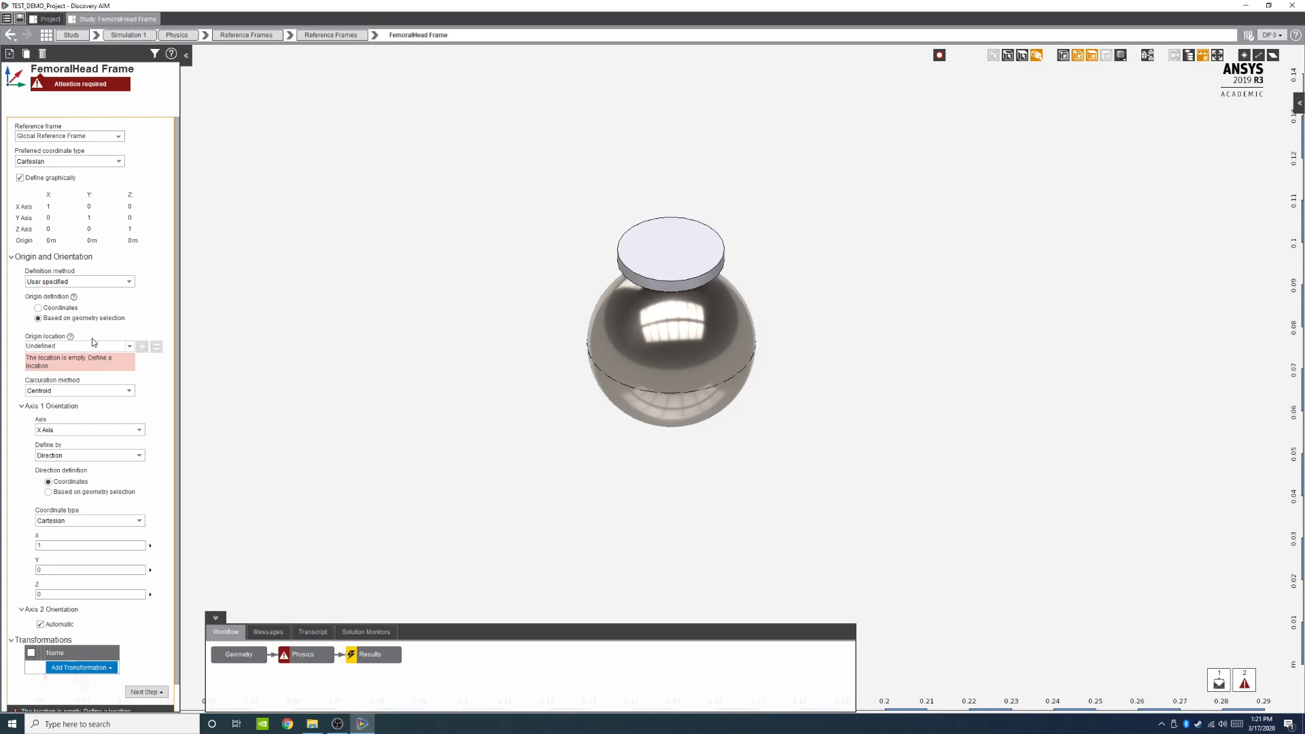
{"action": "mouse_move", "coordinate": [760, 355]}
{"action": "middle_mouse_down"}
{"action": "mouse_move", "coordinate": [761, 332]}
{"action": "mouse_move", "coordinate": [733, 320]}
{"action": "middle_mouse_up"}
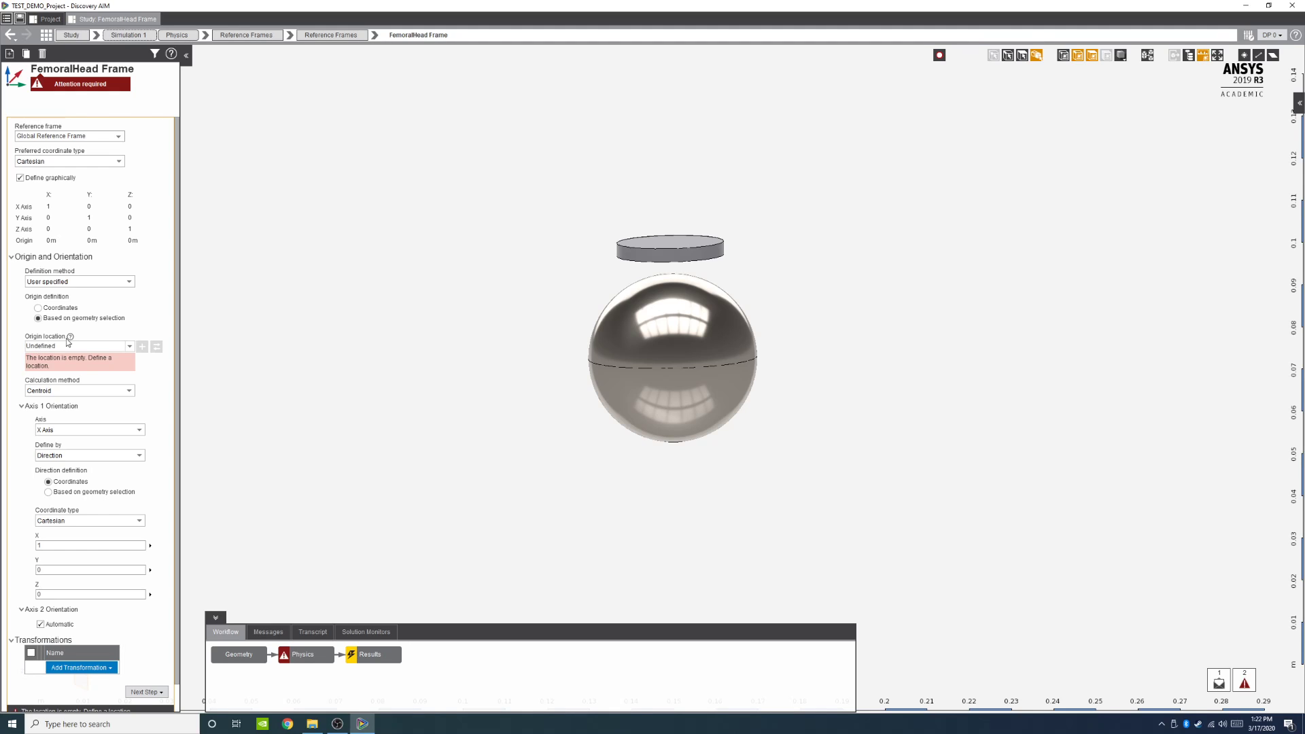
{"action": "left_click", "coordinate": [649, 257]}
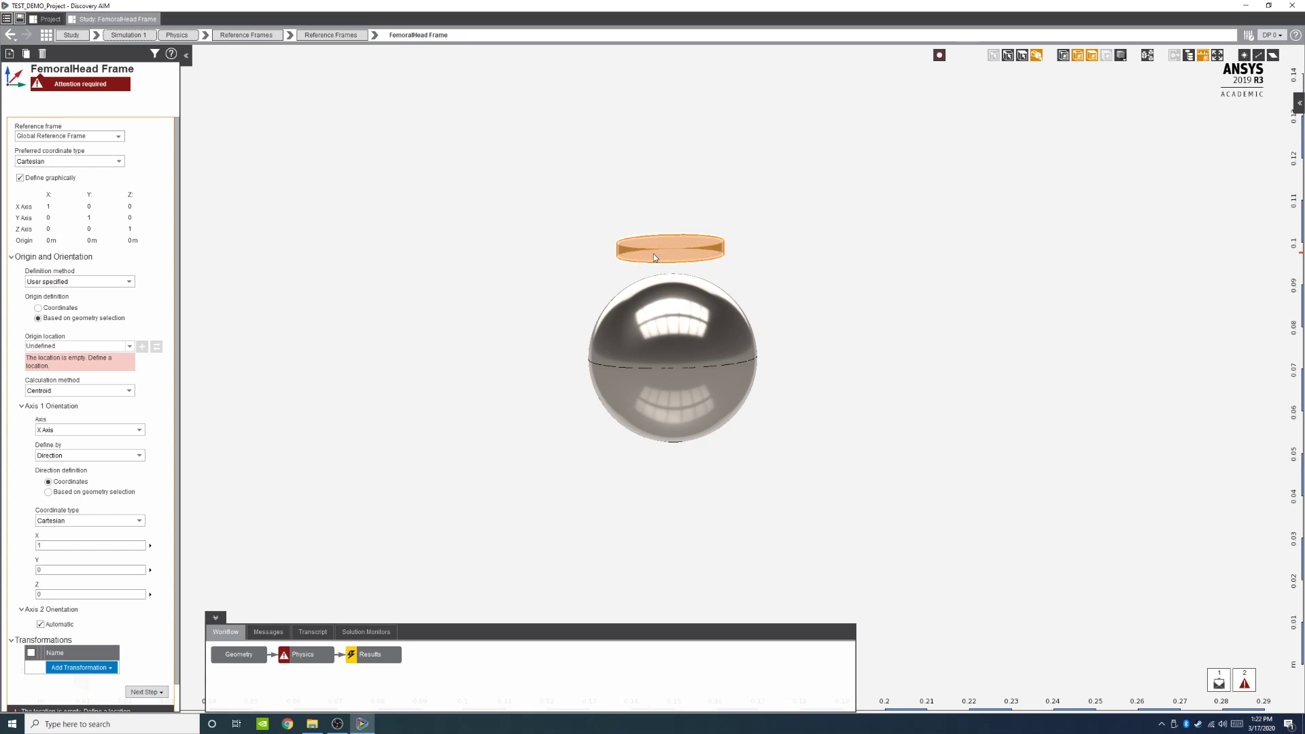
{"action": "left_click", "coordinate": [142, 348]}
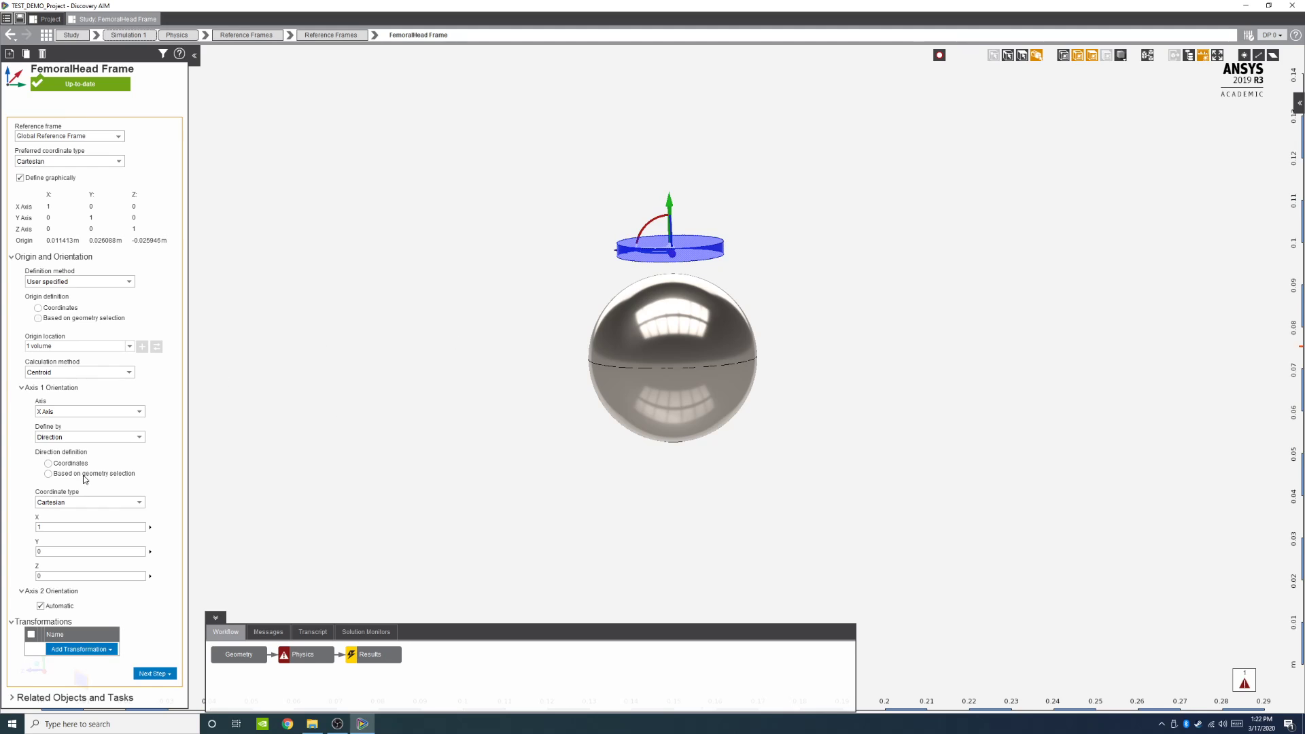
Step: Define the Axis 1 direction by geometry selection, using the magnet disc's top face as its location
{"action": "left_click", "coordinate": [49, 463]}
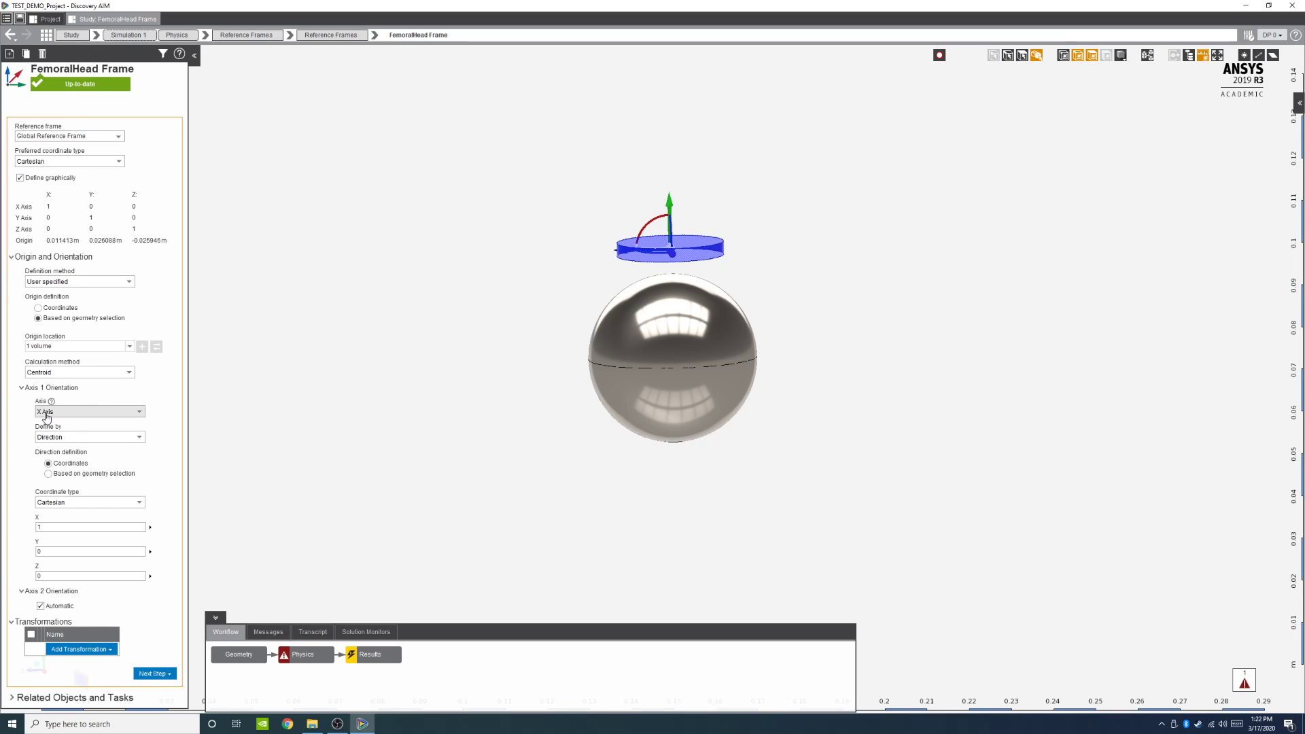
{"action": "left_click", "coordinate": [48, 474]}
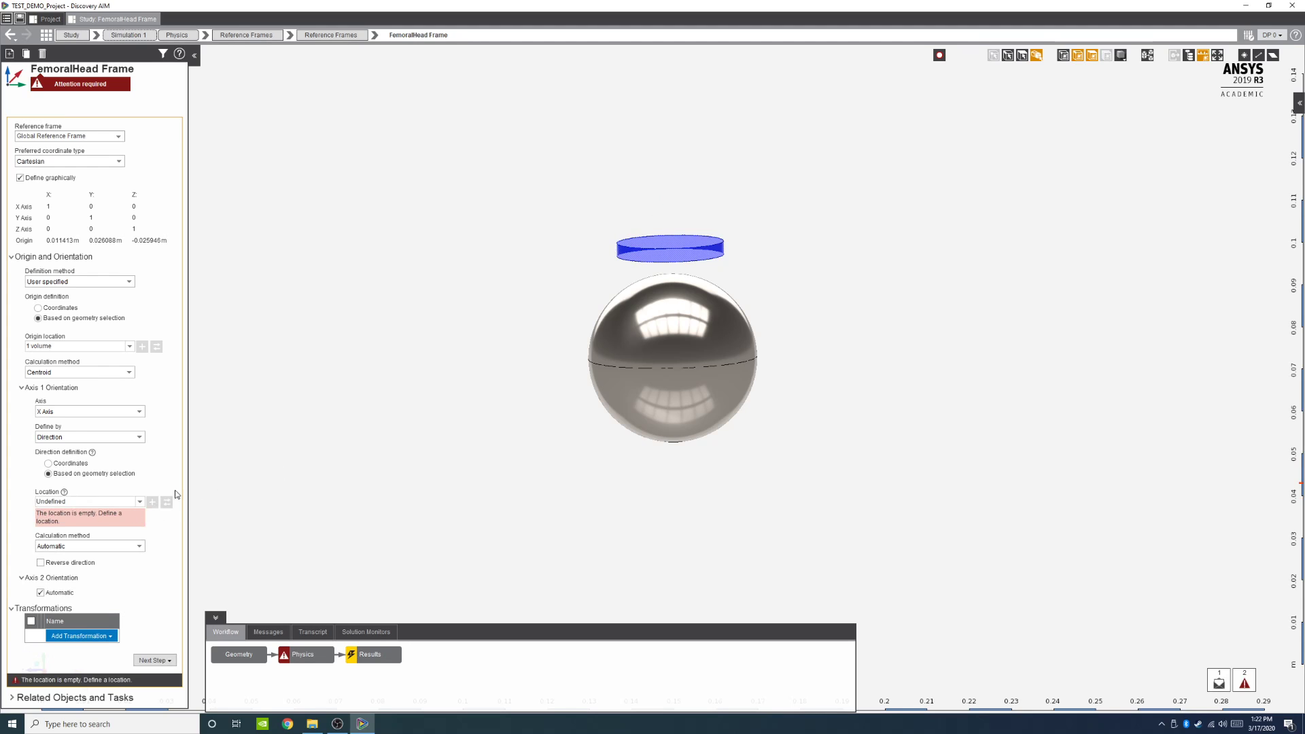
{"action": "left_click", "coordinate": [1024, 57]}
{"action": "left_click", "coordinate": [1023, 58]}
{"action": "middle_click_drag", "start_coordinate": [734, 198], "coordinate": [715, 227]}
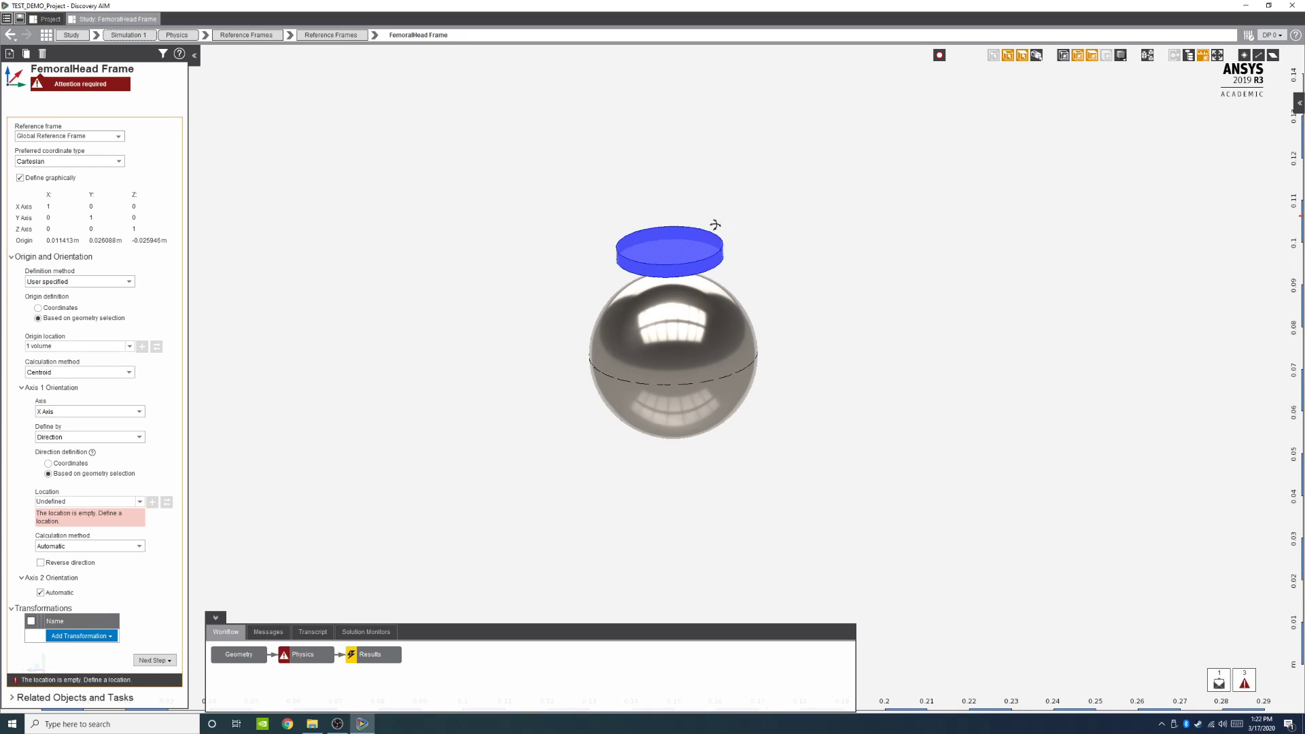
{"action": "left_click", "coordinate": [684, 240]}
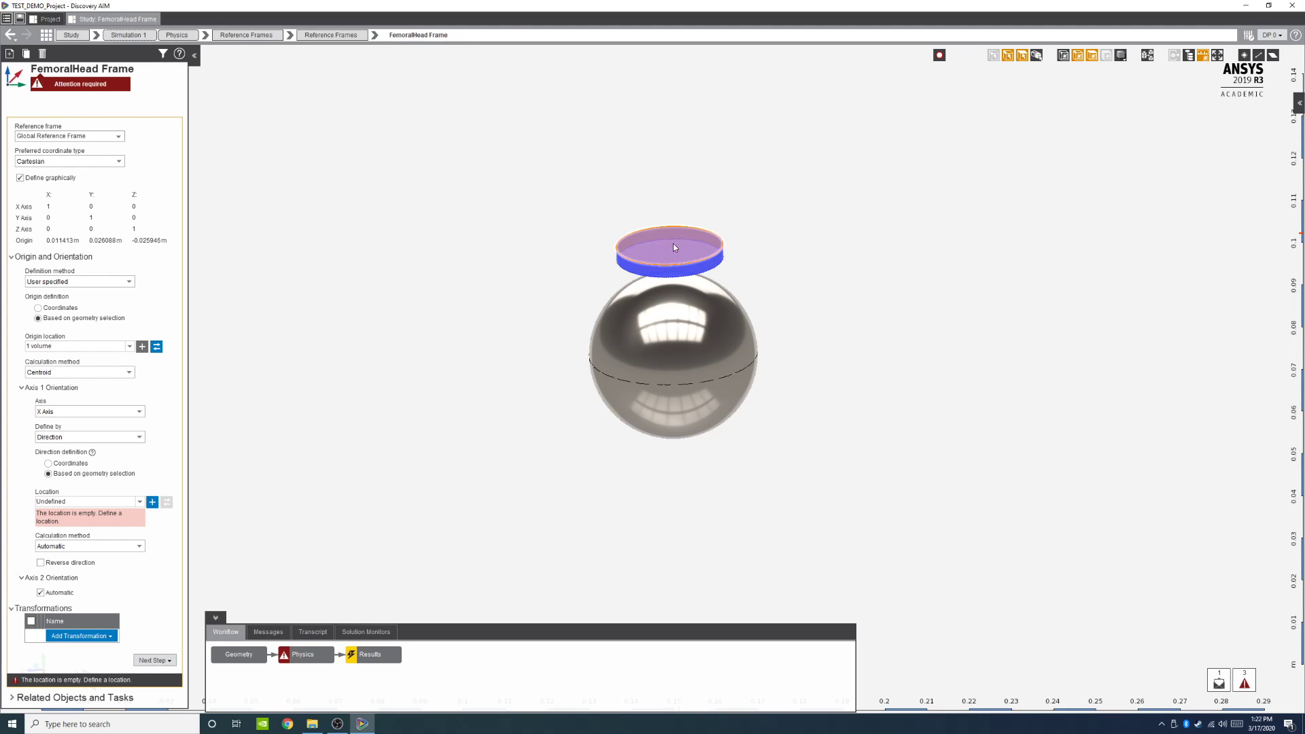
{"action": "left_click", "coordinate": [153, 502]}
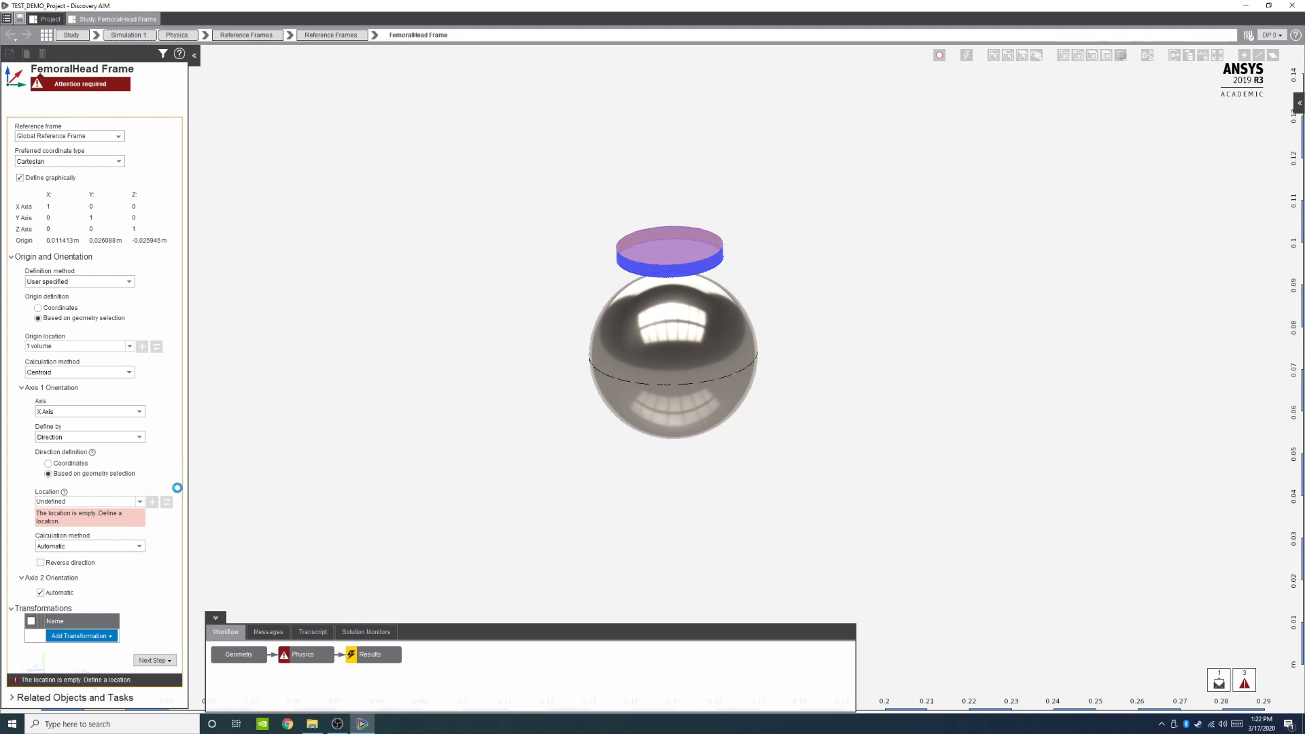
{"action": "left_click", "coordinate": [693, 231]}
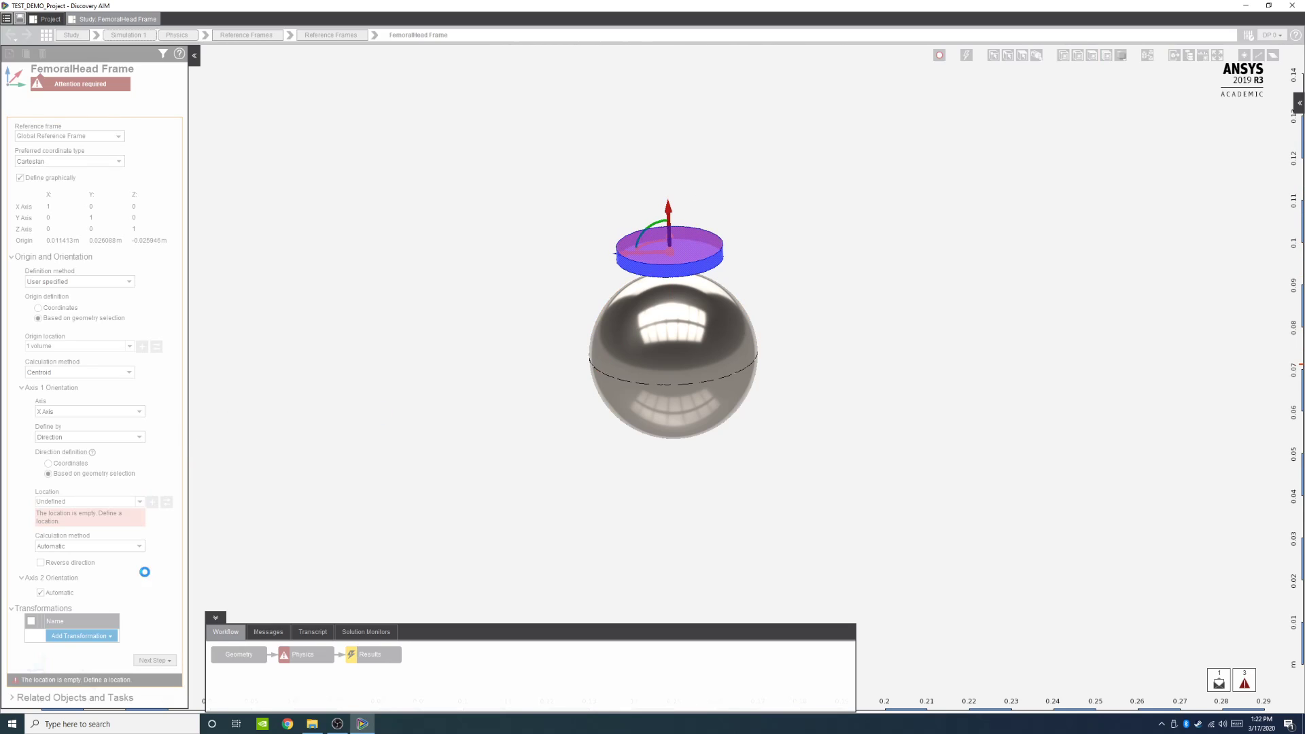
{"action": "left_click", "coordinate": [152, 501]}
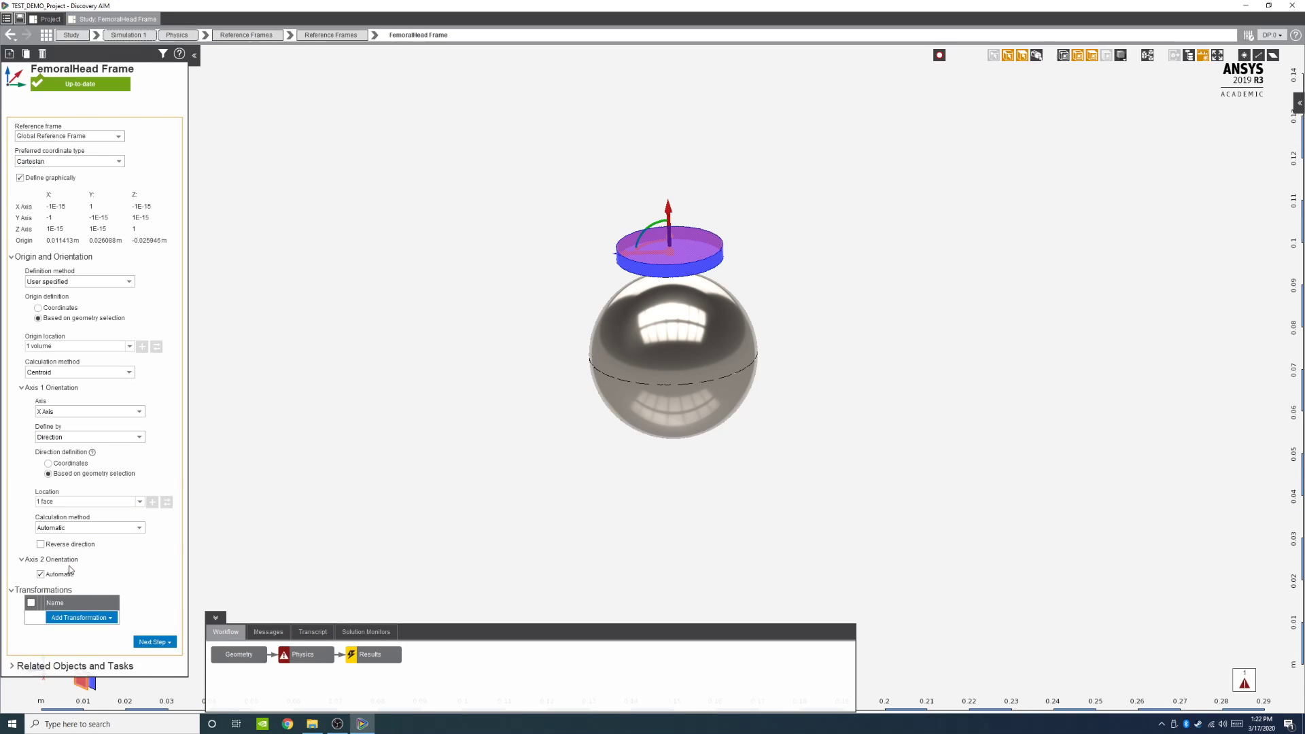
Step: Reverse the Axis 1 direction of the FemoralHead Frame
{"action": "scroll", "coordinate": [638, 259], "scroll_direction": "up", "scroll_amount": 3}
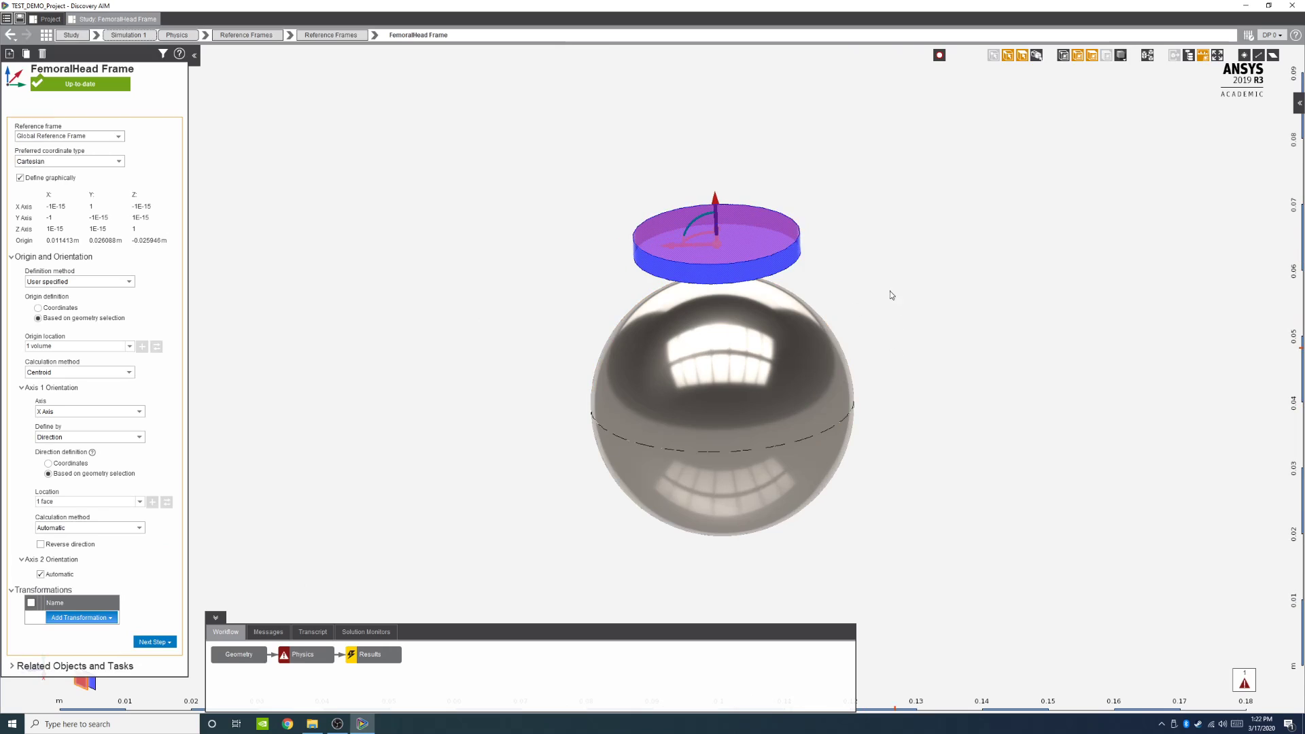
{"action": "middle_click_drag", "start_coordinate": [892, 295], "coordinate": [886, 275]}
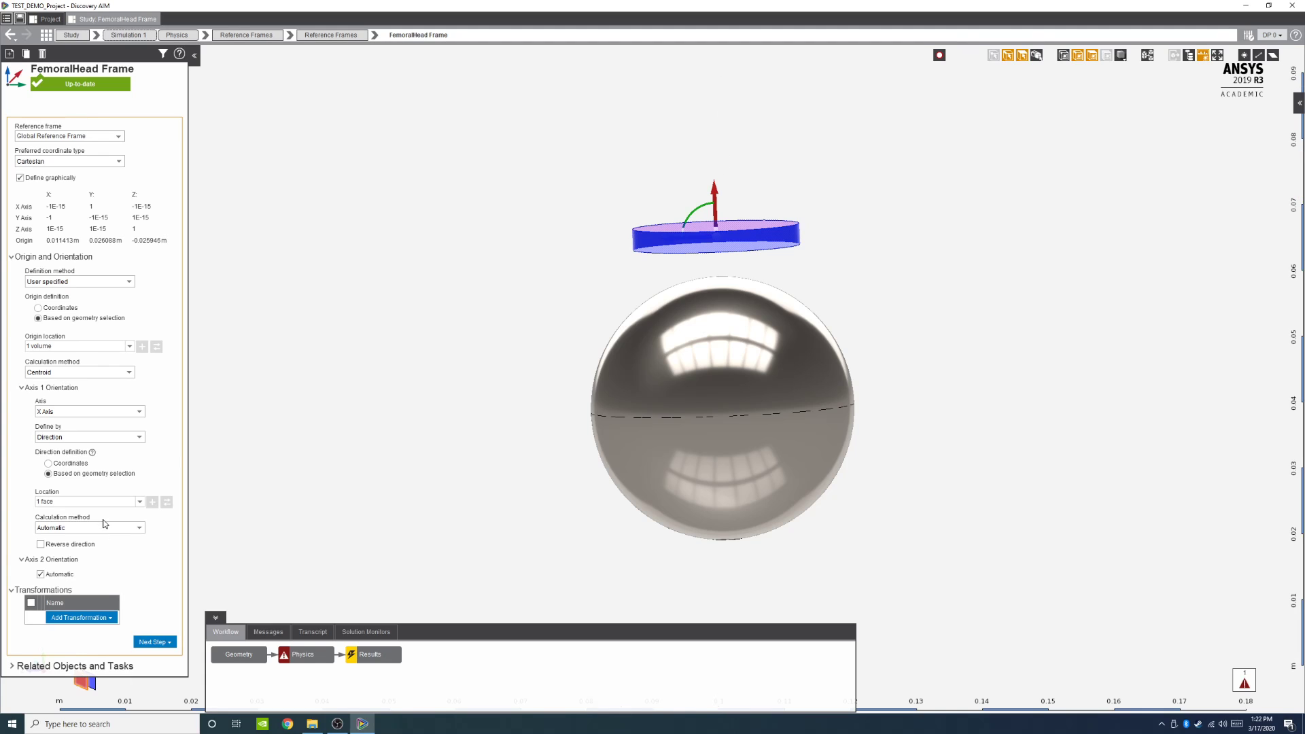
{"action": "left_click", "coordinate": [40, 545]}
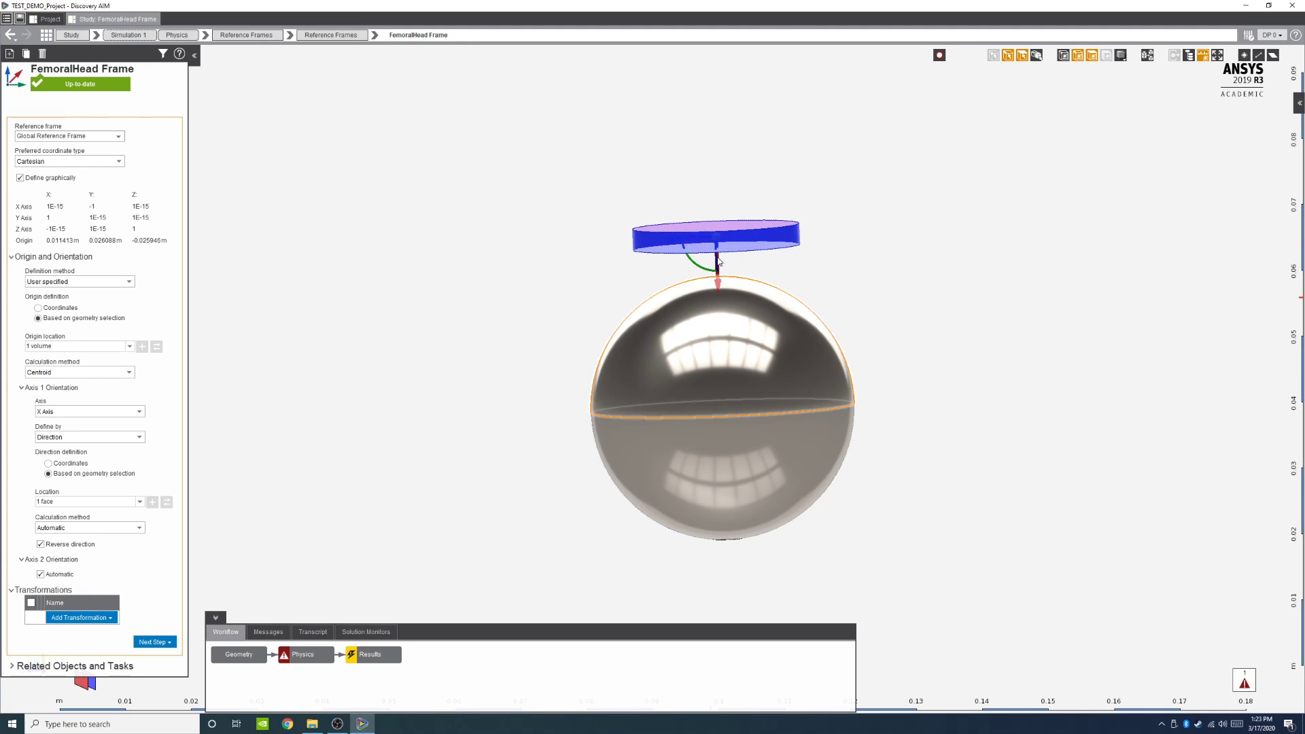
Step: Return to the Physics overview and open the material assignments list
{"action": "left_click", "coordinate": [316, 657]}
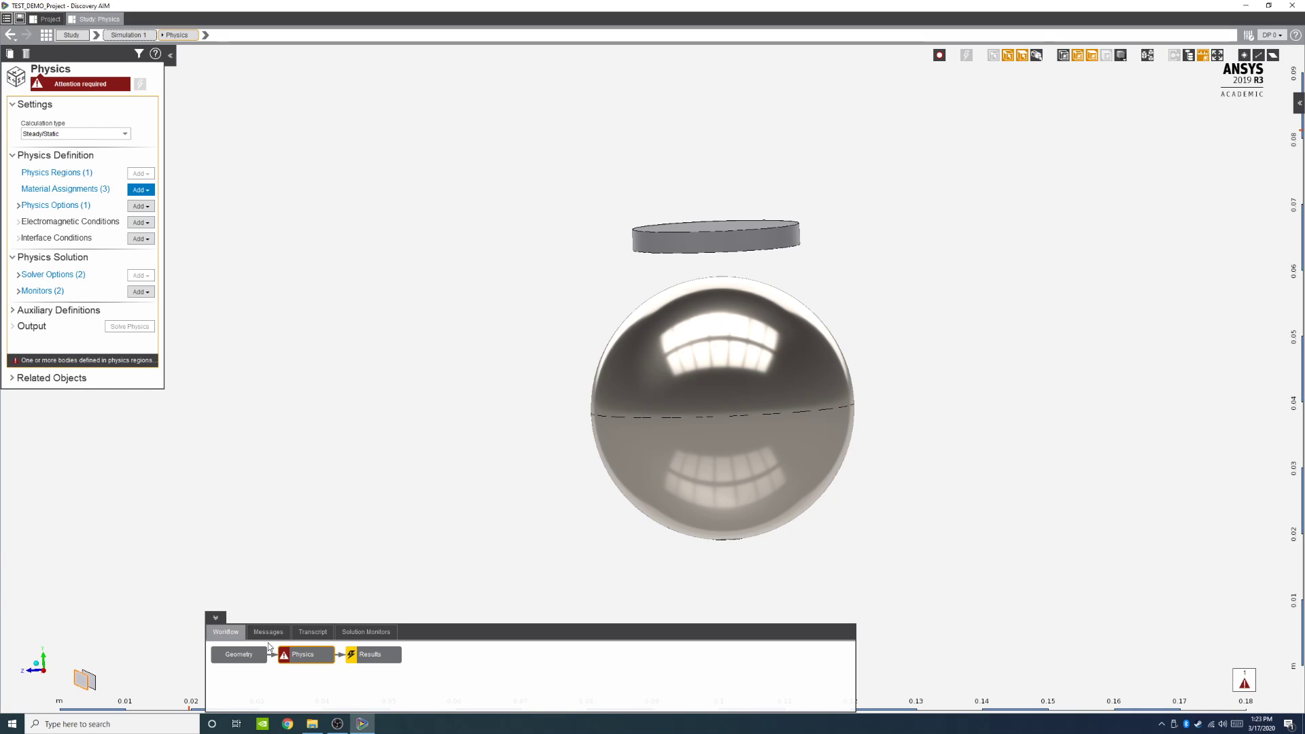
{"action": "left_click", "coordinate": [47, 190]}
{"action": "left_click", "coordinate": [151, 165]}
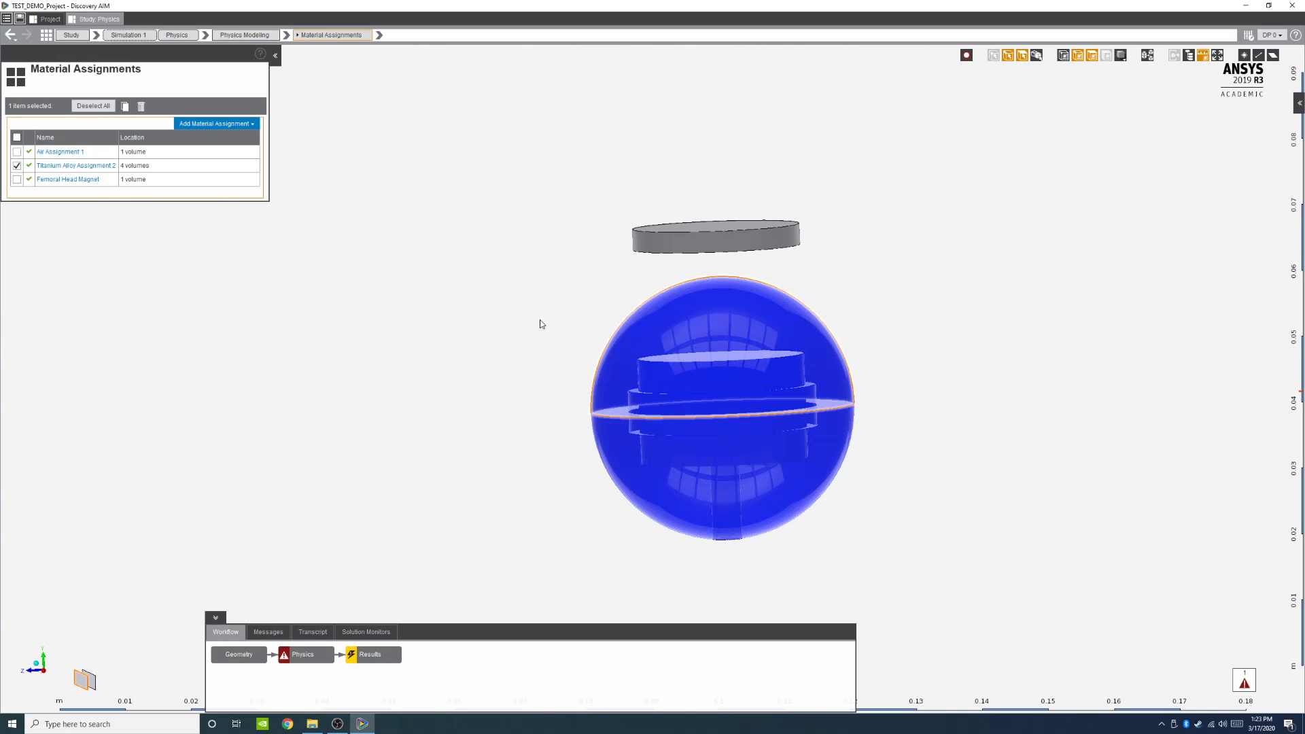
Step: Switch to body selection and hide the upper half of the spherical housing
{"action": "left_click", "coordinate": [1037, 55]}
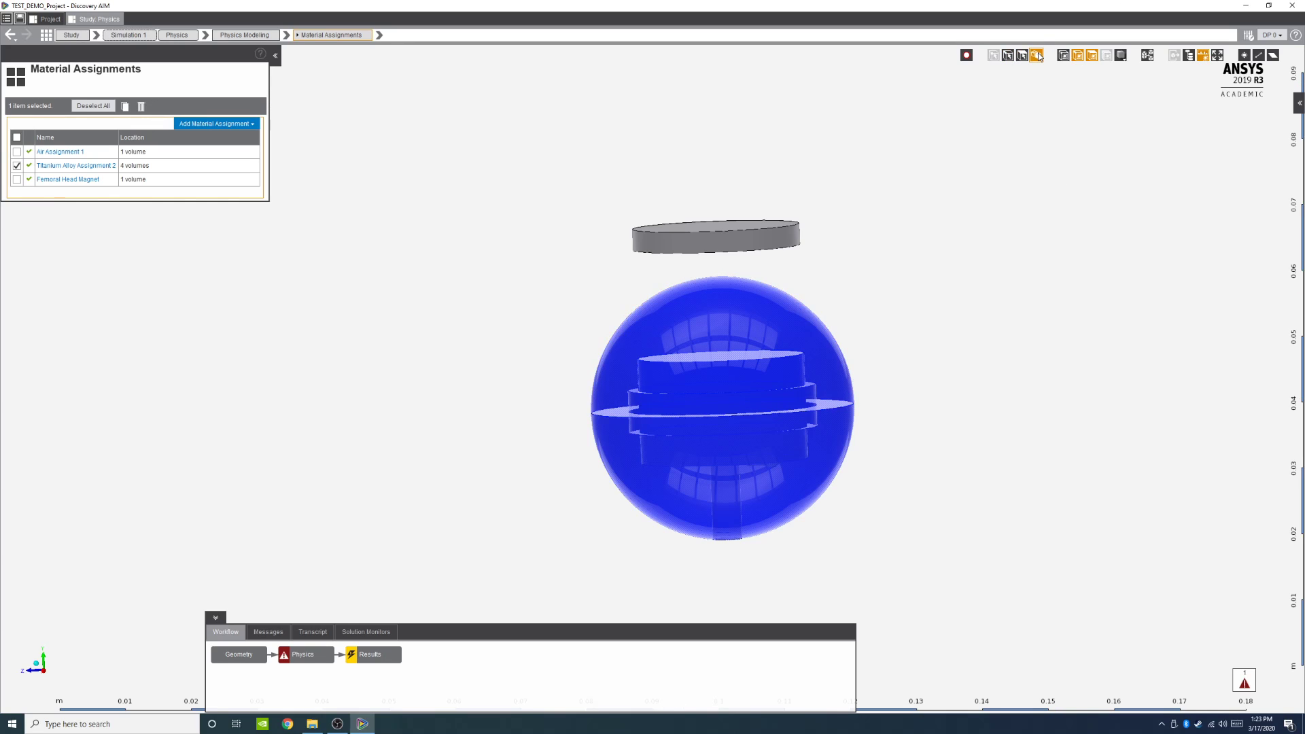
{"action": "right_click", "coordinate": [696, 304]}
{"action": "left_click", "coordinate": [721, 386]}
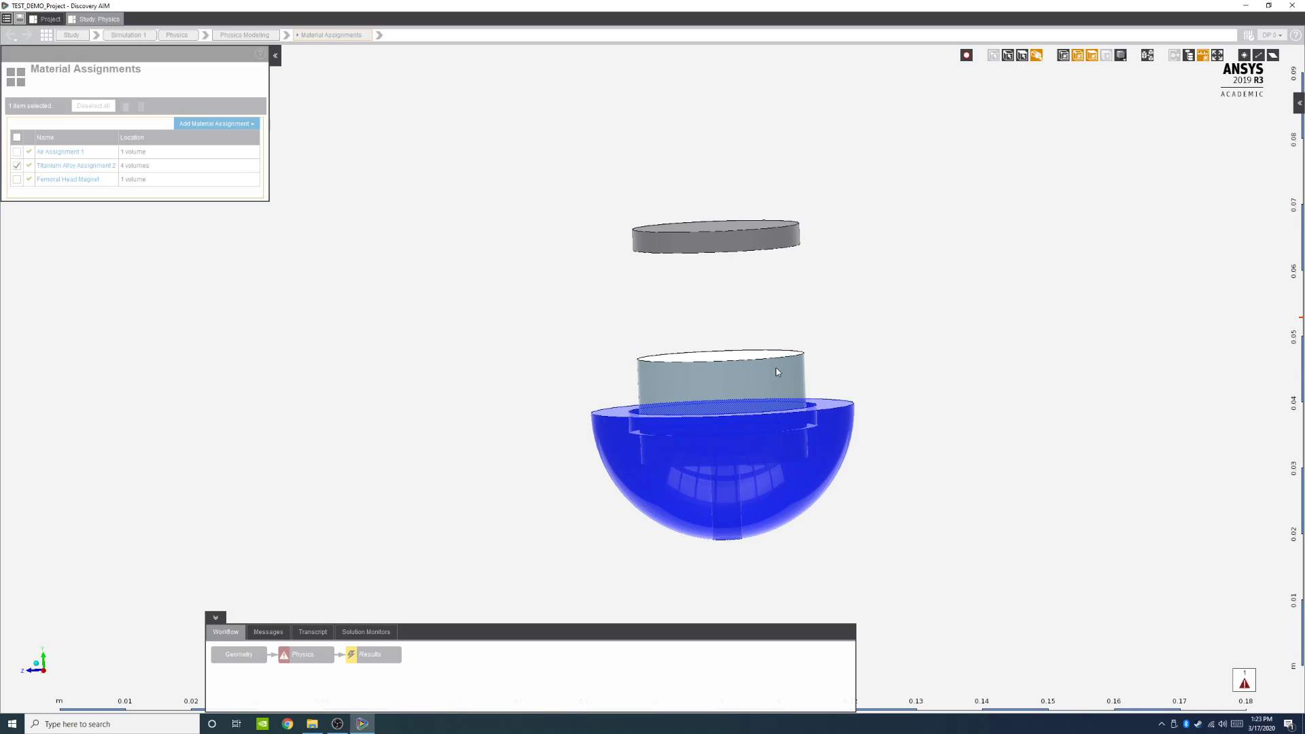
Step: Add a new NdFe30 material assignment and open it
{"action": "left_click", "coordinate": [216, 124]}
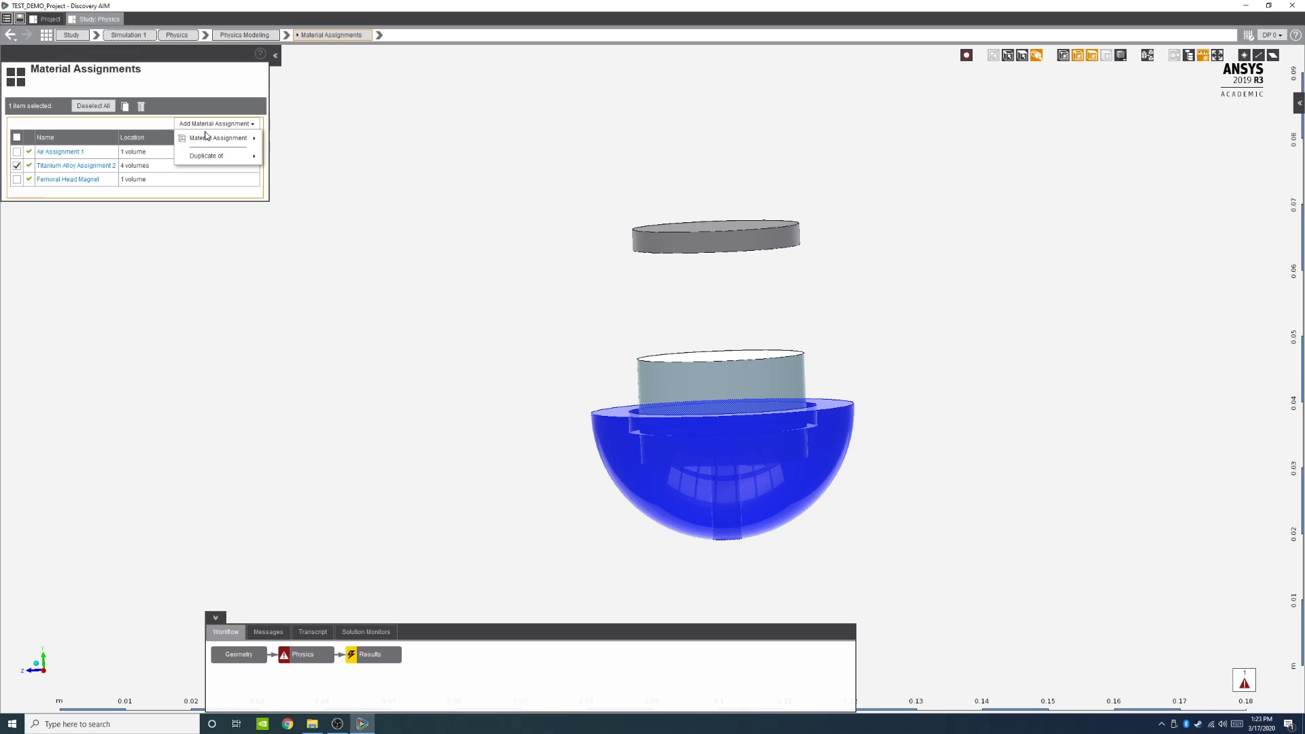
{"action": "mouse_move", "coordinate": [218, 138]}
{"action": "left_click", "coordinate": [292, 222]}
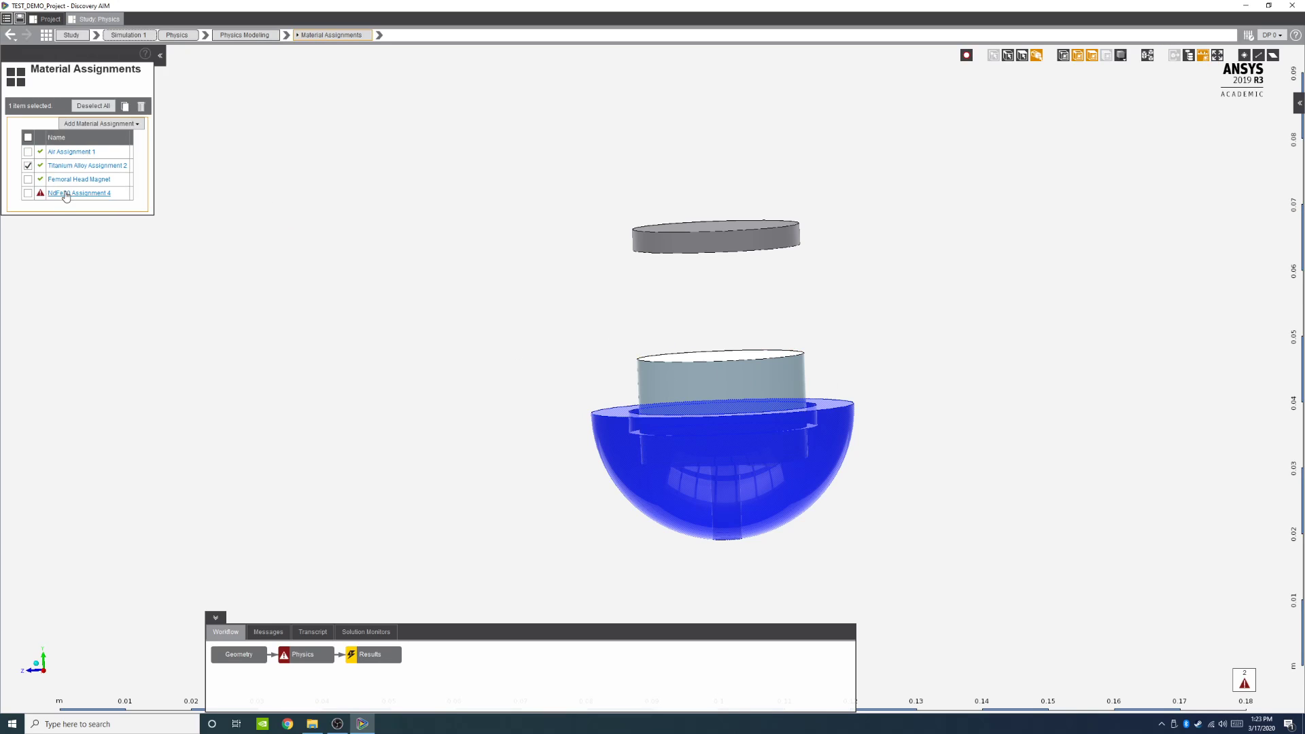
{"action": "left_click", "coordinate": [66, 194]}
Step: Rename the new material assignment as FemoralHeadMag
{"action": "left_click", "coordinate": [87, 66]}
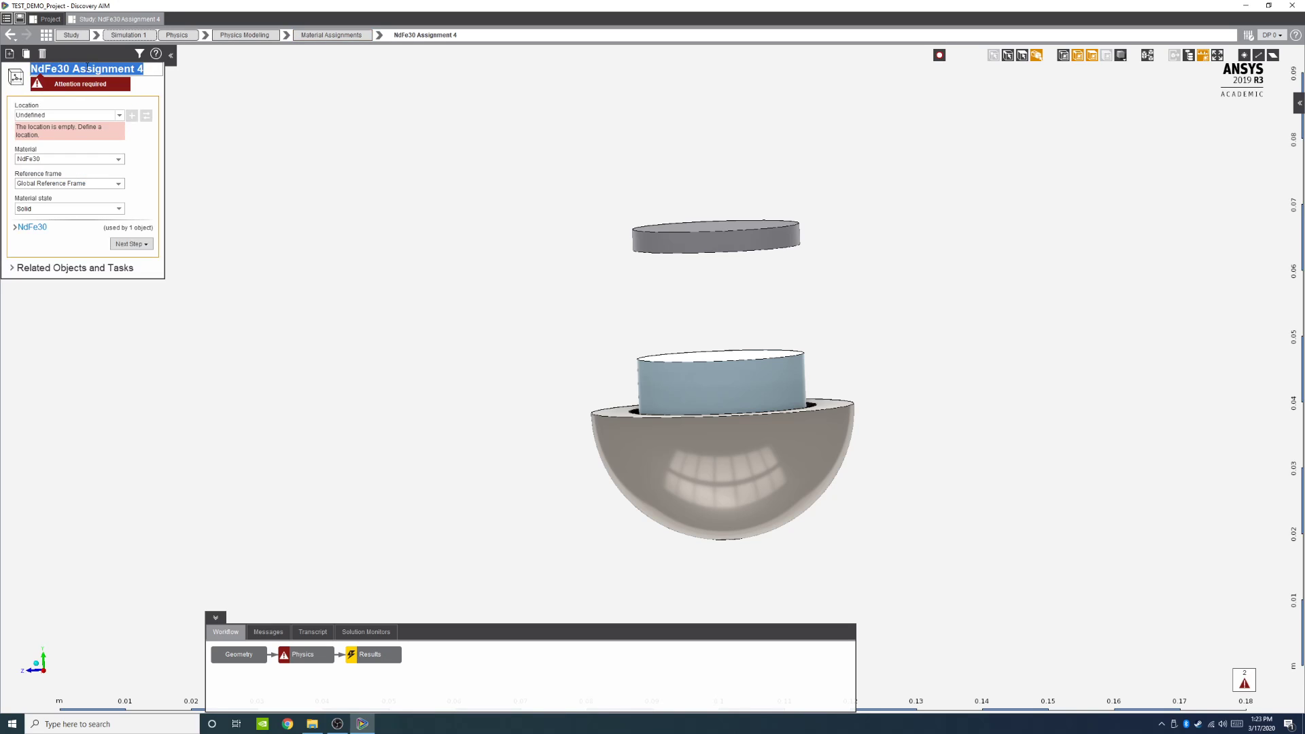
{"action": "key", "text": "BackSpace"}
{"action": "type", "text": "Femoral"}
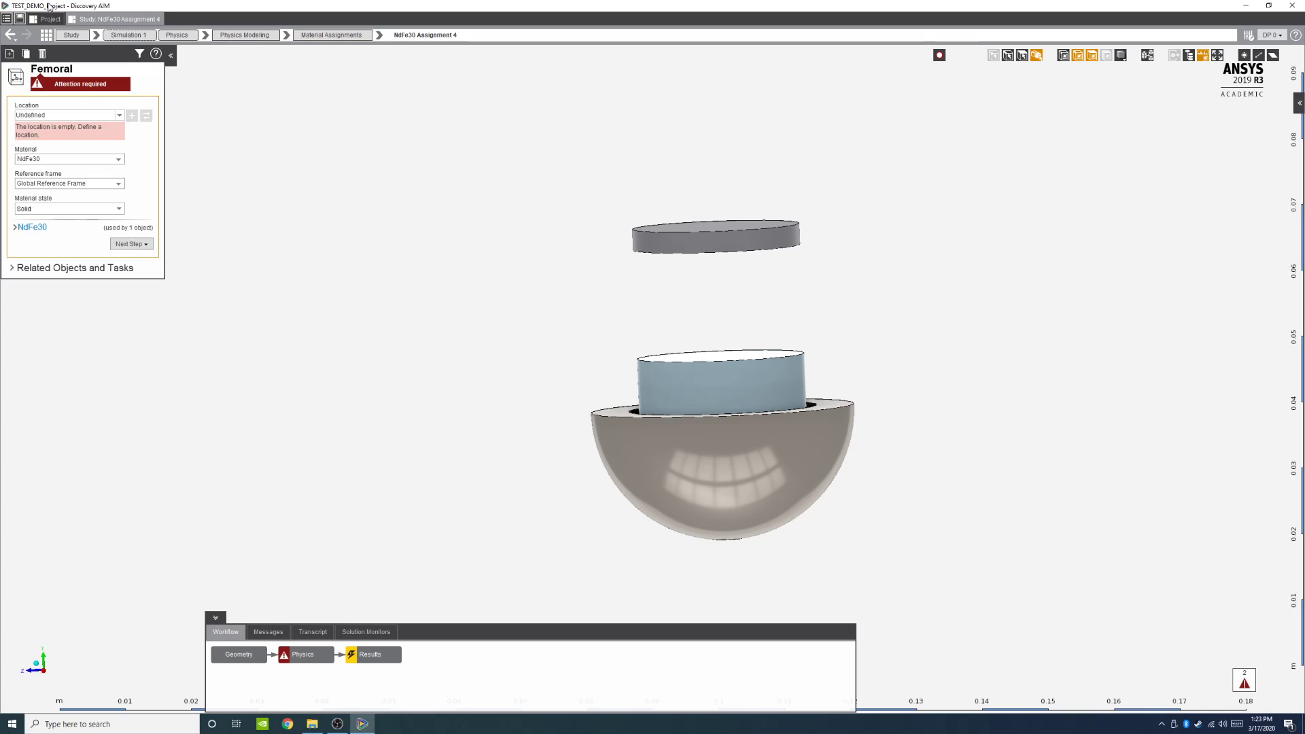
{"action": "type", "text": "Head"}
{"action": "type", "text": "F"}
{"action": "key", "text": "BackSpace"}
{"action": "key", "text": "BackSpace"}
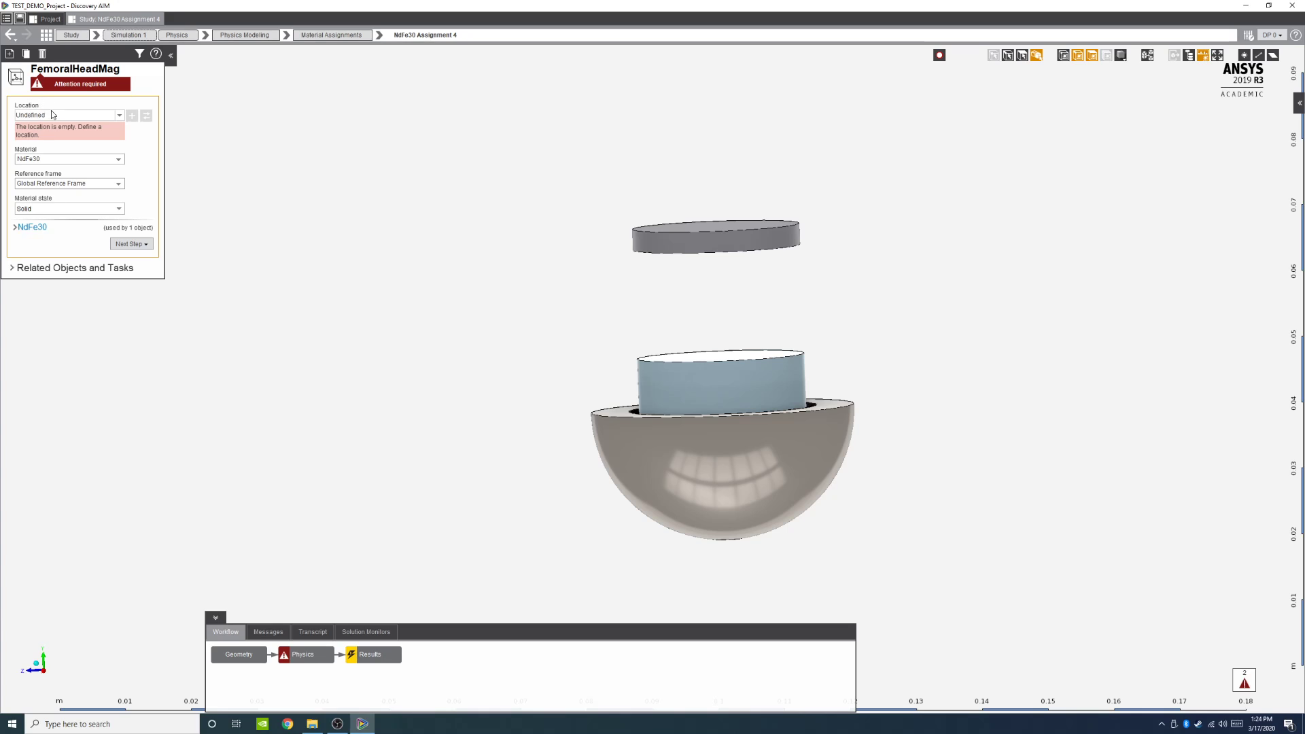
Step: Set the magnet cylinder inside the housing as the assignment's location
{"action": "left_click", "coordinate": [671, 387]}
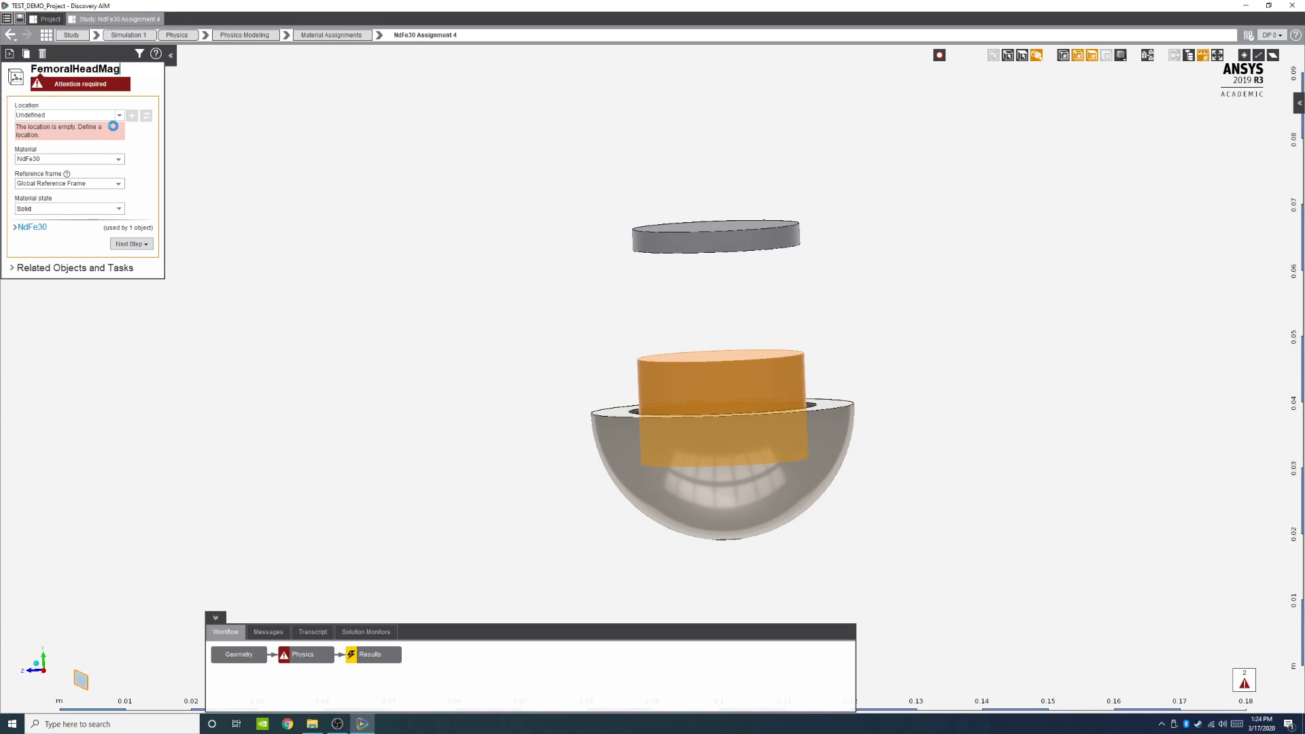
{"action": "key", "text": "Return"}
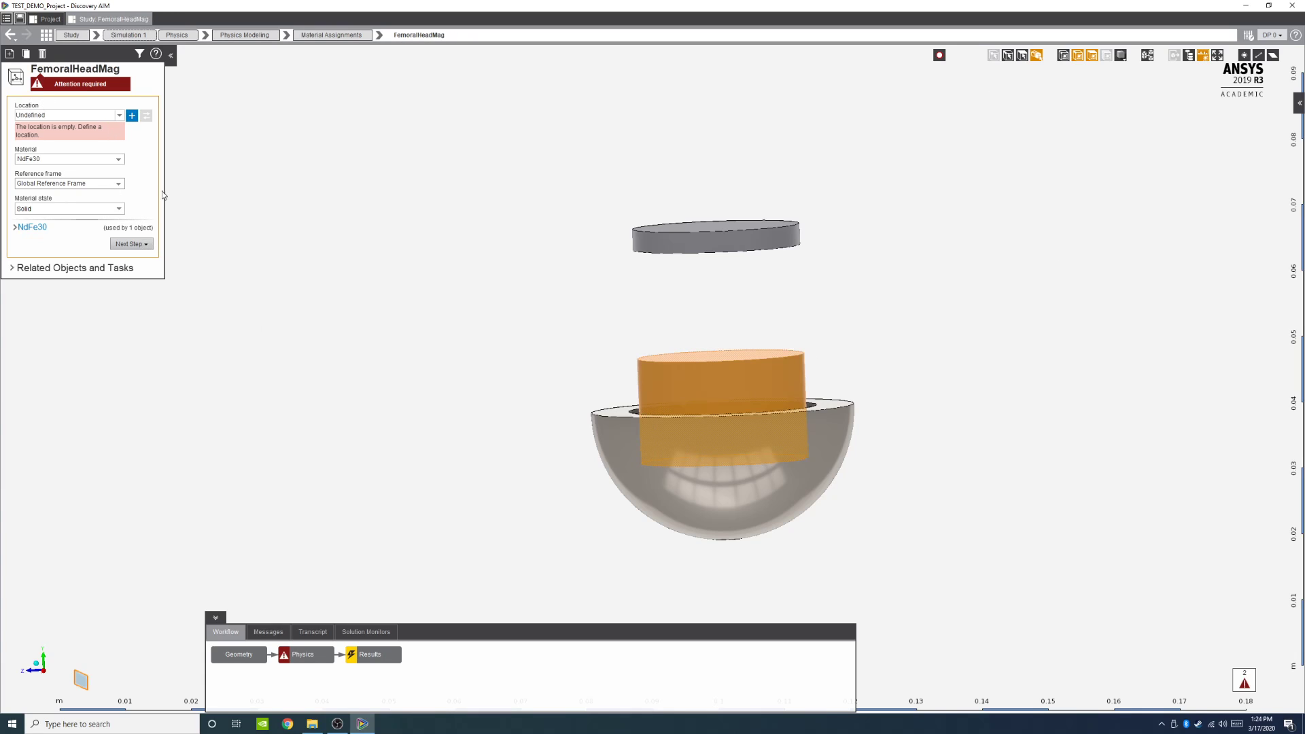
{"action": "left_click", "coordinate": [132, 114]}
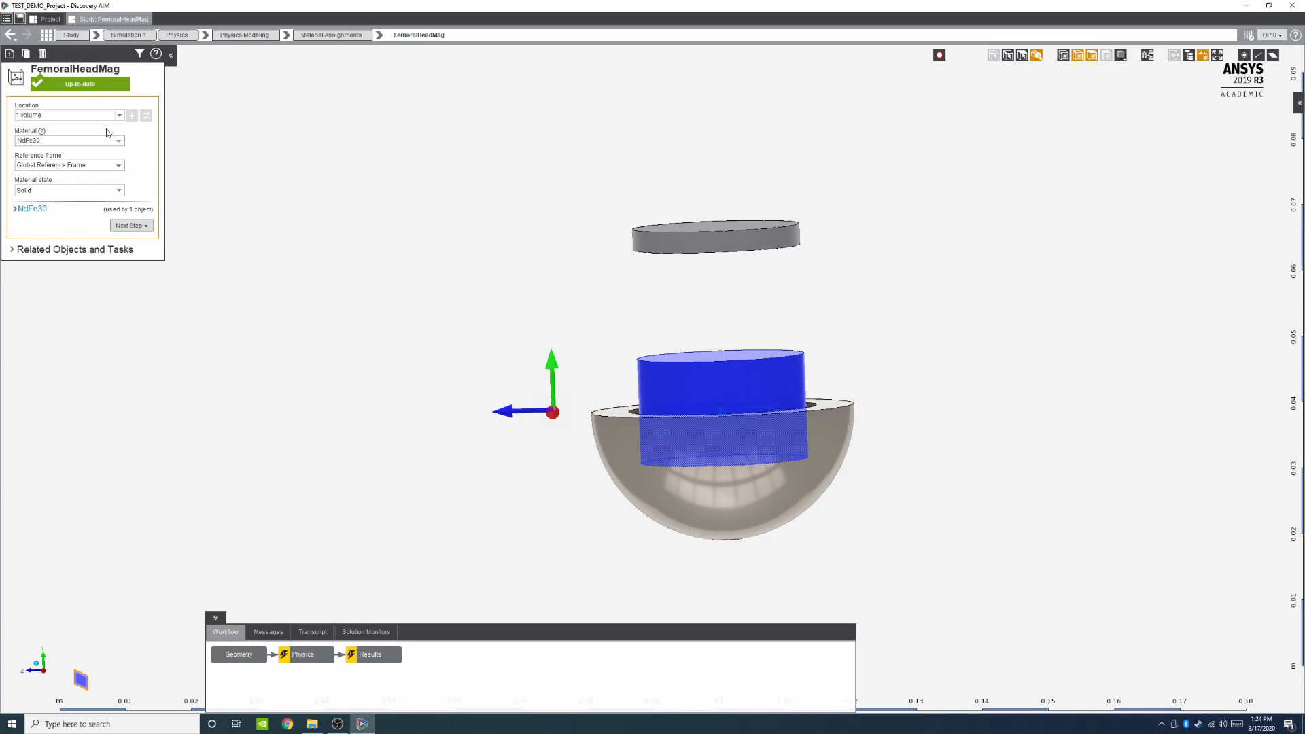
Step: Create a new reference frame for the assignment and name it FemHeadFrameReal
{"action": "left_click", "coordinate": [119, 166]}
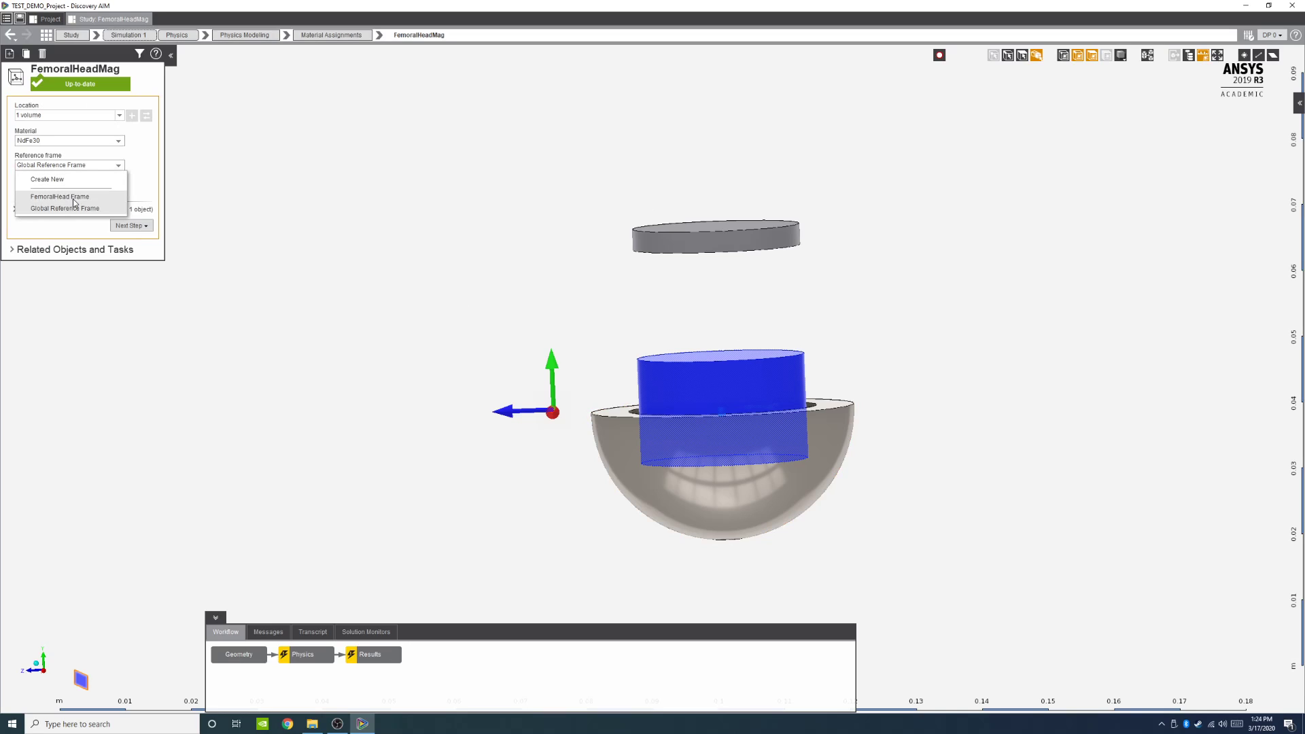
{"action": "left_click", "coordinate": [60, 181]}
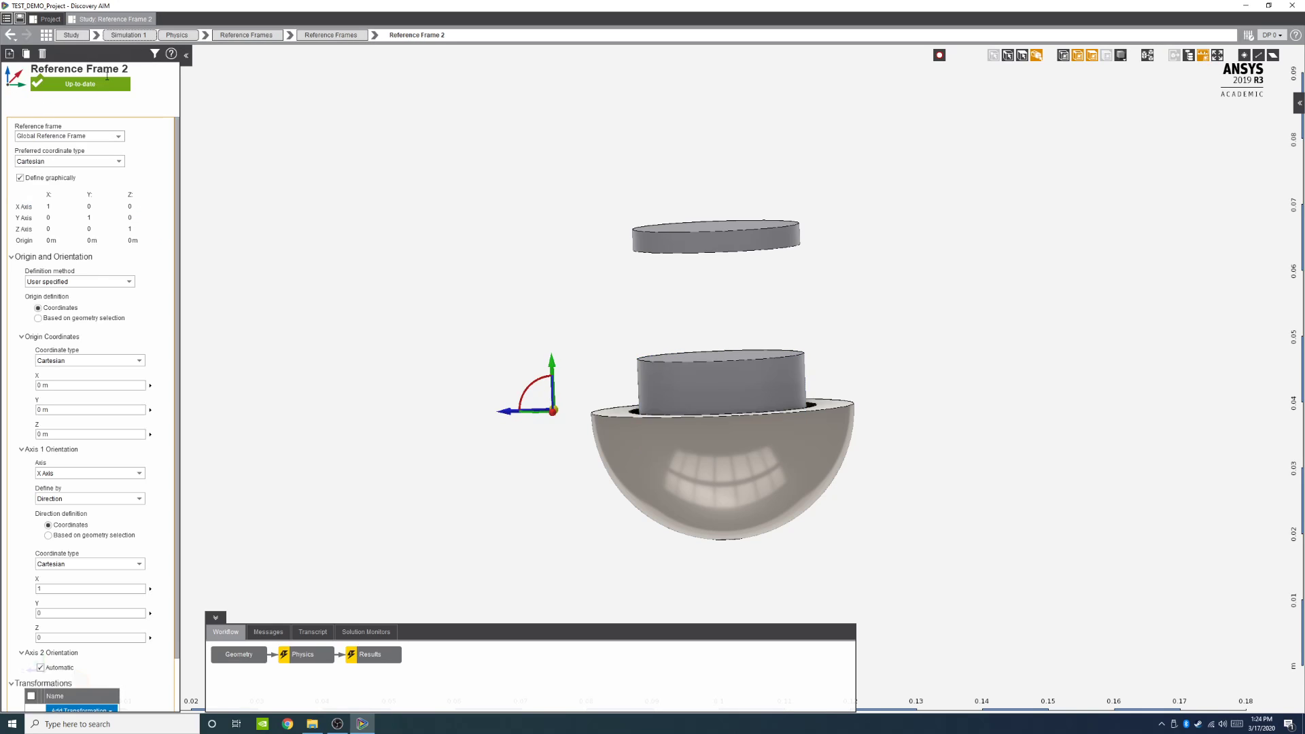
{"action": "key", "text": "BackSpace"}
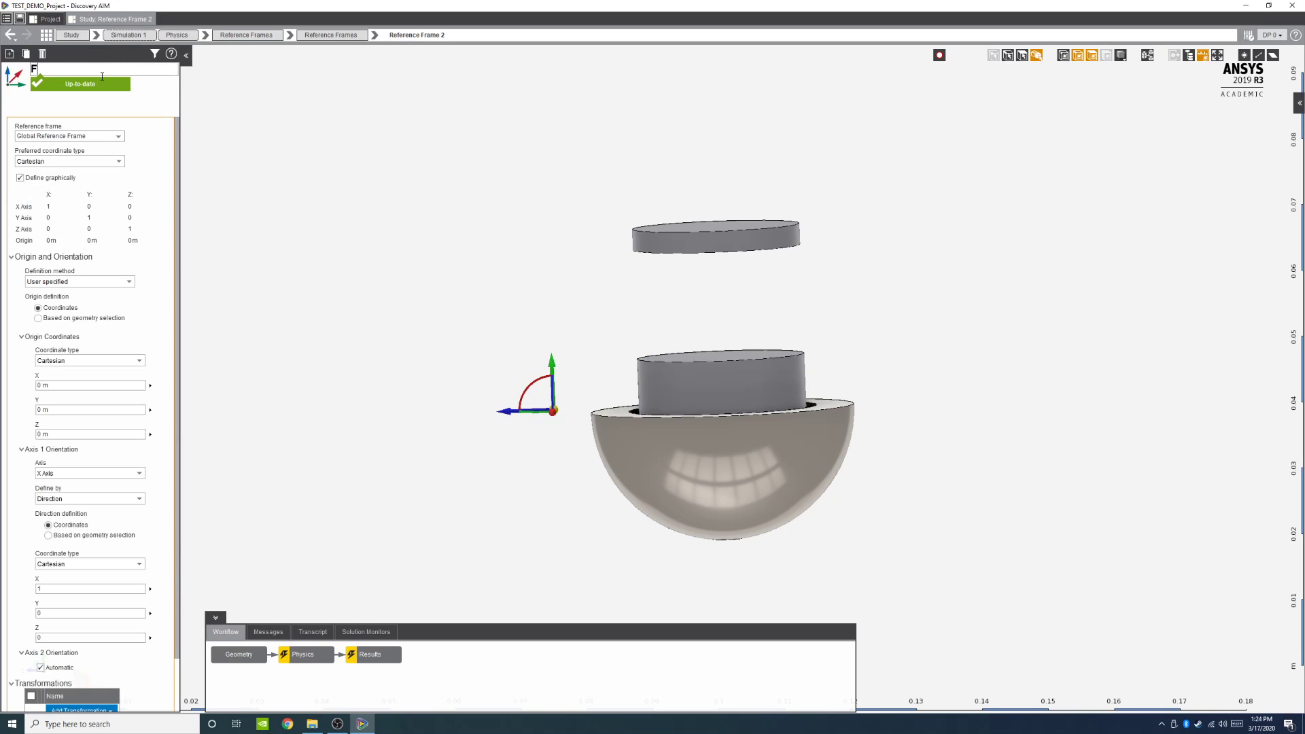
{"action": "type", "text": "FemHeadfFrameReal"}
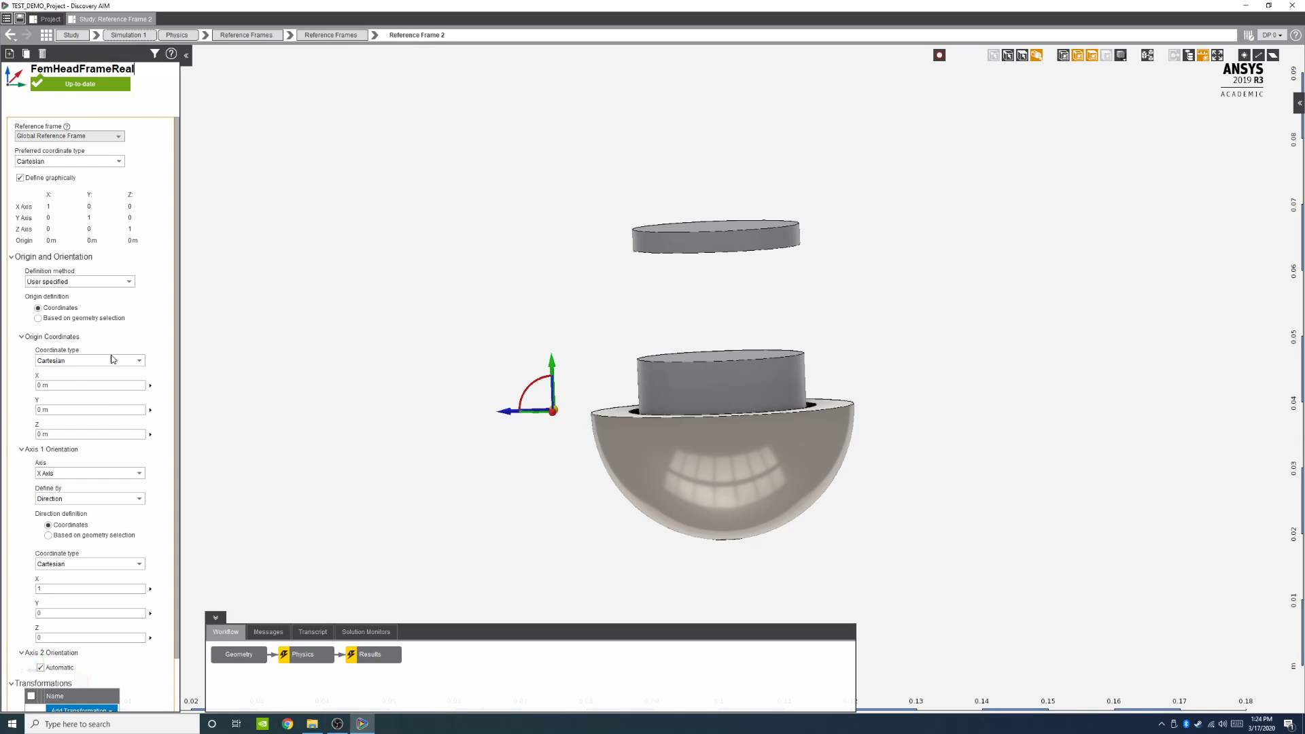
Step: Define the frame's origin by geometry selection, using the magnet cylinder volume
{"action": "left_click", "coordinate": [38, 318]}
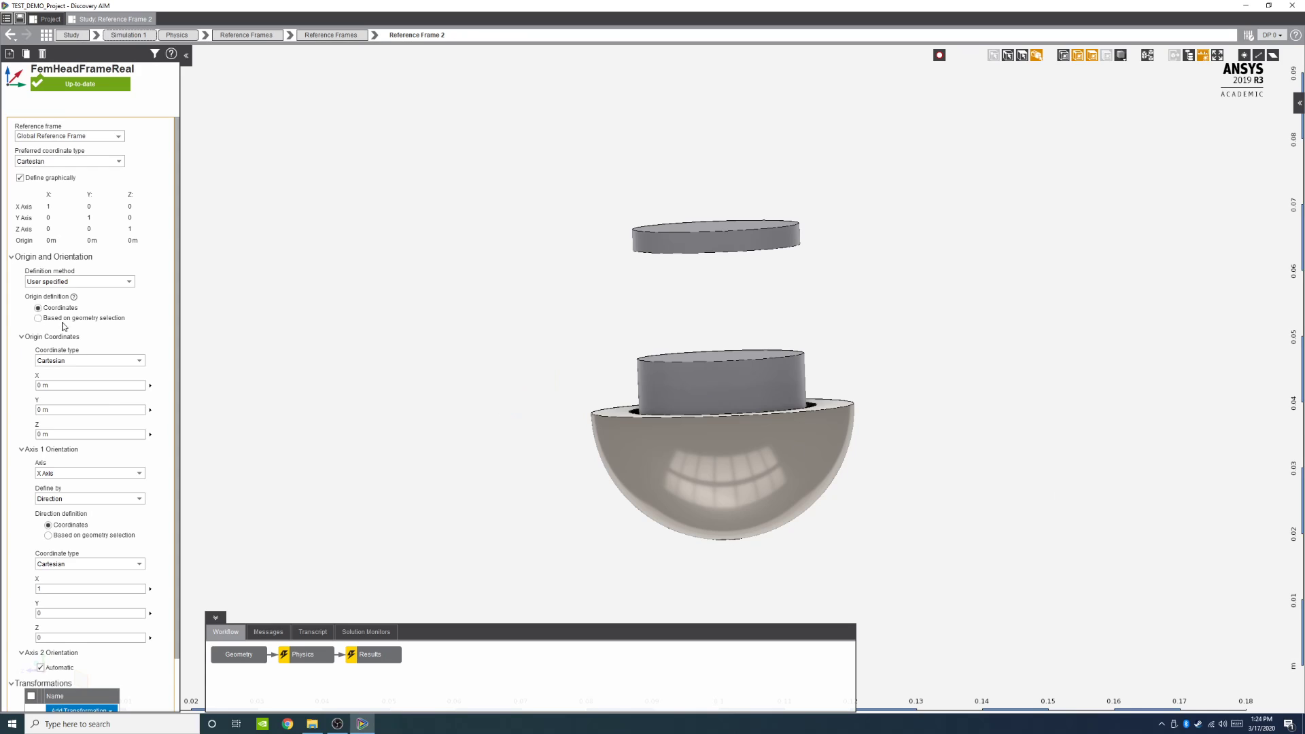
{"action": "left_click", "coordinate": [660, 377]}
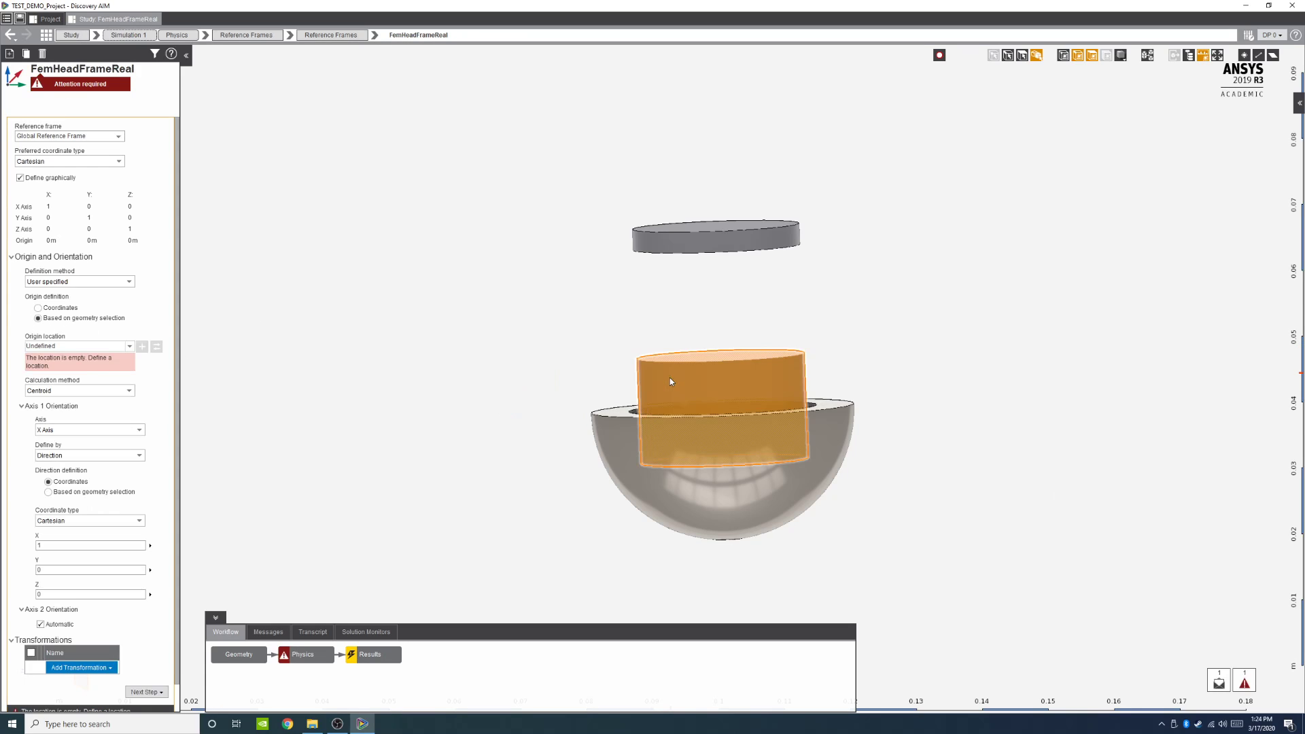
{"action": "left_click", "coordinate": [142, 346]}
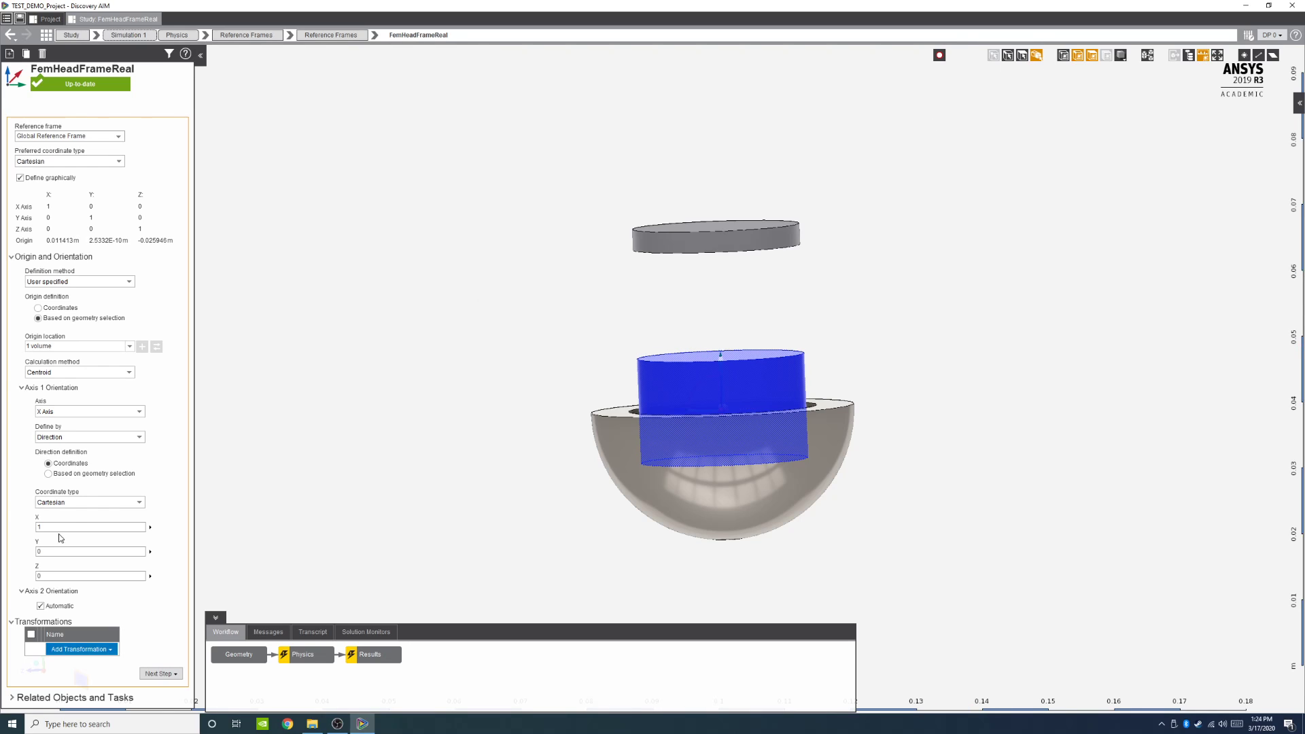
Step: Define the Axis 1 direction by geometry selection, using the magnet cylinder's top face
{"action": "left_click", "coordinate": [47, 474]}
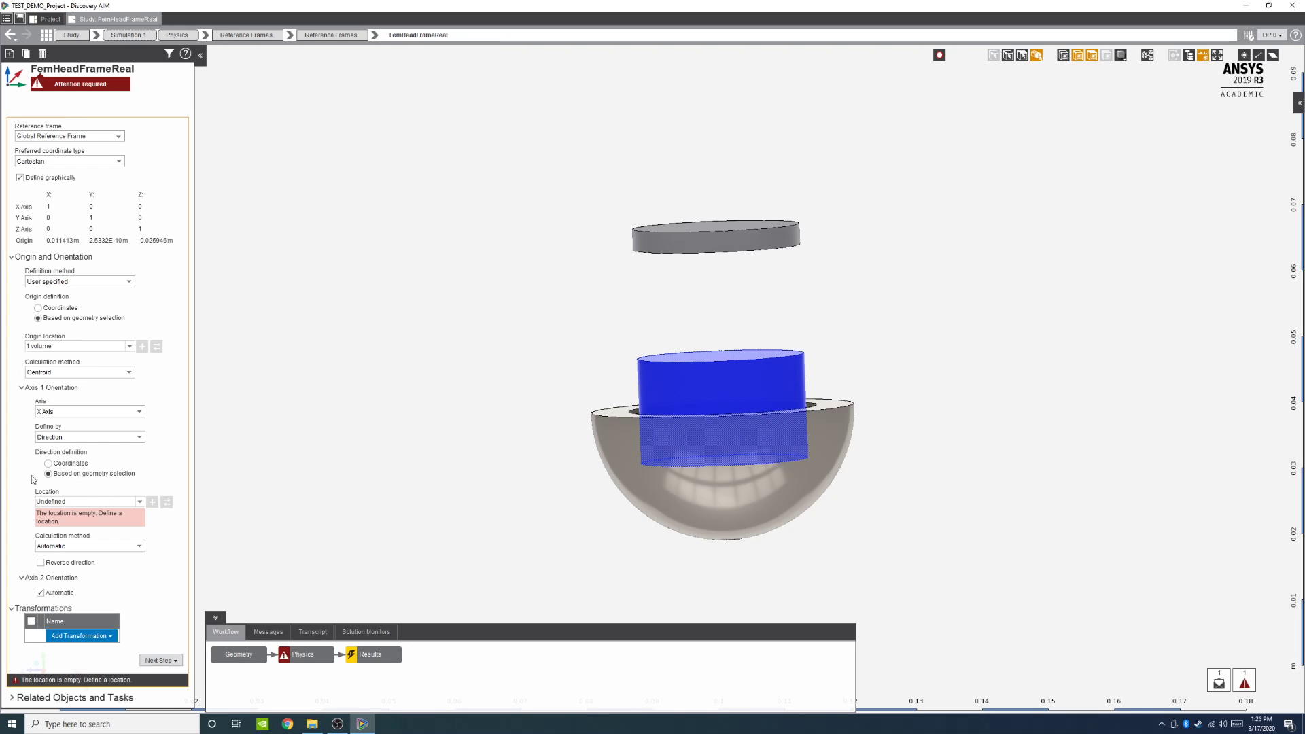
{"action": "left_click", "coordinate": [1022, 55]}
{"action": "middle_click_drag", "start_coordinate": [861, 340], "coordinate": [802, 336]}
{"action": "scroll", "coordinate": [717, 361], "scroll_direction": "up", "scroll_amount": 2}
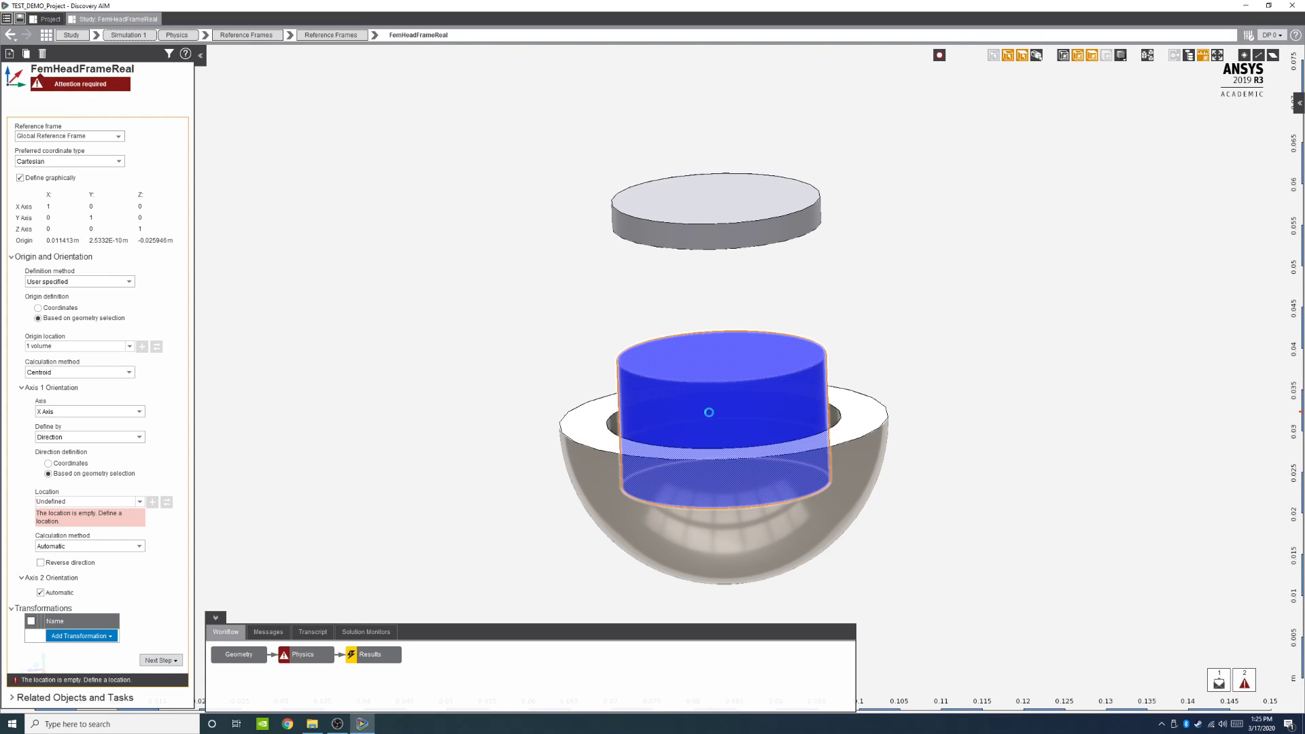
{"action": "left_click", "coordinate": [700, 415]}
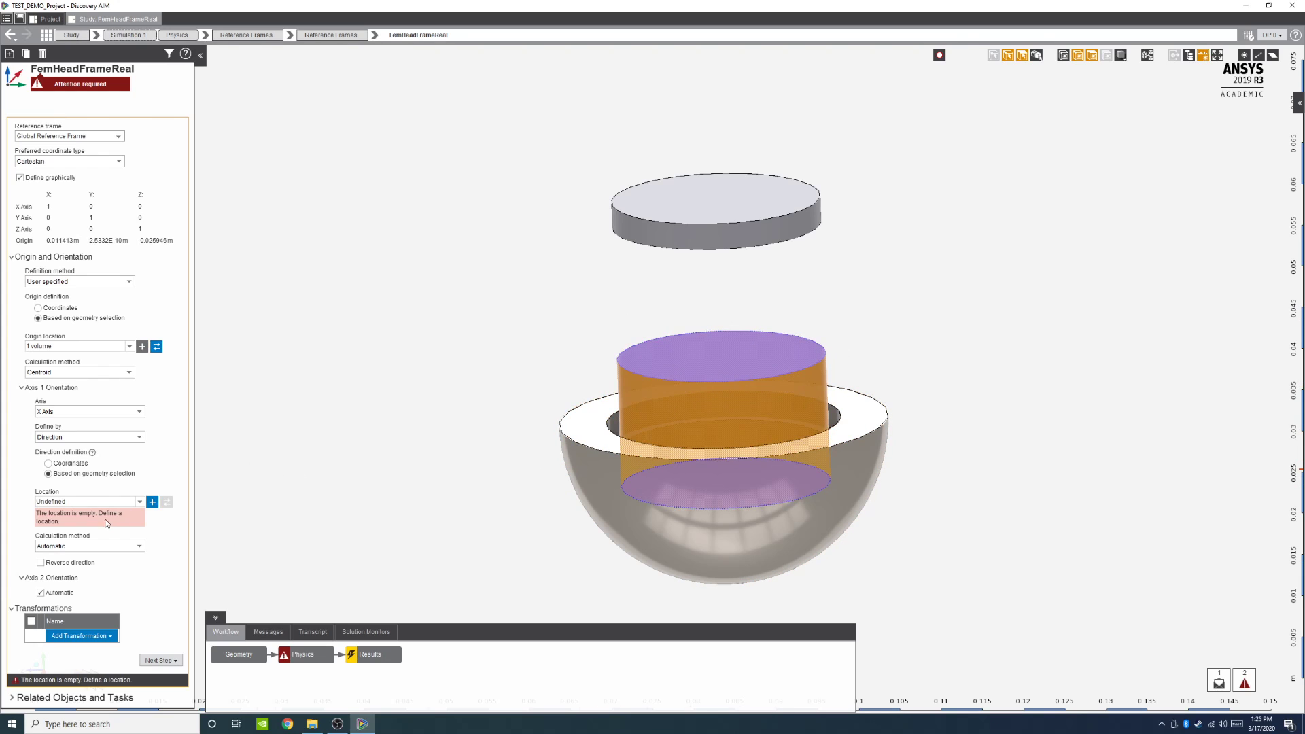
{"action": "left_click", "coordinate": [153, 502]}
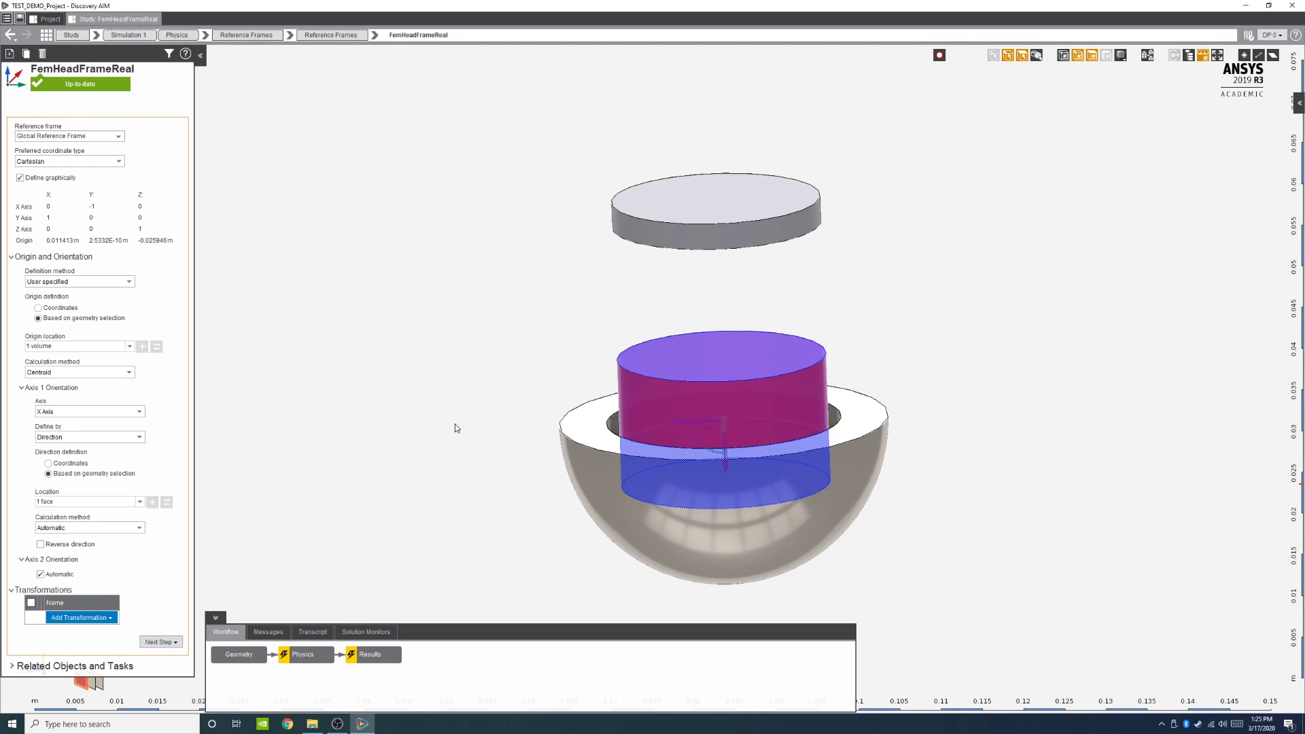
Step: Reverse the Axis 1 direction of the FemHeadFrameReal frame
{"action": "middle_click_drag", "start_coordinate": [953, 553], "coordinate": [952, 487]}
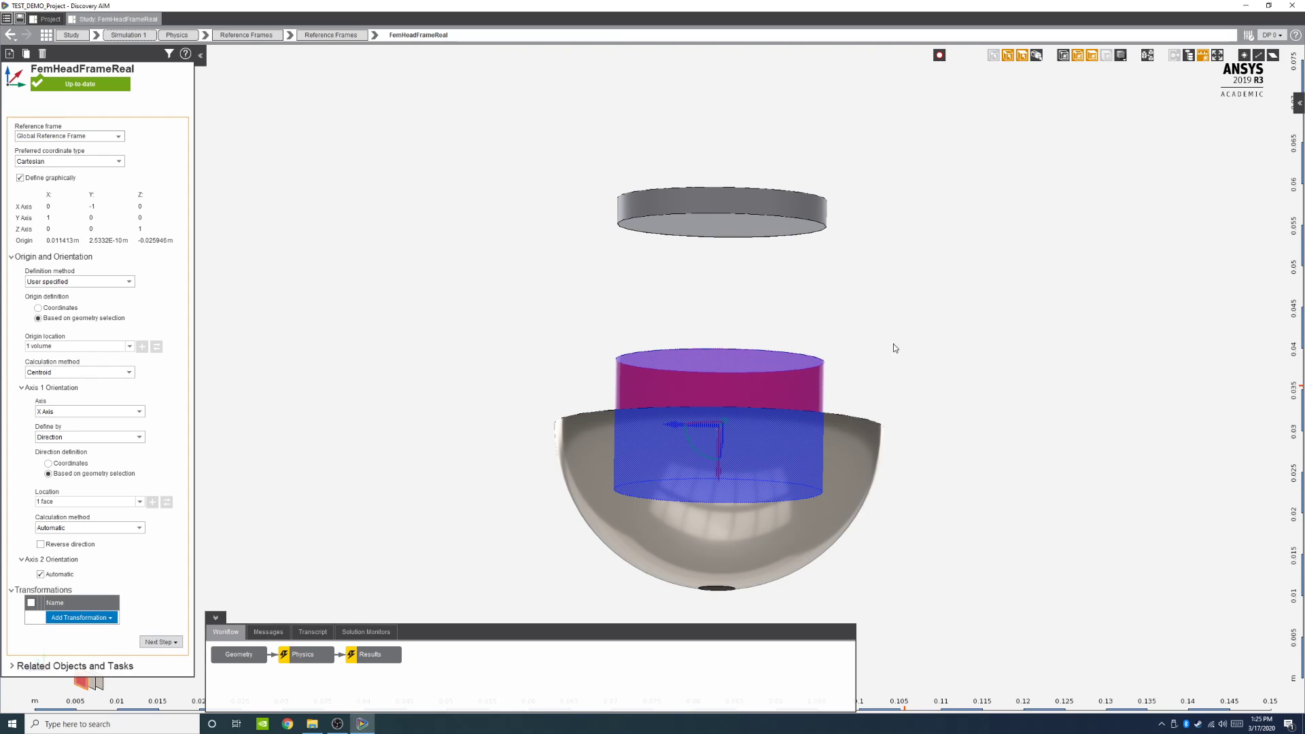
{"action": "middle_click_drag", "start_coordinate": [889, 349], "coordinate": [894, 385]}
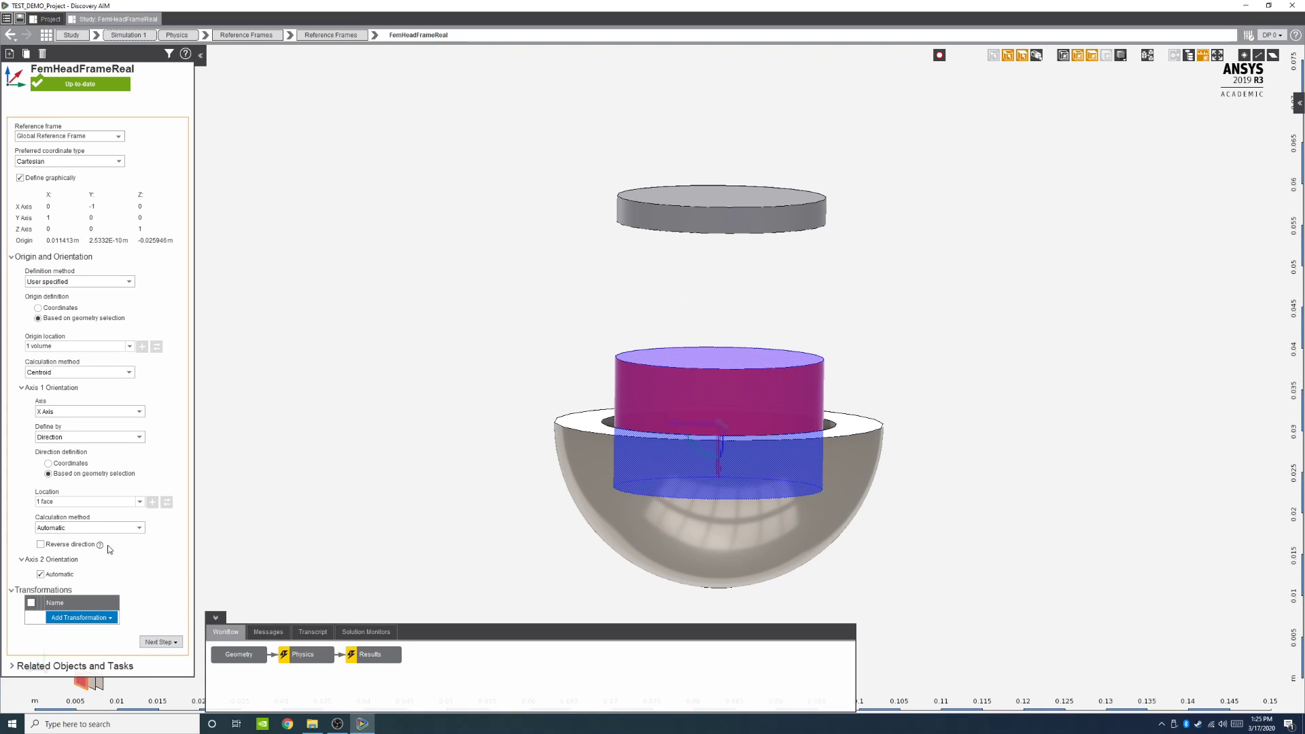
{"action": "left_click", "coordinate": [40, 545]}
Step: Return to the Physics overview and open the reference frames list
{"action": "left_click", "coordinate": [331, 659]}
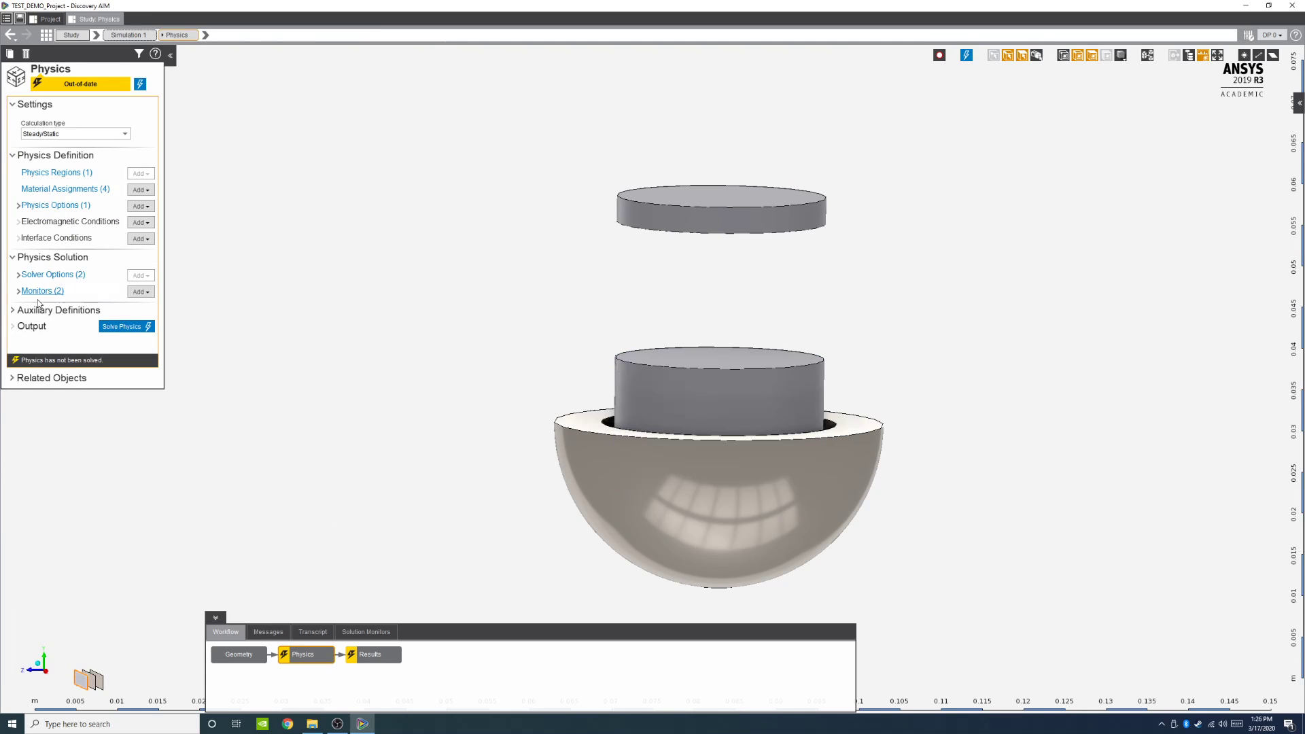
{"action": "left_click", "coordinate": [20, 314]}
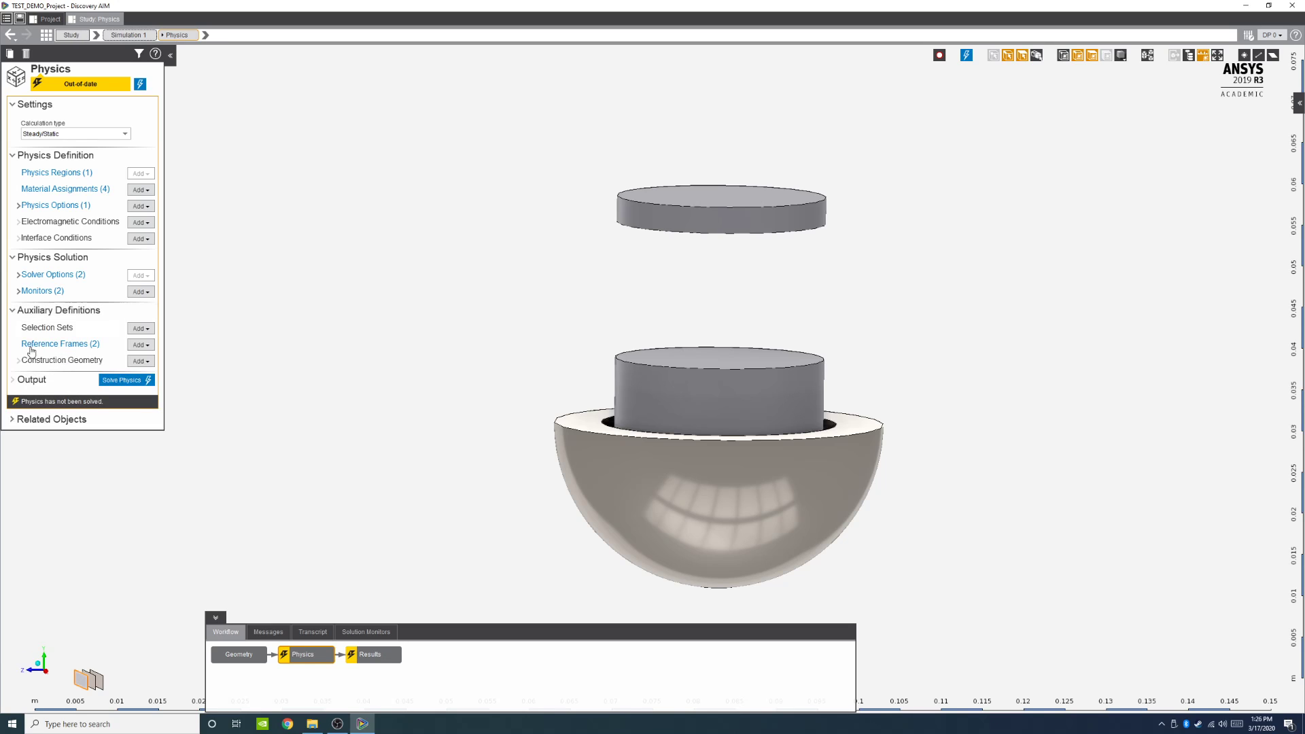
{"action": "left_click", "coordinate": [30, 347]}
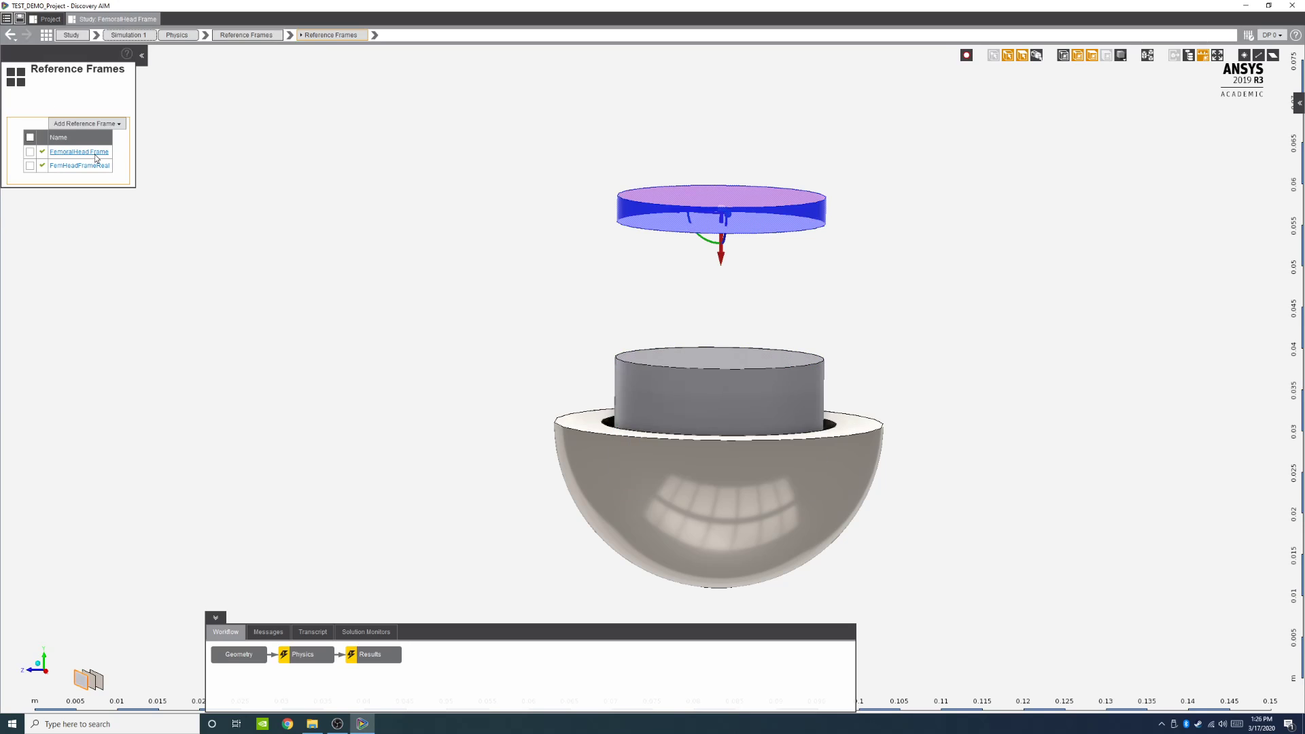
Step: Rename the FemoralHead Frame reference frame as Acetabular Frame
{"action": "left_click", "coordinate": [96, 153]}
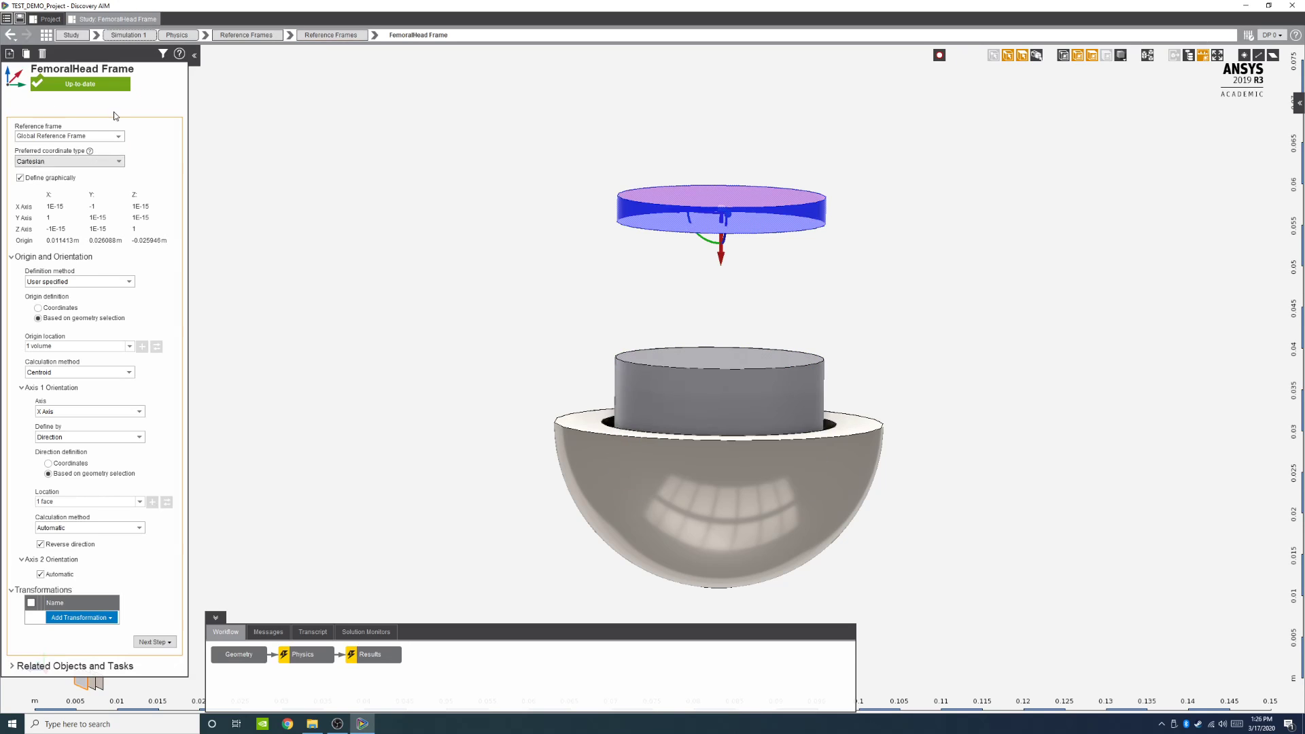
{"action": "left_click", "coordinate": [118, 69]}
{"action": "key", "text": "BackSpace"}
{"action": "type", "text": "Ac"}
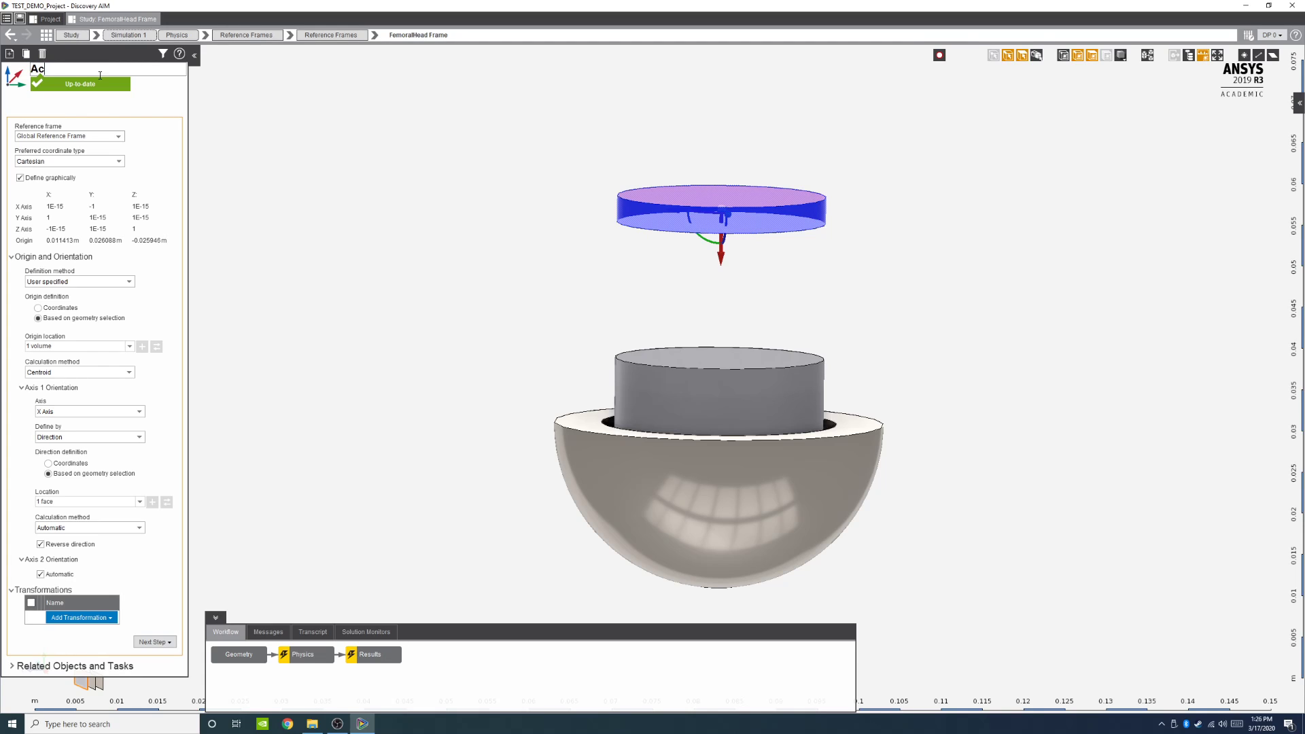
{"action": "type", "text": "etabular Frame"}
{"action": "key", "text": "Return"}
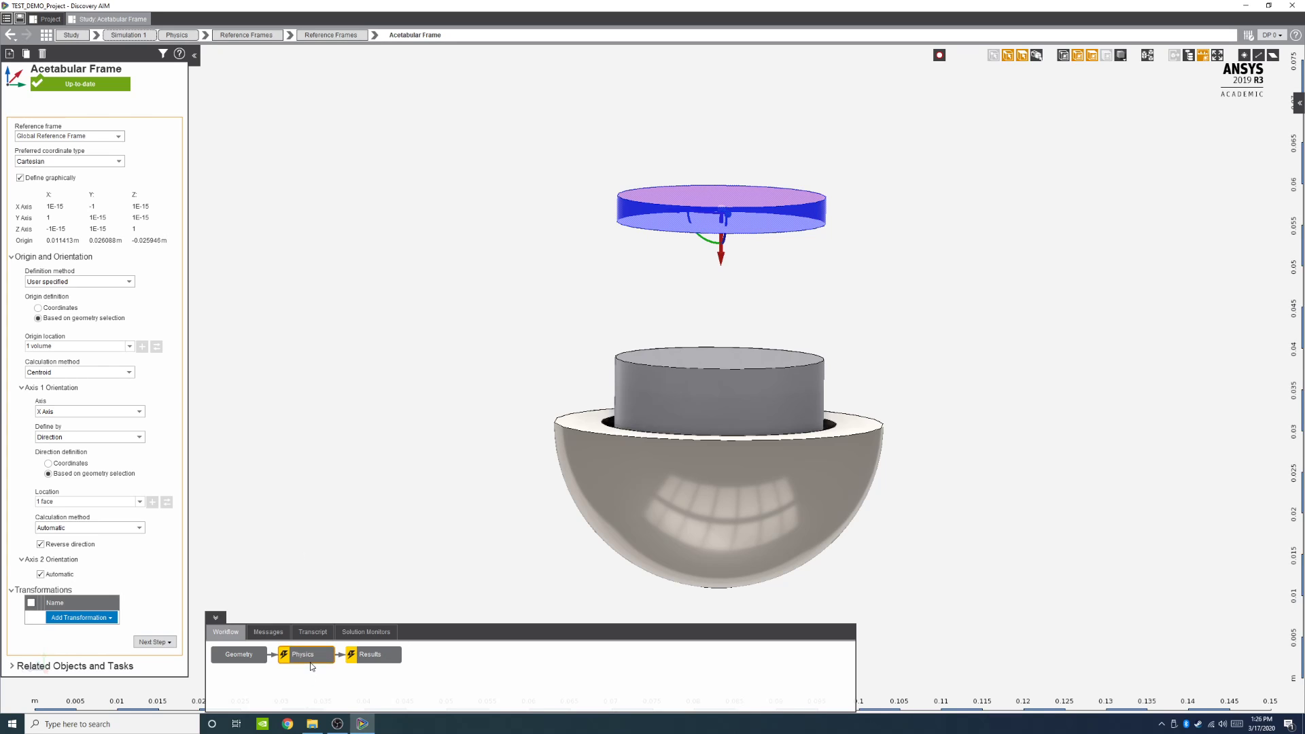
Step: Open the solver settings and adjust the solution performance tuning slider toward Speed
{"action": "left_click", "coordinate": [310, 659]}
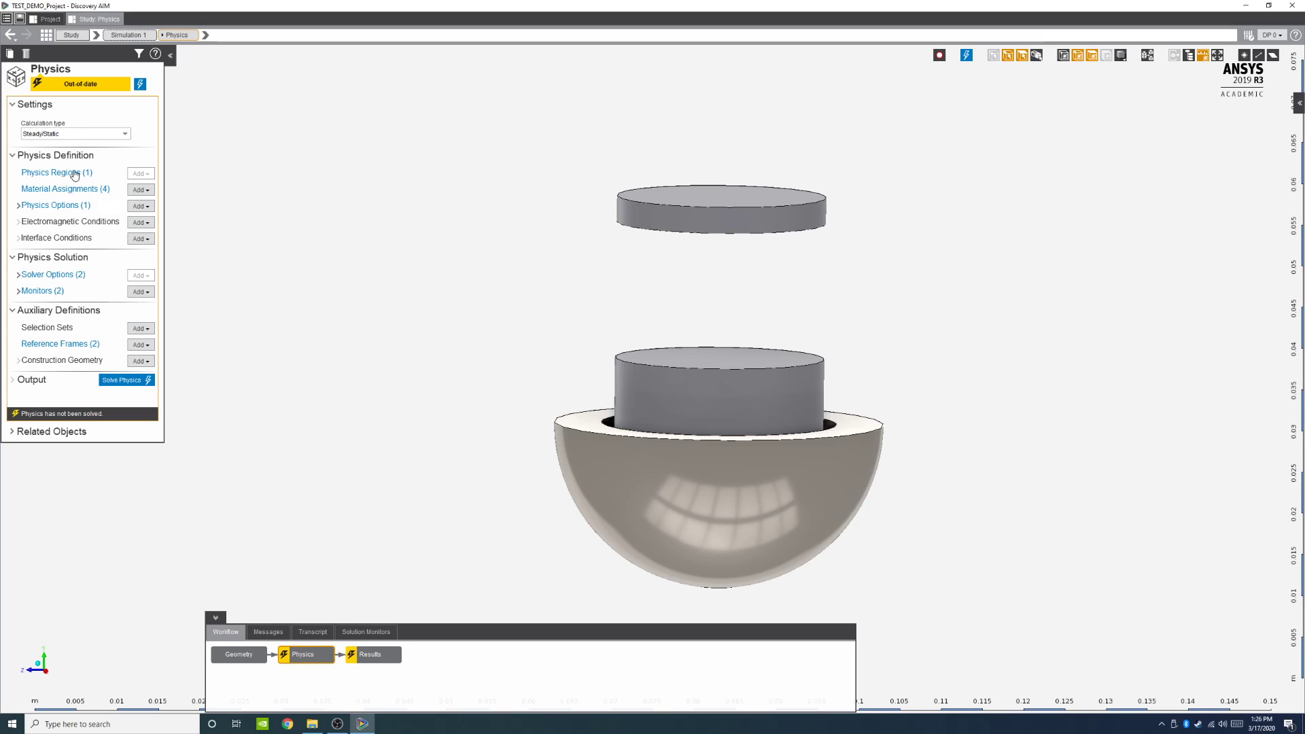
{"action": "left_click", "coordinate": [18, 275]}
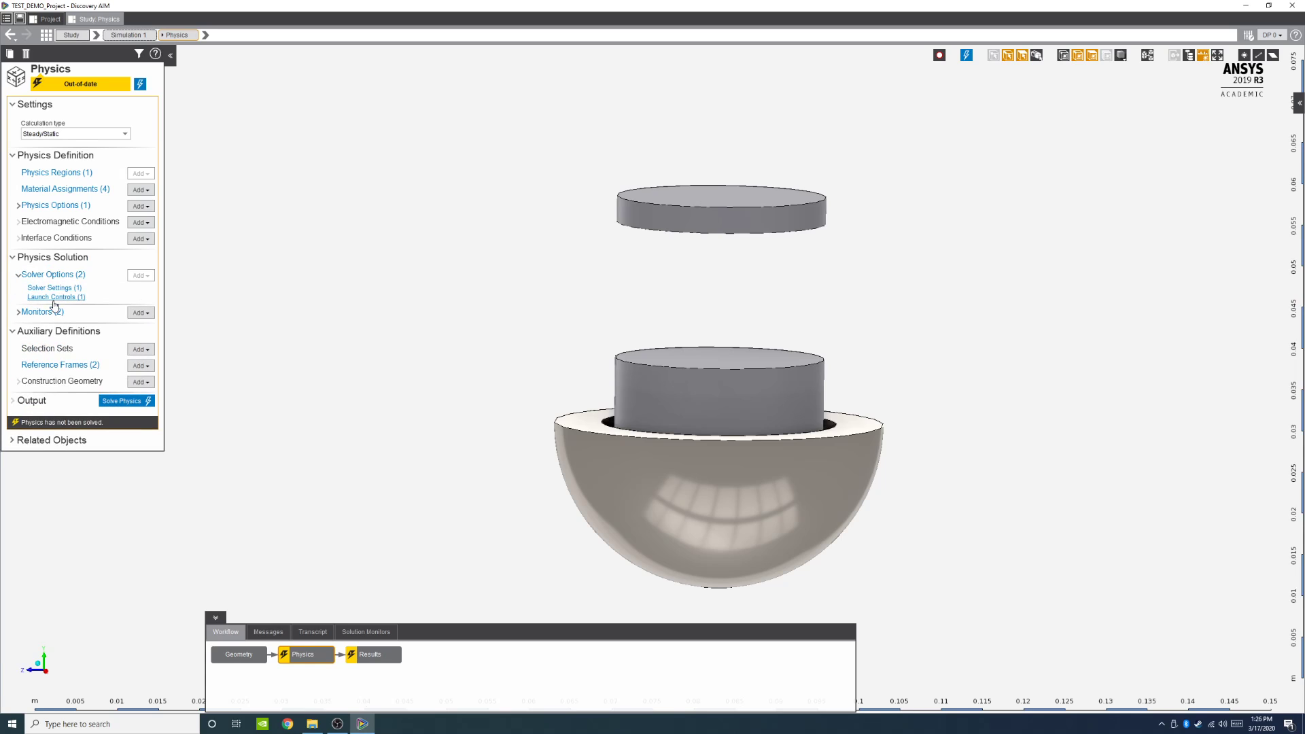
{"action": "left_click", "coordinate": [51, 288]}
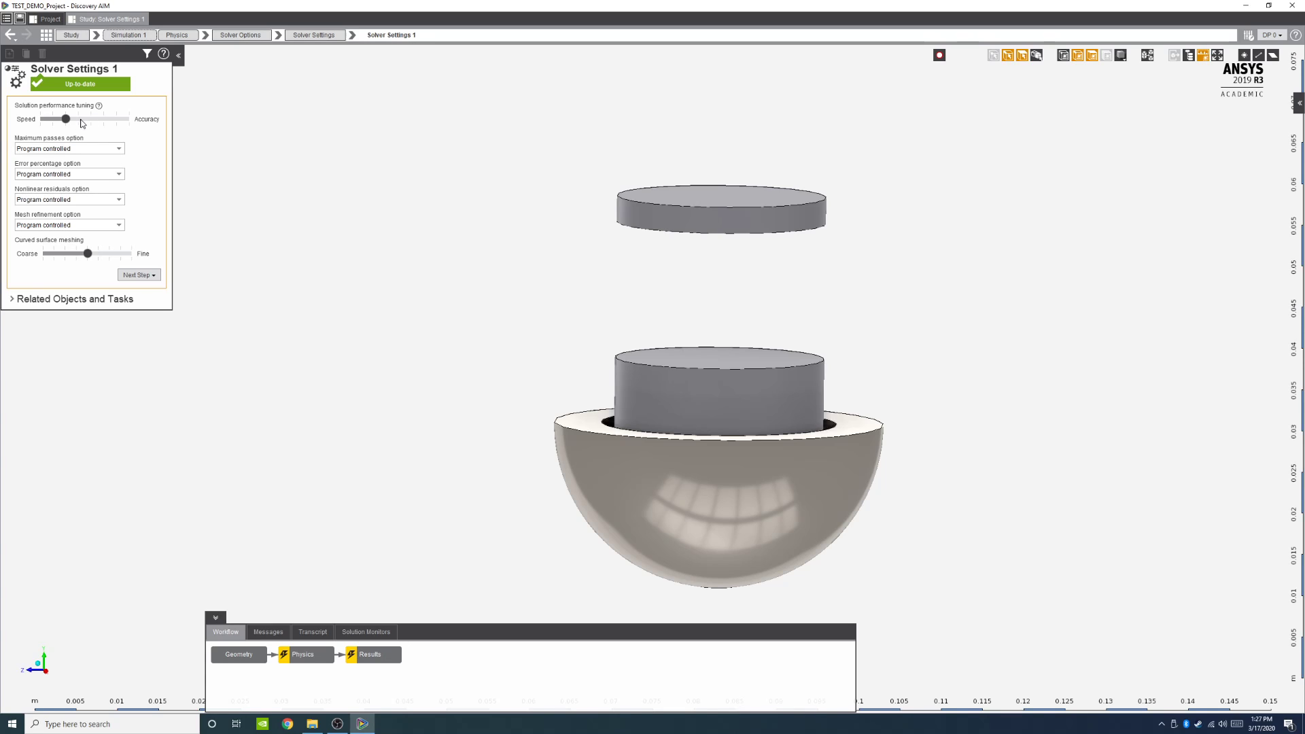
{"action": "left_click_drag", "start_coordinate": [64, 120], "coordinate": [52, 122]}
{"action": "left_click", "coordinate": [62, 119]}
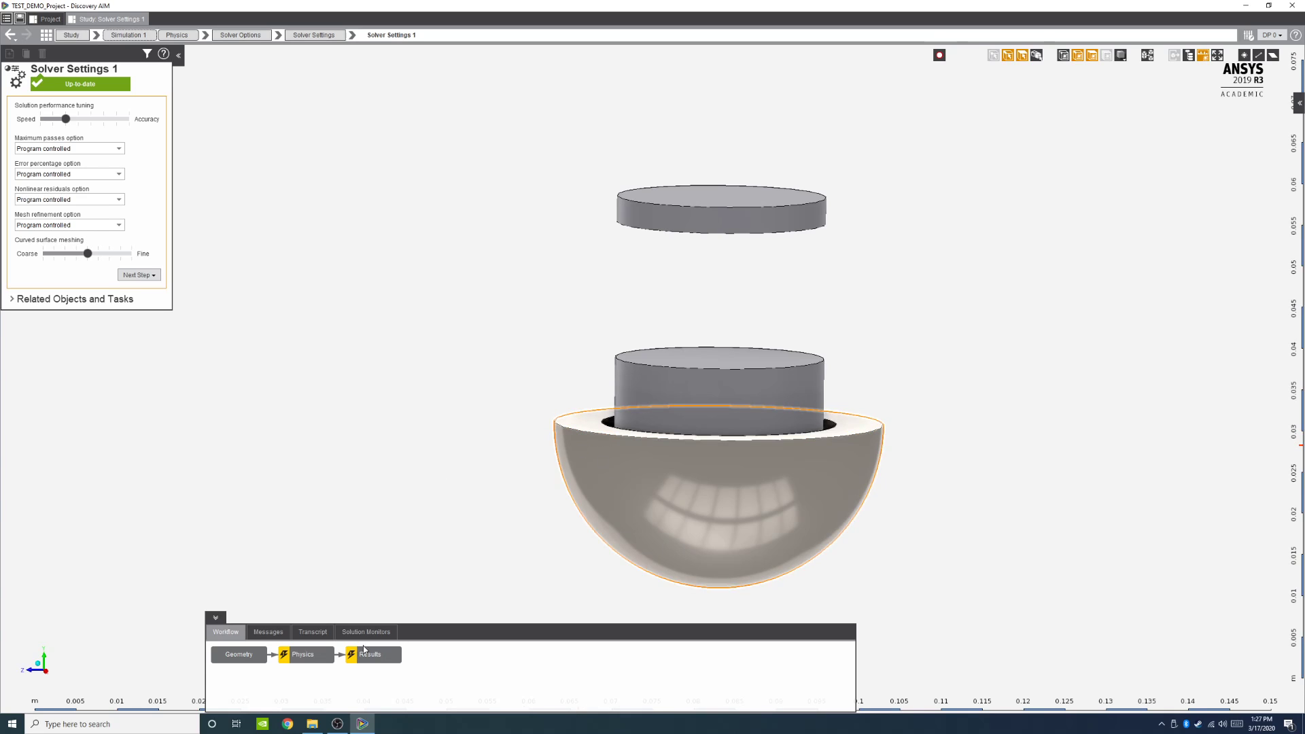
Step: Return to the Physics overview and add a Force Computation physics option
{"action": "left_click", "coordinate": [297, 657]}
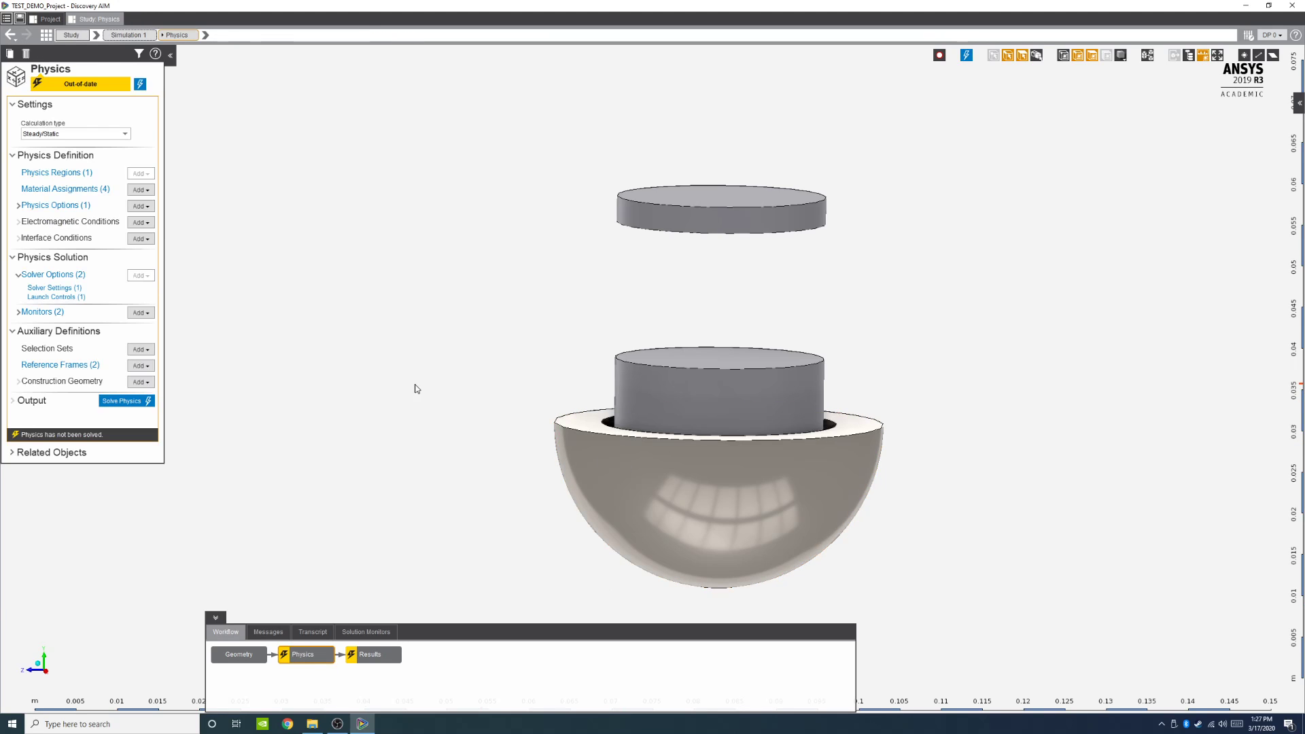
{"action": "left_click", "coordinate": [14, 333]}
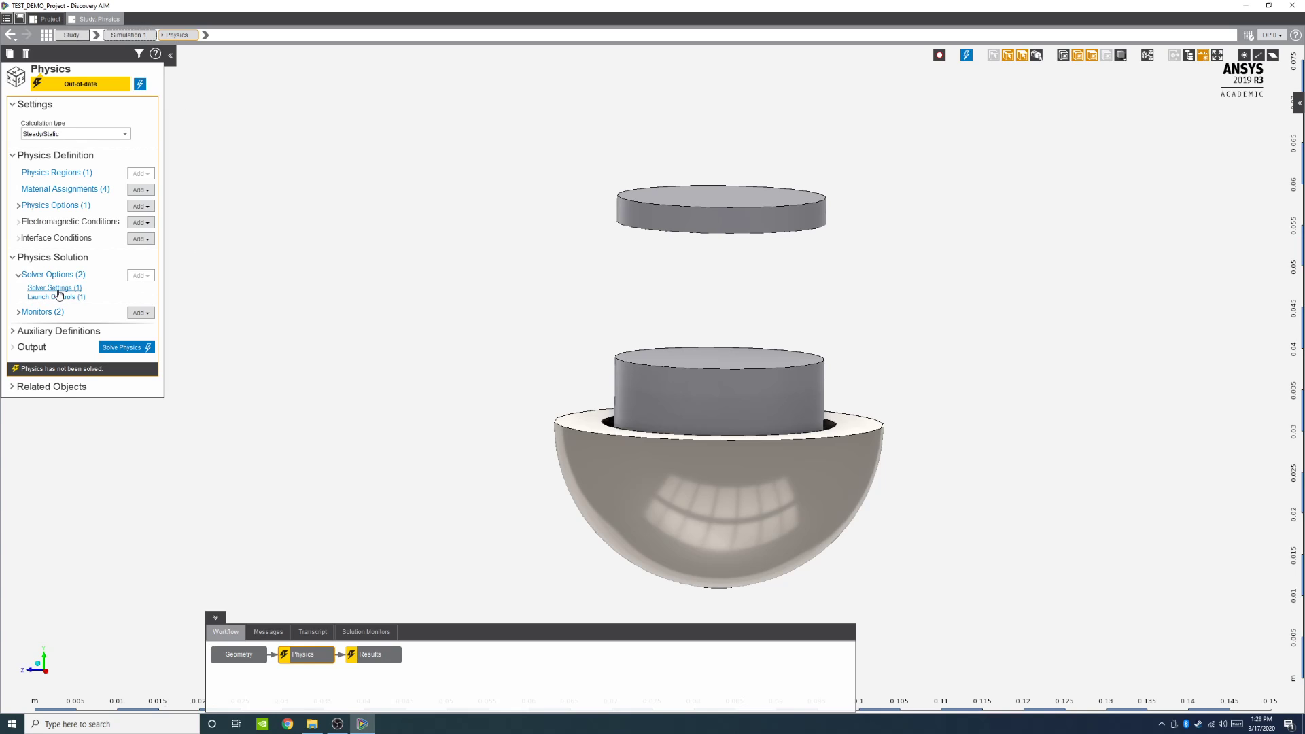
{"action": "left_click", "coordinate": [21, 314]}
{"action": "left_click", "coordinate": [19, 312]}
{"action": "left_click", "coordinate": [19, 207]}
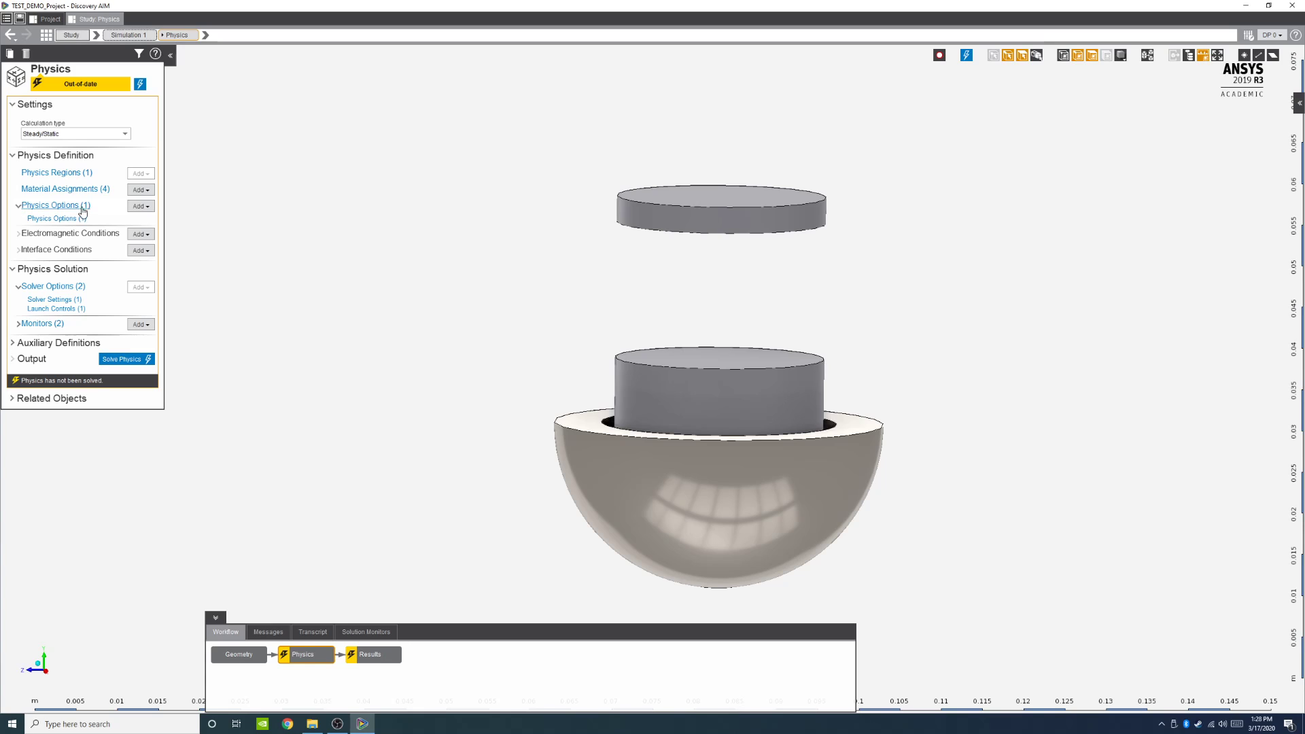
{"action": "left_click", "coordinate": [140, 206]}
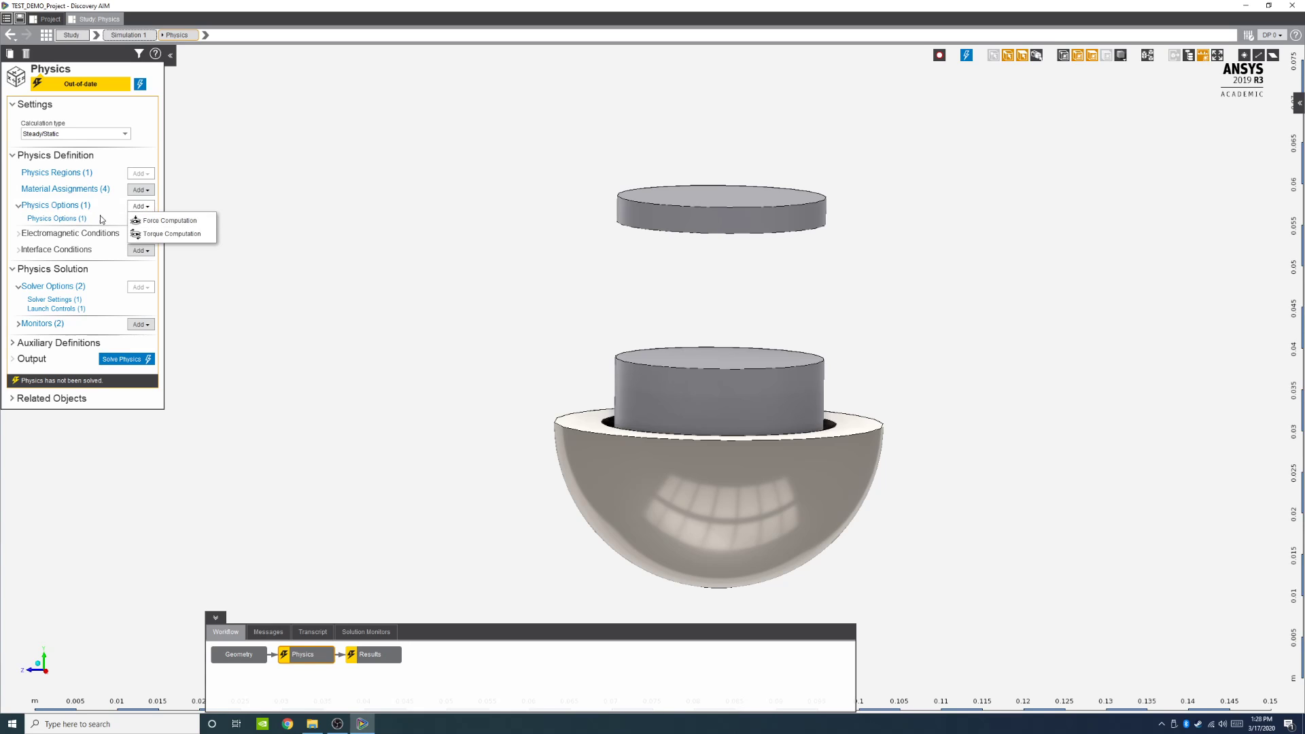
{"action": "left_click", "coordinate": [170, 222]}
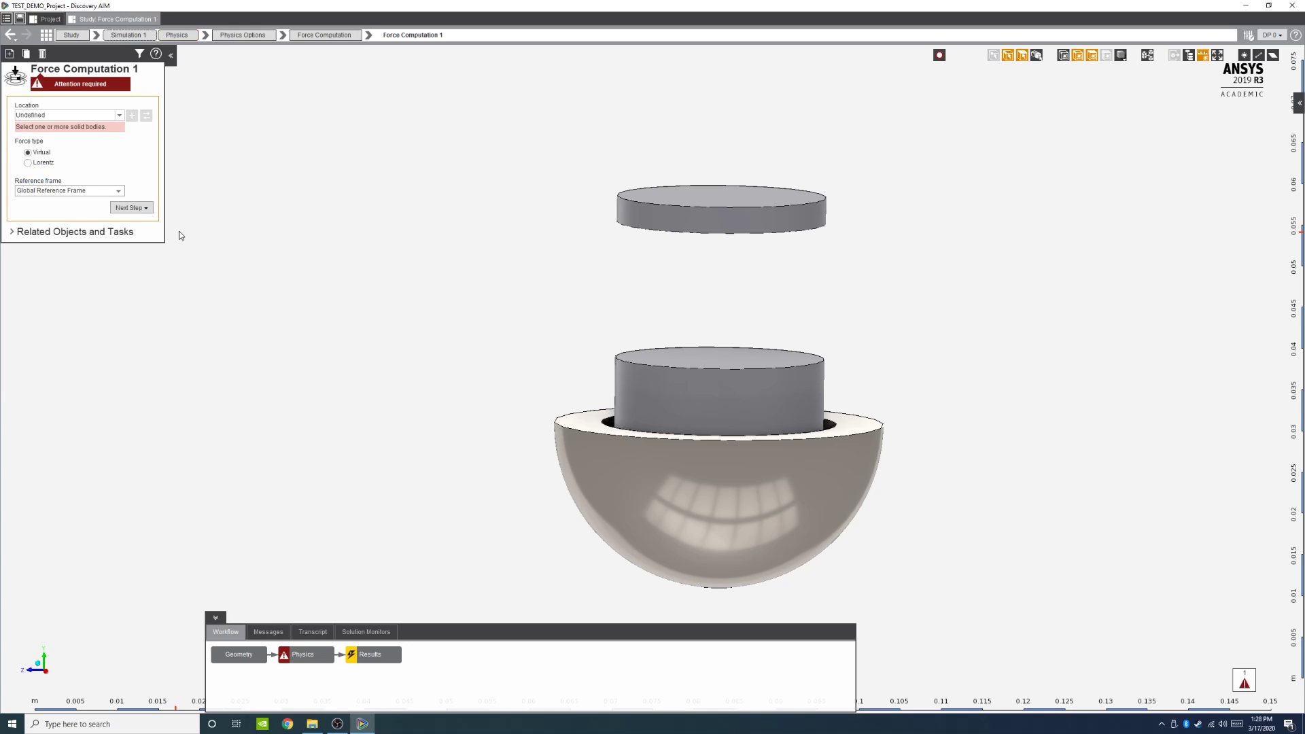
Step: Set the force computation location to the inner cylindrical body, keeping Virtual force type and Global Reference Frame
{"action": "left_click", "coordinate": [98, 116]}
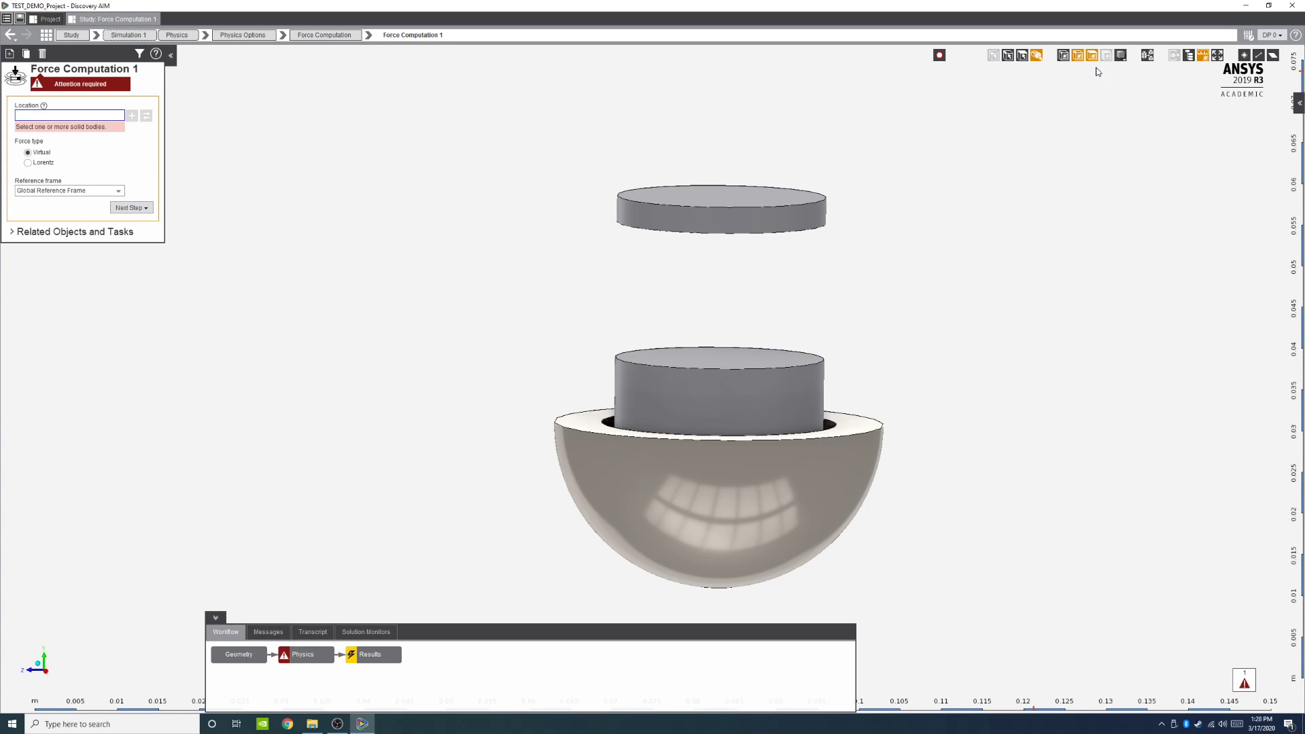
{"action": "left_click", "coordinate": [658, 405]}
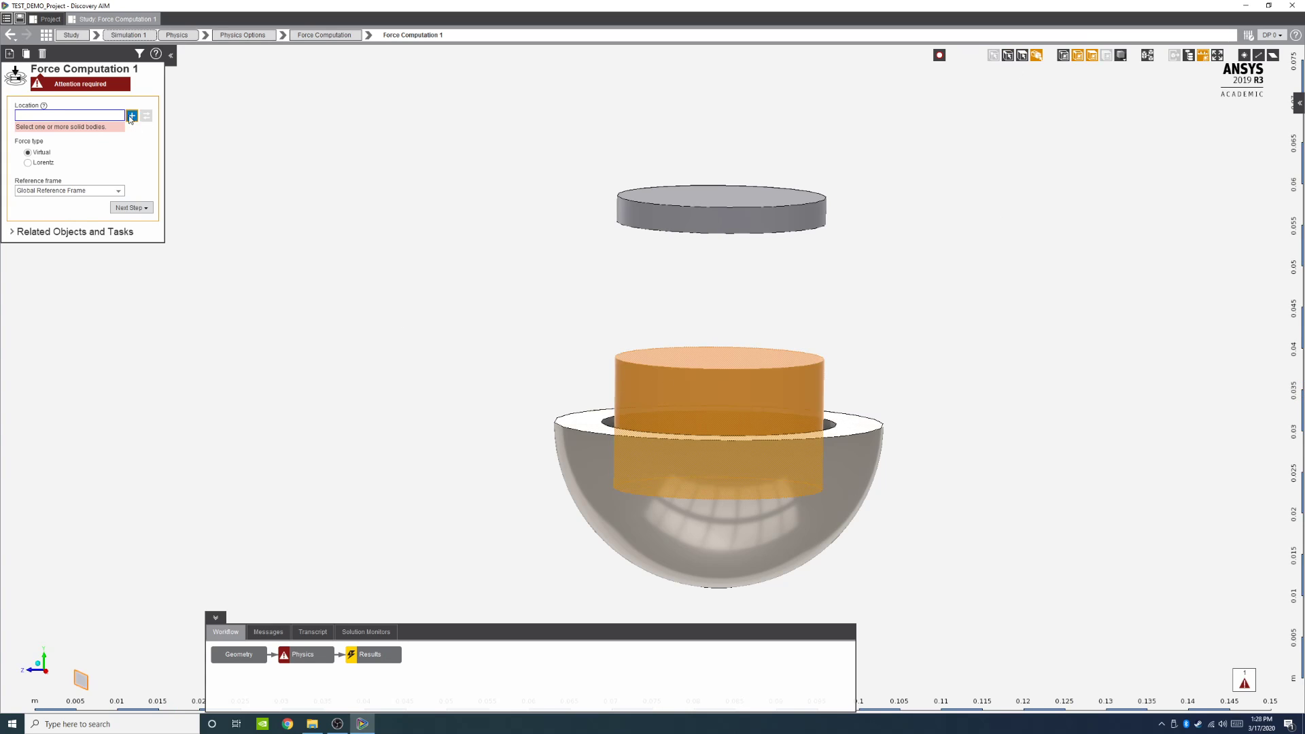
{"action": "left_click", "coordinate": [131, 117]}
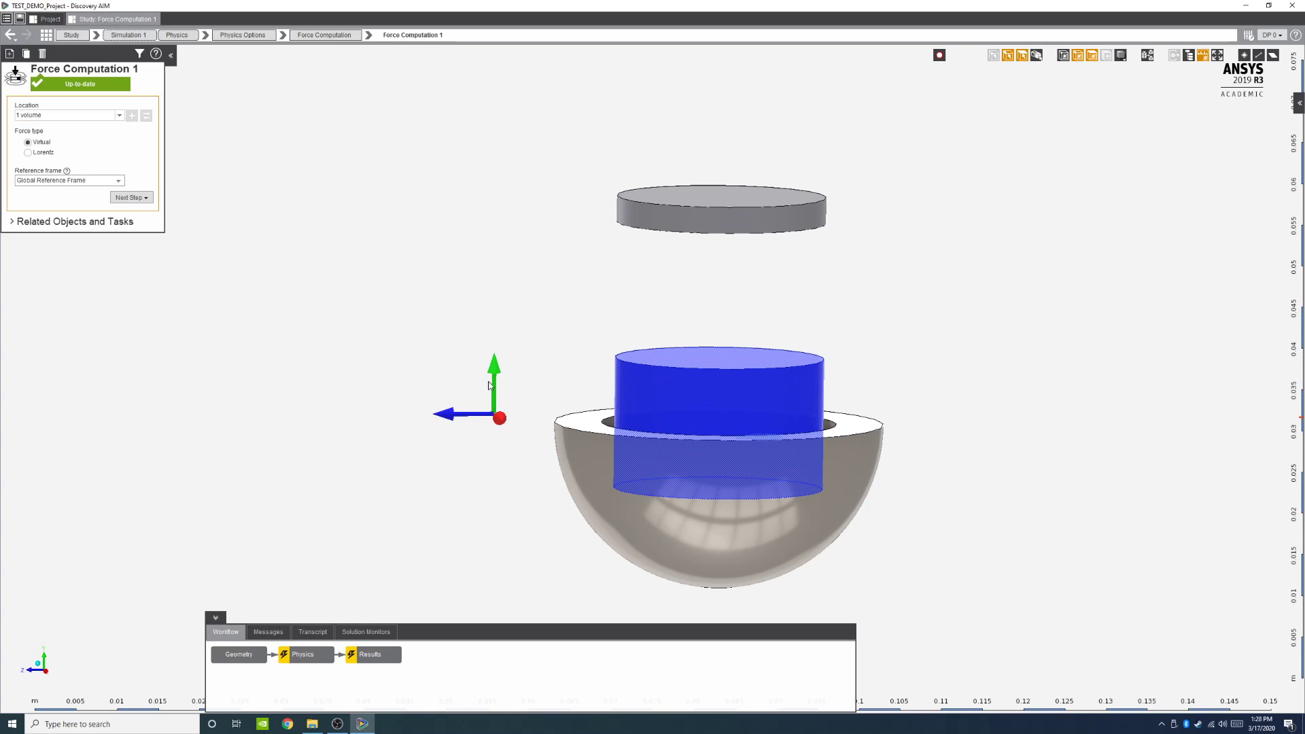
{"action": "middle_click_drag", "start_coordinate": [685, 583], "coordinate": [503, 401]}
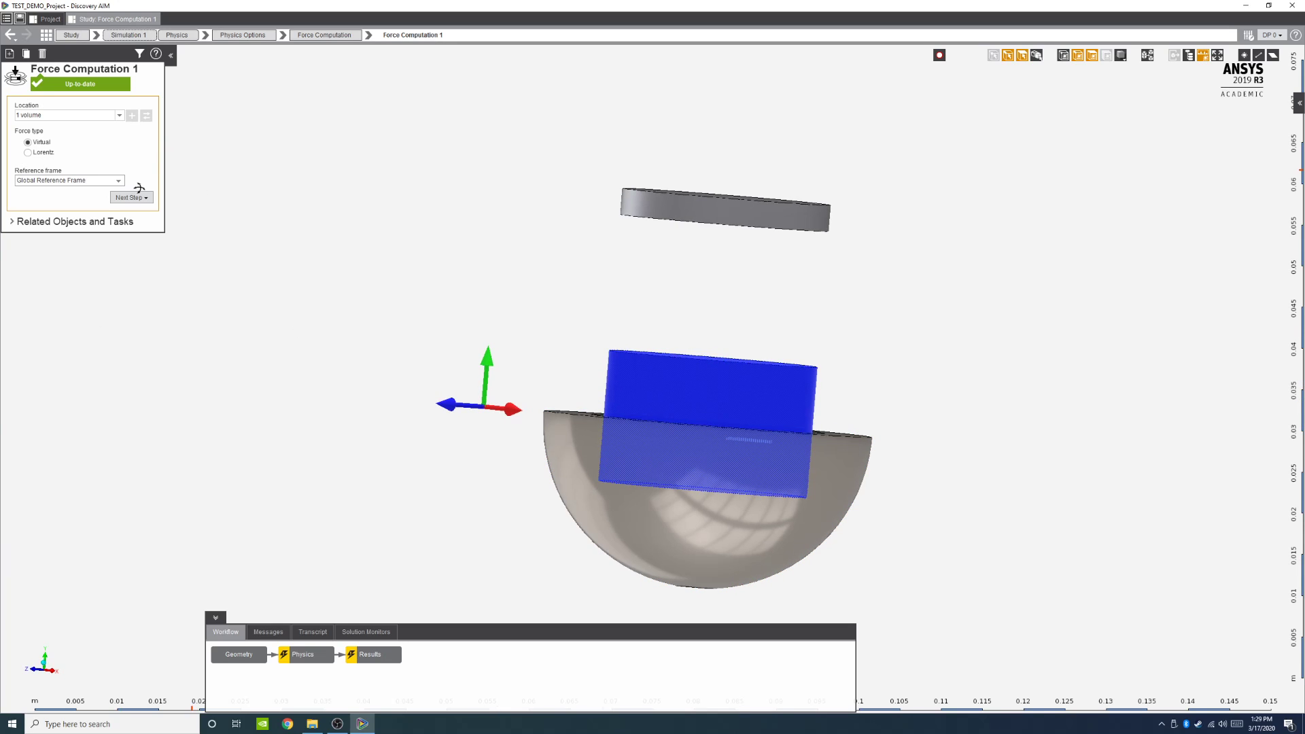
Step: Return to the Physics overview and solve the physics
{"action": "left_click", "coordinate": [299, 655]}
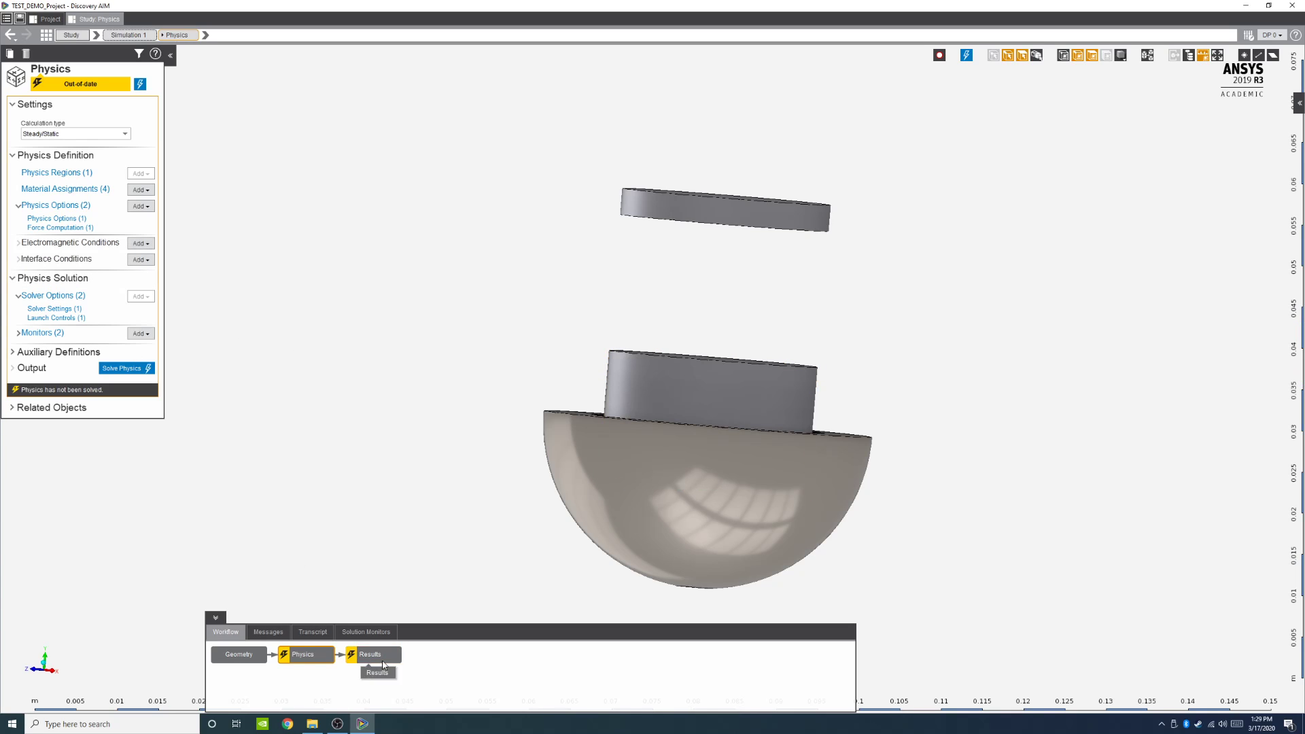
{"action": "left_click", "coordinate": [147, 370]}
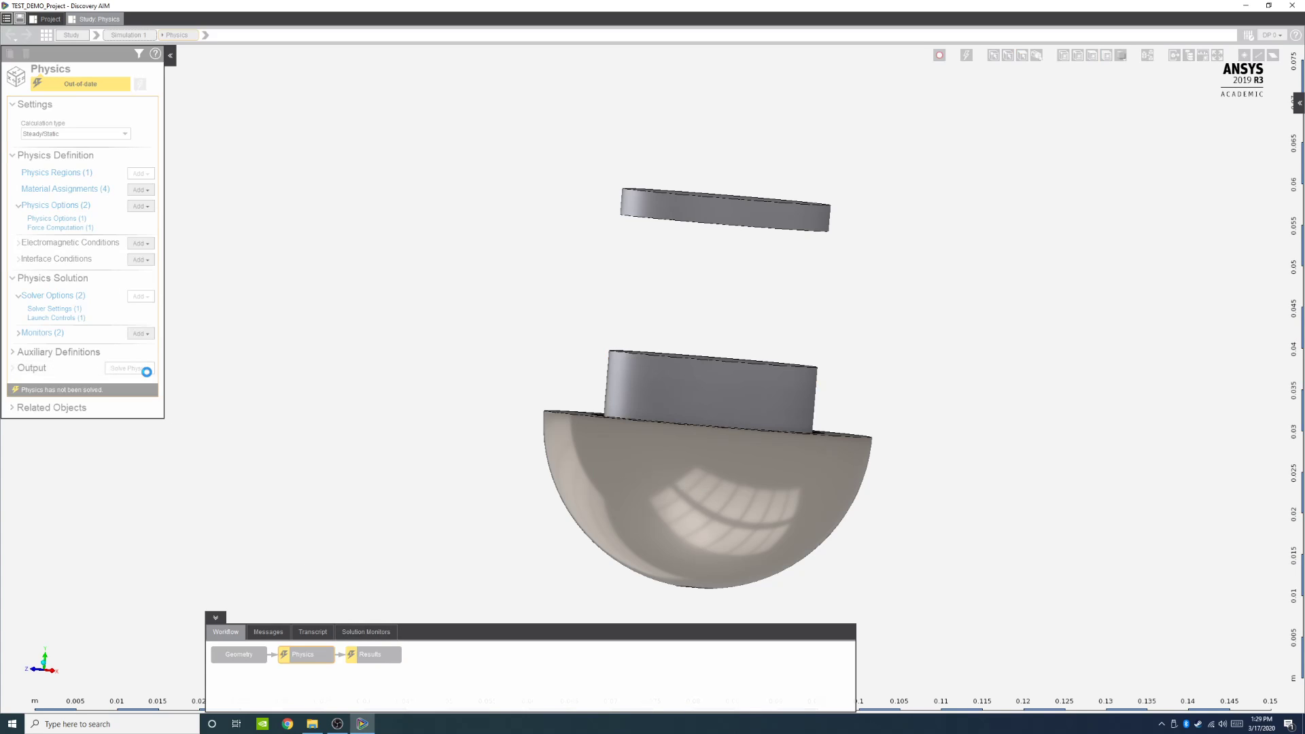
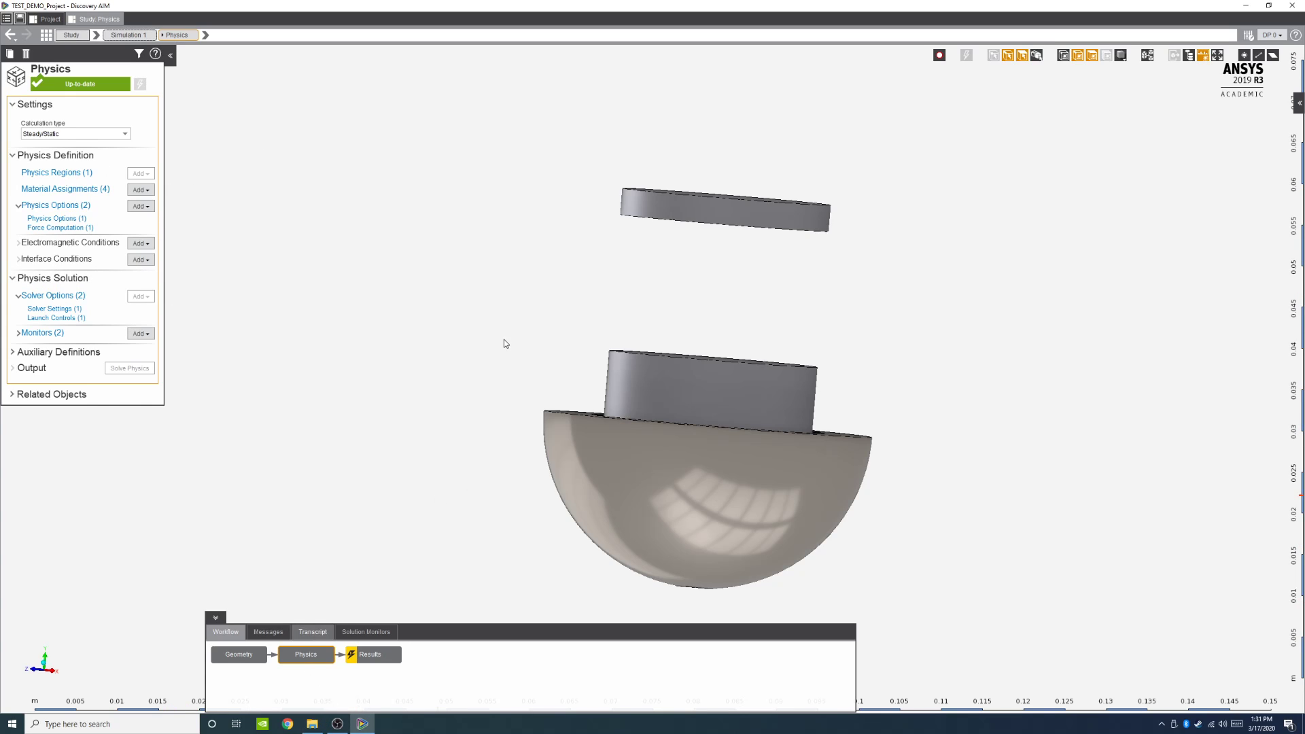
Step: Show all bodies in the Physics view, then select the surrounding enclosure and hide it
{"action": "right_click", "coordinate": [456, 295]}
{"action": "left_click", "coordinate": [484, 382]}
{"action": "scroll", "coordinate": [685, 300], "scroll_direction": "down", "scroll_amount": 3}
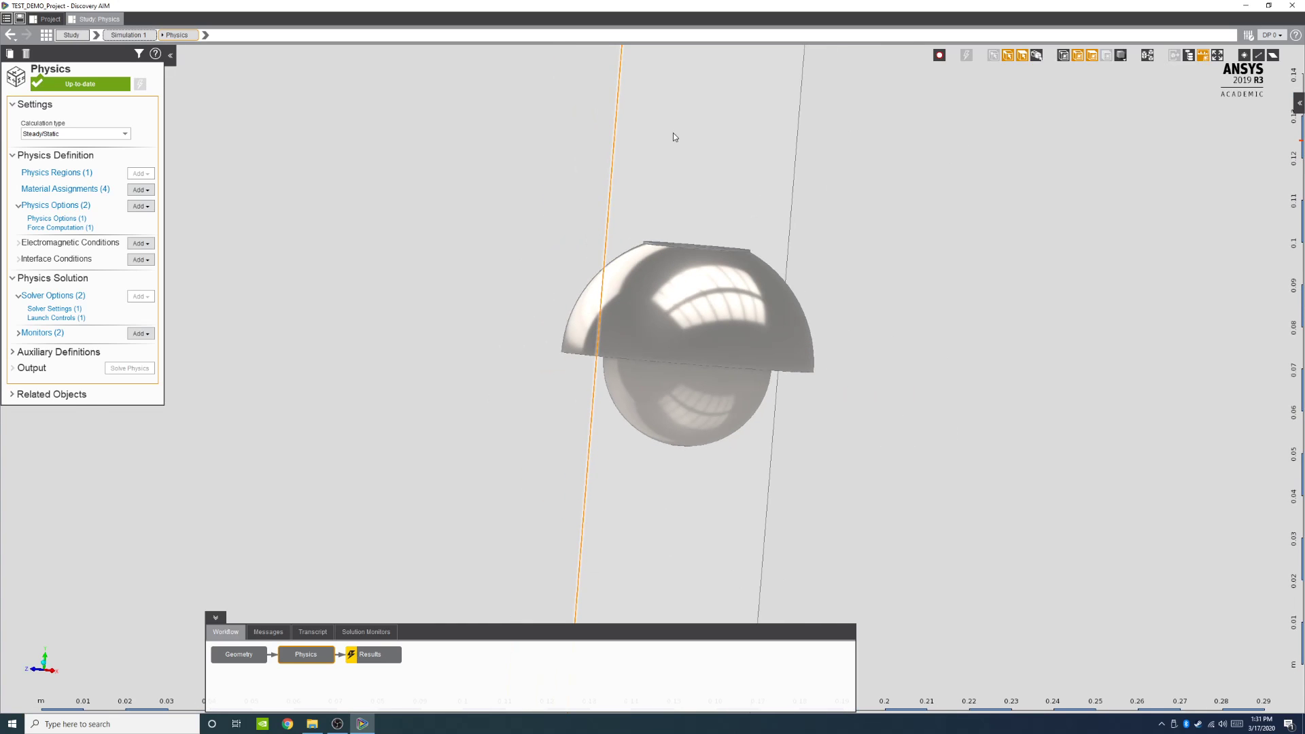
{"action": "left_click", "coordinate": [1036, 56]}
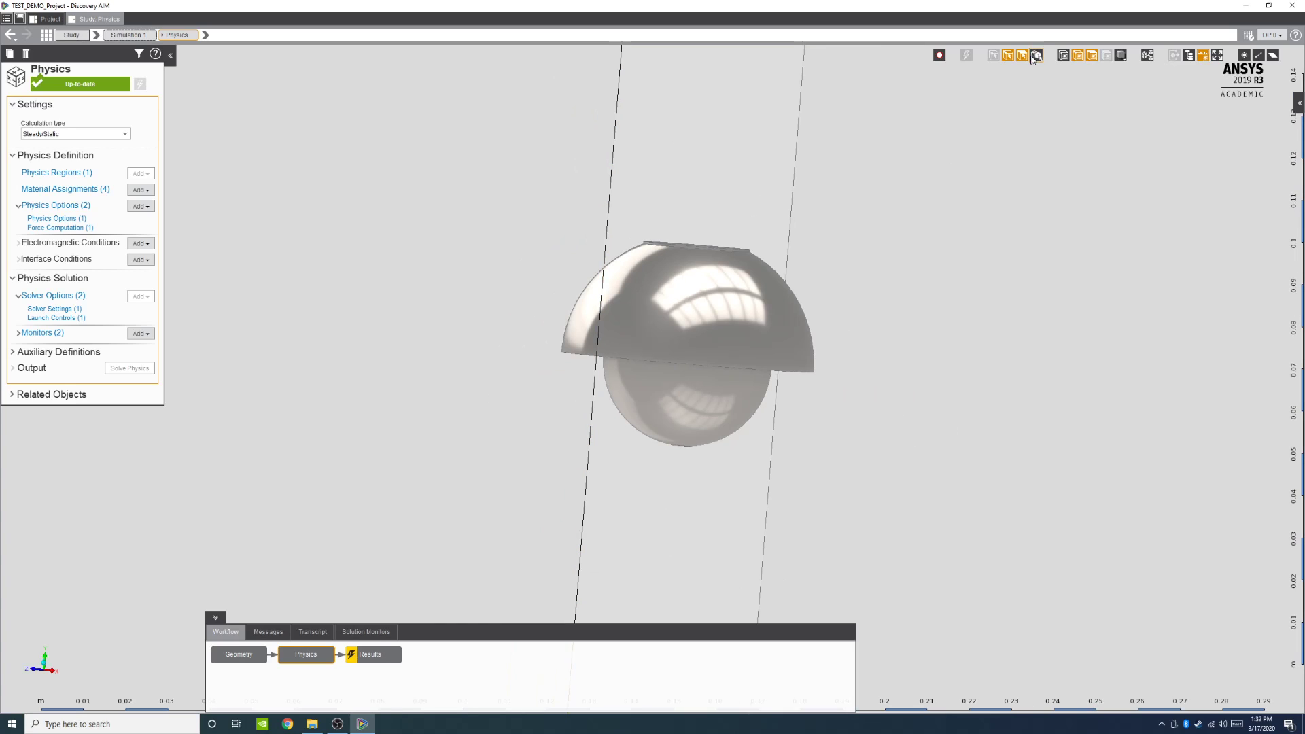
{"action": "left_click", "coordinate": [724, 107]}
{"action": "right_click", "coordinate": [724, 108]}
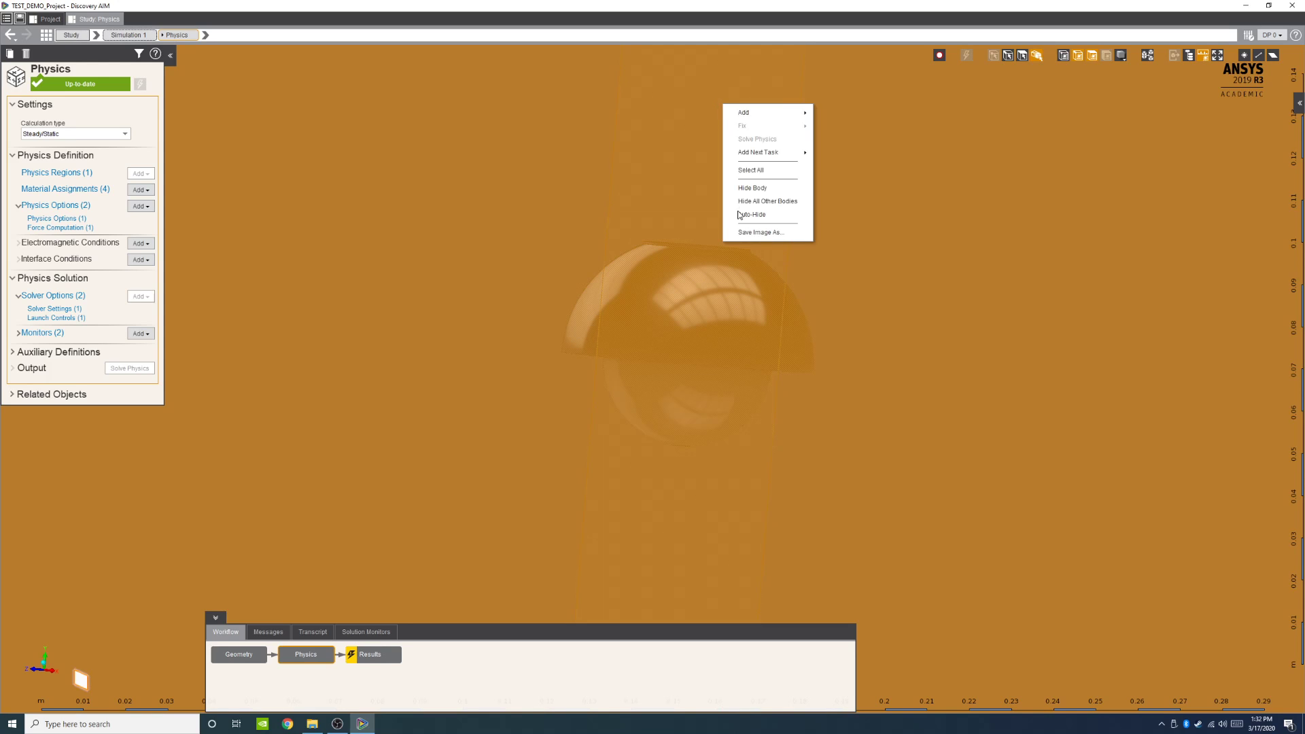
{"action": "left_click", "coordinate": [751, 189]}
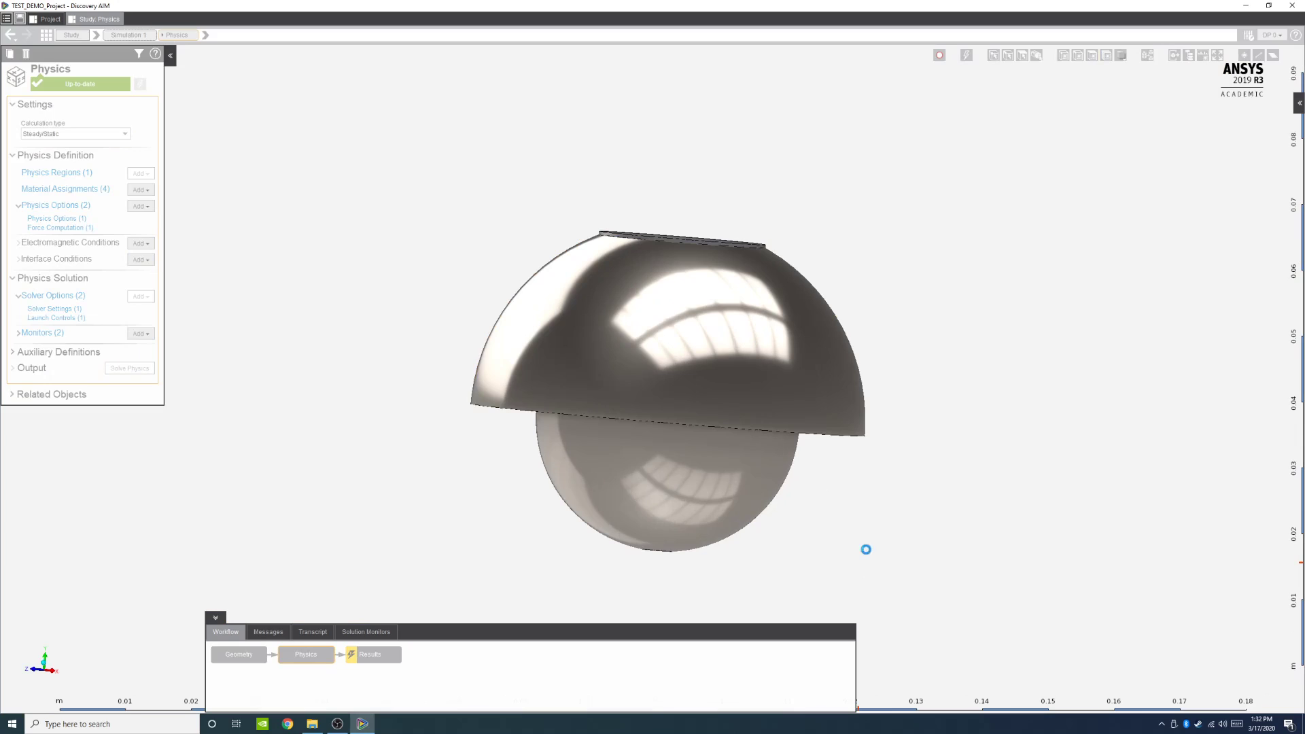
Step: Open the Geometry task in the model editor for editing and dismiss the closing tip
{"action": "mouse_move", "coordinate": [866, 550]}
{"action": "middle_mouse_down", "text": "shift"}
{"action": "mouse_move", "coordinate": [895, 539]}
{"action": "mouse_move", "coordinate": [893, 555]}
{"action": "middle_mouse_up", "text": "shift"}
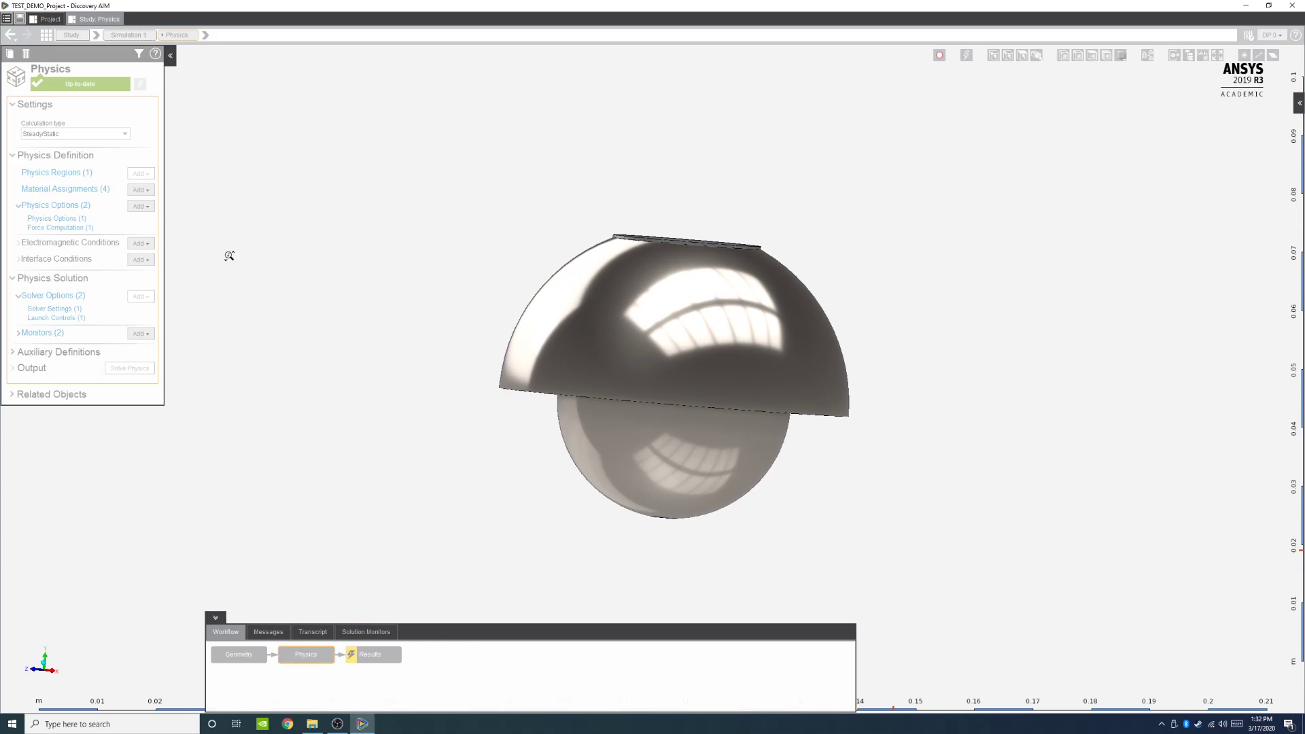
{"action": "left_click", "coordinate": [47, 675]}
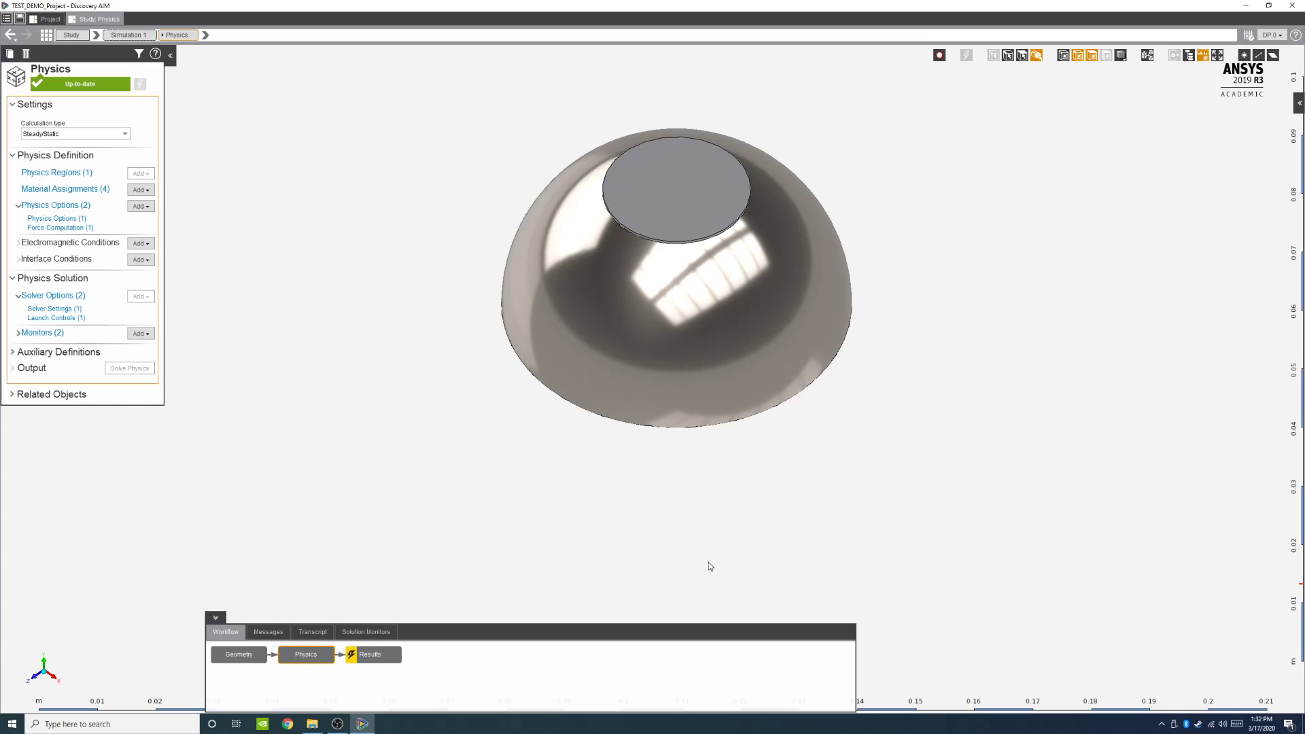
{"action": "middle_click_drag", "start_coordinate": [790, 541], "coordinate": [803, 567], "text": "shift"}
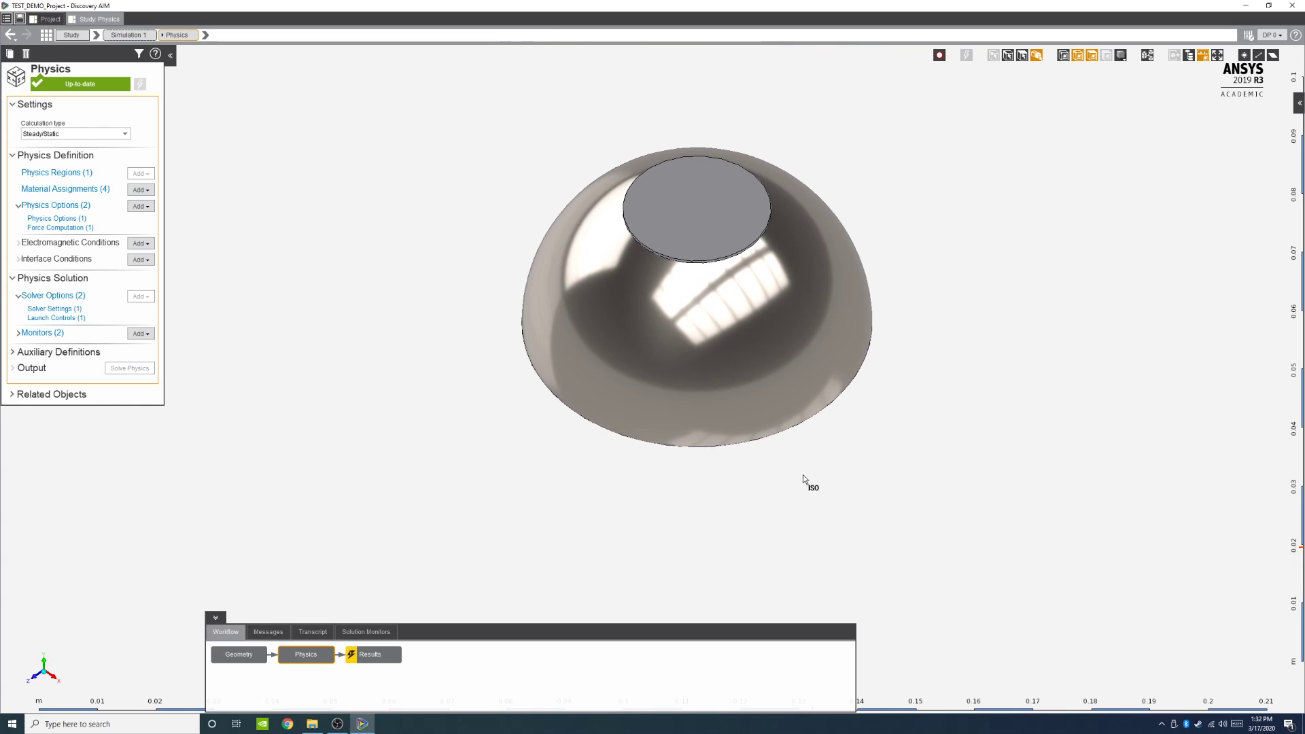
{"action": "middle_click_drag", "start_coordinate": [802, 480], "coordinate": [908, 500], "text": "shift"}
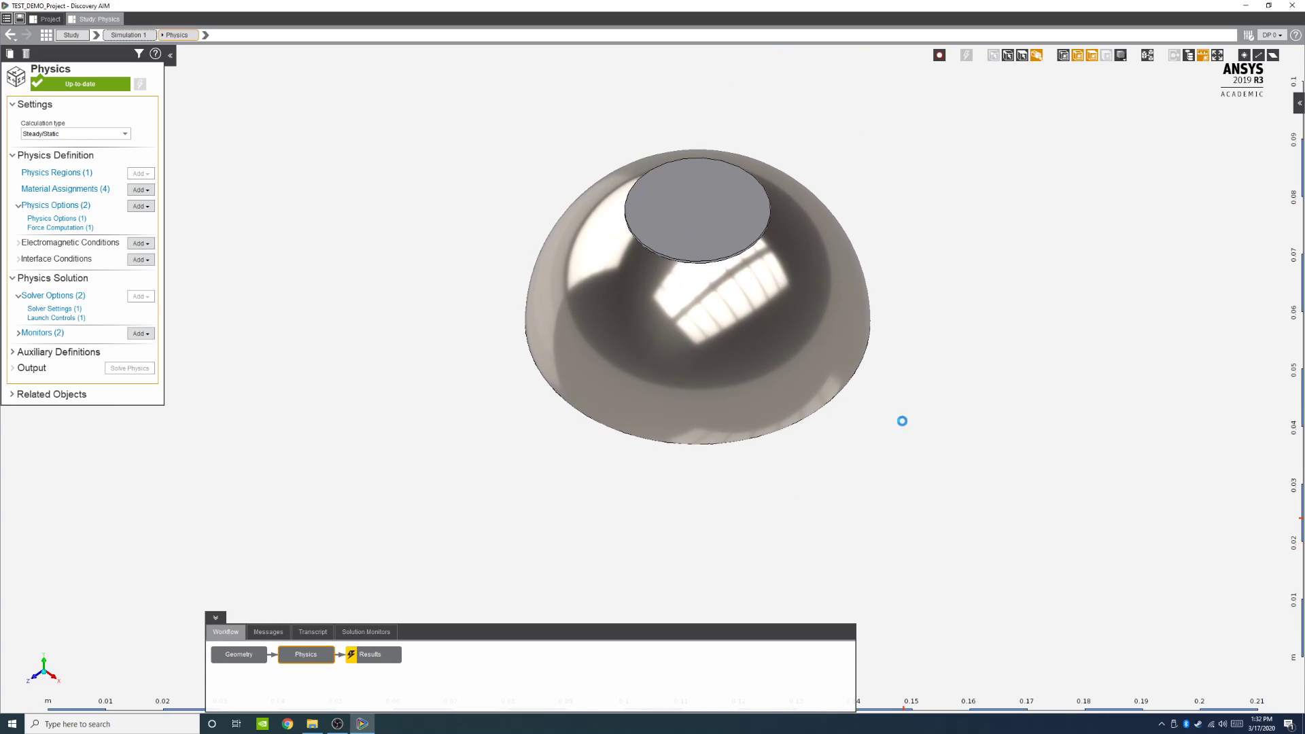
{"action": "middle_click_drag", "start_coordinate": [902, 421], "coordinate": [900, 352]}
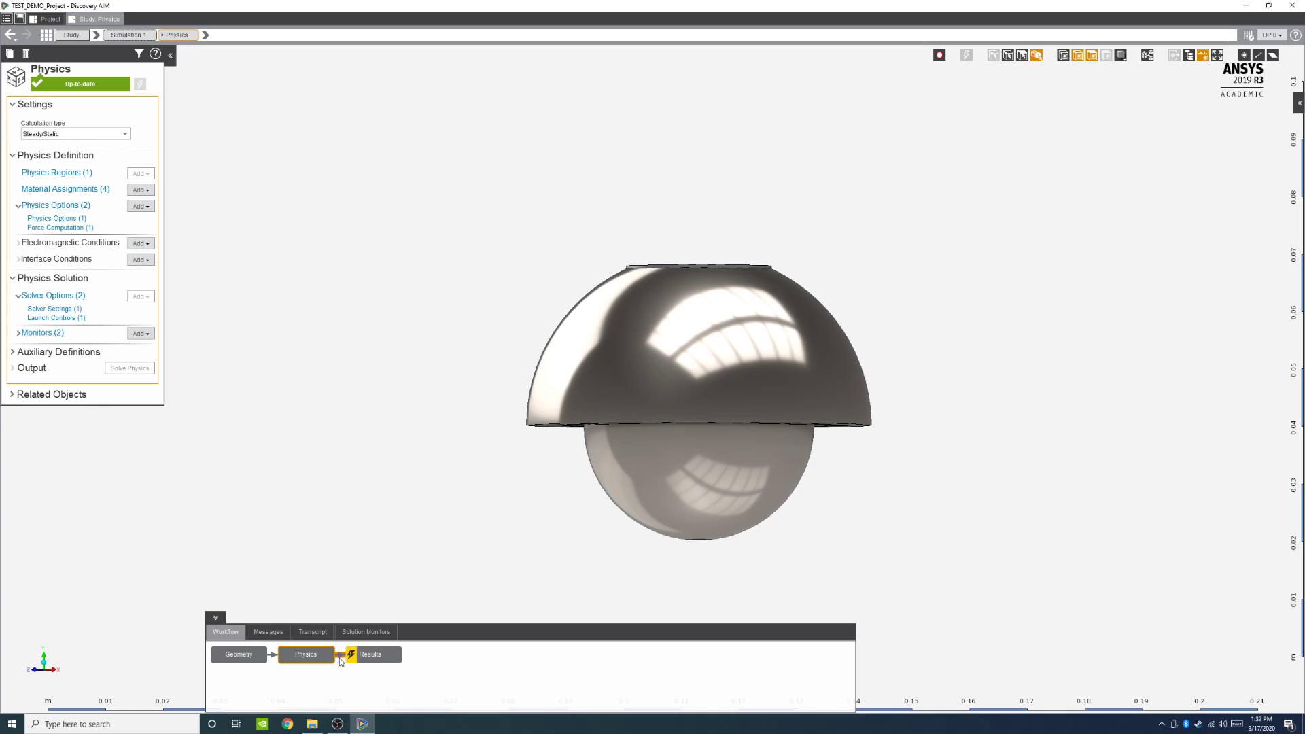
{"action": "left_click", "coordinate": [241, 655]}
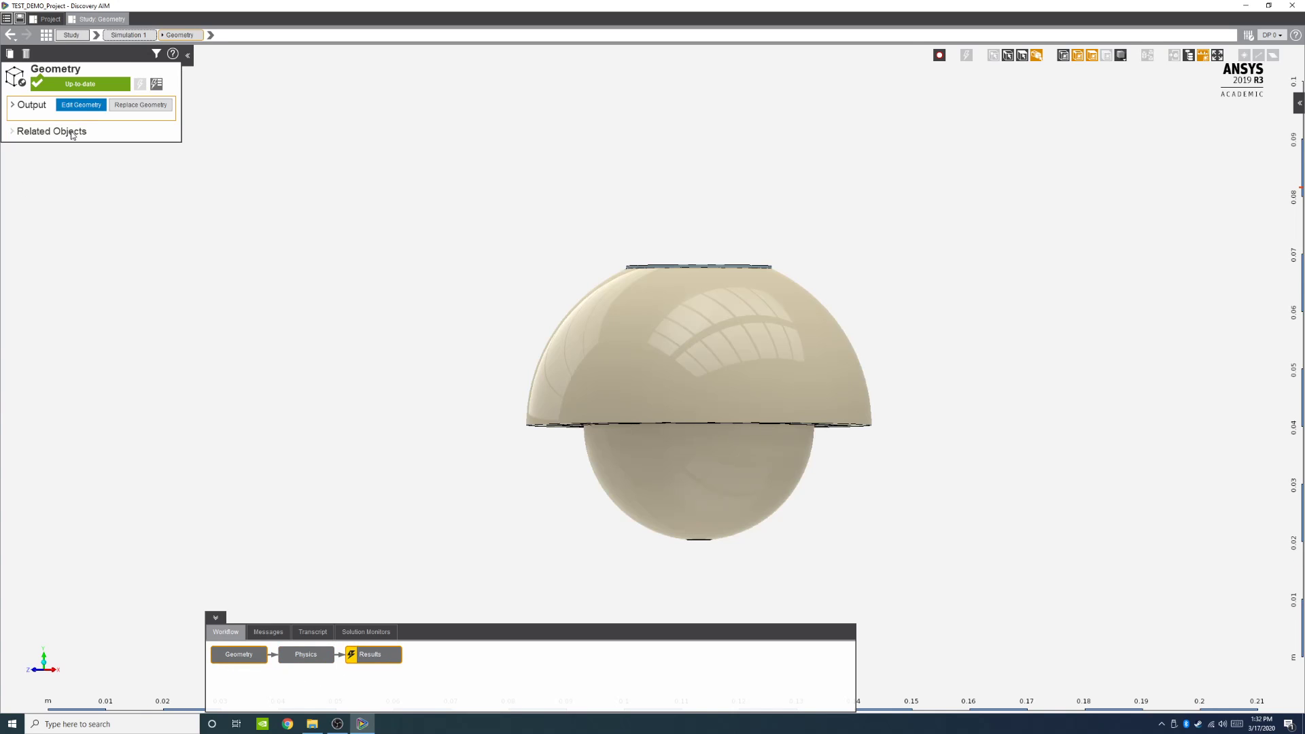
{"action": "left_click", "coordinate": [81, 104]}
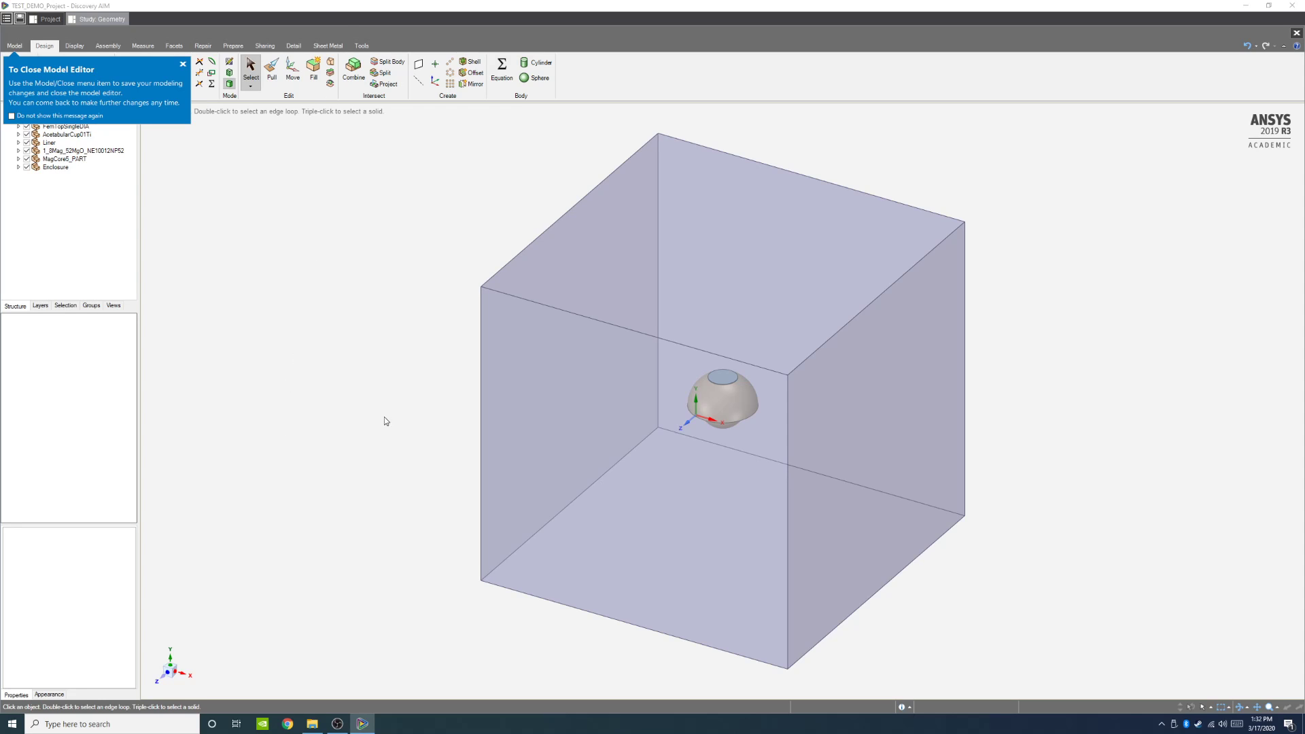
{"action": "left_click", "coordinate": [183, 64]}
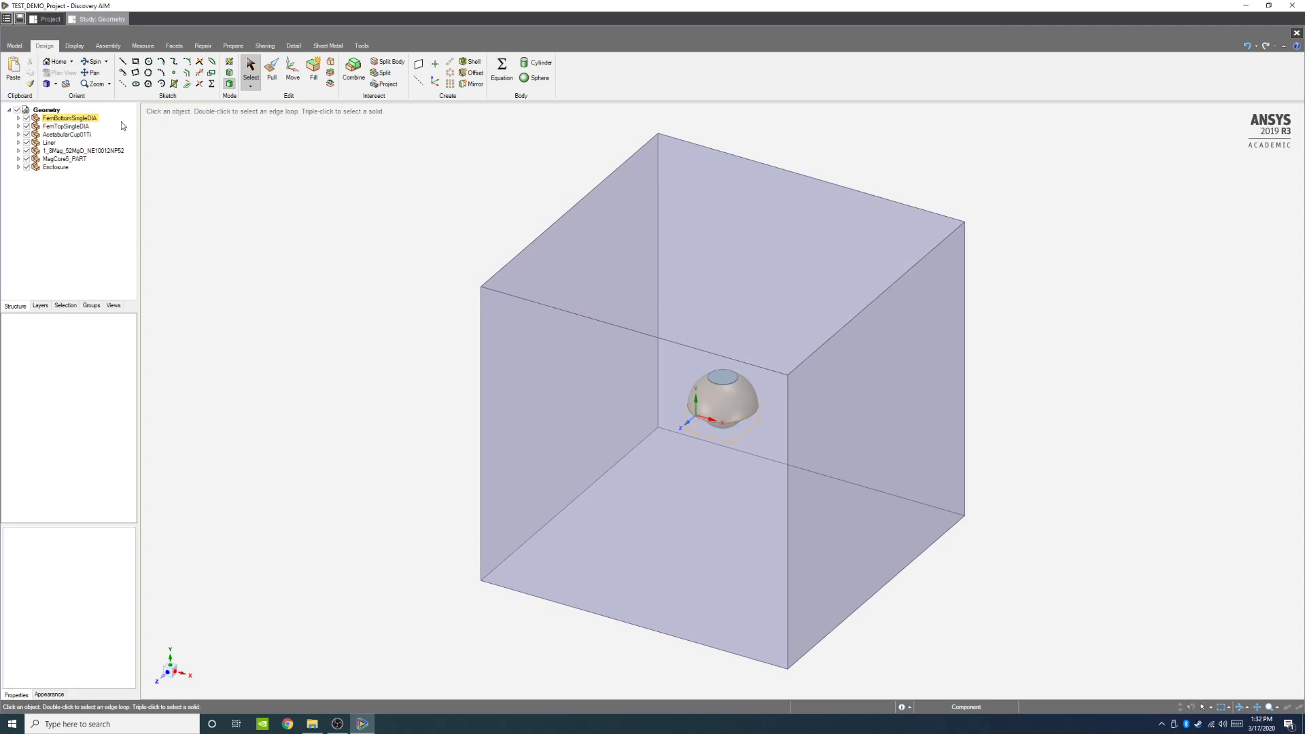
Step: Hide the Enclosure component so only the implant assembly is displayed
{"action": "left_click", "coordinate": [26, 168]}
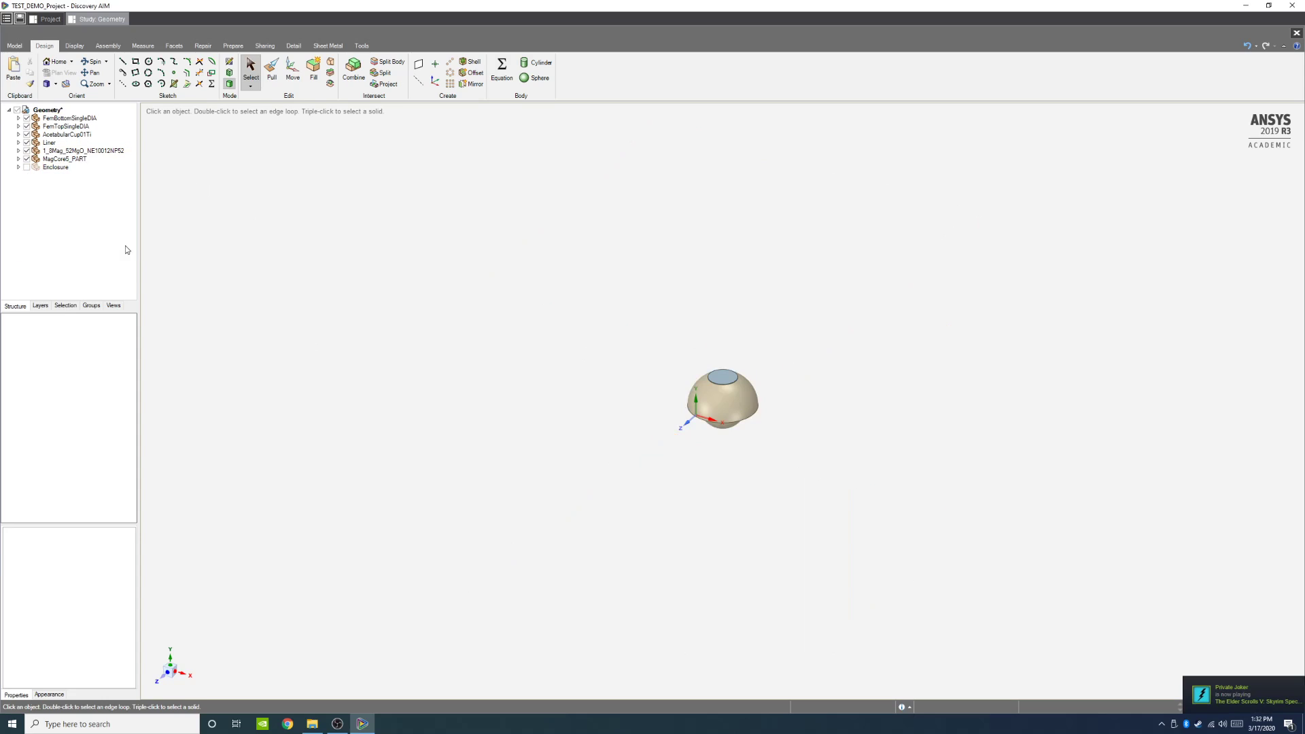
{"action": "scroll", "coordinate": [577, 350], "scroll_direction": "up", "scroll_amount": 3}
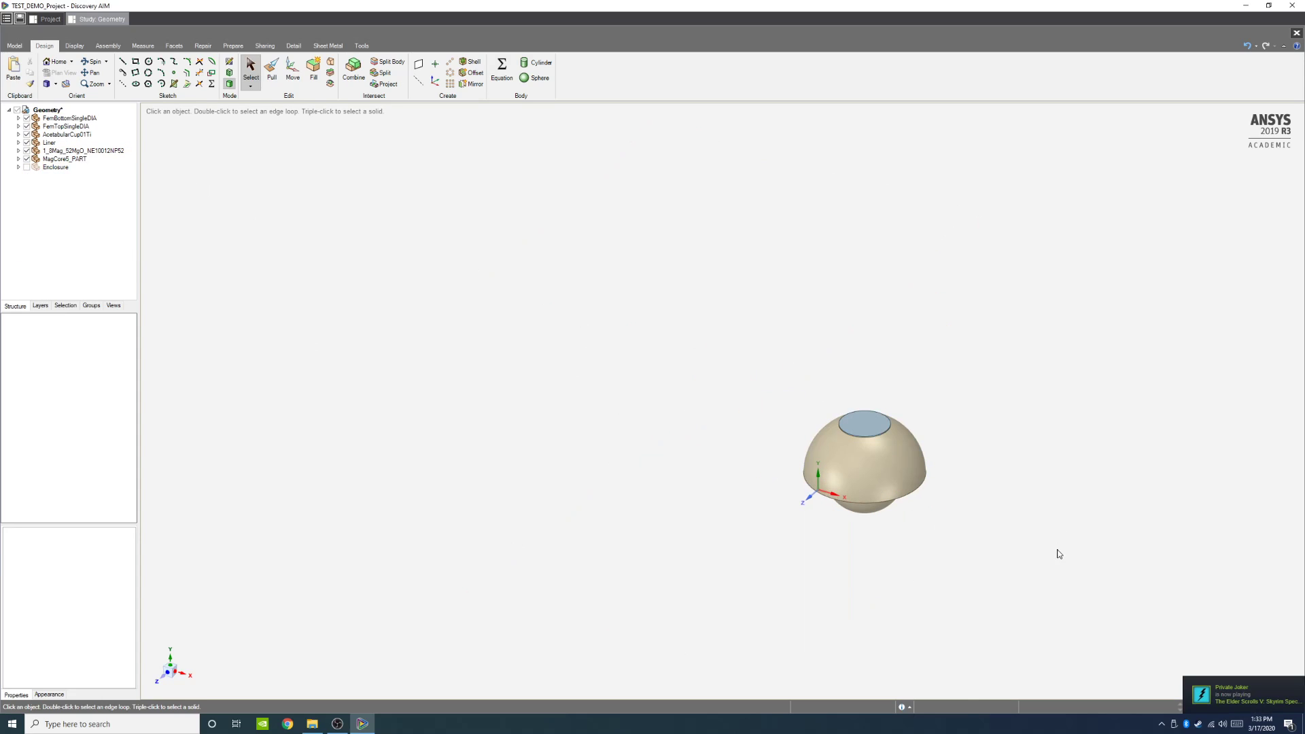
{"action": "middle_click_drag", "start_coordinate": [1058, 554], "coordinate": [900, 508]}
{"action": "scroll", "coordinate": [786, 340], "scroll_direction": "up", "scroll_amount": 2}
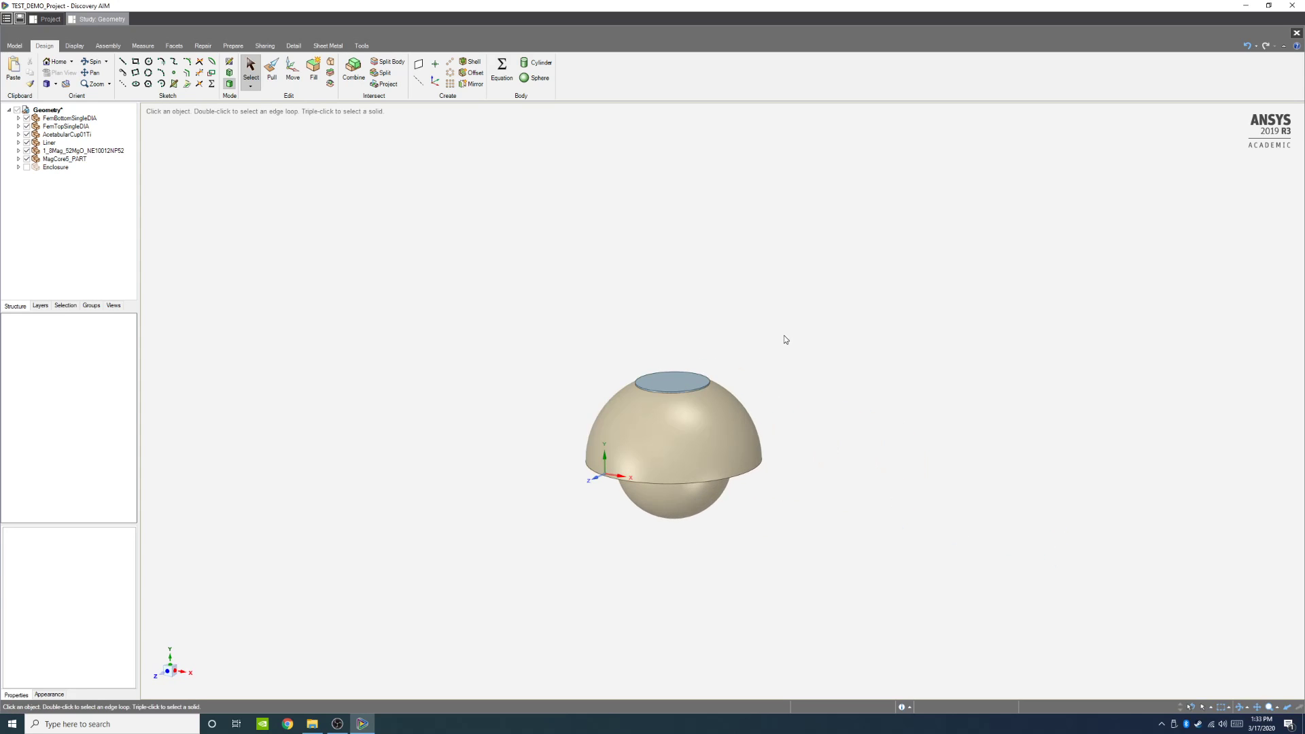
{"action": "scroll", "coordinate": [786, 340], "scroll_direction": "up", "scroll_amount": 1}
{"action": "middle_click_drag", "start_coordinate": [784, 387], "coordinate": [802, 461]}
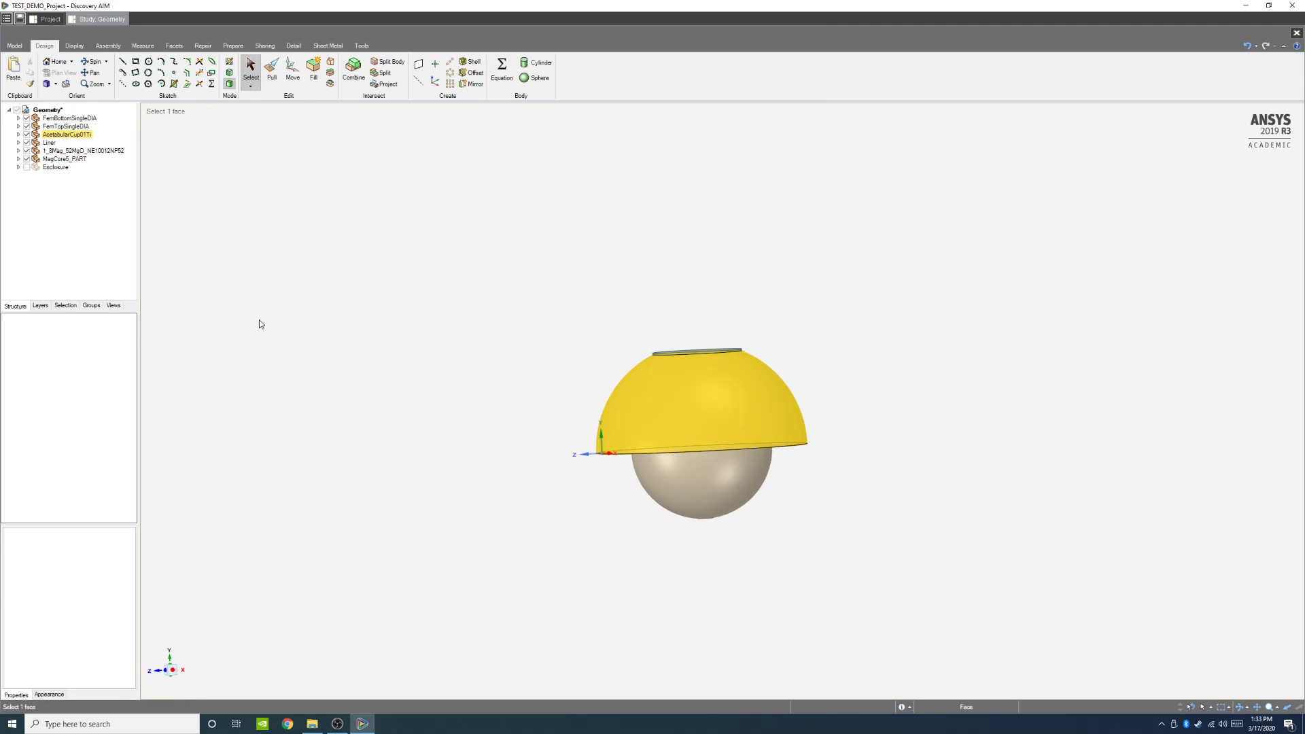
{"action": "left_click", "coordinate": [92, 306]}
{"action": "left_click", "coordinate": [29, 305]}
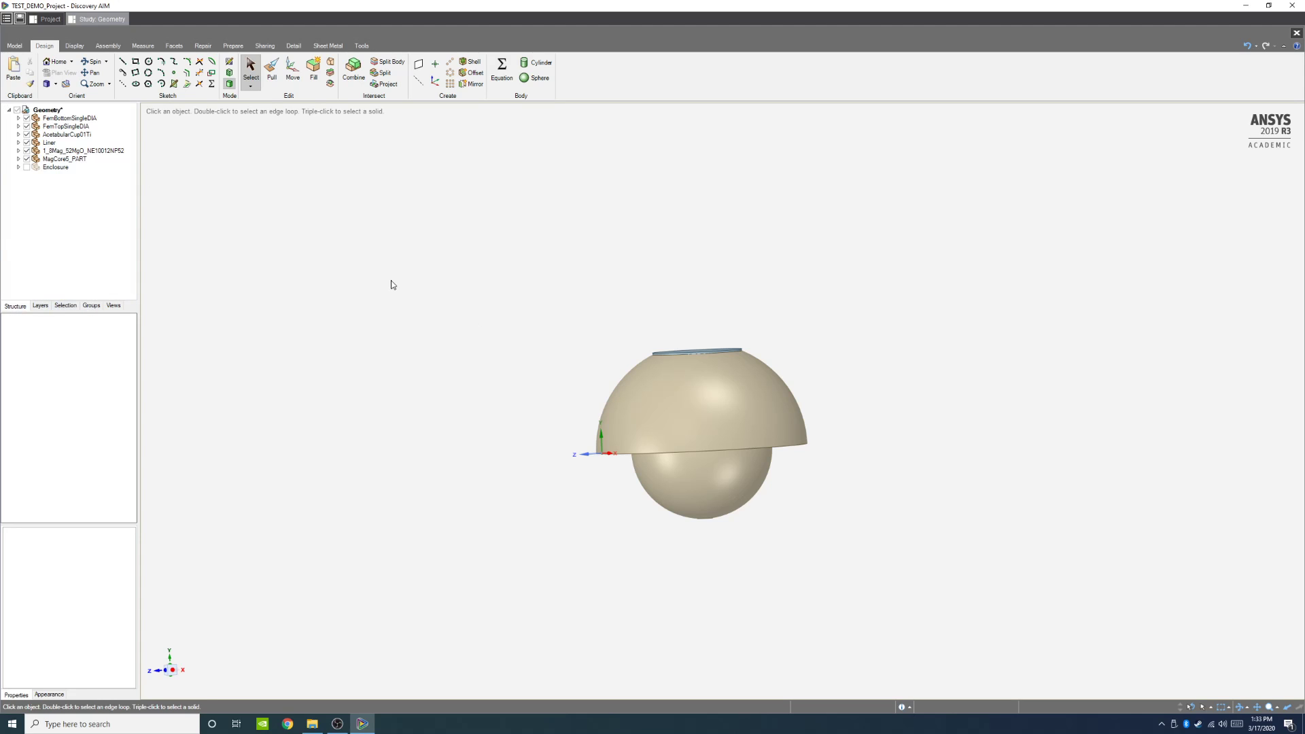
{"action": "middle_click_drag", "start_coordinate": [680, 435], "coordinate": [760, 469]}
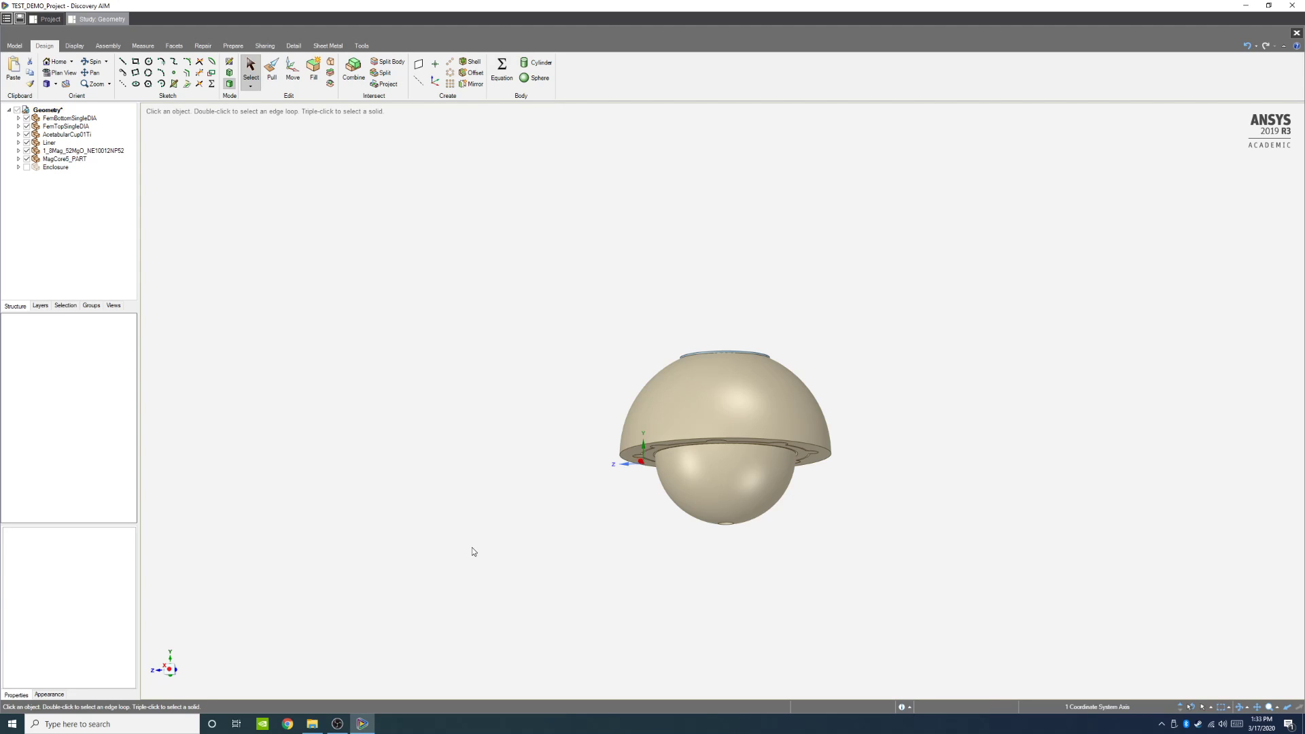
{"action": "left_click", "coordinate": [170, 671]}
{"action": "scroll", "coordinate": [916, 429], "scroll_direction": "up", "scroll_amount": 5}
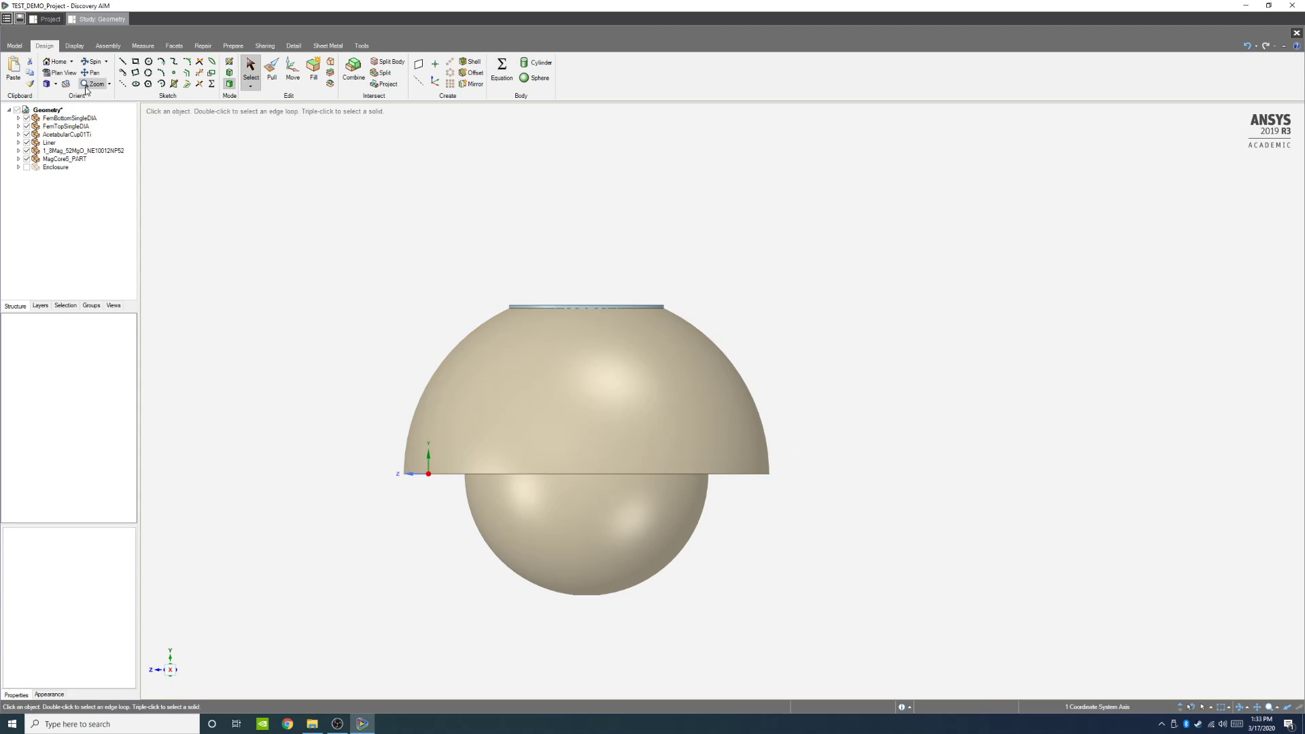
{"action": "left_click", "coordinate": [119, 47]}
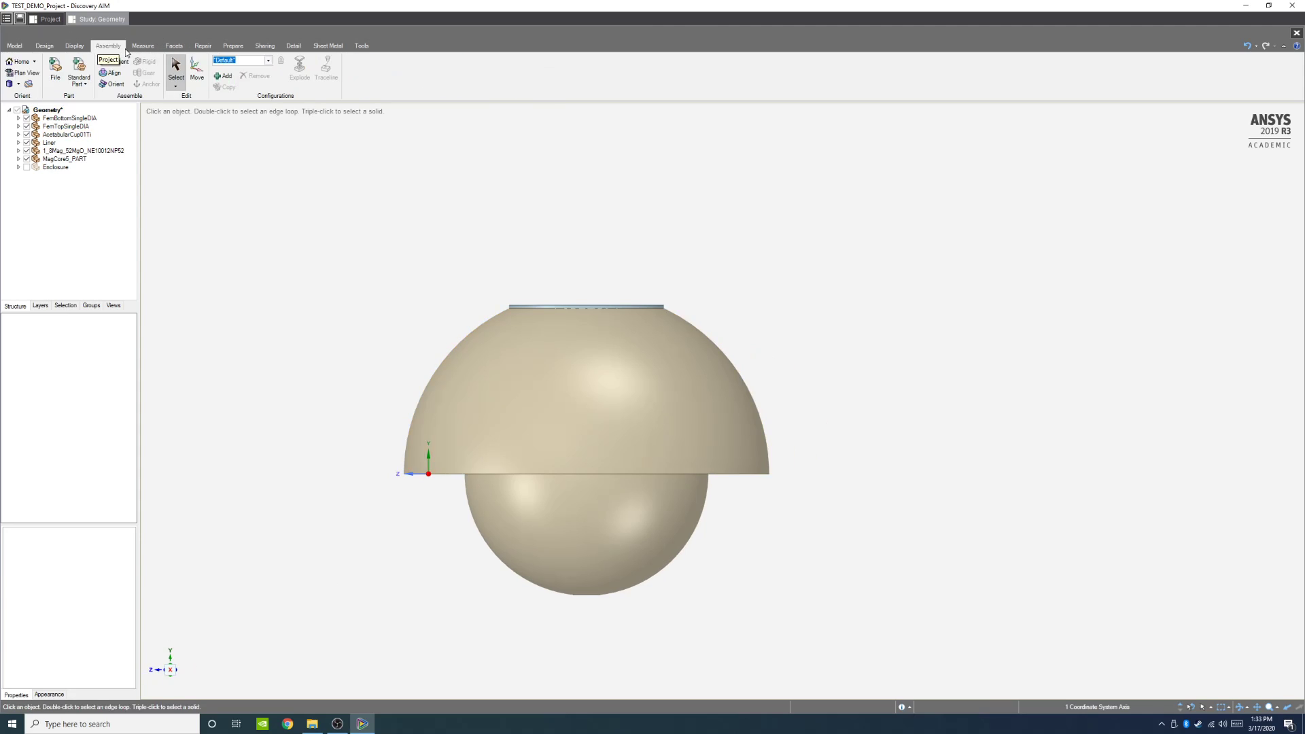
{"action": "left_click", "coordinate": [44, 45]}
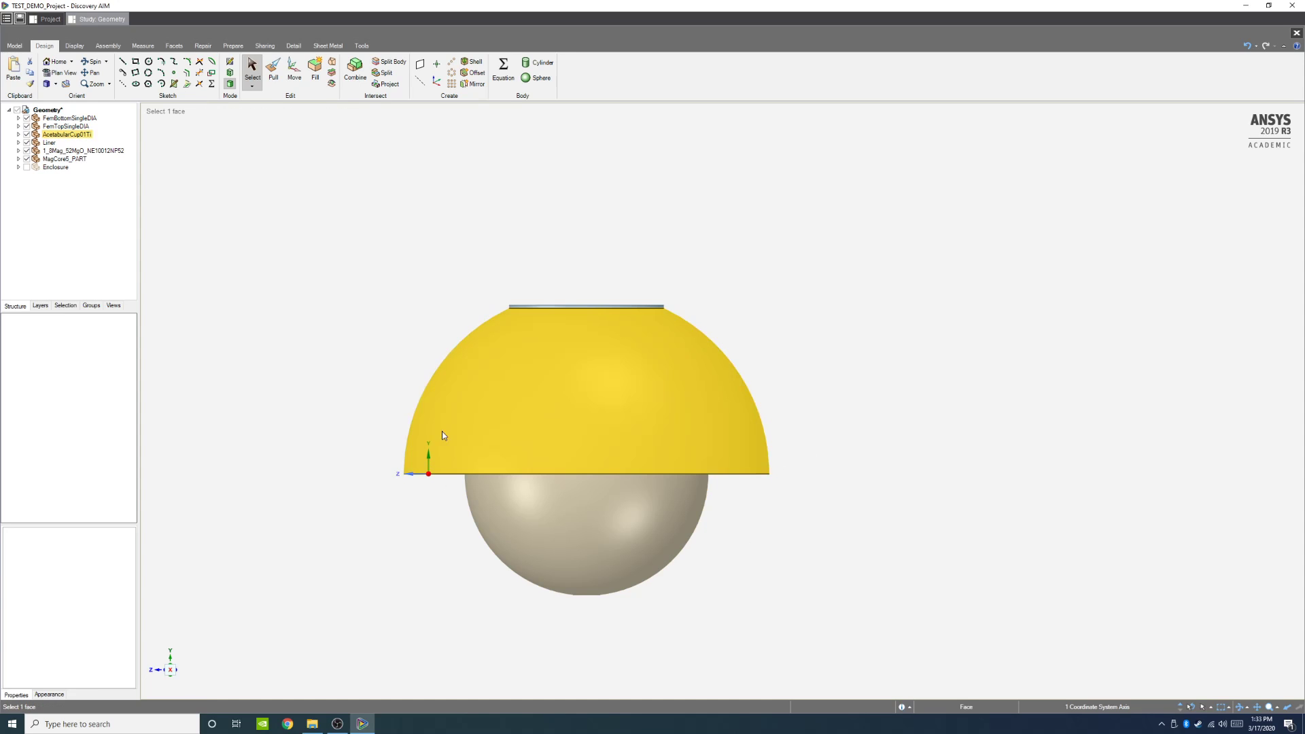
Step: Examine the implant bodies by selecting them and the FemBottomSingleDIA component in the structure tree
{"action": "left_click_drag", "start_coordinate": [465, 369], "coordinate": [718, 603]}
{"action": "left_click_drag", "start_coordinate": [460, 349], "coordinate": [718, 621]}
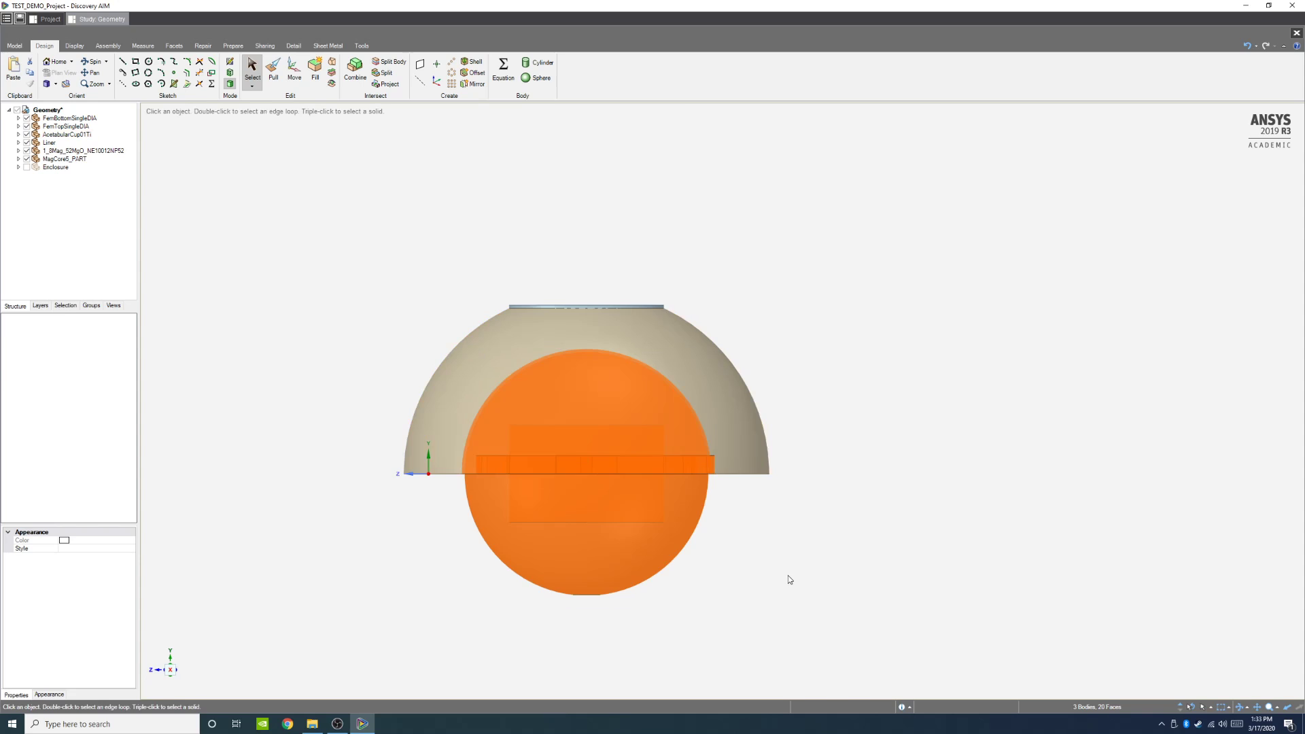
{"action": "mouse_move", "coordinate": [786, 577]}
{"action": "middle_mouse_down"}
{"action": "mouse_move", "coordinate": [778, 439]}
{"action": "mouse_move", "coordinate": [804, 571]}
{"action": "middle_mouse_up"}
{"action": "left_click", "coordinate": [843, 304]}
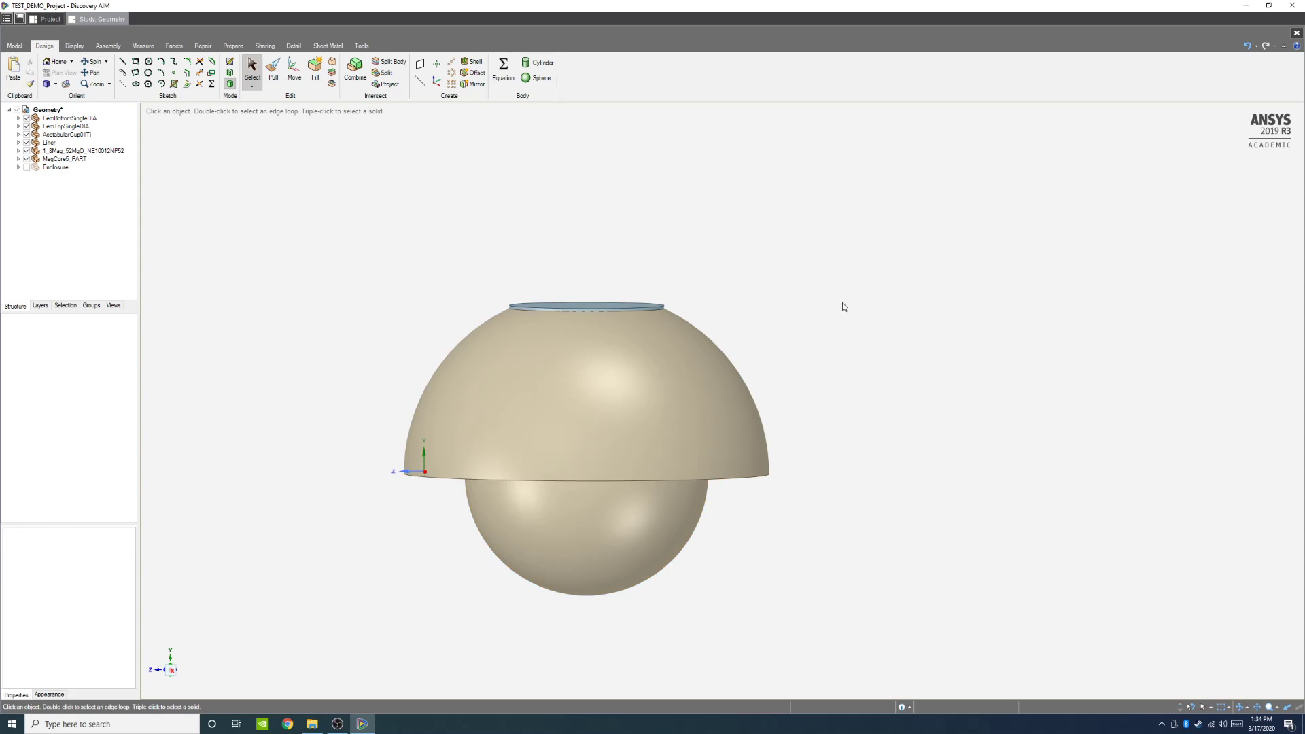
{"action": "left_click", "coordinate": [476, 342]}
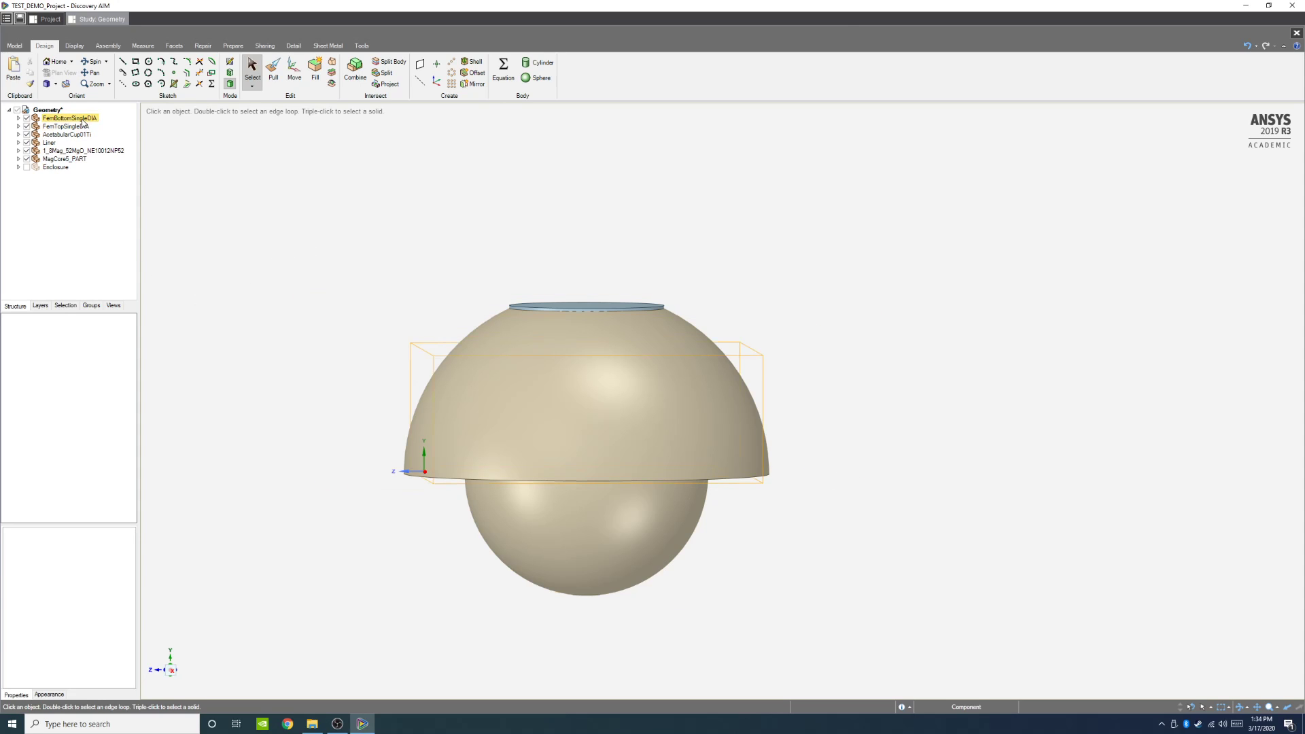
{"action": "left_click", "coordinate": [54, 119]}
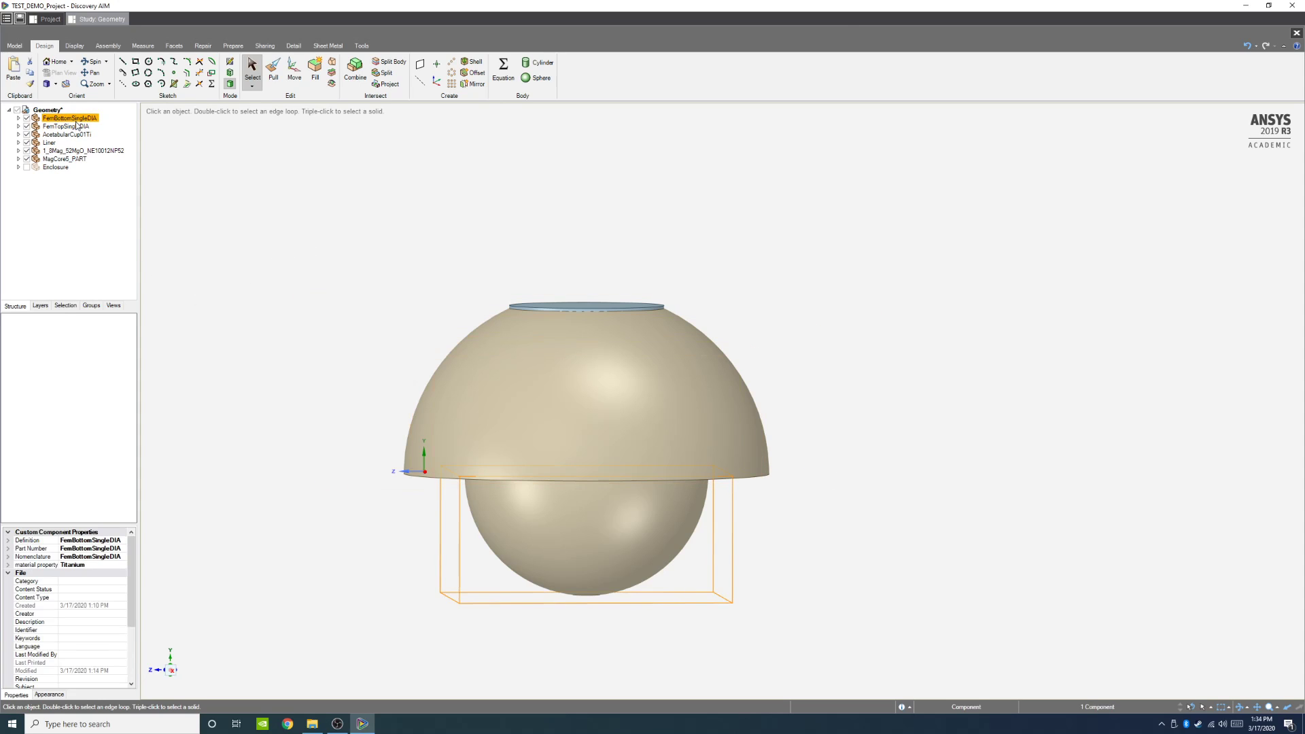
{"action": "scroll", "coordinate": [639, 585], "scroll_direction": "up", "scroll_amount": 4}
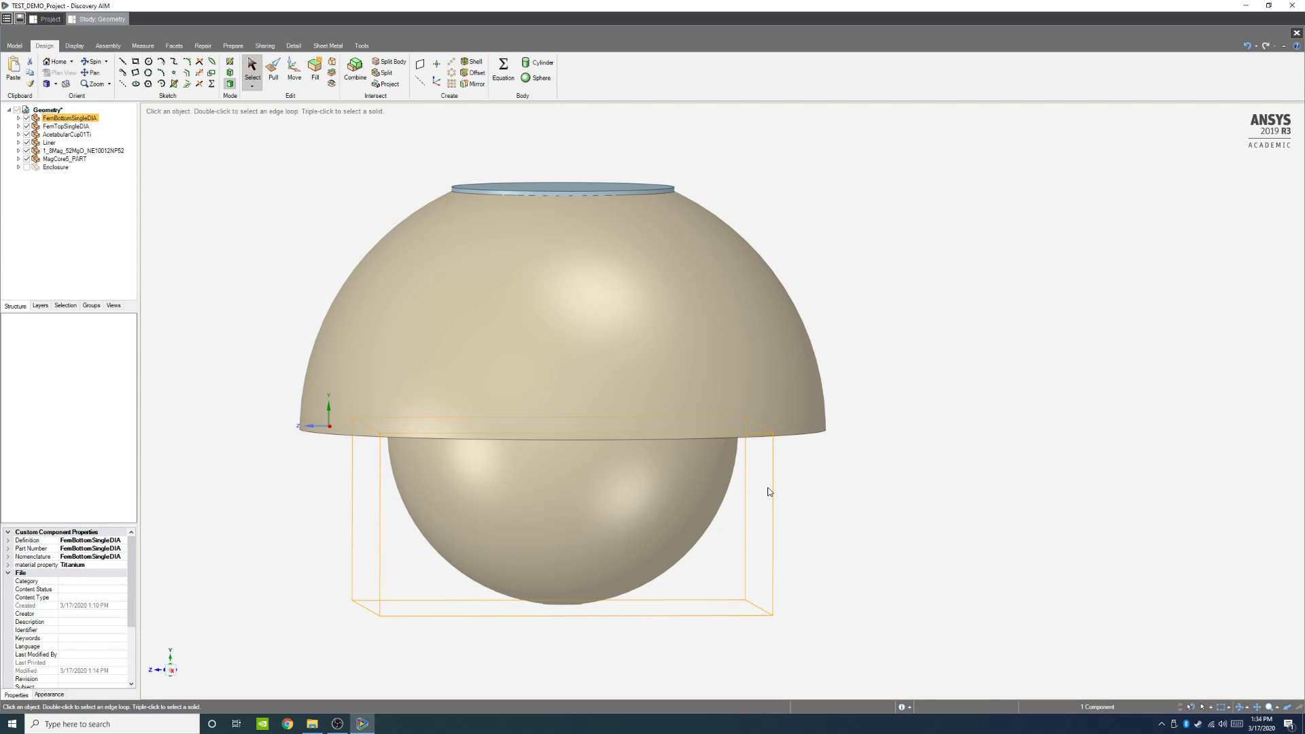
{"action": "middle_click_drag", "start_coordinate": [966, 599], "coordinate": [947, 577]}
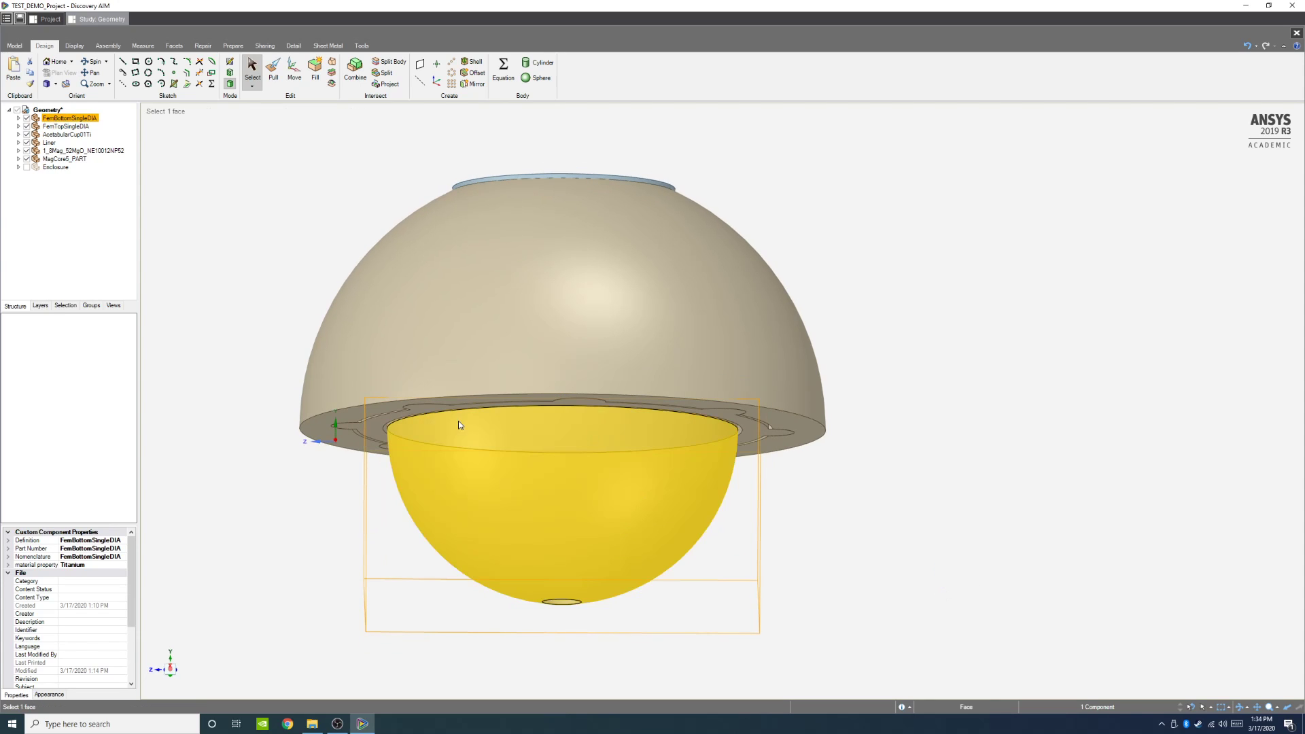
{"action": "middle_click_drag", "start_coordinate": [880, 516], "coordinate": [882, 534]}
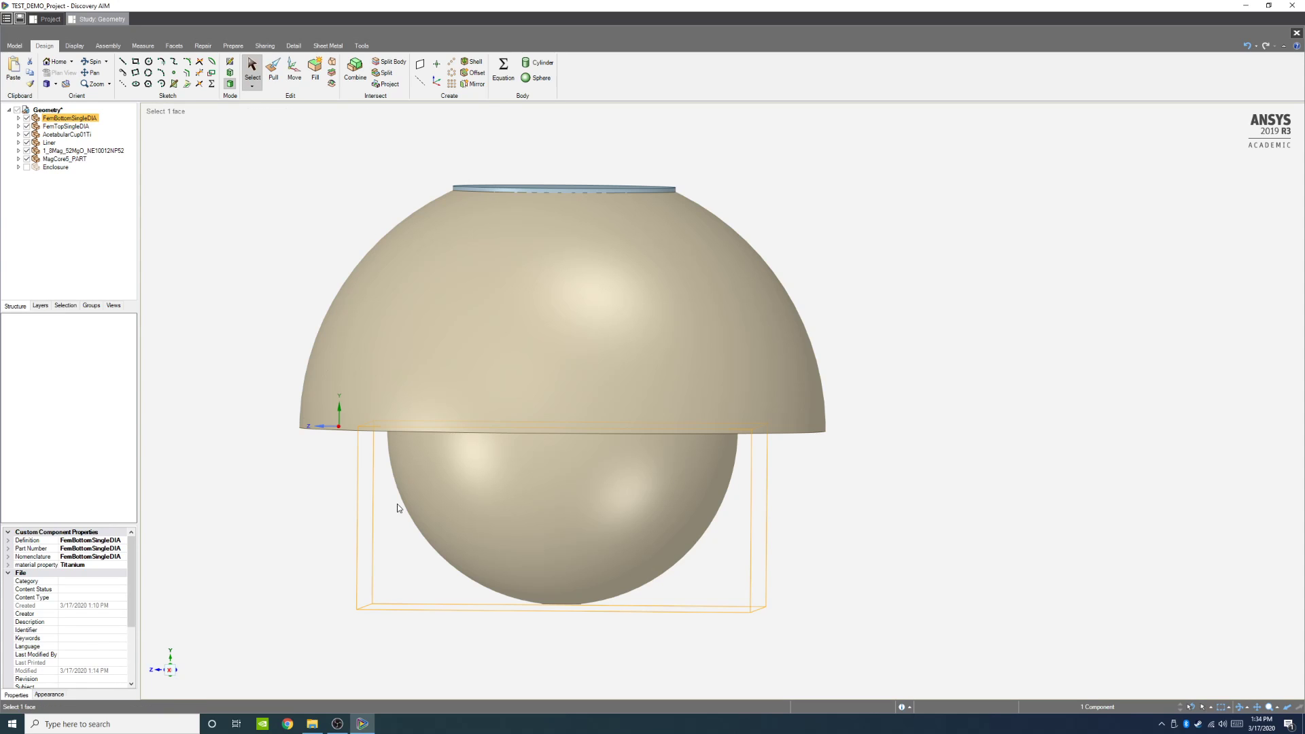
{"action": "left_click_drag", "start_coordinate": [344, 381], "coordinate": [761, 636]}
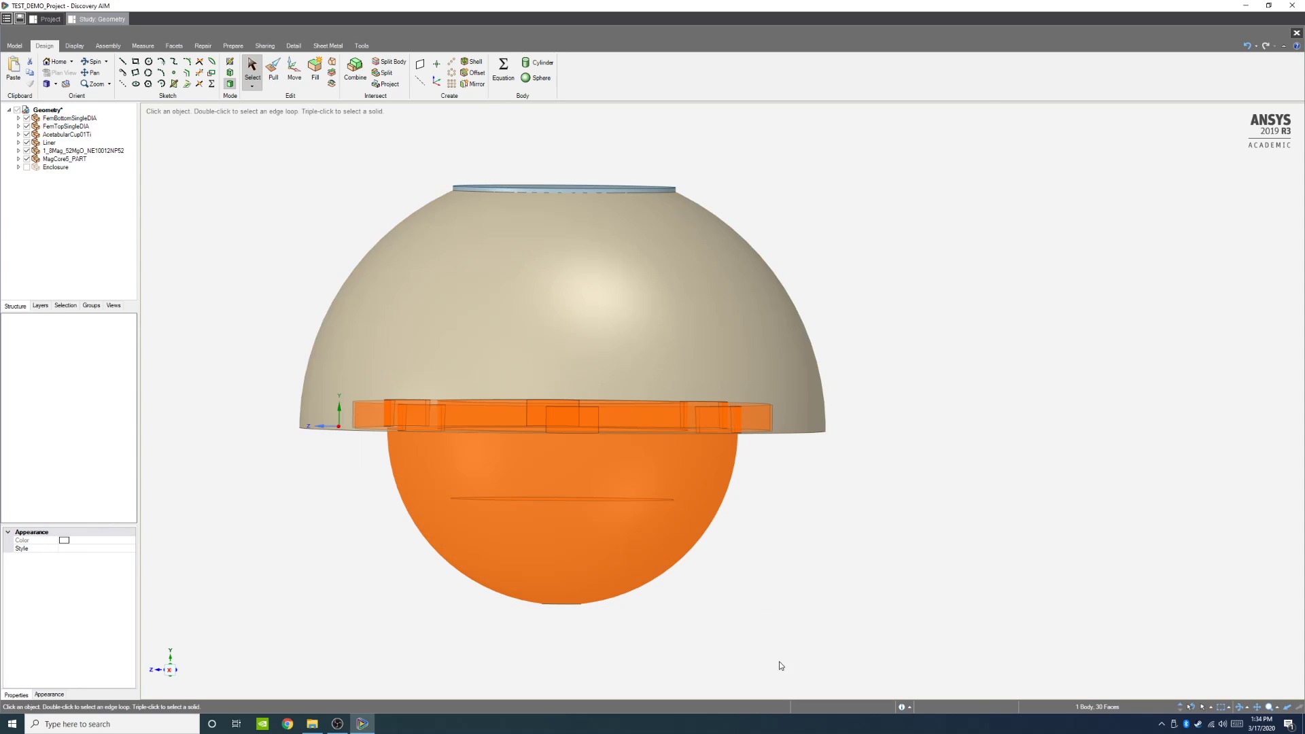
{"action": "middle_click_drag", "start_coordinate": [820, 634], "coordinate": [816, 588]}
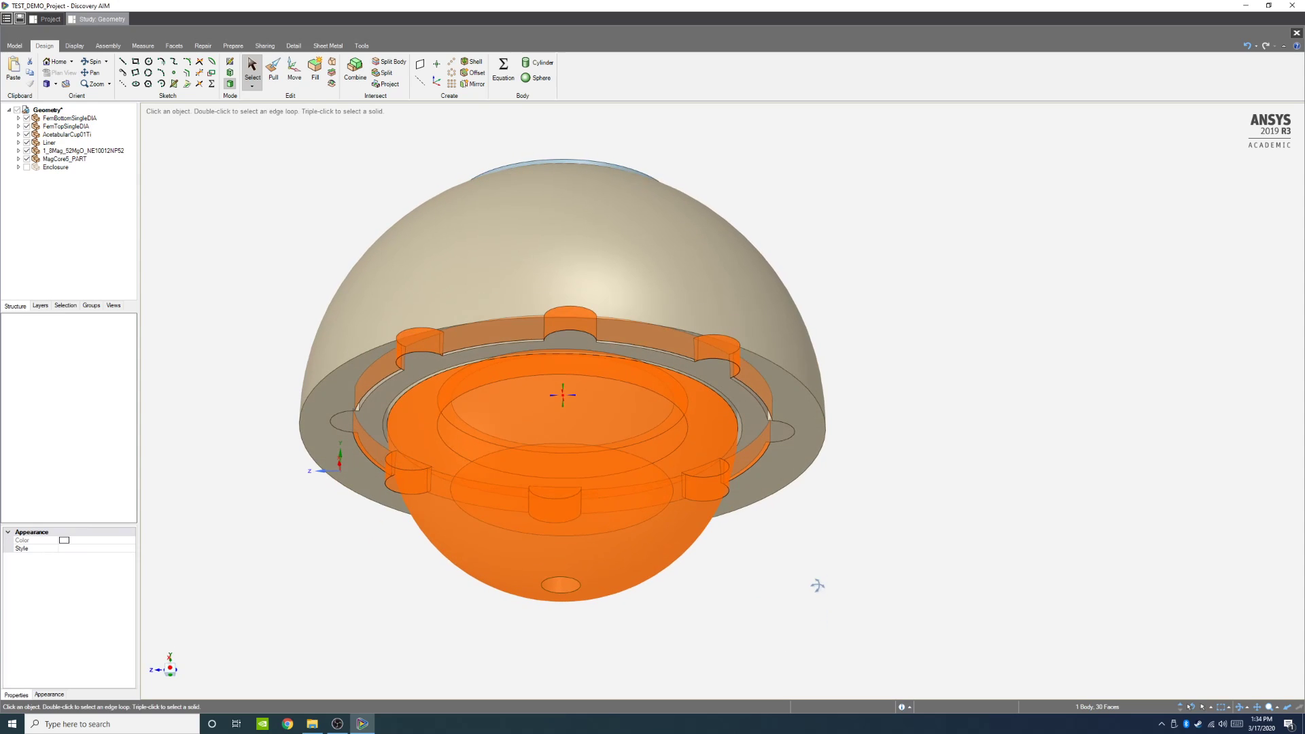
{"action": "left_click", "coordinate": [230, 206]}
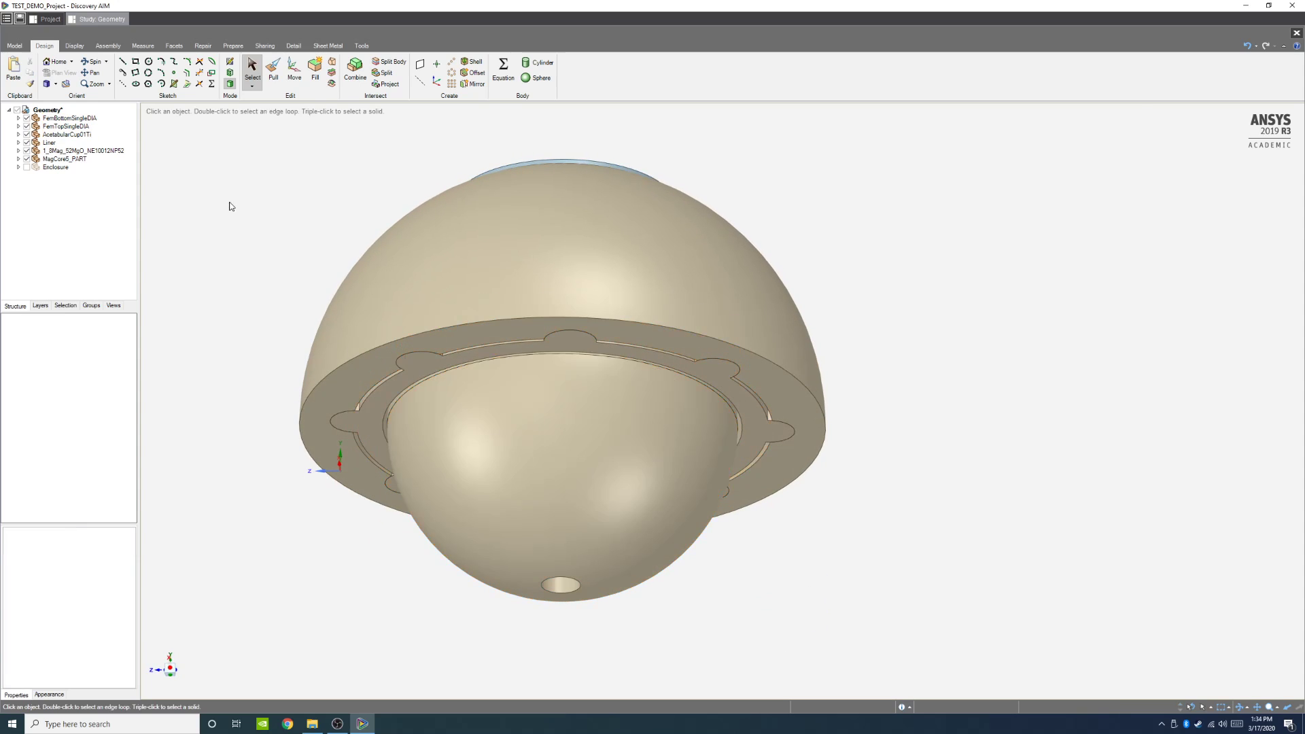
{"action": "left_click", "coordinate": [70, 118]}
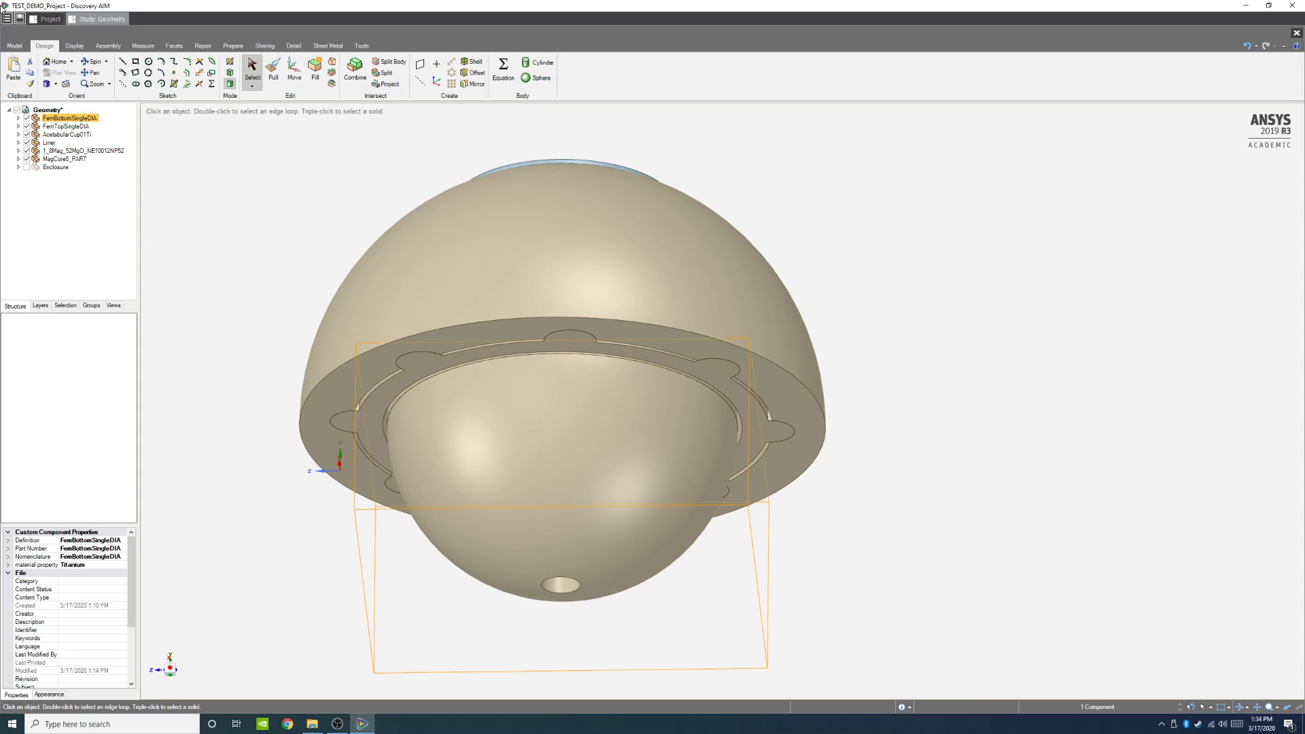
{"action": "key", "text": "shift"}
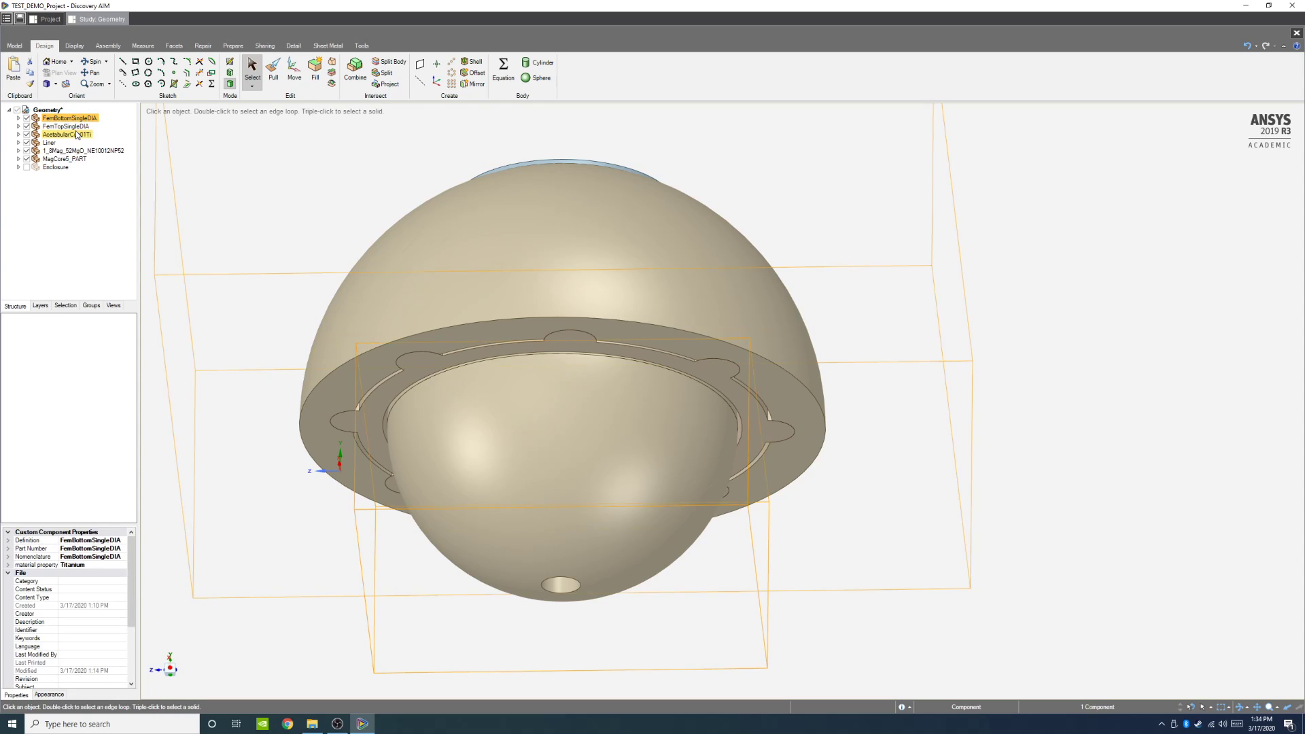
{"action": "mouse_move", "coordinate": [204, 140]}
{"action": "middle_mouse_down"}
{"action": "mouse_move", "coordinate": [218, 140]}
{"action": "mouse_move", "coordinate": [218, 204]}
{"action": "mouse_move", "coordinate": [211, 166]}
{"action": "mouse_move", "coordinate": [207, 184]}
{"action": "middle_mouse_up"}
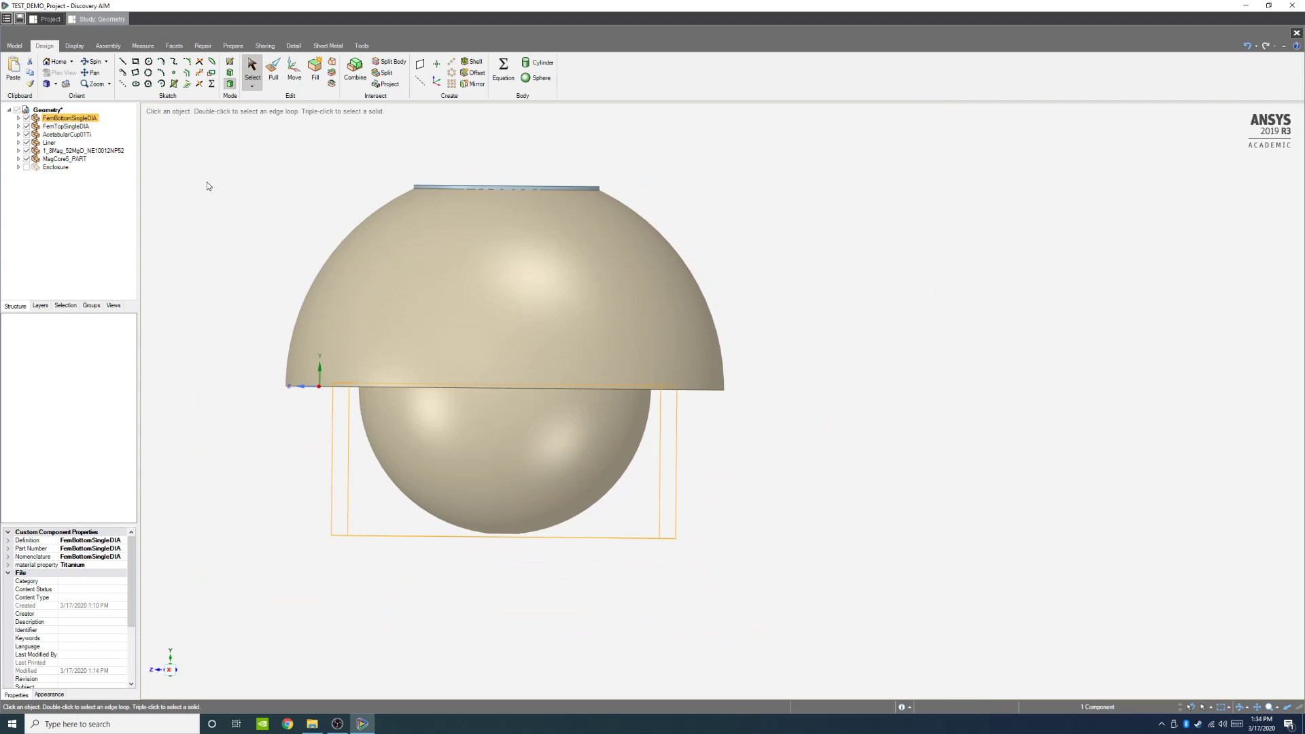
Step: Move the MagCore5_PART component up in the structure tree beneath FemTopSingleDIA
{"action": "left_click", "coordinate": [71, 160]}
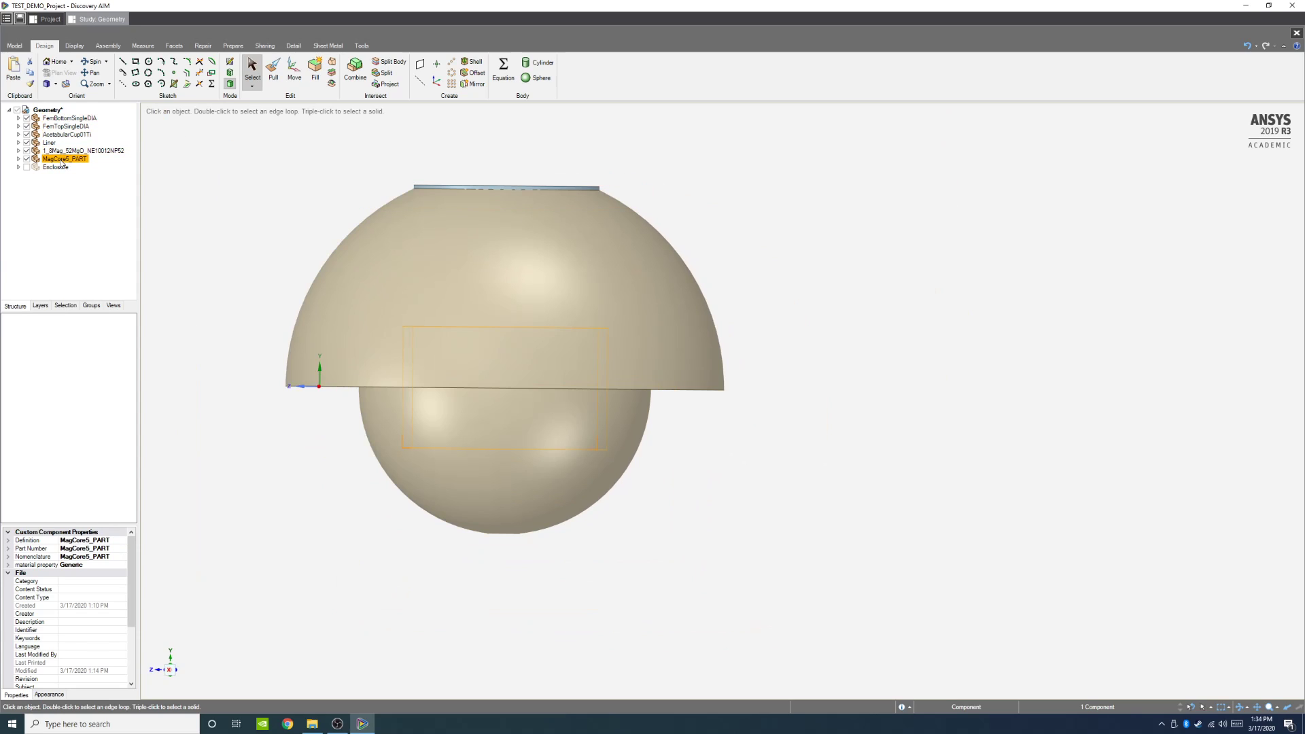
{"action": "left_click_drag", "start_coordinate": [60, 157], "coordinate": [62, 131]}
{"action": "left_click", "coordinate": [19, 126]}
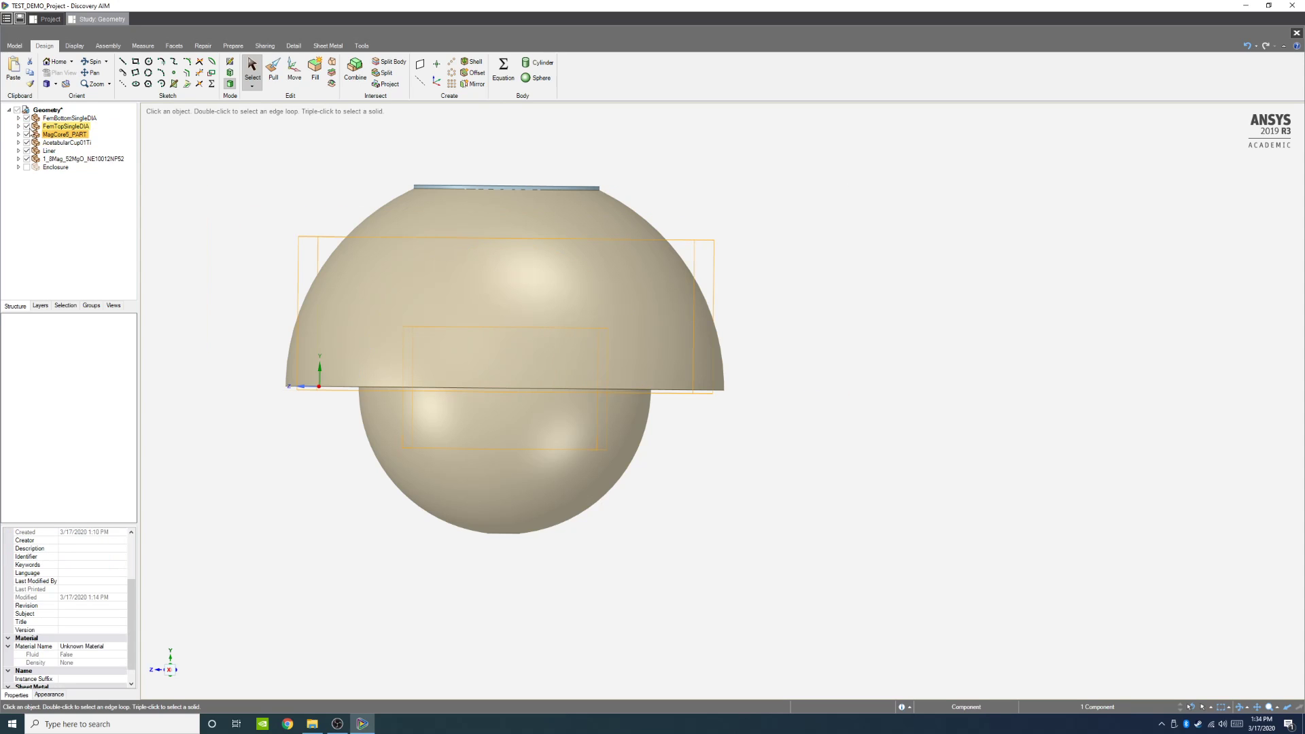
Step: Try to rotate the FemBottomSingleDIA, FemTopSingleDIA and MagCore5_PART components together with the Move tool's rotation handle
{"action": "left_click", "coordinate": [68, 118]}
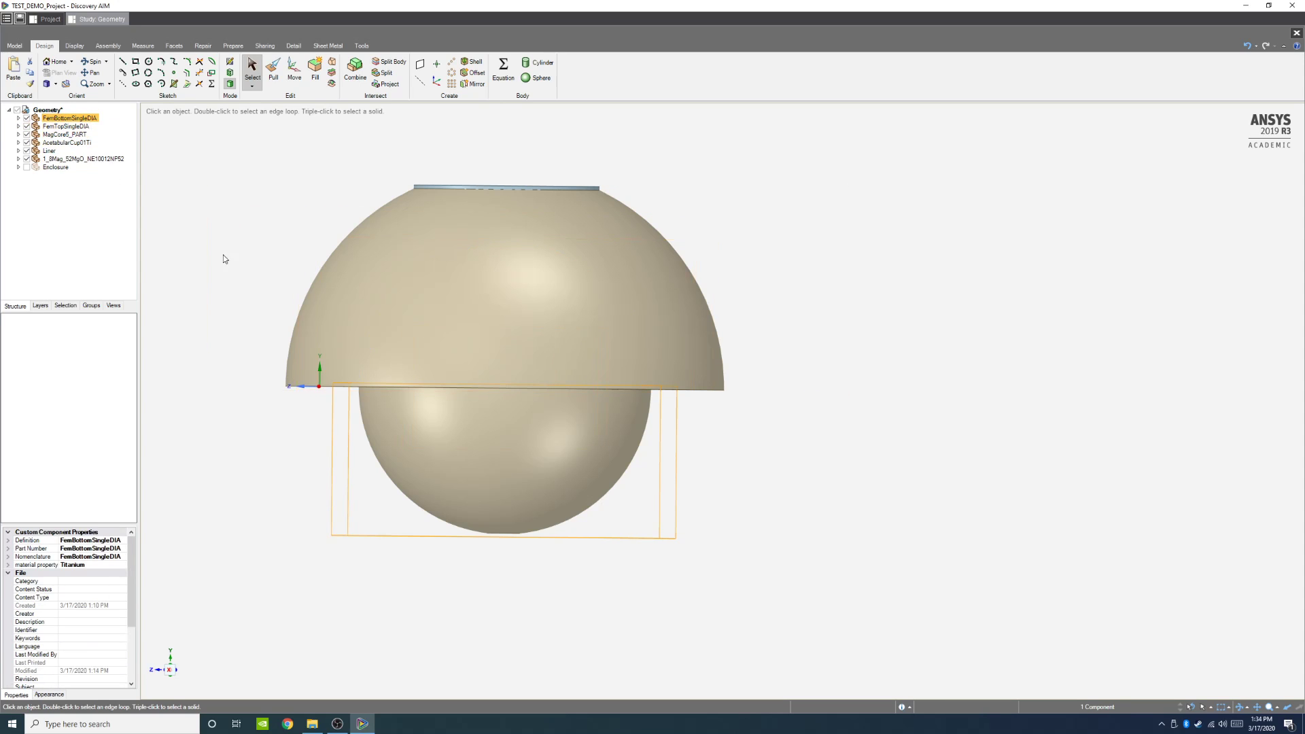
{"action": "left_click", "coordinate": [79, 135]}
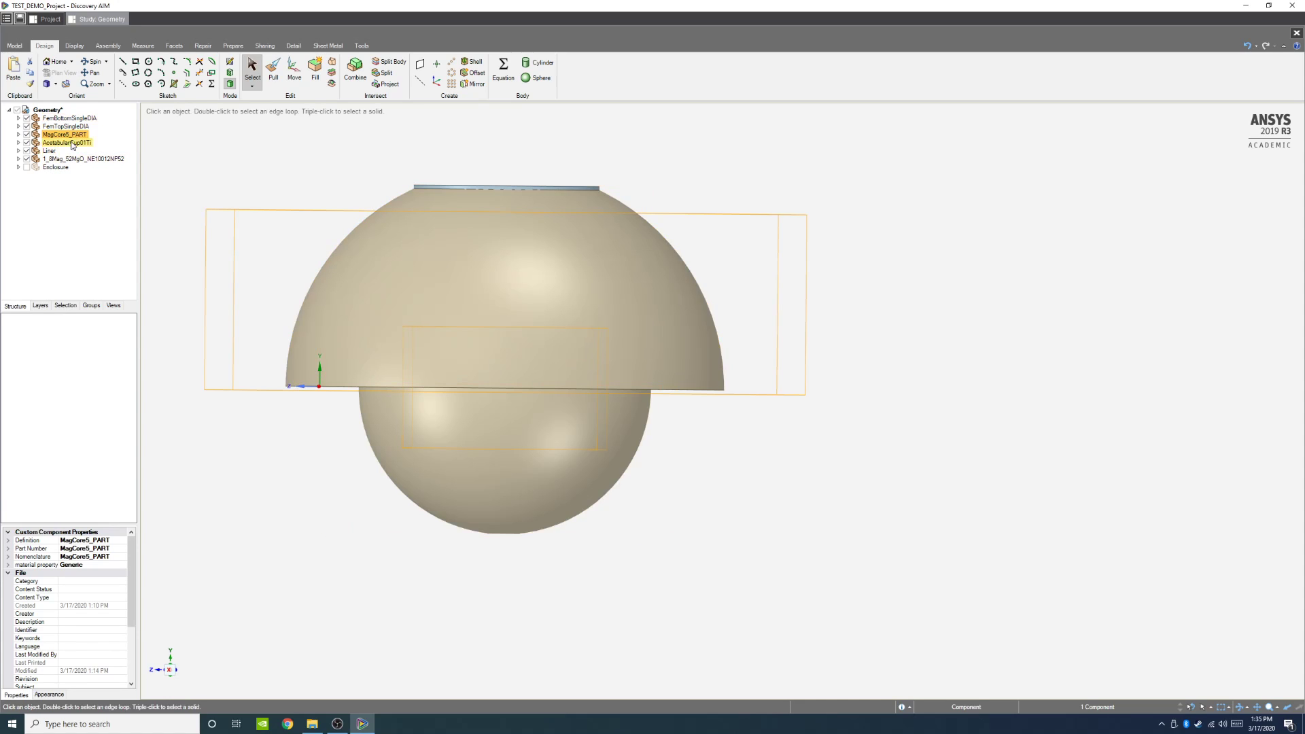
{"action": "left_click", "coordinate": [69, 119]}
{"action": "key", "text": "shift"}
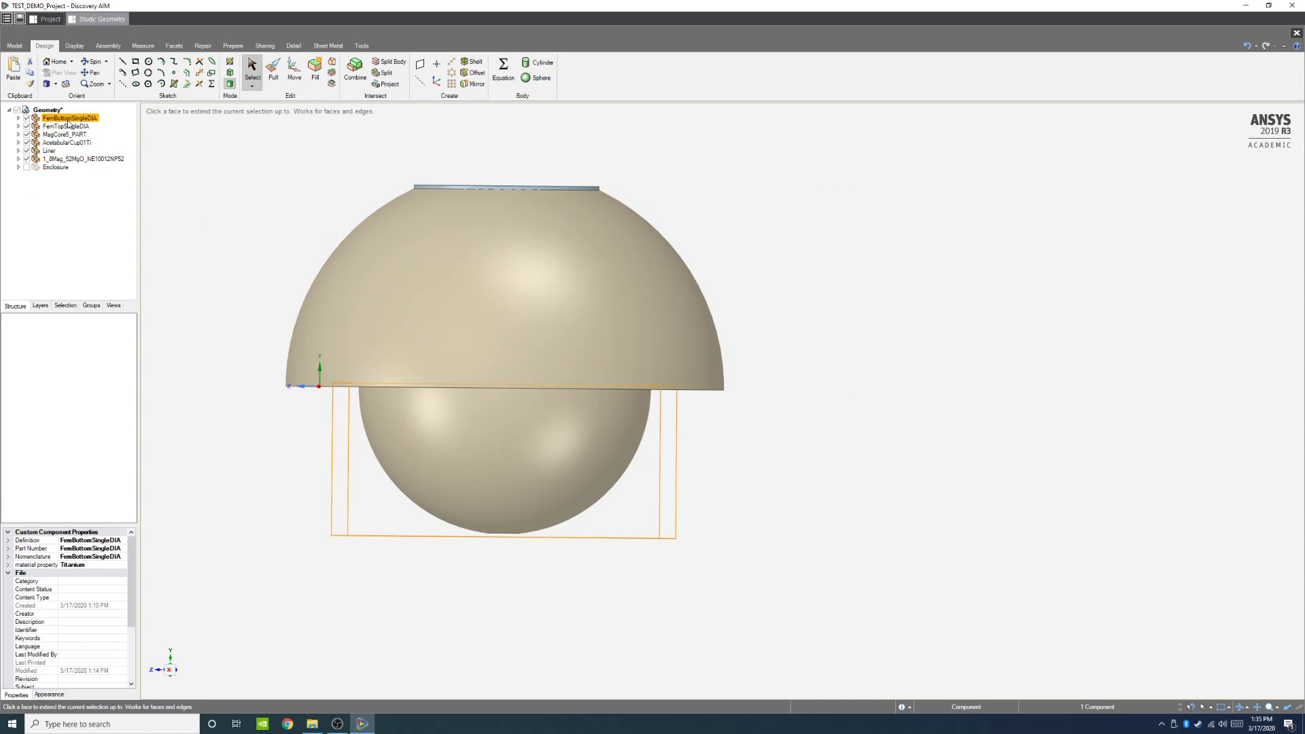
{"action": "left_click", "coordinate": [69, 125], "text": "shift"}
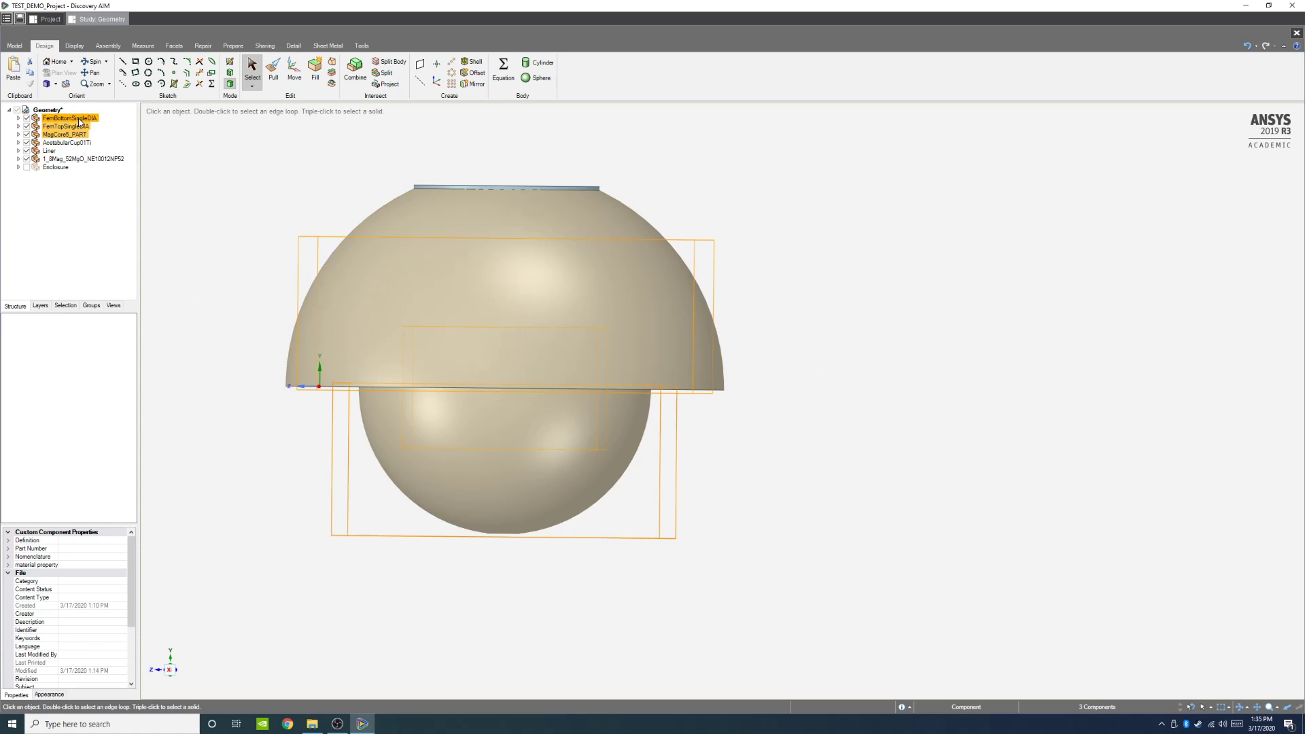
{"action": "left_click", "coordinate": [291, 77]}
{"action": "scroll", "coordinate": [506, 417], "scroll_direction": "up", "scroll_amount": 3}
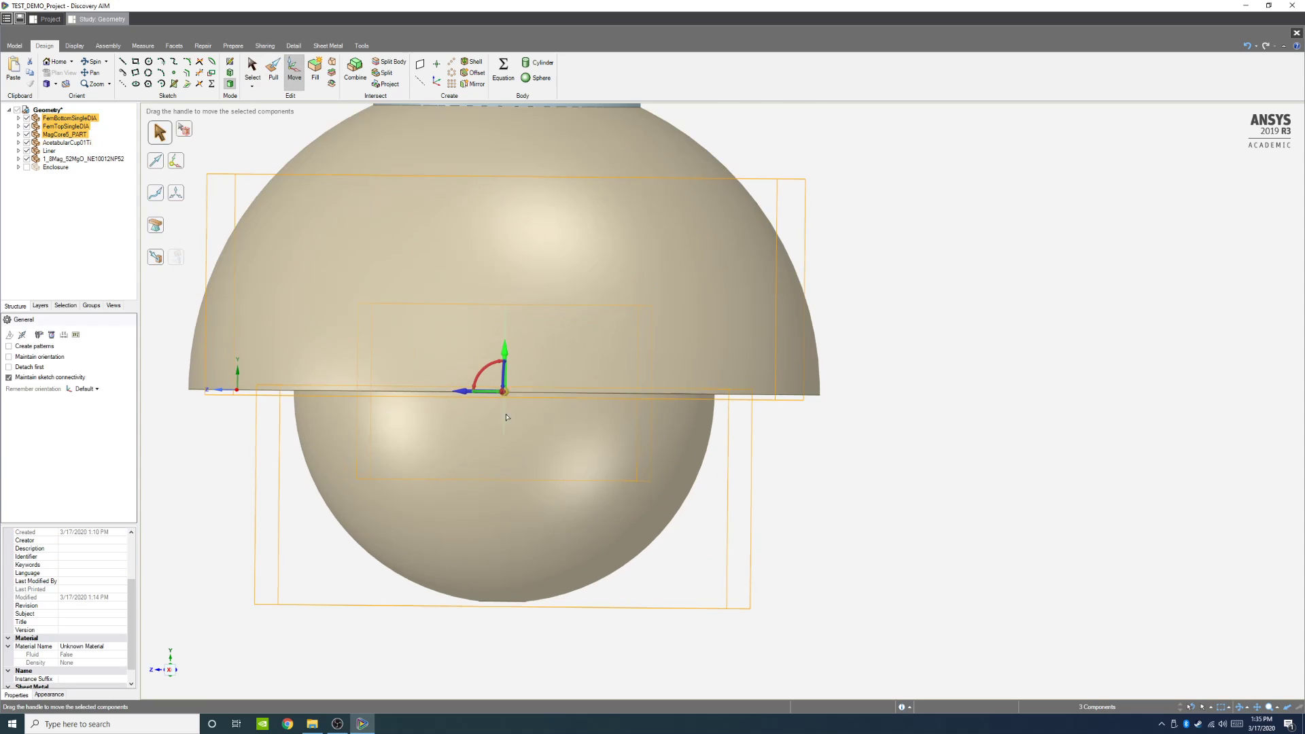
{"action": "middle_click_drag", "start_coordinate": [185, 554], "coordinate": [165, 612]}
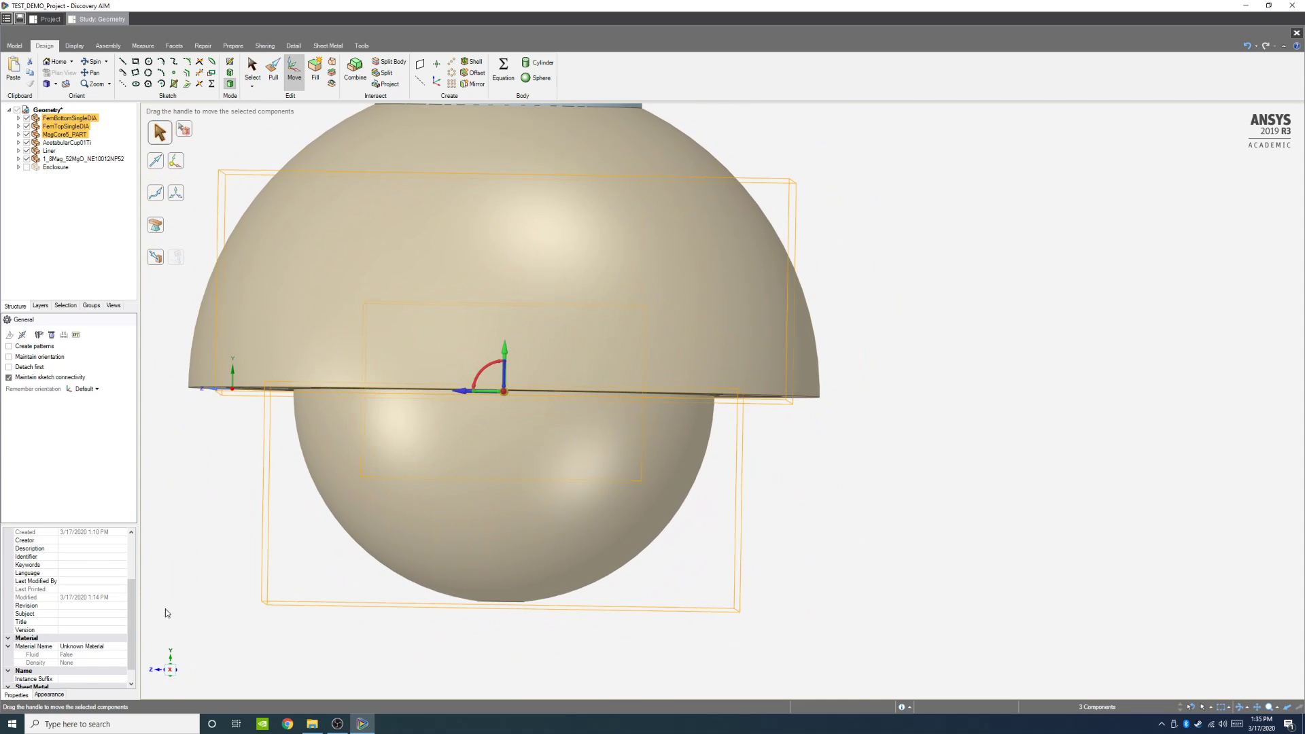
{"action": "left_click", "coordinate": [169, 671]}
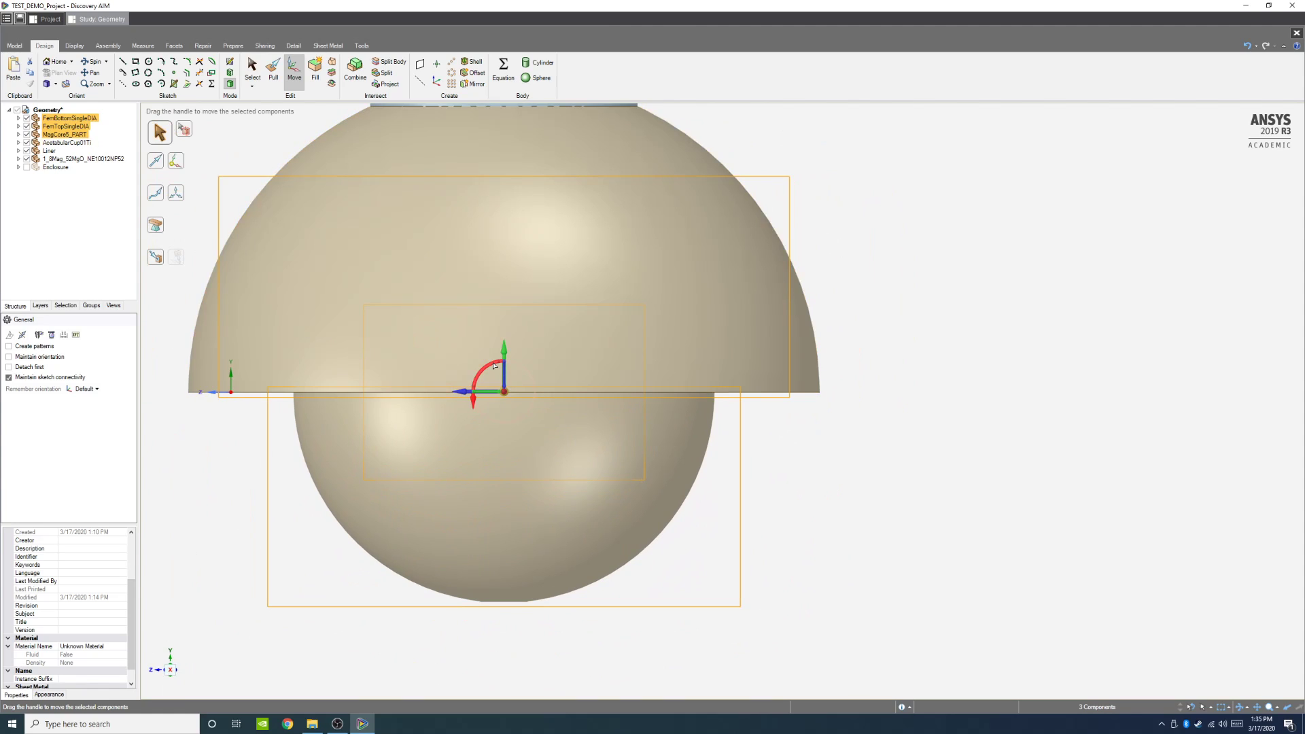
{"action": "mouse_move", "coordinate": [491, 367]}
{"action": "left_mouse_down"}
{"action": "mouse_move", "coordinate": [500, 408]}
{"action": "mouse_move", "coordinate": [489, 370]}
{"action": "mouse_move", "coordinate": [486, 408]}
{"action": "mouse_move", "coordinate": [503, 416]}
{"action": "mouse_move", "coordinate": [524, 400]}
{"action": "mouse_move", "coordinate": [506, 367]}
{"action": "mouse_move", "coordinate": [484, 415]}
{"action": "mouse_move", "coordinate": [511, 367]}
{"action": "mouse_move", "coordinate": [485, 381]}
{"action": "left_mouse_up"}
{"action": "scroll", "coordinate": [423, 316], "scroll_direction": "down", "scroll_amount": 3}
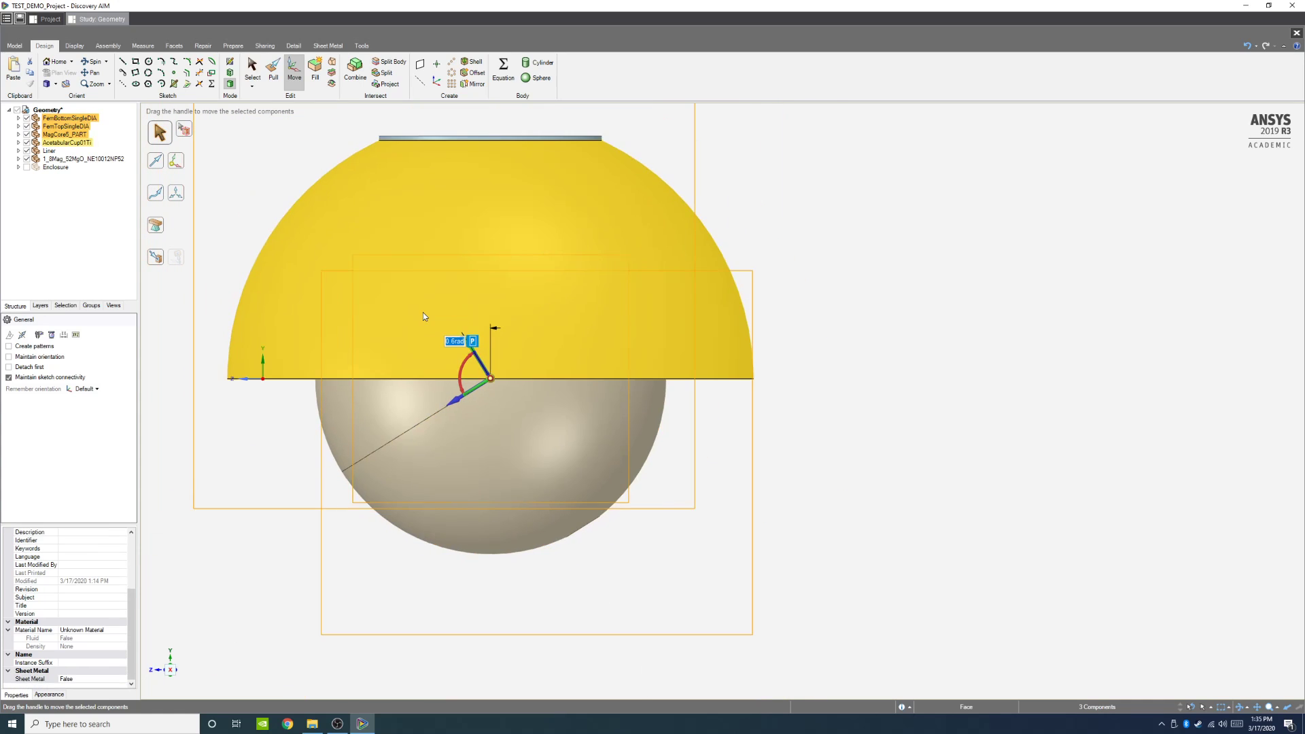
{"action": "middle_click_drag", "start_coordinate": [354, 598], "coordinate": [356, 572]}
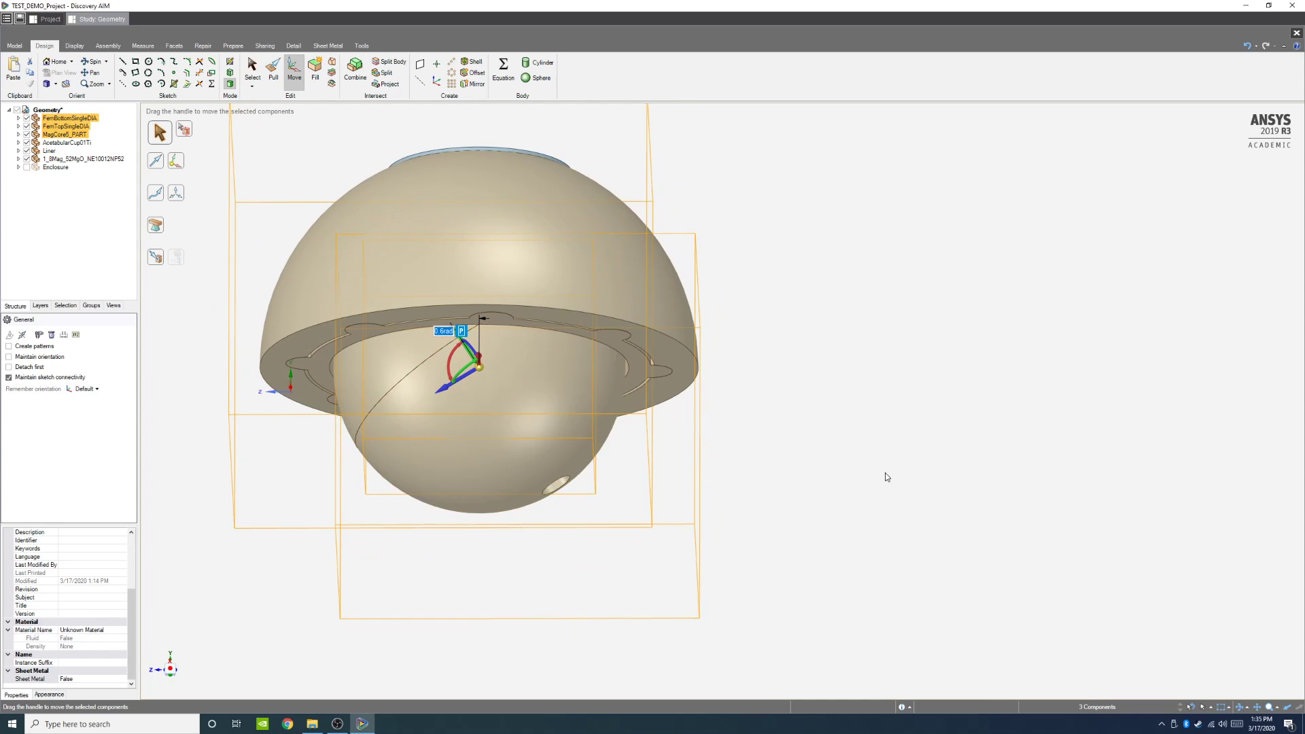
{"action": "left_click", "coordinate": [462, 332]}
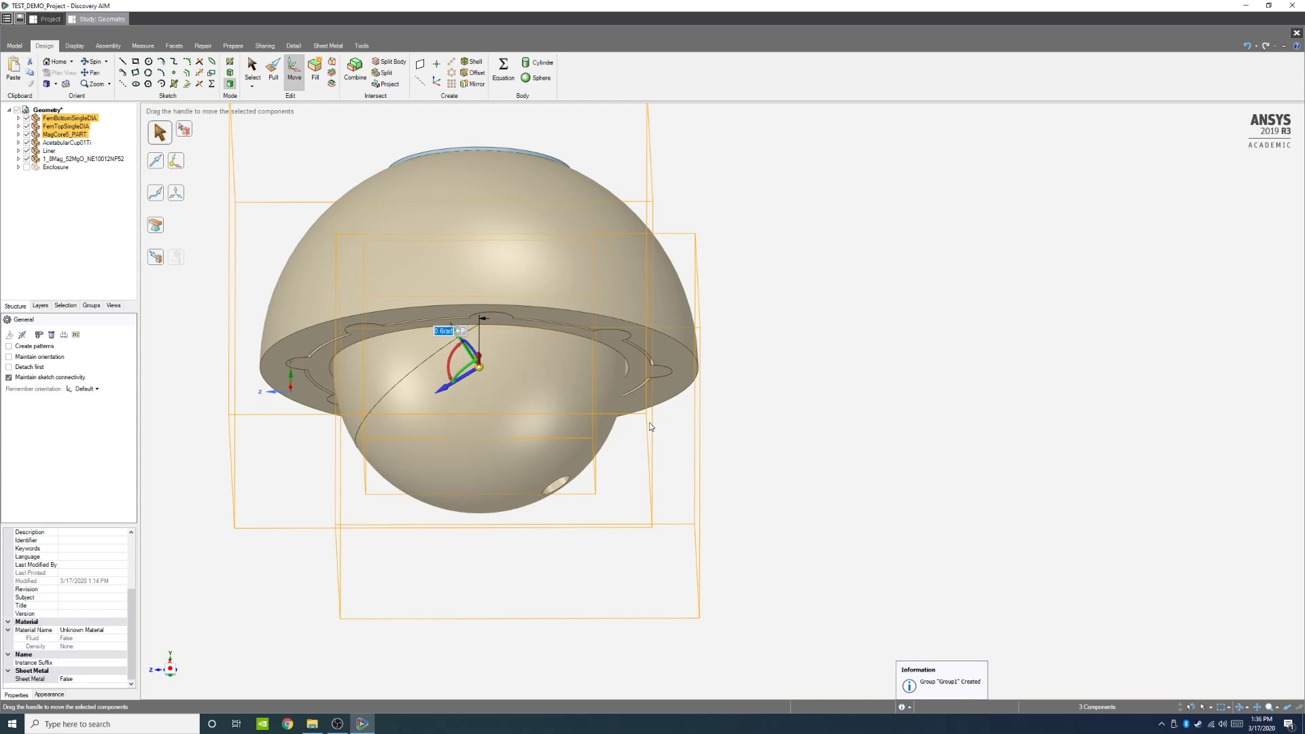
Step: Set the rotation angle to 45deg and rename the resulting driving-dimension group to Angle
{"action": "scroll", "coordinate": [740, 369], "scroll_direction": "up", "scroll_amount": 2}
{"action": "middle_click_drag", "start_coordinate": [879, 456], "coordinate": [885, 481]}
{"action": "left_click", "coordinate": [170, 670]}
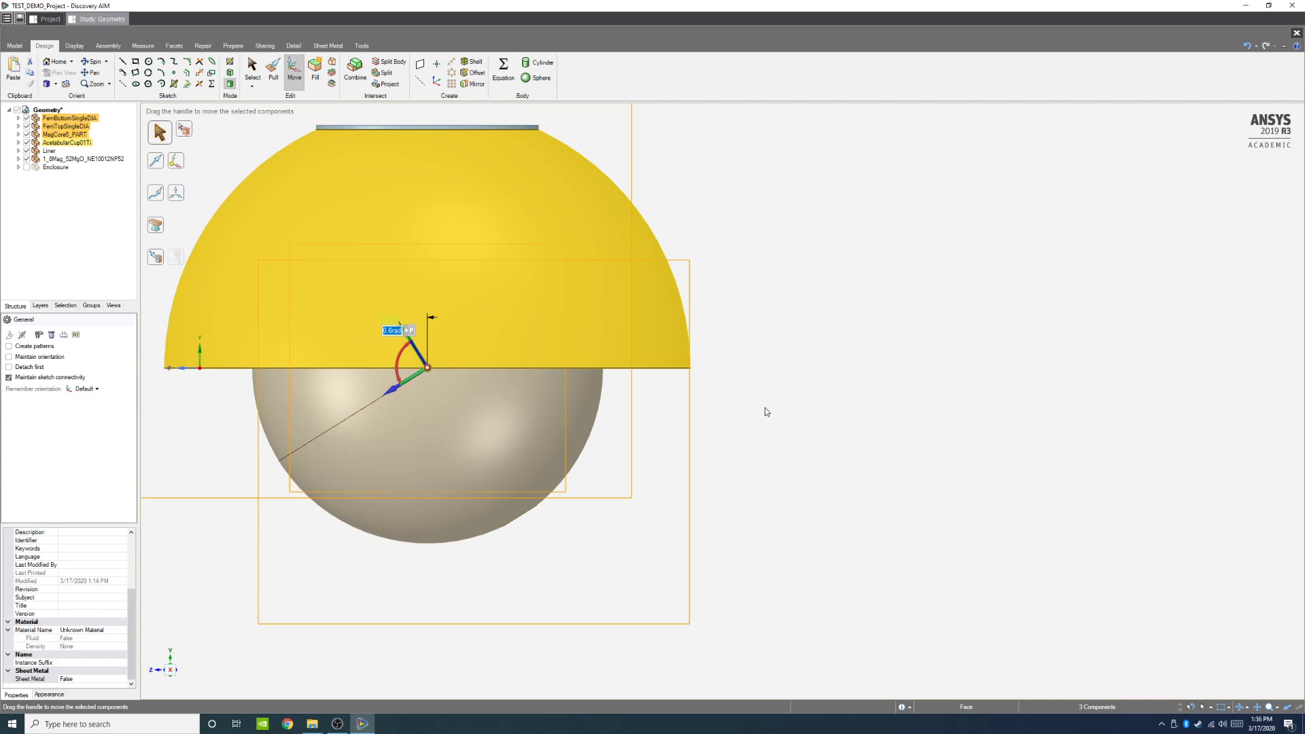
{"action": "left_click", "coordinate": [400, 331]}
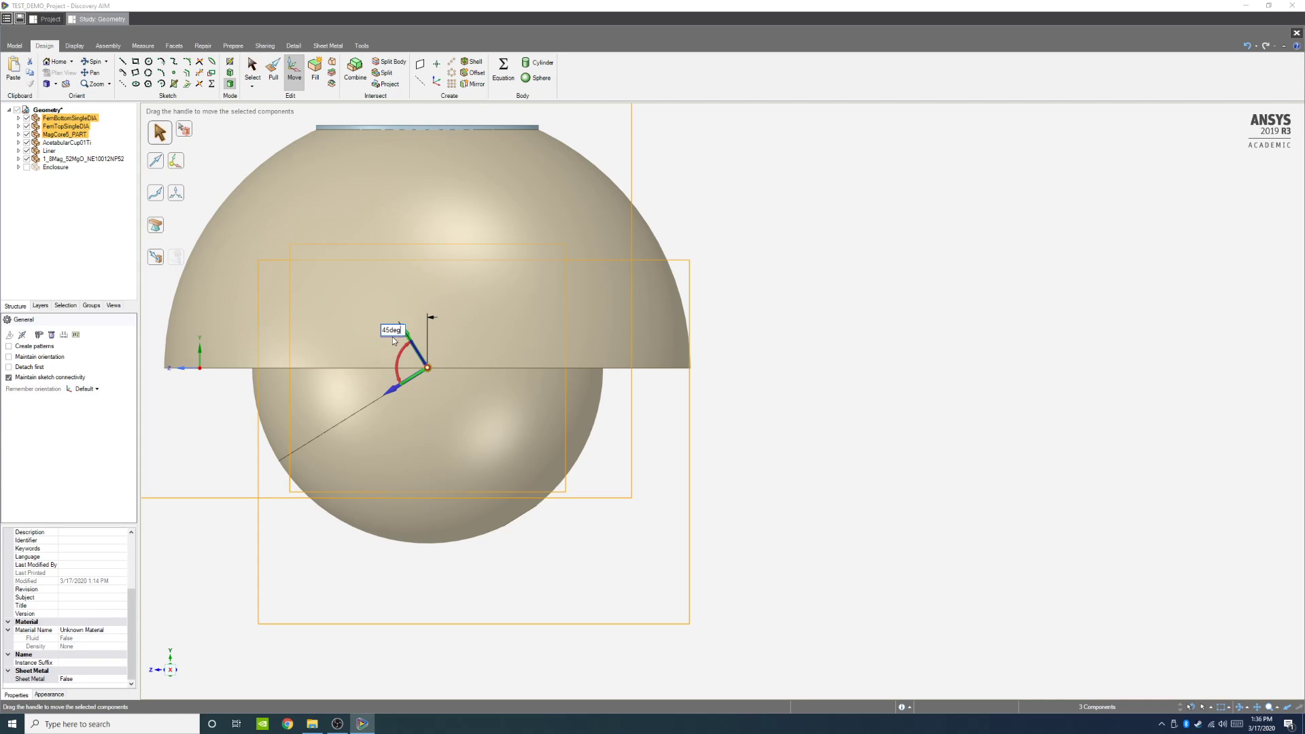
{"action": "key", "text": "Return"}
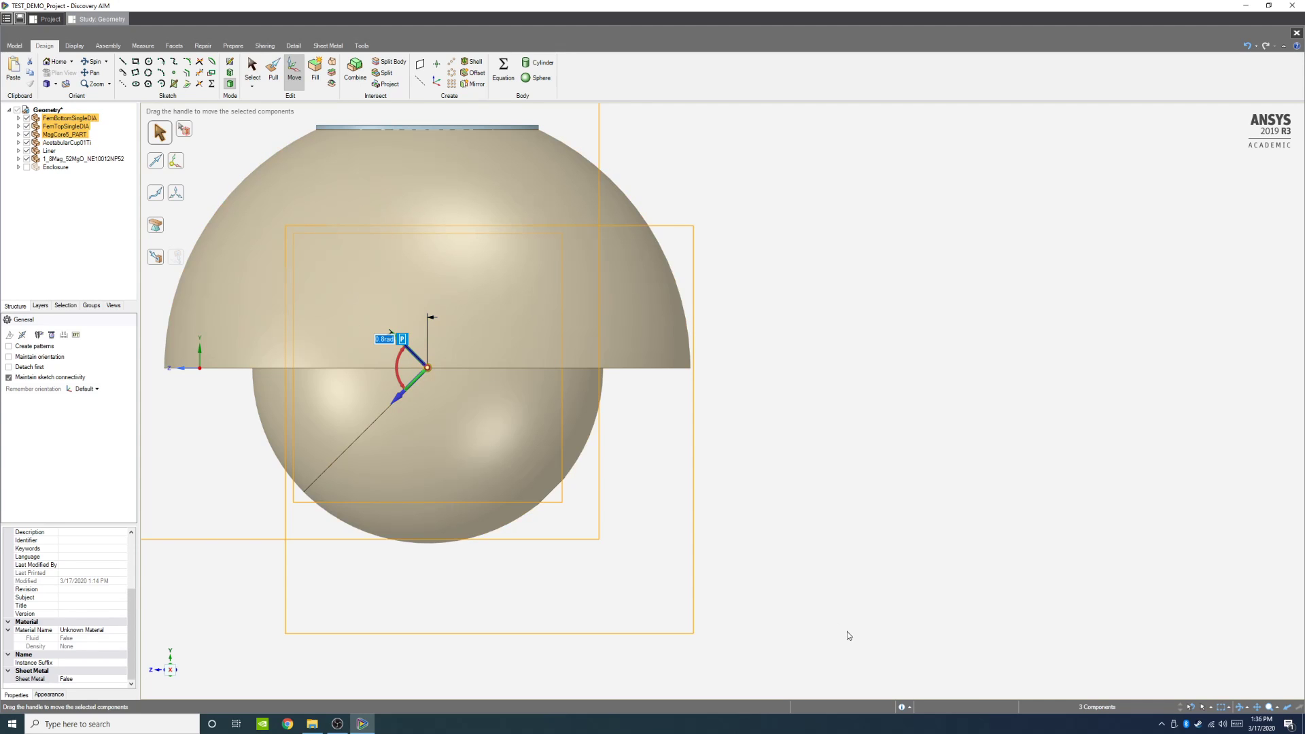
{"action": "mouse_move", "coordinate": [895, 626]}
{"action": "middle_mouse_down"}
{"action": "mouse_move", "coordinate": [891, 583]}
{"action": "mouse_move", "coordinate": [902, 587]}
{"action": "mouse_move", "coordinate": [886, 615]}
{"action": "middle_mouse_up"}
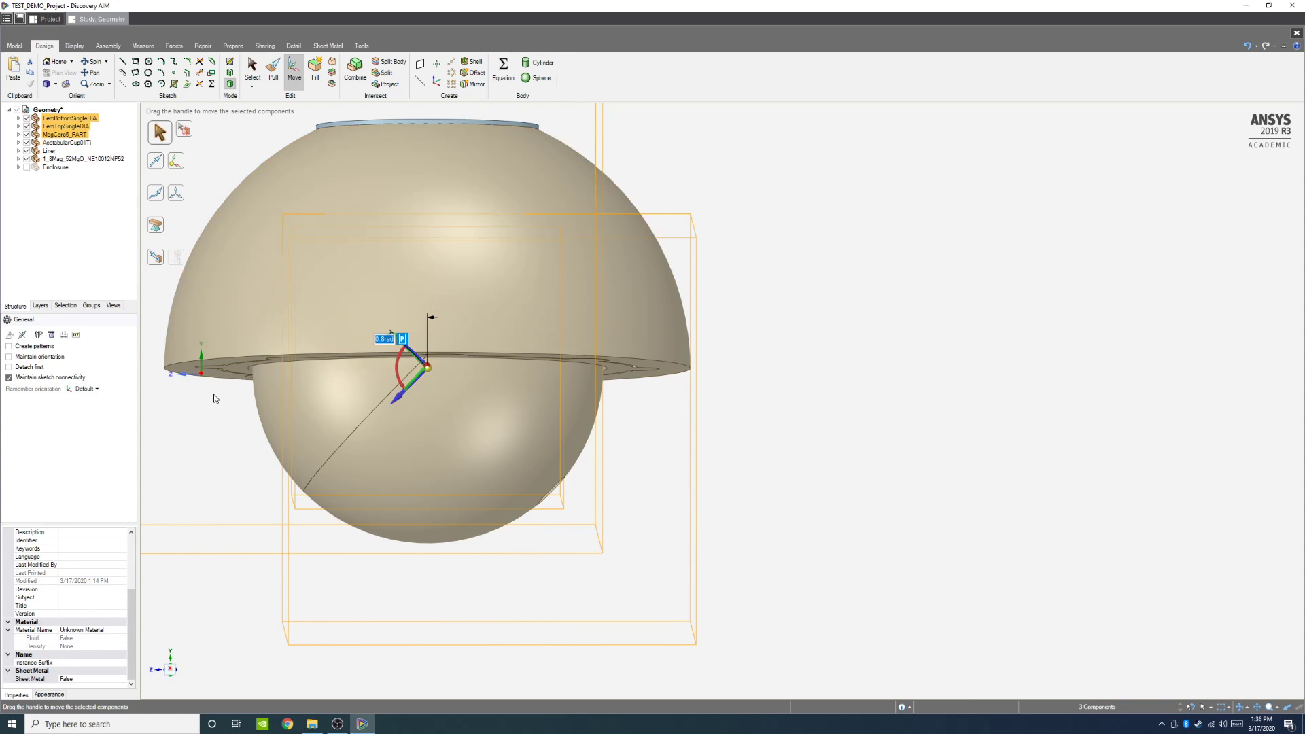
{"action": "left_click", "coordinate": [406, 332]}
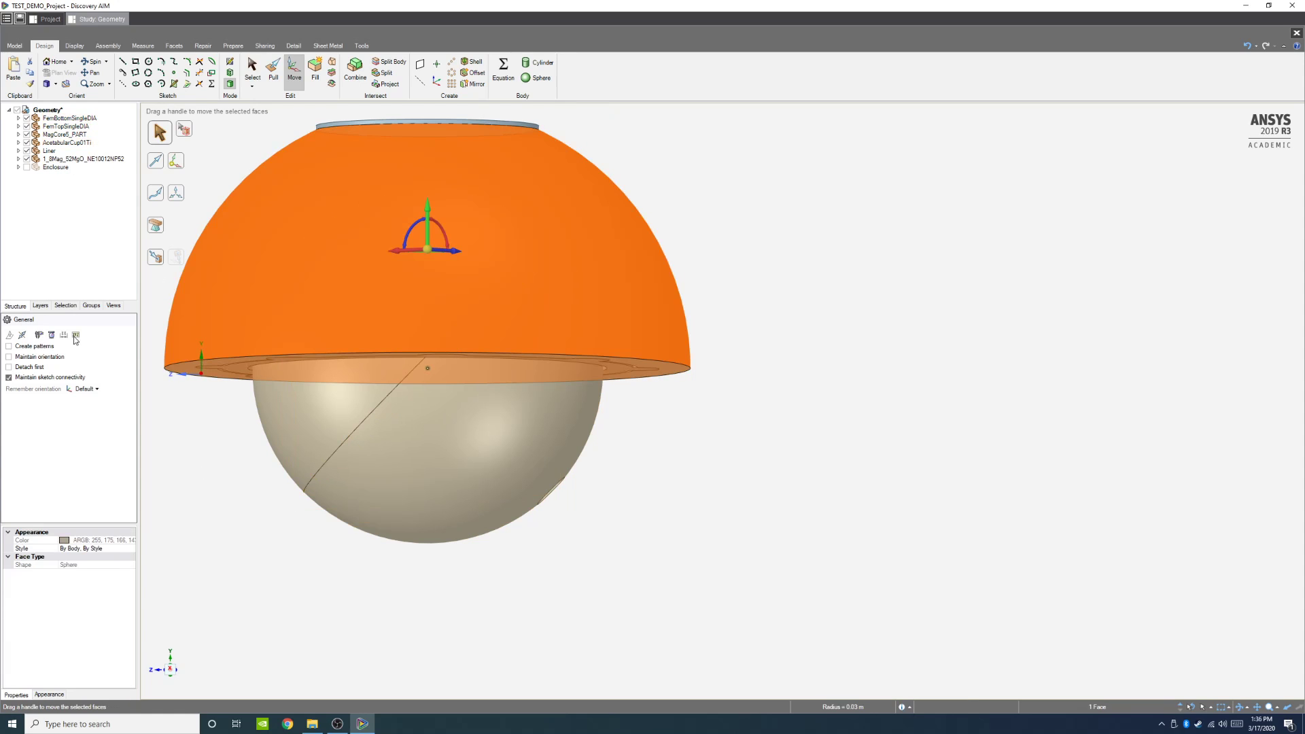
{"action": "left_click", "coordinate": [90, 306]}
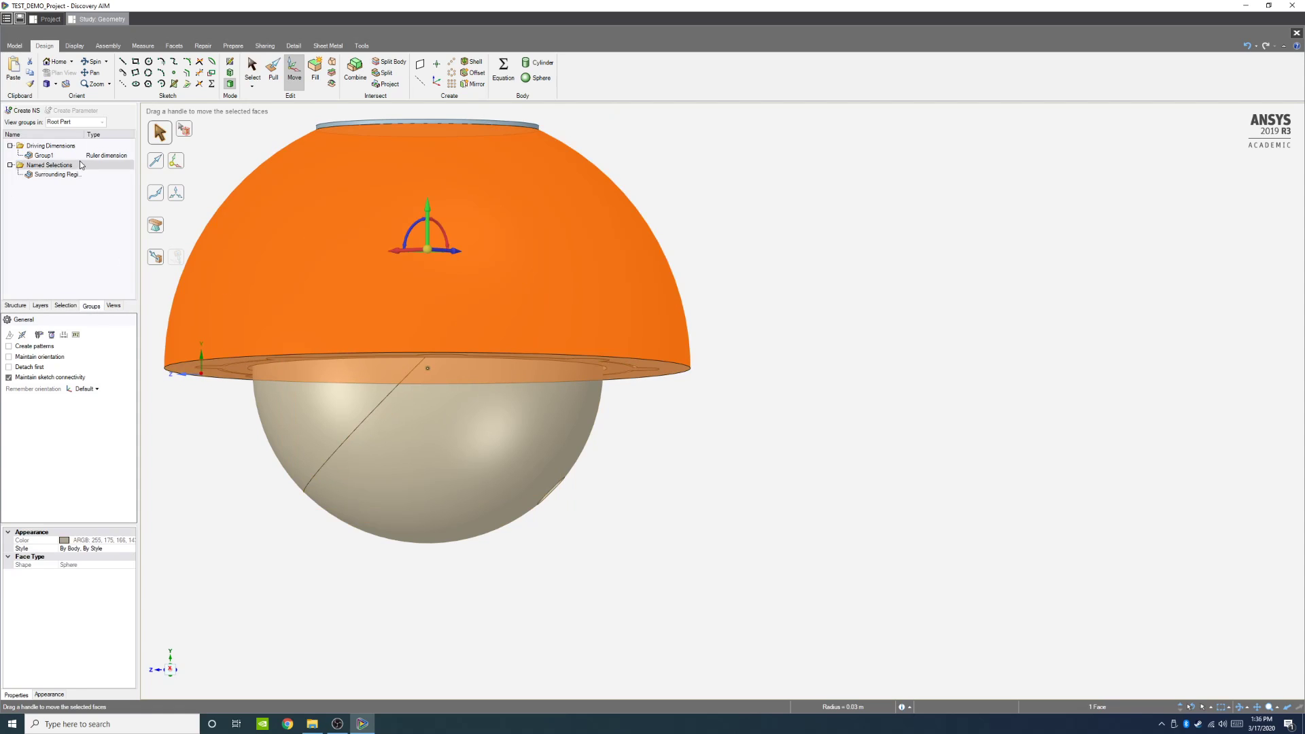
{"action": "left_click", "coordinate": [53, 157]}
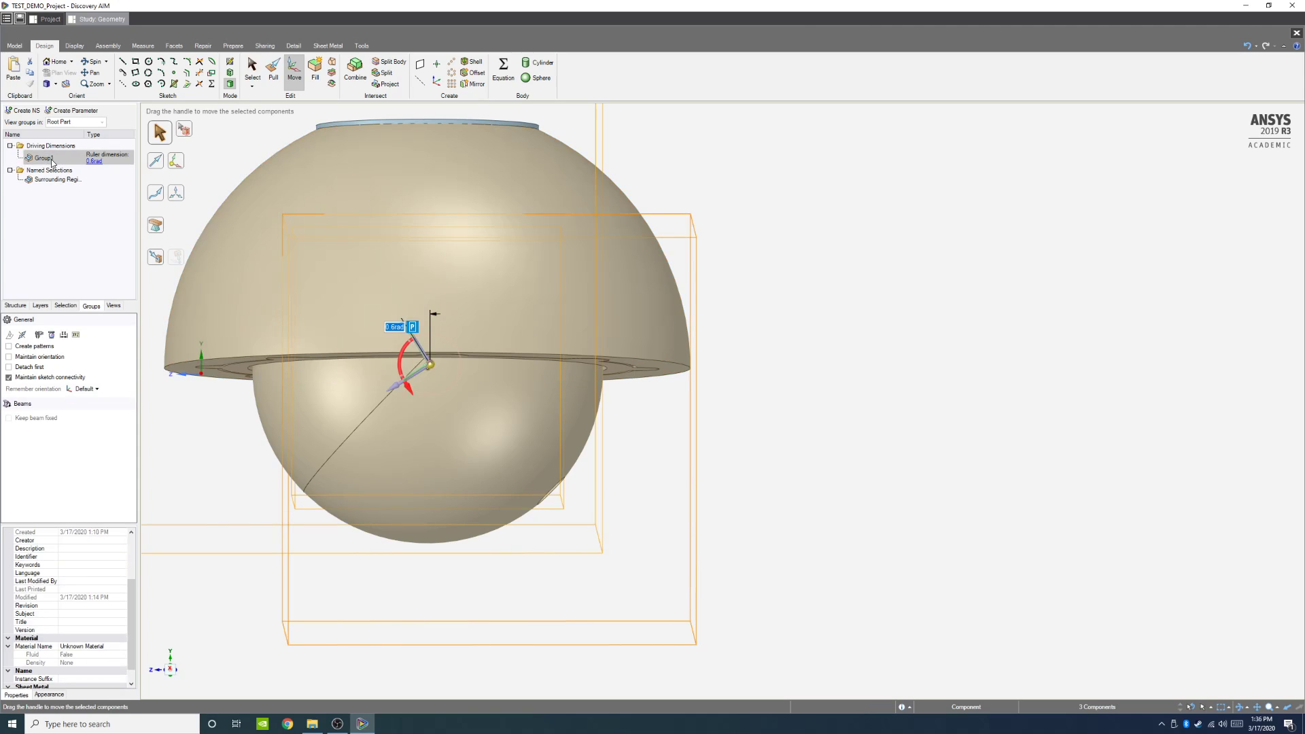
{"action": "left_click", "coordinate": [52, 158]}
{"action": "key", "text": "BackSpace"}
{"action": "key", "text": "Return"}
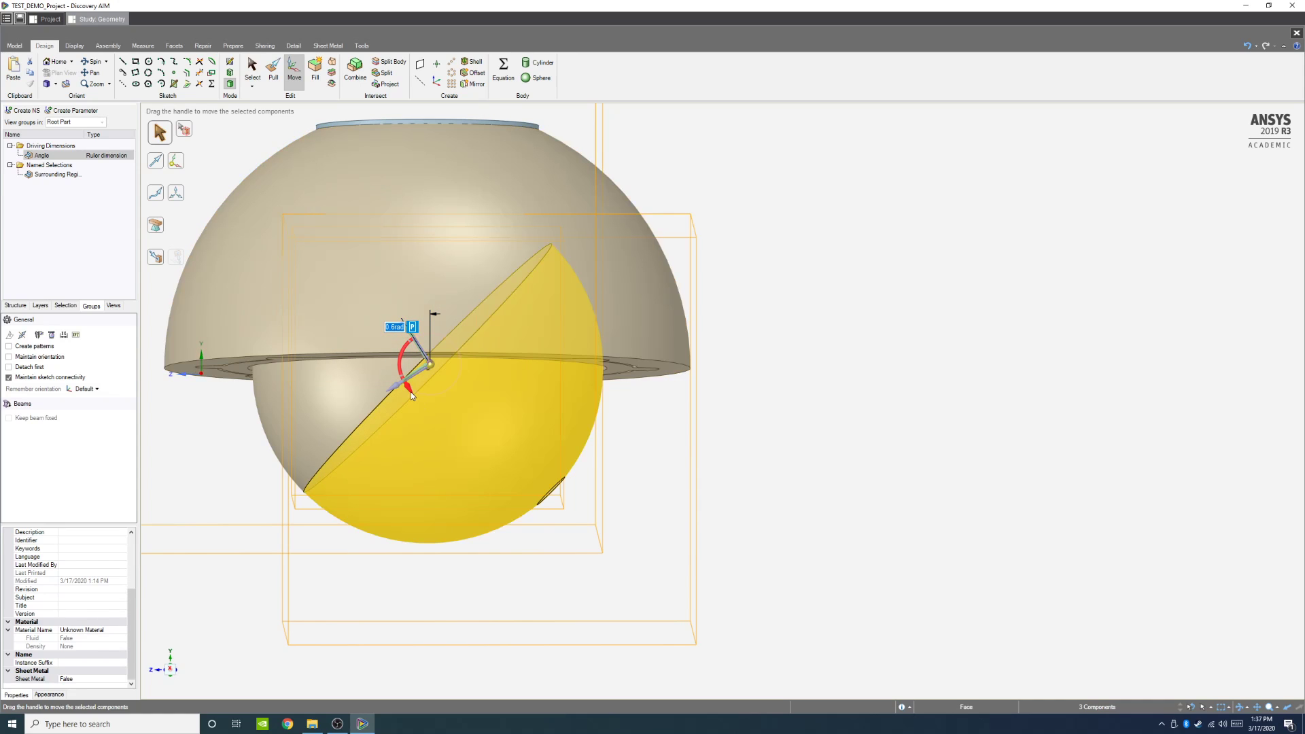
Step: Reselect the Angle dimension and try rotating the selected components again about the move handle
{"action": "left_click_drag", "start_coordinate": [411, 392], "coordinate": [391, 366]}
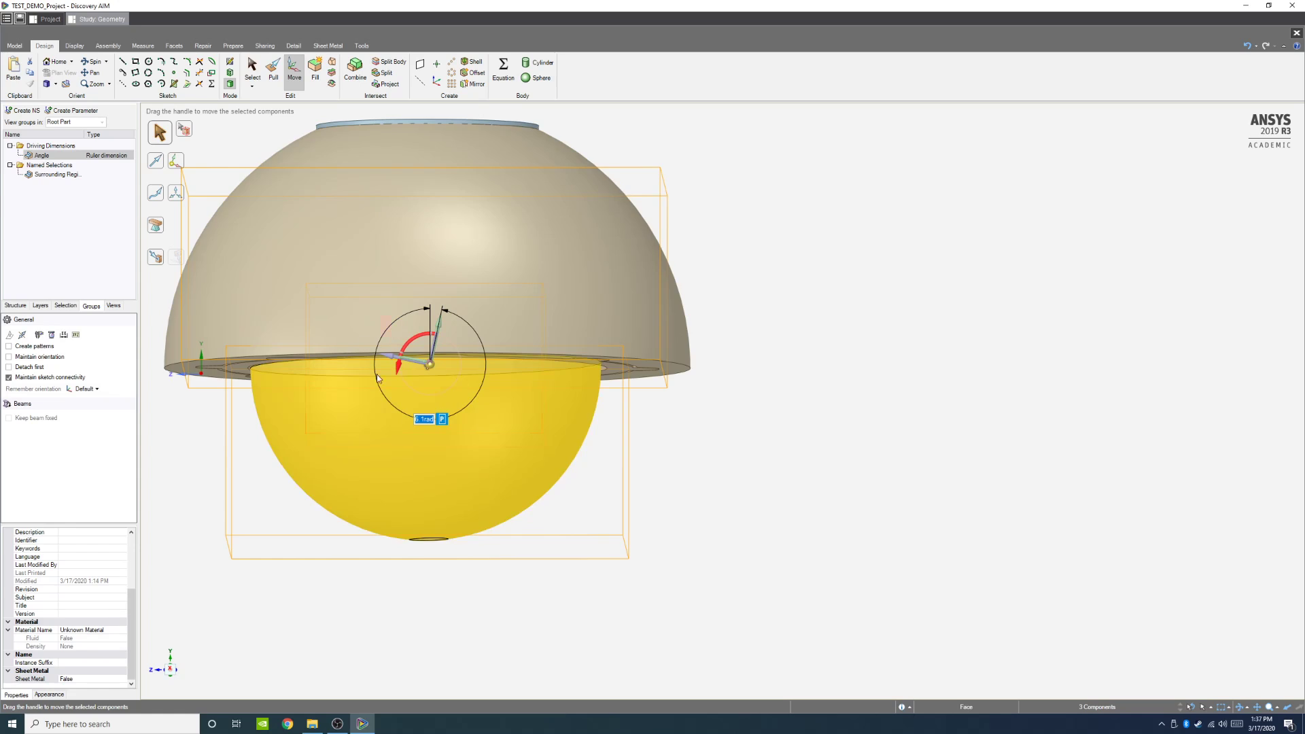
{"action": "left_click", "coordinate": [772, 533]}
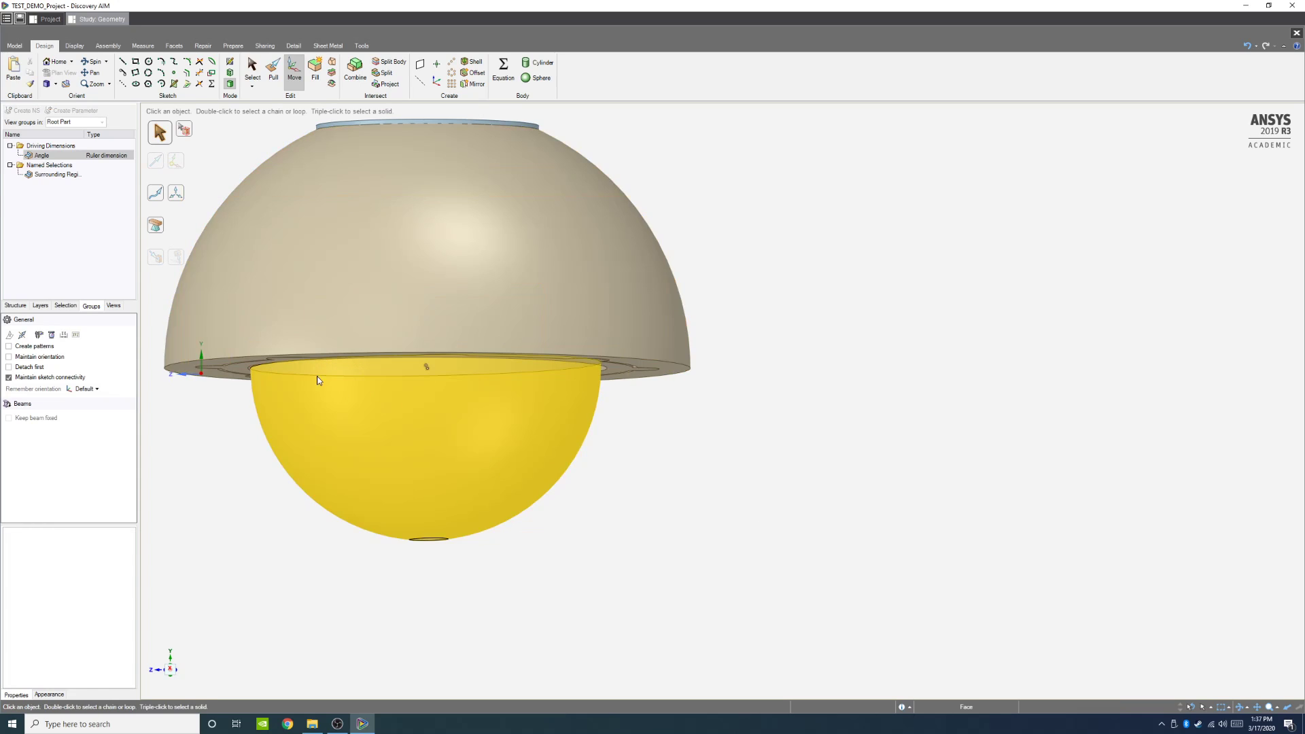
{"action": "middle_click_drag", "start_coordinate": [573, 533], "coordinate": [568, 503]}
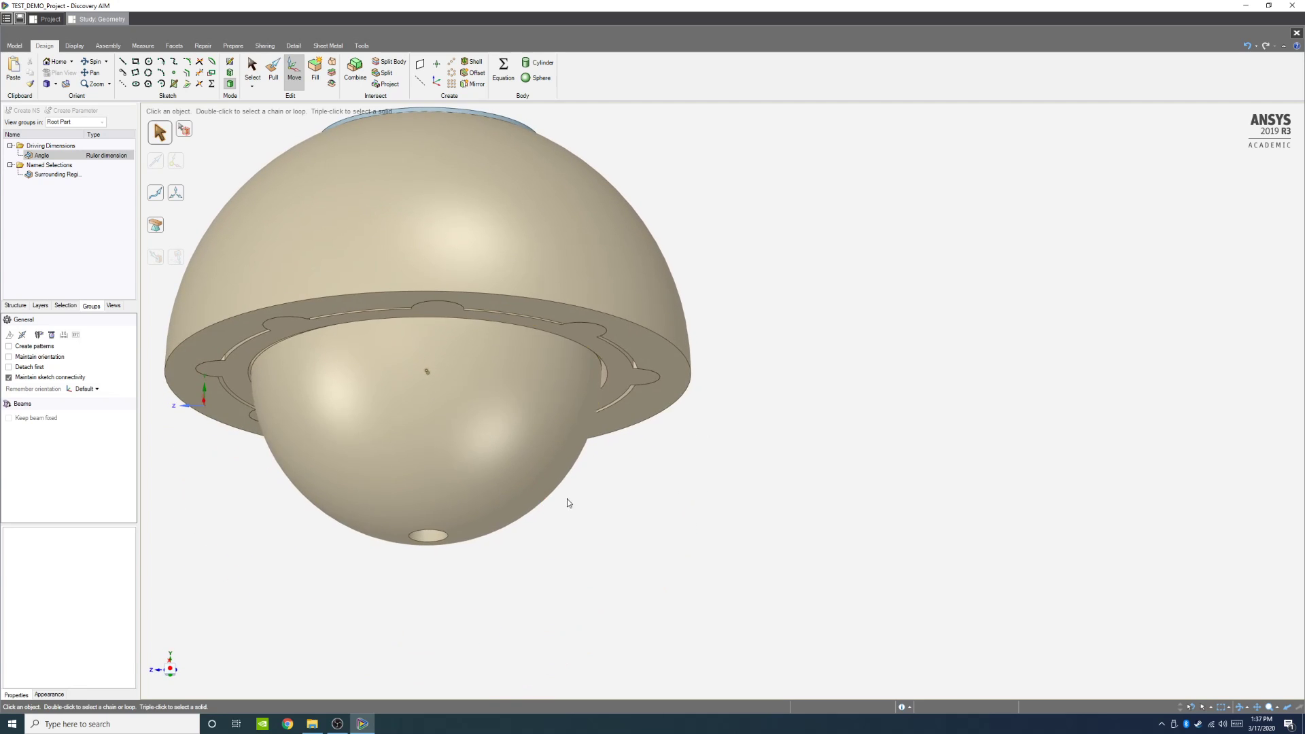
{"action": "double_click", "coordinate": [70, 158]}
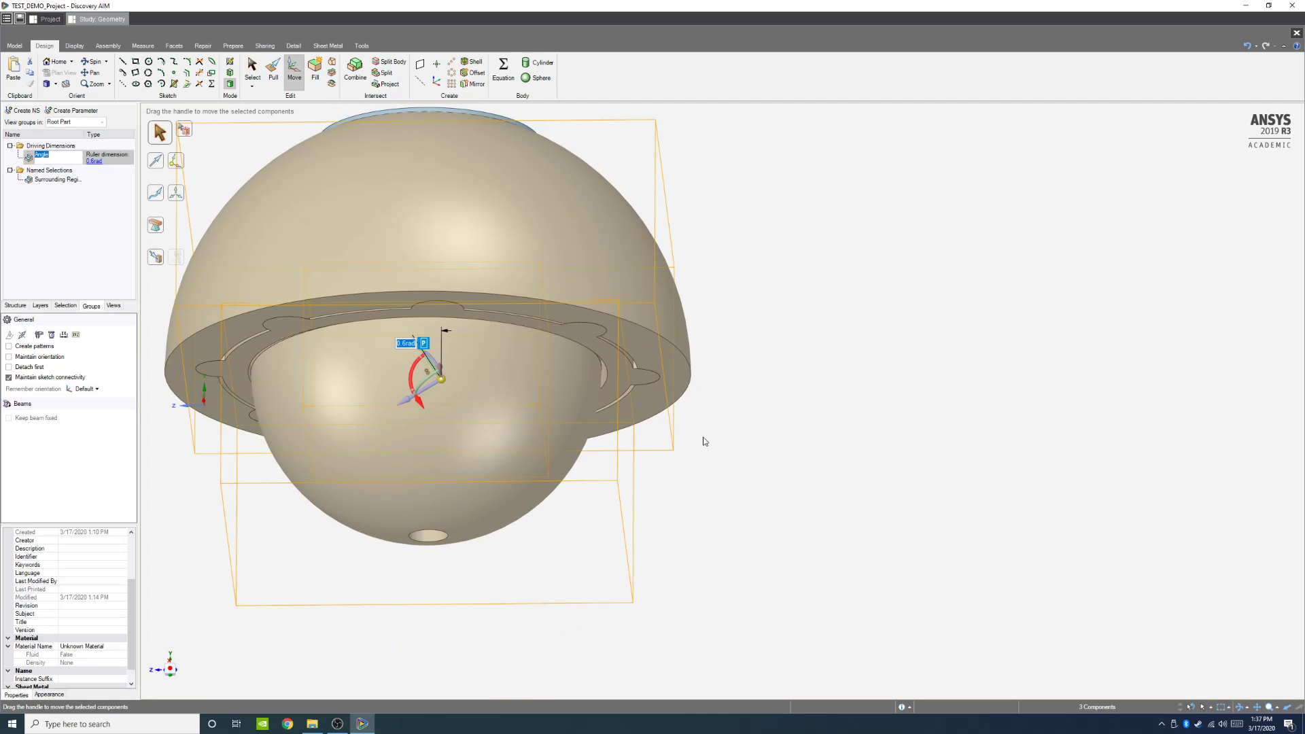
{"action": "middle_click_drag", "start_coordinate": [705, 442], "coordinate": [700, 360]}
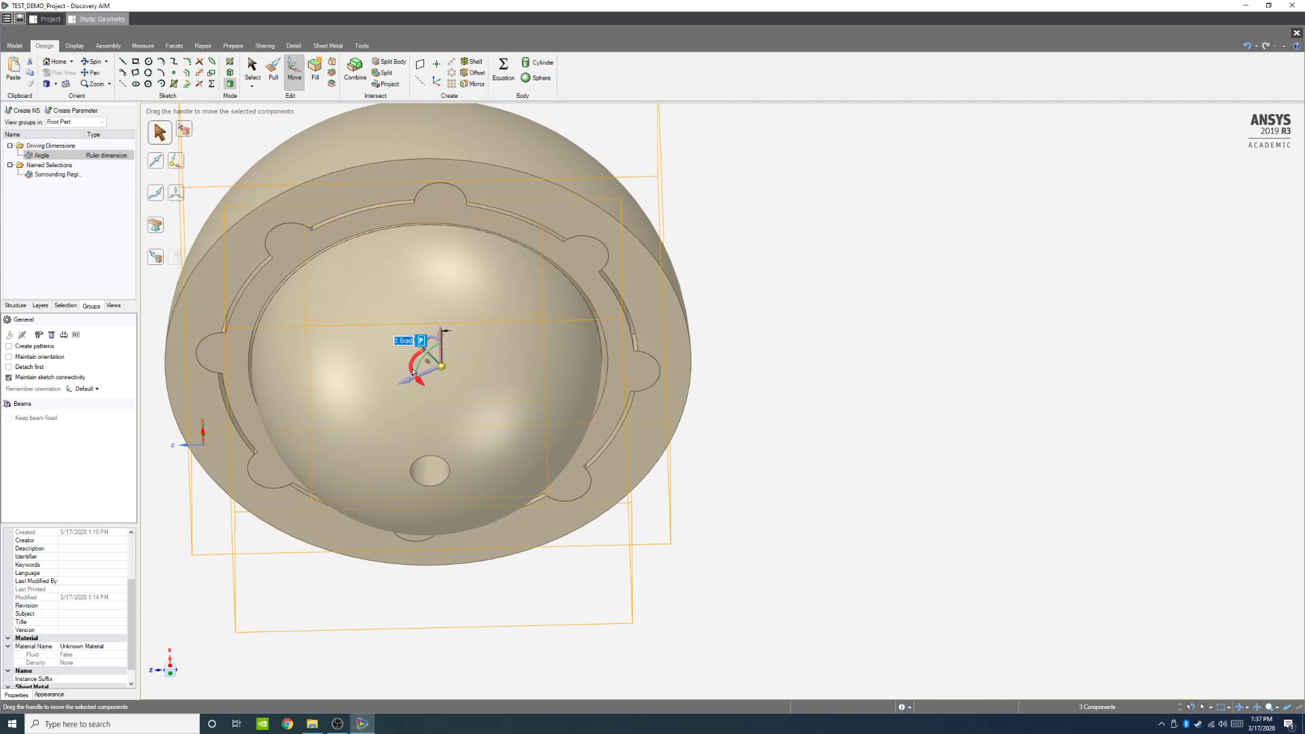
{"action": "left_click_drag", "start_coordinate": [412, 371], "coordinate": [600, 379]}
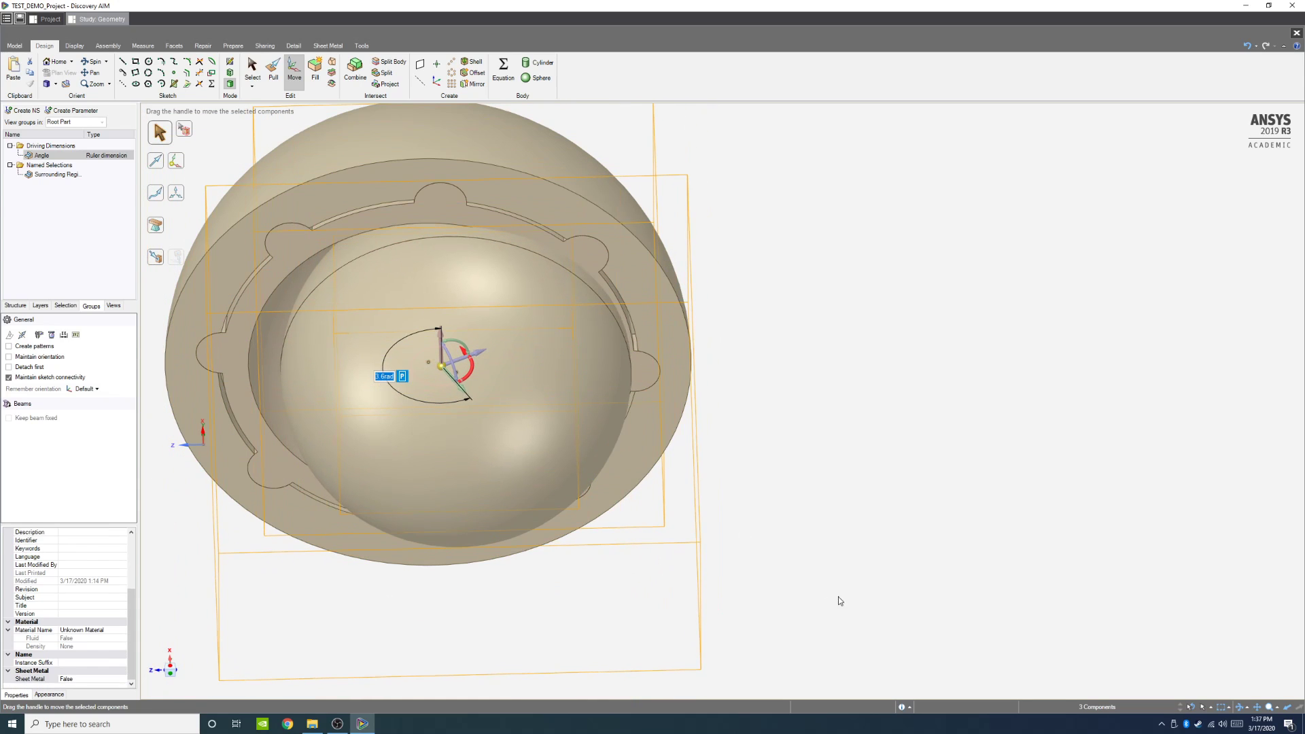
{"action": "middle_click_drag", "start_coordinate": [840, 601], "coordinate": [843, 547]}
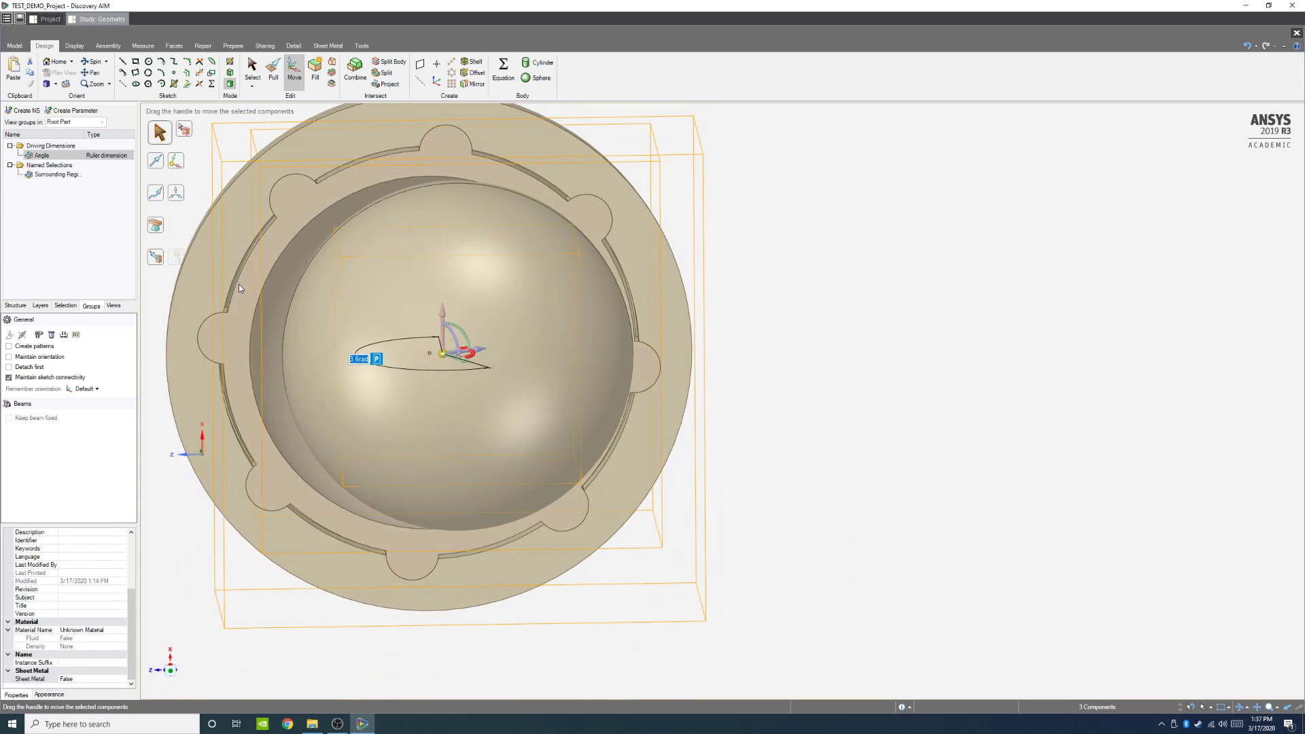
{"action": "middle_click_drag", "start_coordinate": [742, 255], "coordinate": [653, 394]}
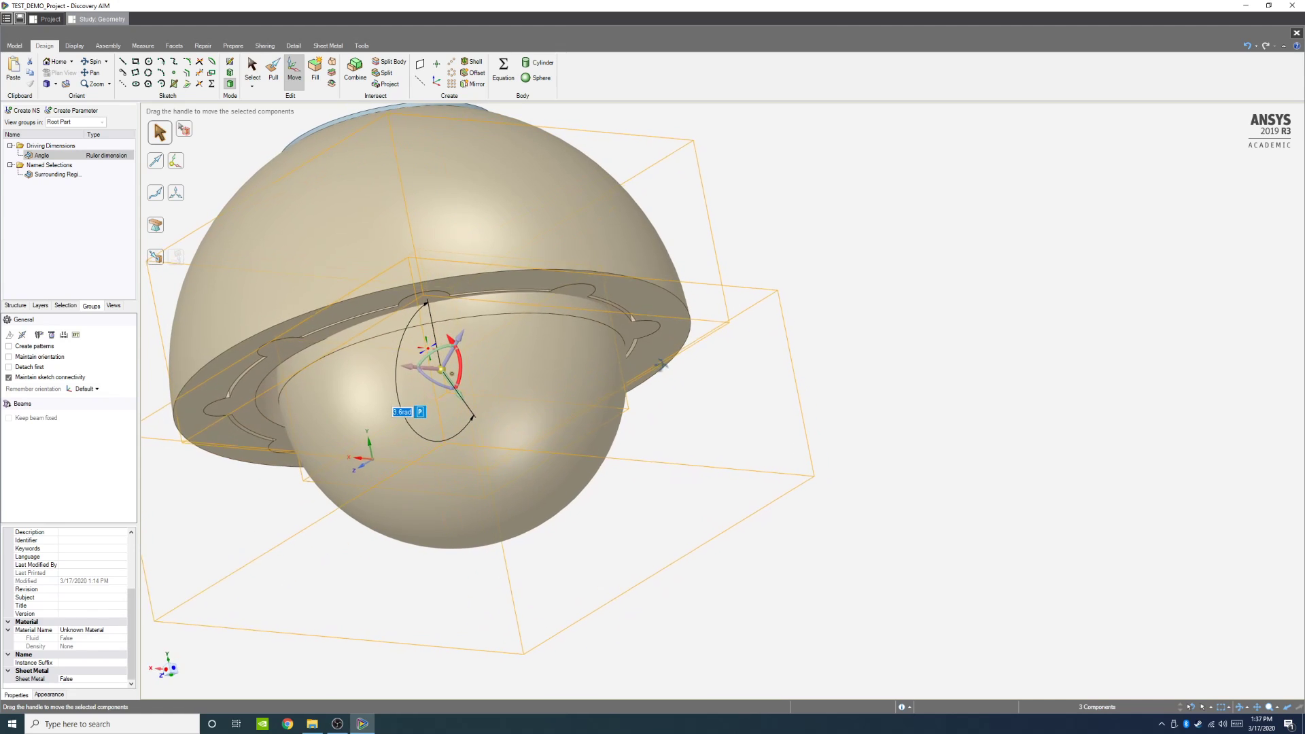
{"action": "left_click", "coordinate": [159, 674]}
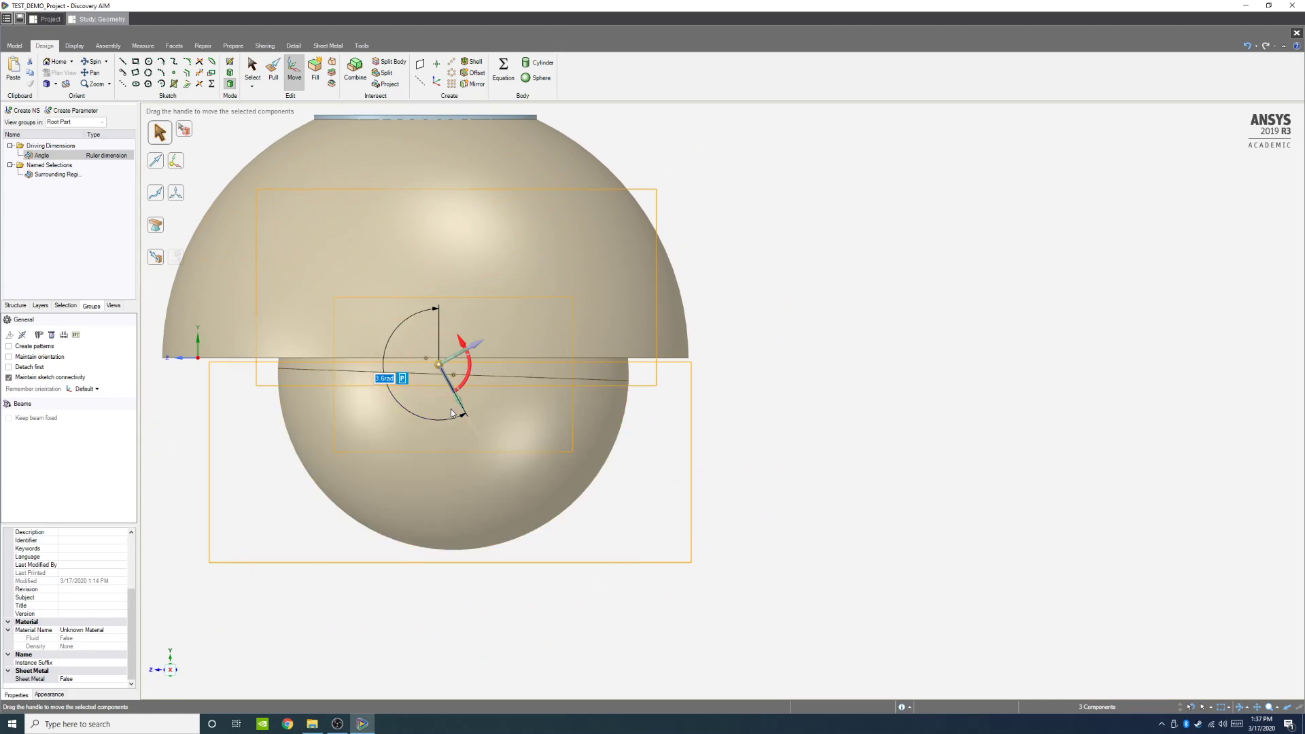
{"action": "left_click_drag", "start_coordinate": [472, 366], "coordinate": [343, 381]}
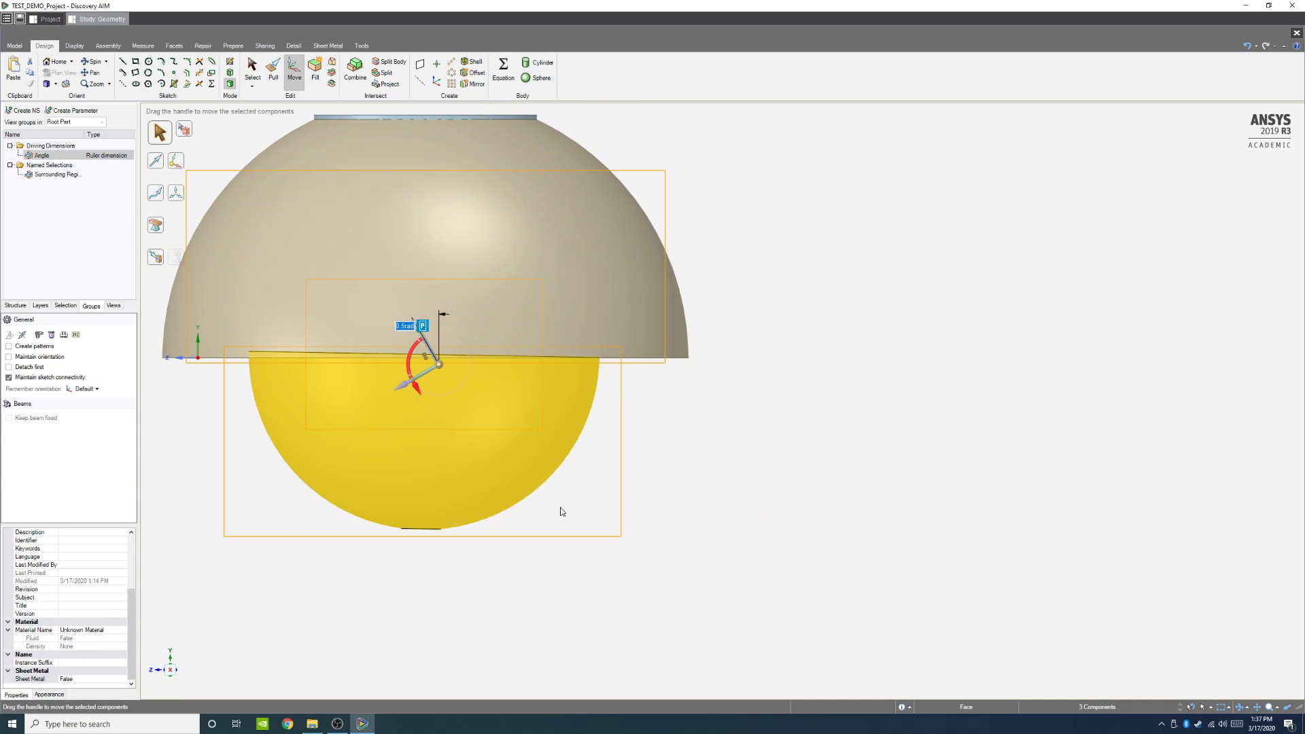
{"action": "left_click", "coordinate": [740, 573]}
{"action": "middle_click_drag", "start_coordinate": [669, 532], "coordinate": [695, 545]}
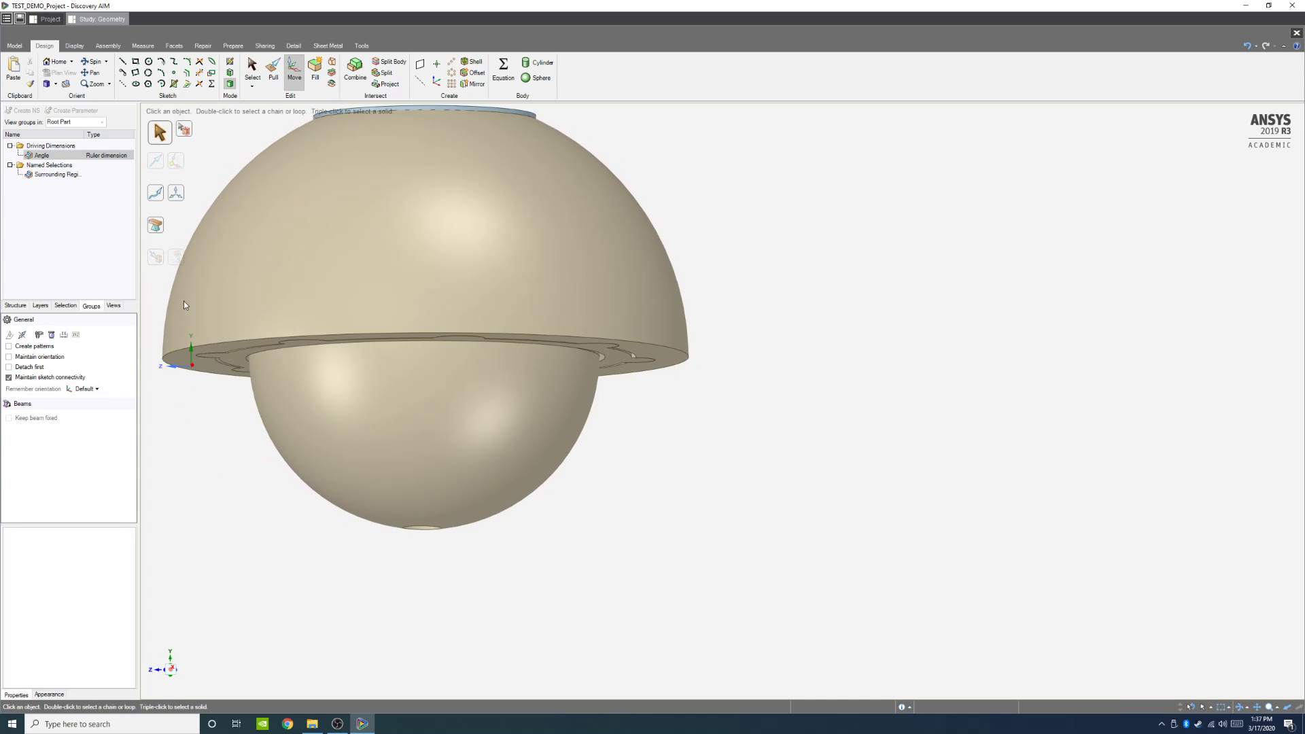
Step: Undo the last six rotation and dimension operations
{"action": "key", "text": "ctrl+z"}
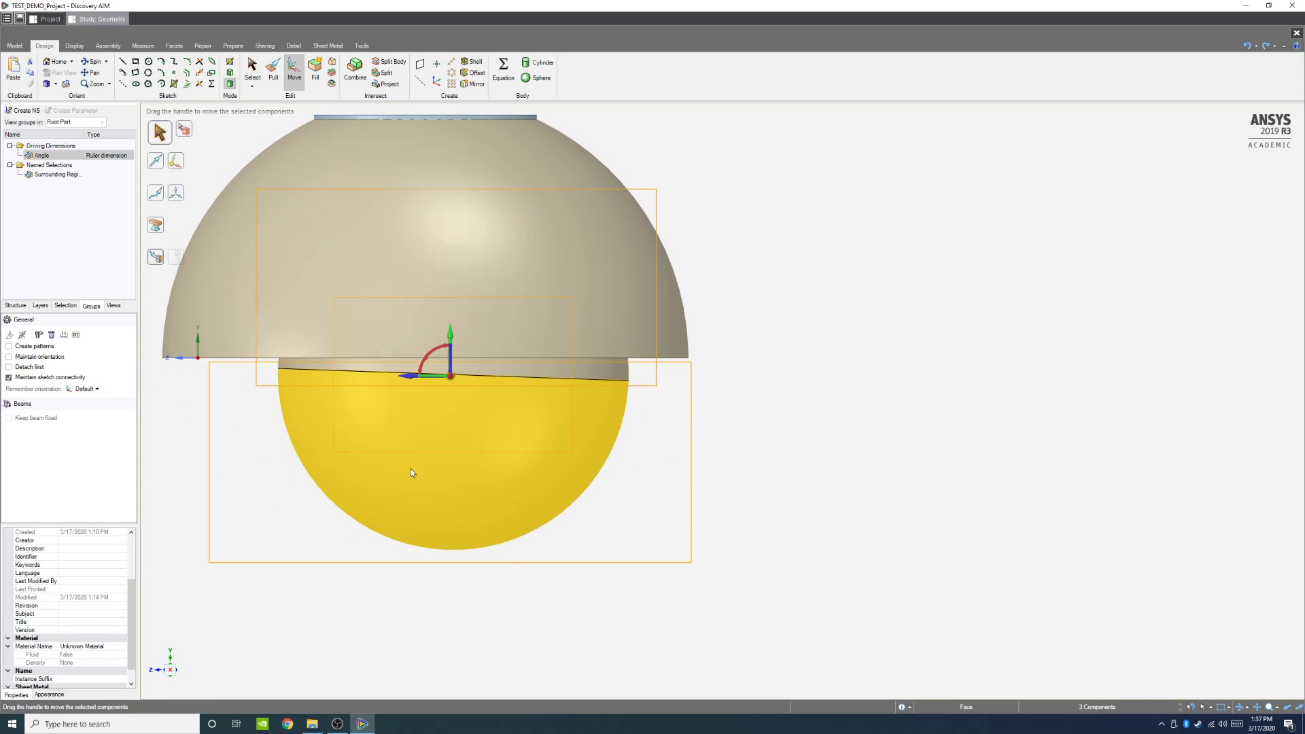
{"action": "key", "text": "ctrl+z"}
{"action": "key", "text": "ctrl+z"}
{"action": "key", "text": "ctrl+z"}
{"action": "key", "text": "ctrl+z"}
{"action": "key", "text": "ctrl+z"}
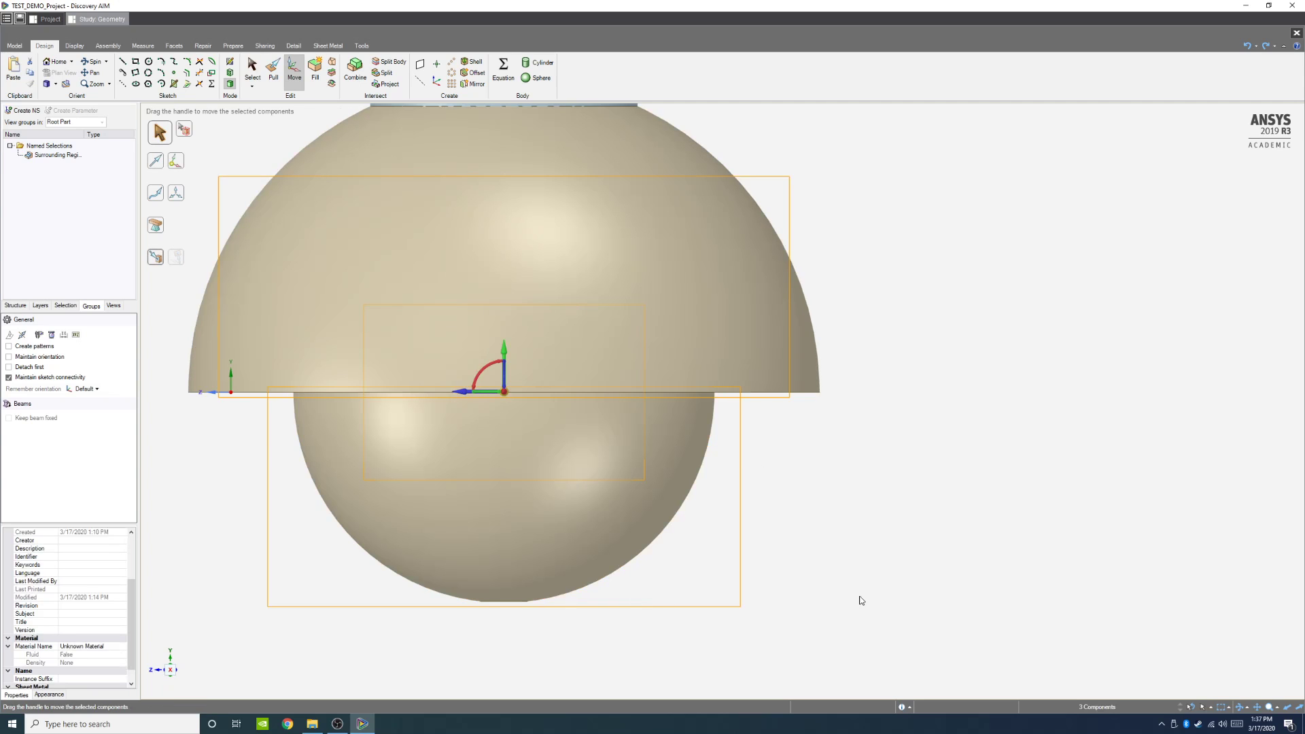
Step: Leave the geometry editor and open the Physics and Results tasks from the workflow
{"action": "middle_click_drag", "start_coordinate": [879, 590], "coordinate": [873, 555]}
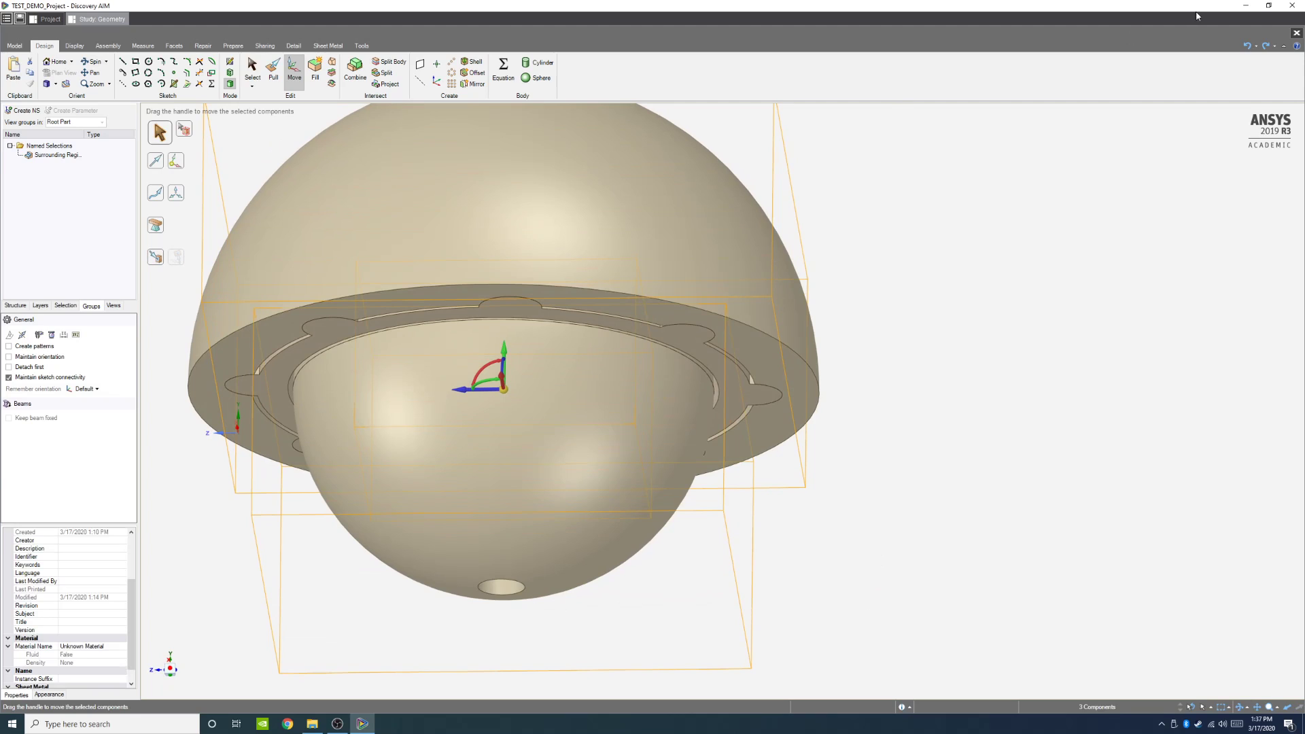
{"action": "left_click", "coordinate": [1297, 33]}
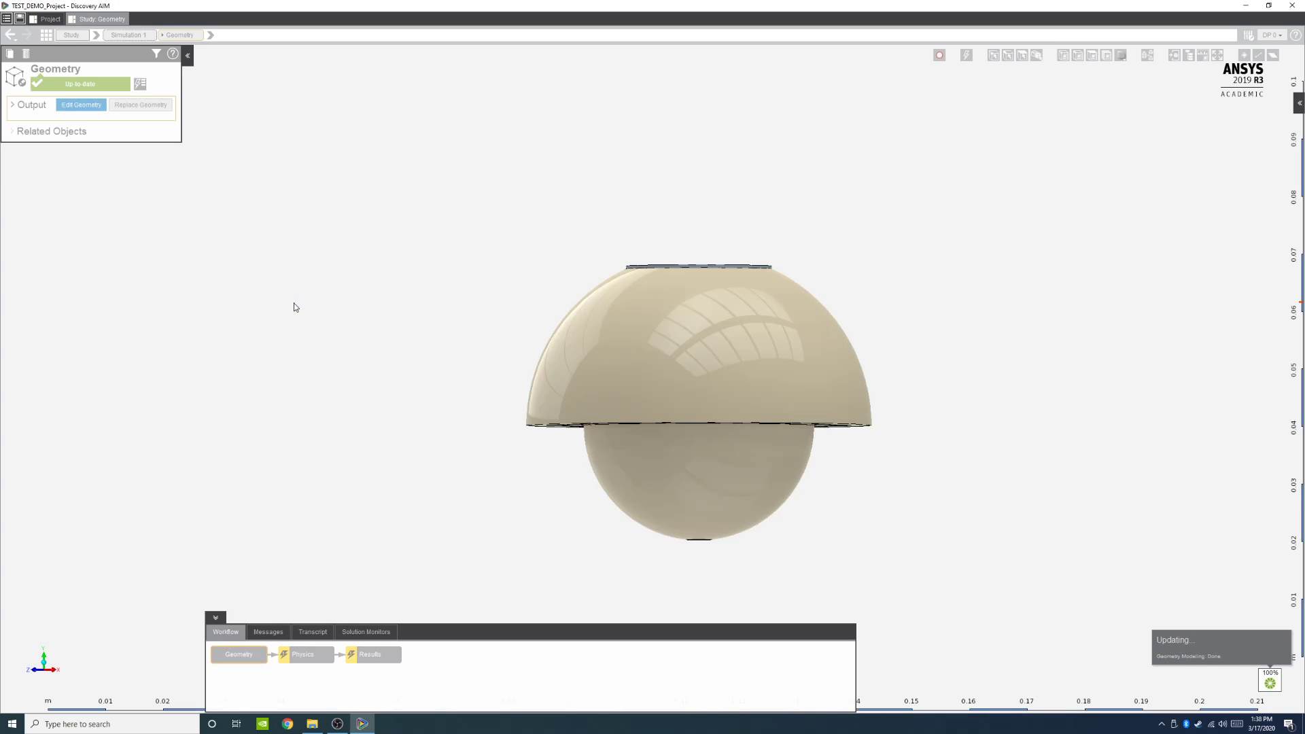
{"action": "left_click", "coordinate": [312, 663]}
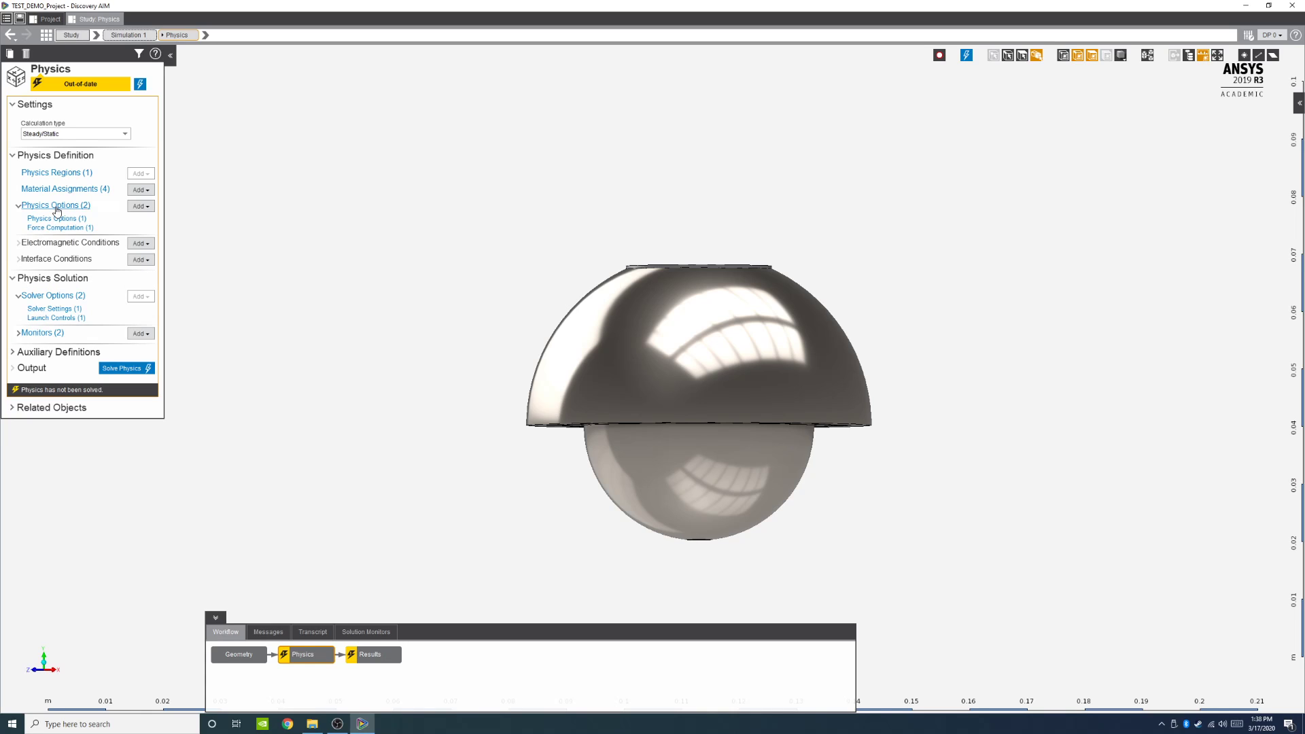
{"action": "left_click", "coordinate": [370, 655]}
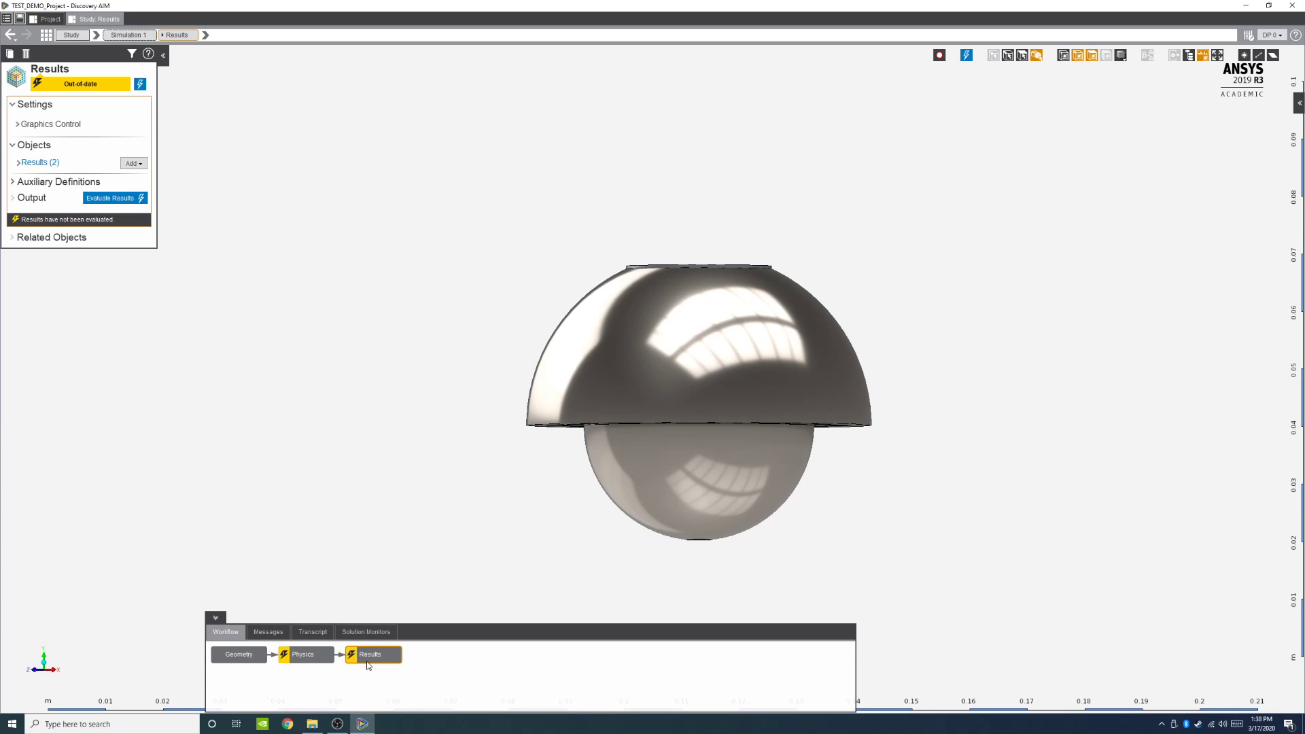
Step: Expand the Results objects and open the existing Vector and Contour results to inspect their definitions
{"action": "left_click", "coordinate": [22, 165]}
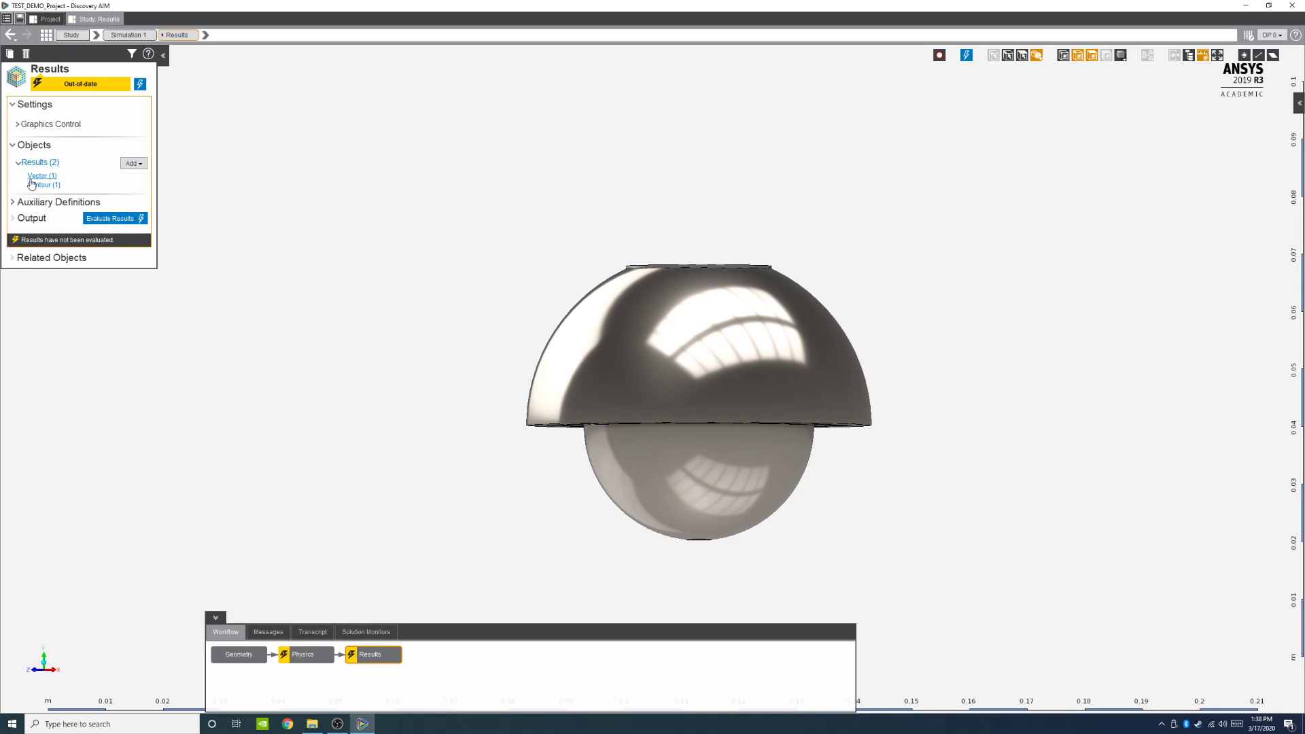
{"action": "left_click", "coordinate": [43, 176]}
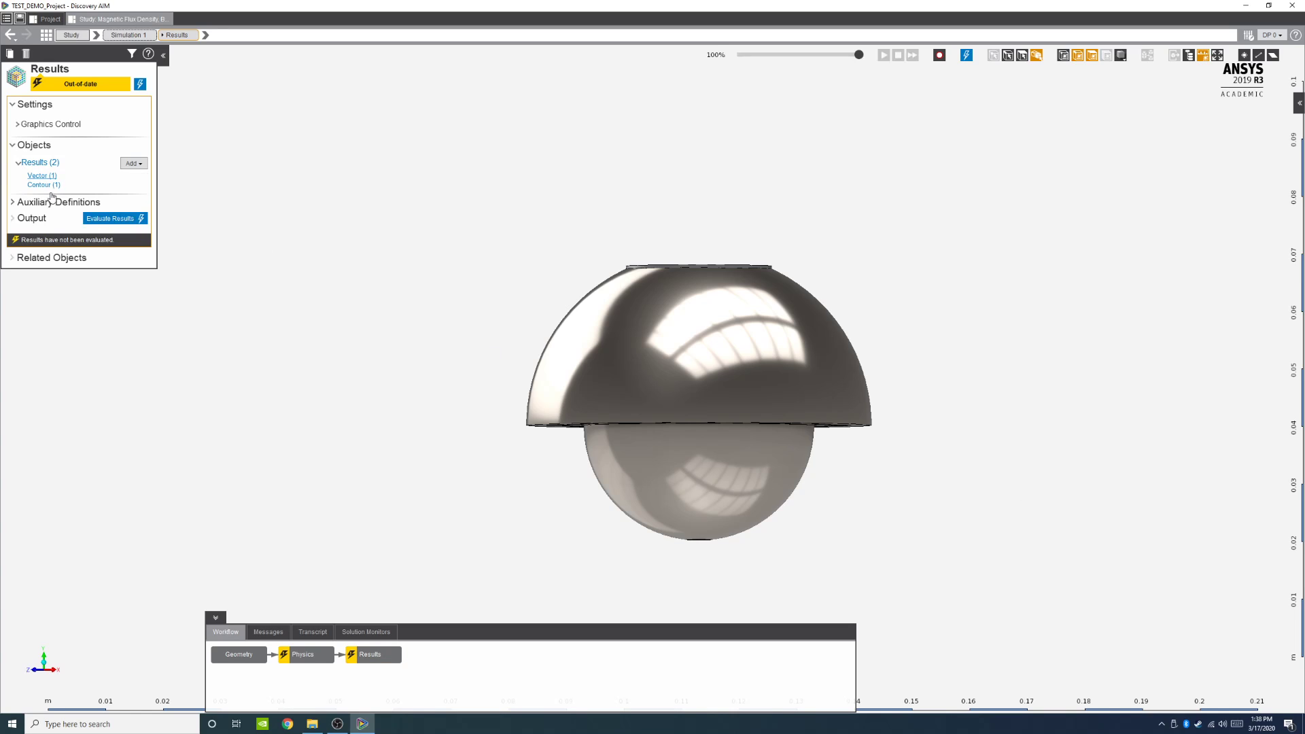
{"action": "left_click", "coordinate": [42, 176]}
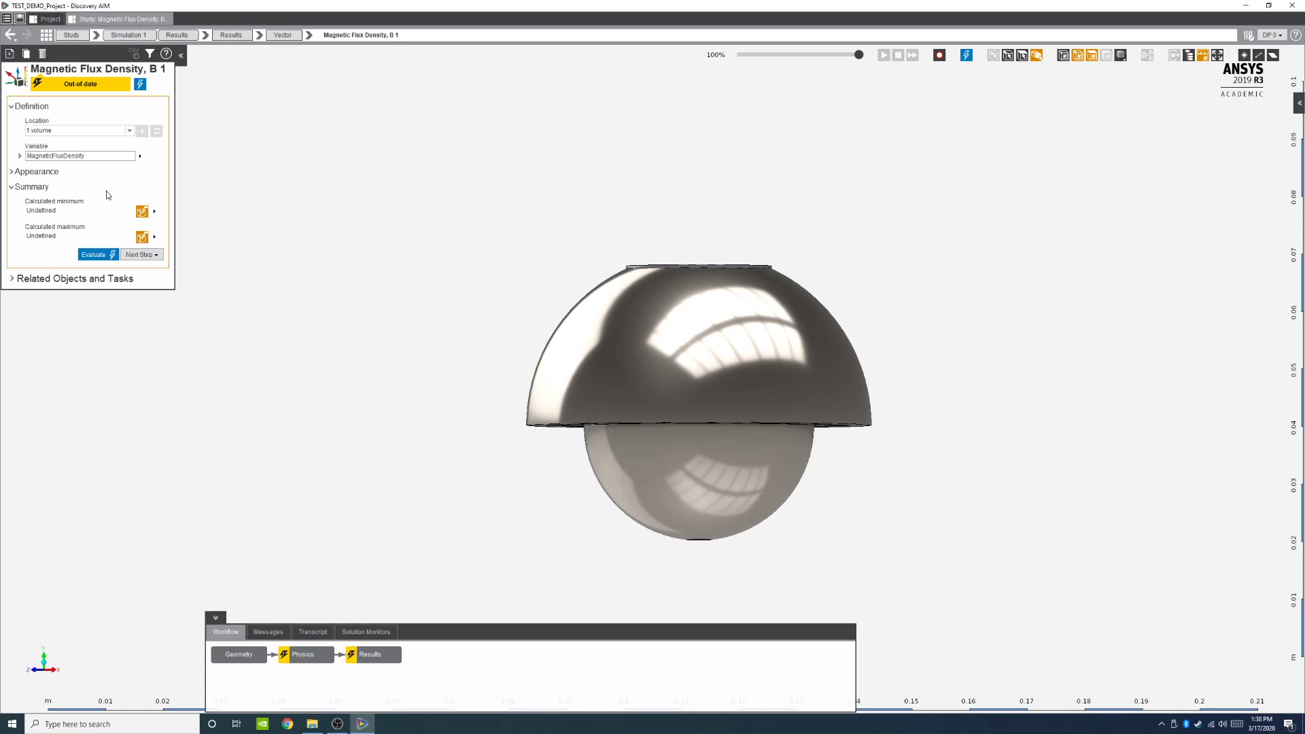
{"action": "key", "text": "alt+Left"}
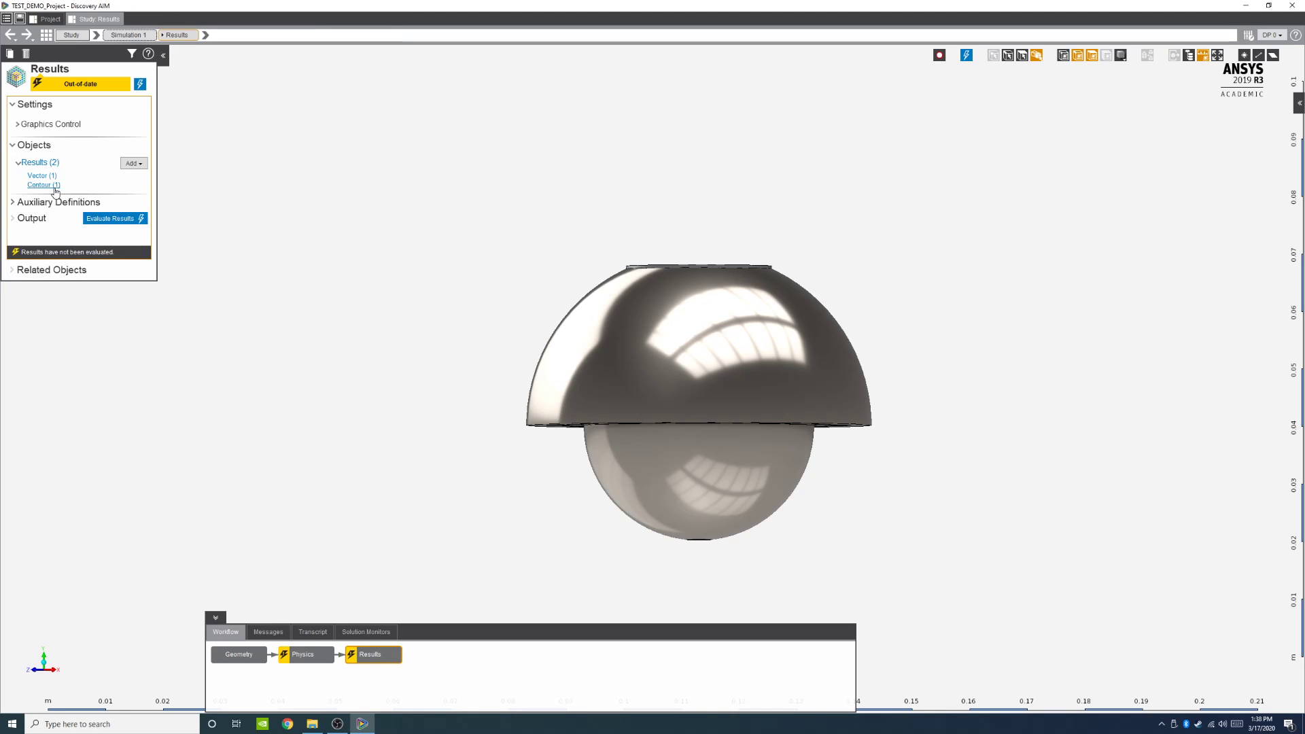
{"action": "left_click", "coordinate": [56, 187]}
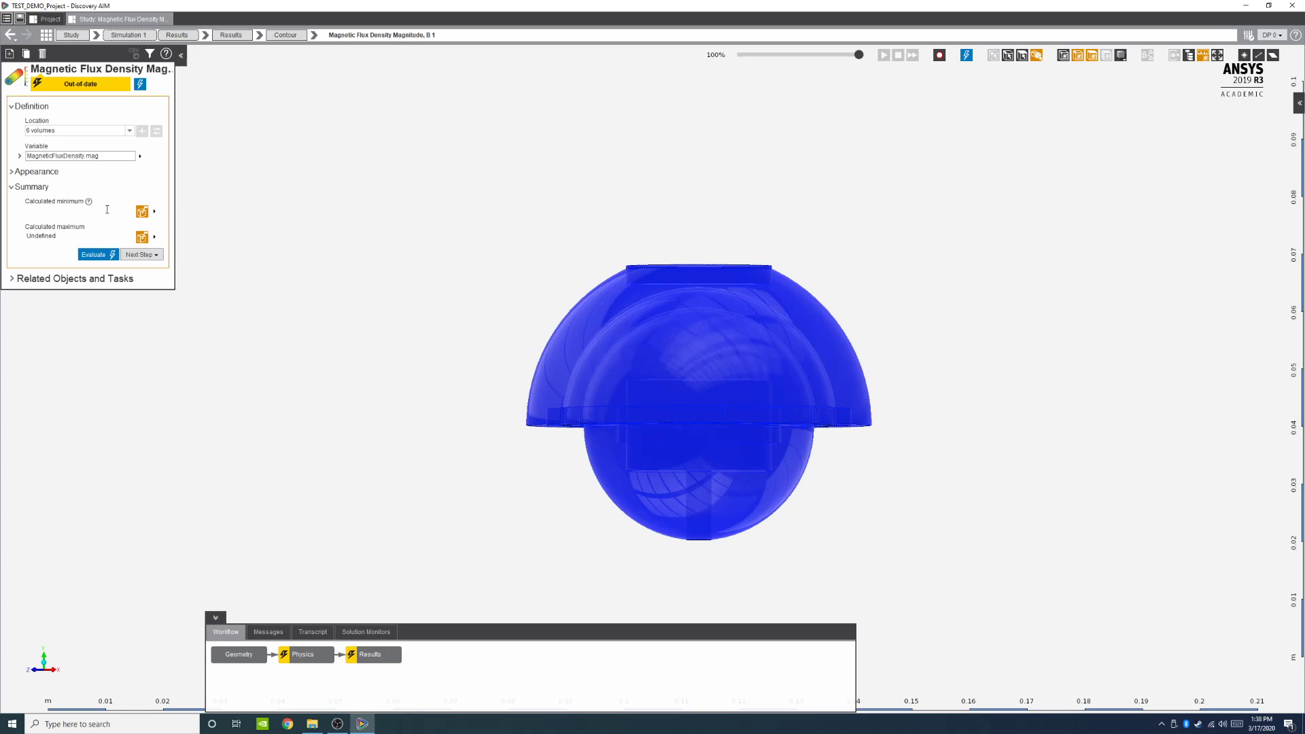
{"action": "key", "text": "alt+Left"}
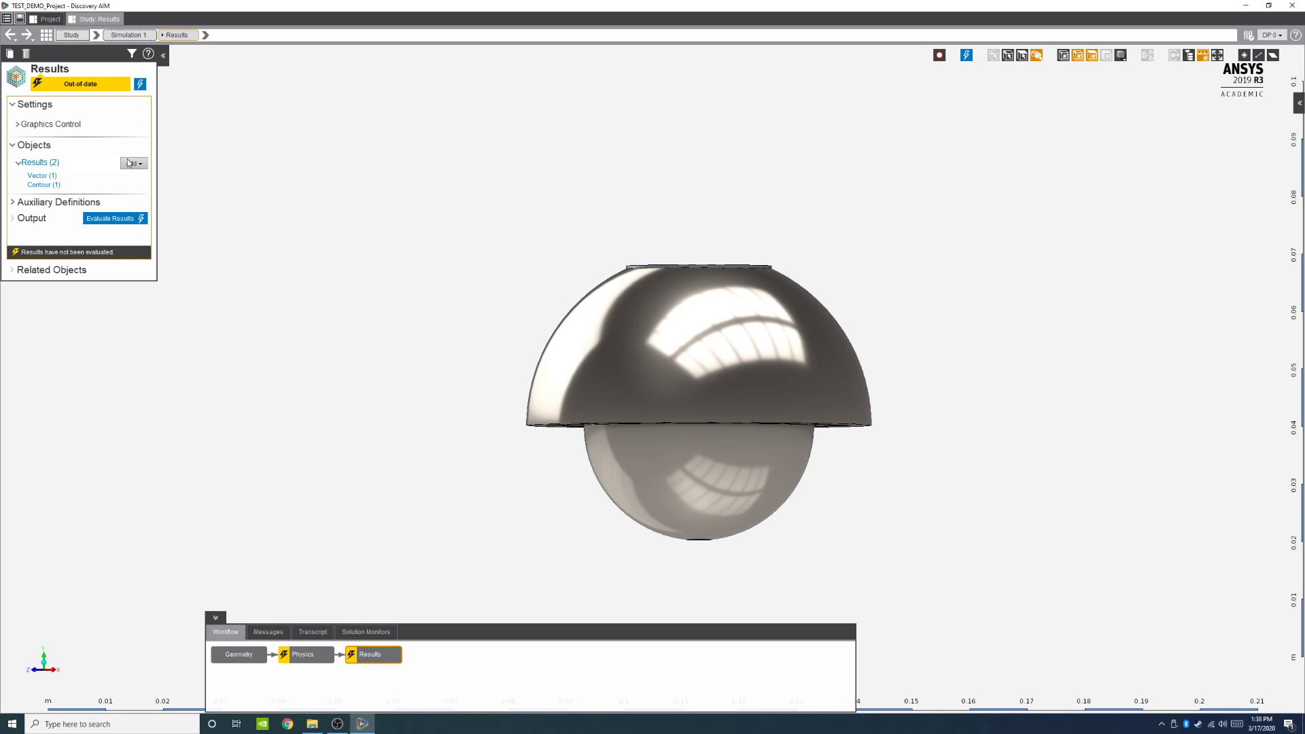
Step: Add a Force Magnitude calculated value located on Force Computation 1 using the Function calculator method
{"action": "left_click", "coordinate": [134, 166]}
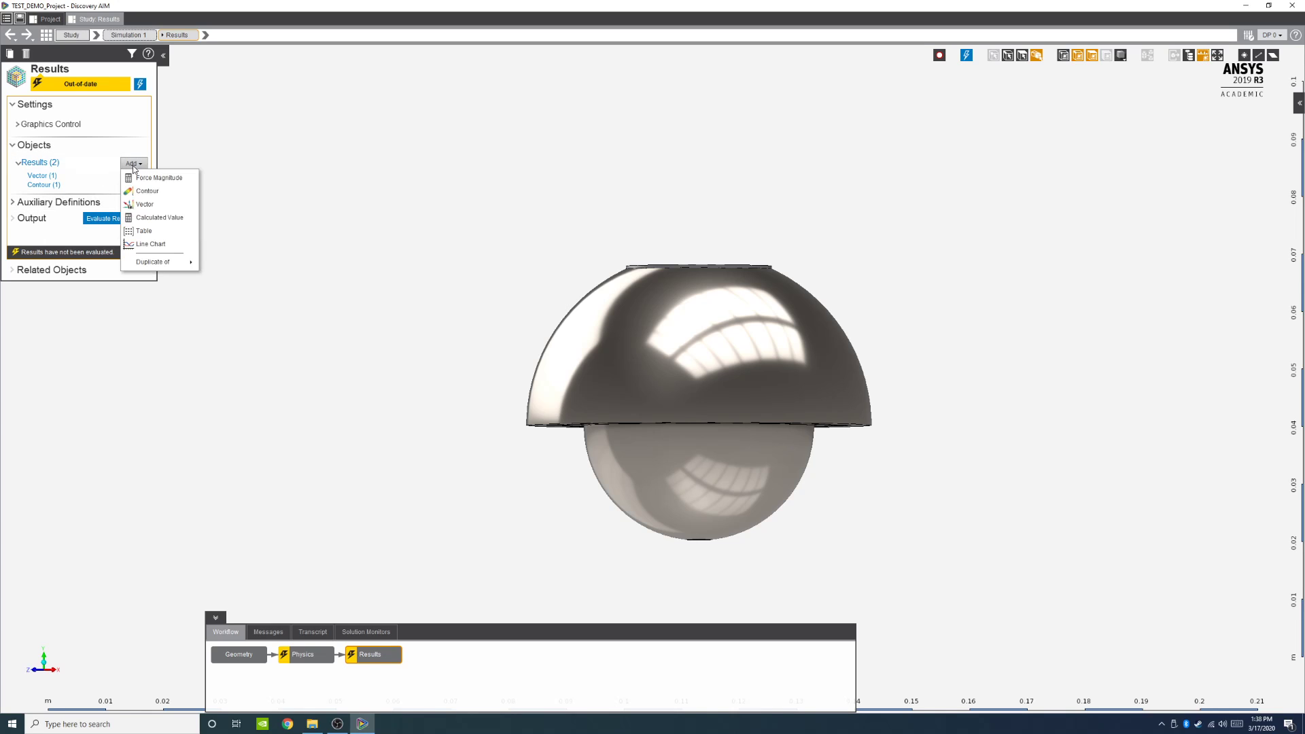
{"action": "left_click", "coordinate": [155, 181]}
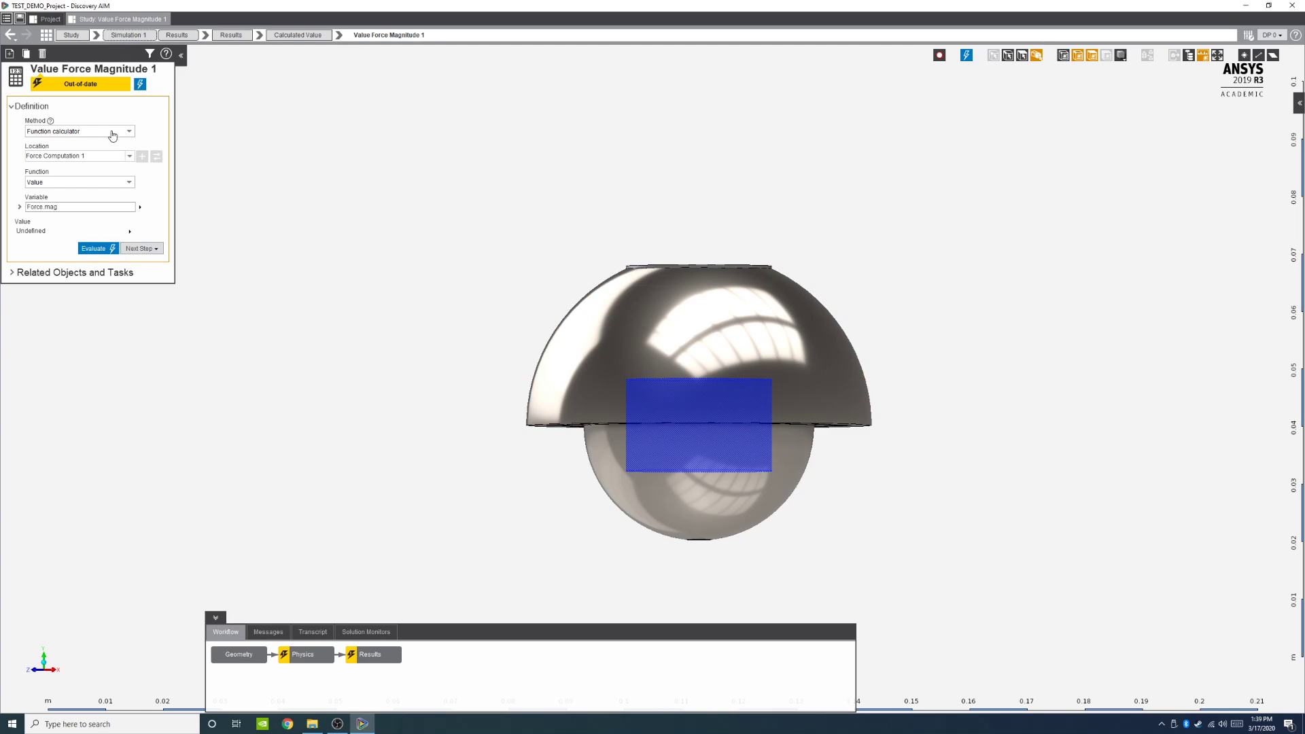
{"action": "left_click", "coordinate": [128, 132]}
{"action": "left_click", "coordinate": [128, 133]}
{"action": "left_click", "coordinate": [127, 157]}
{"action": "left_click", "coordinate": [126, 168]}
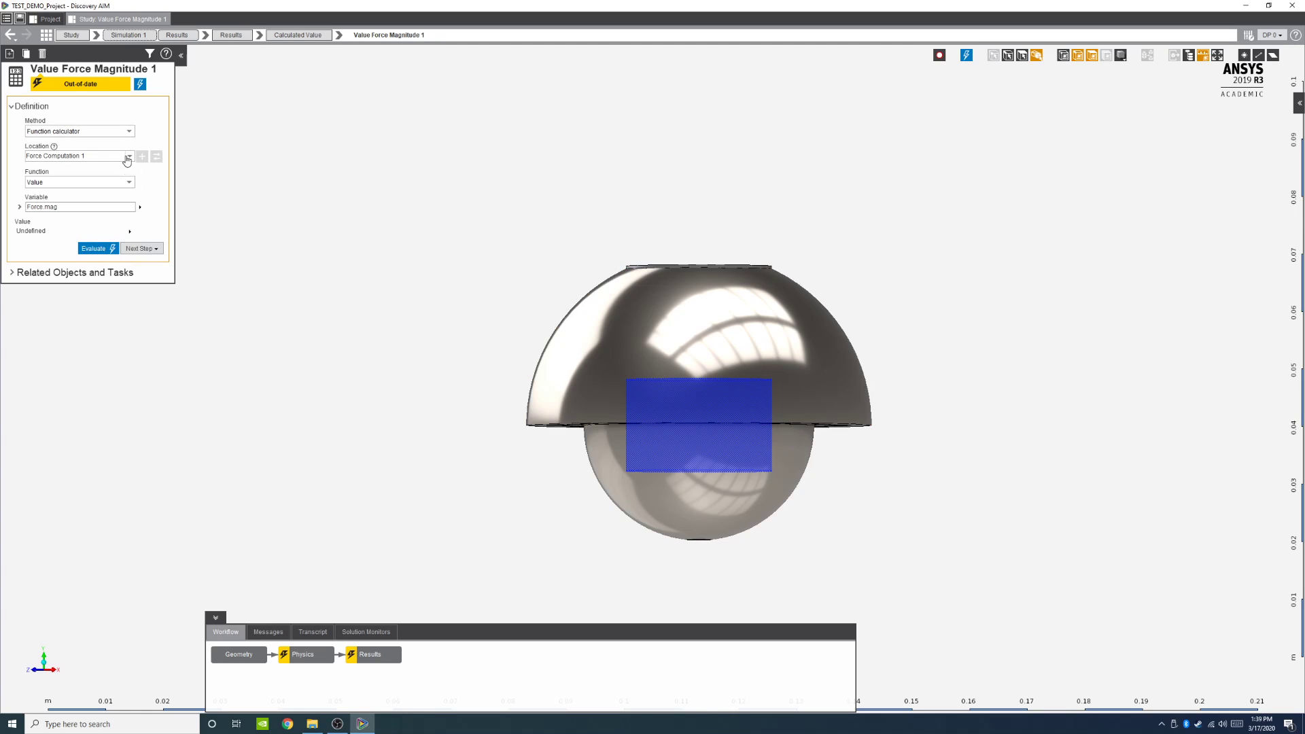
Step: Review the force value's Function and Variable options, keeping Value and Force mag, while orbiting the model
{"action": "left_click", "coordinate": [125, 184]}
{"action": "left_click", "coordinate": [125, 184]}
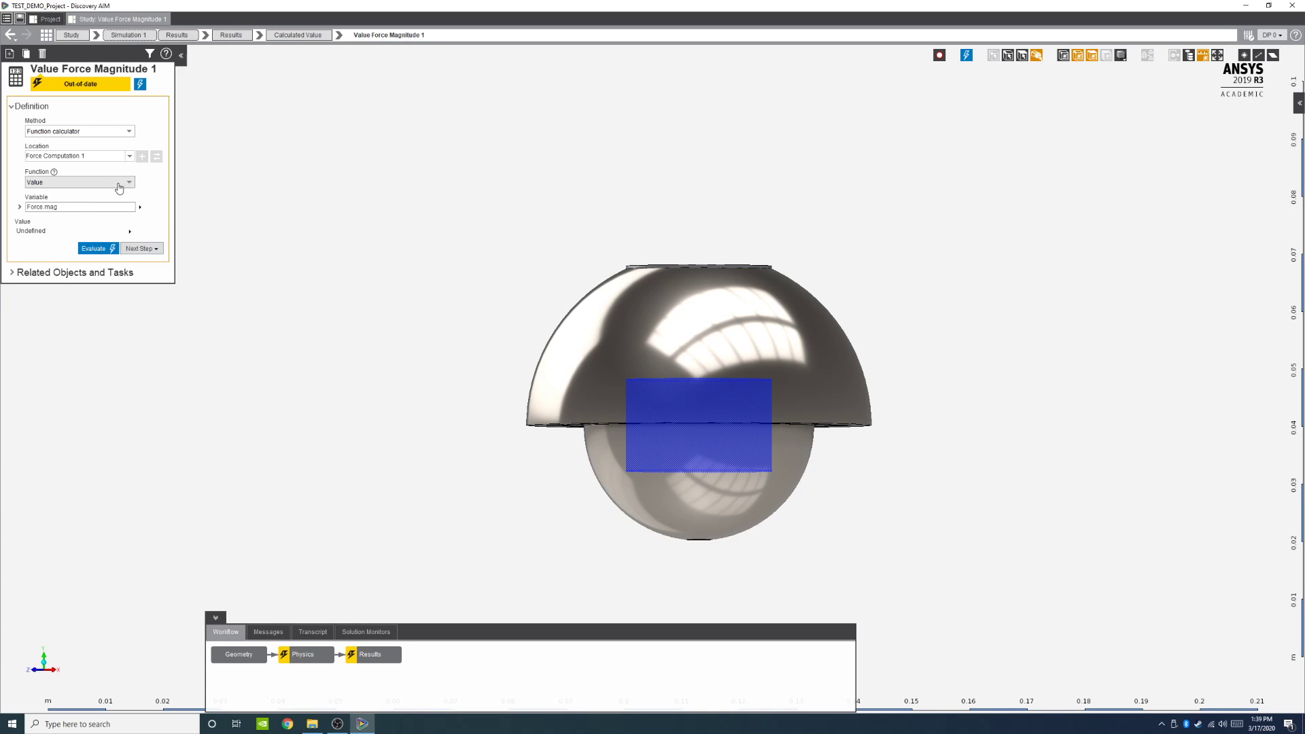
{"action": "mouse_move", "coordinate": [140, 208]}
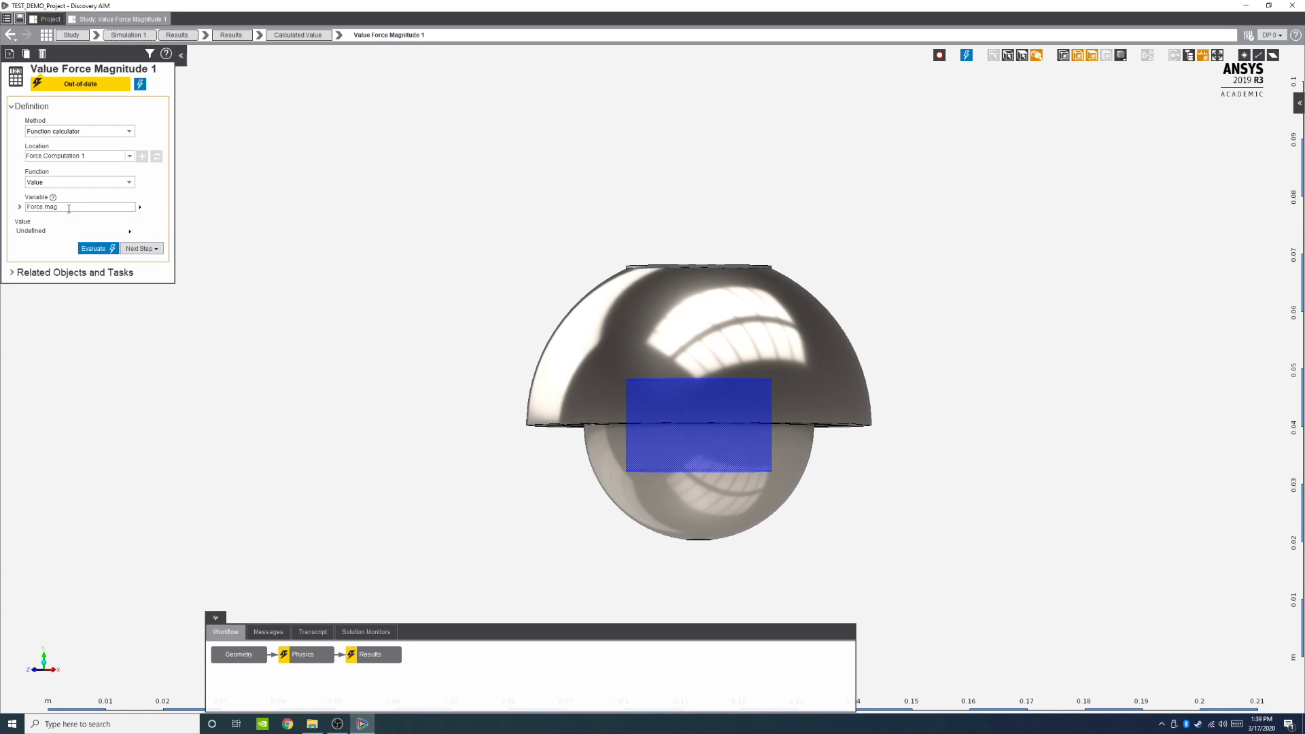
{"action": "left_click", "coordinate": [102, 206]}
{"action": "left_click", "coordinate": [106, 219]}
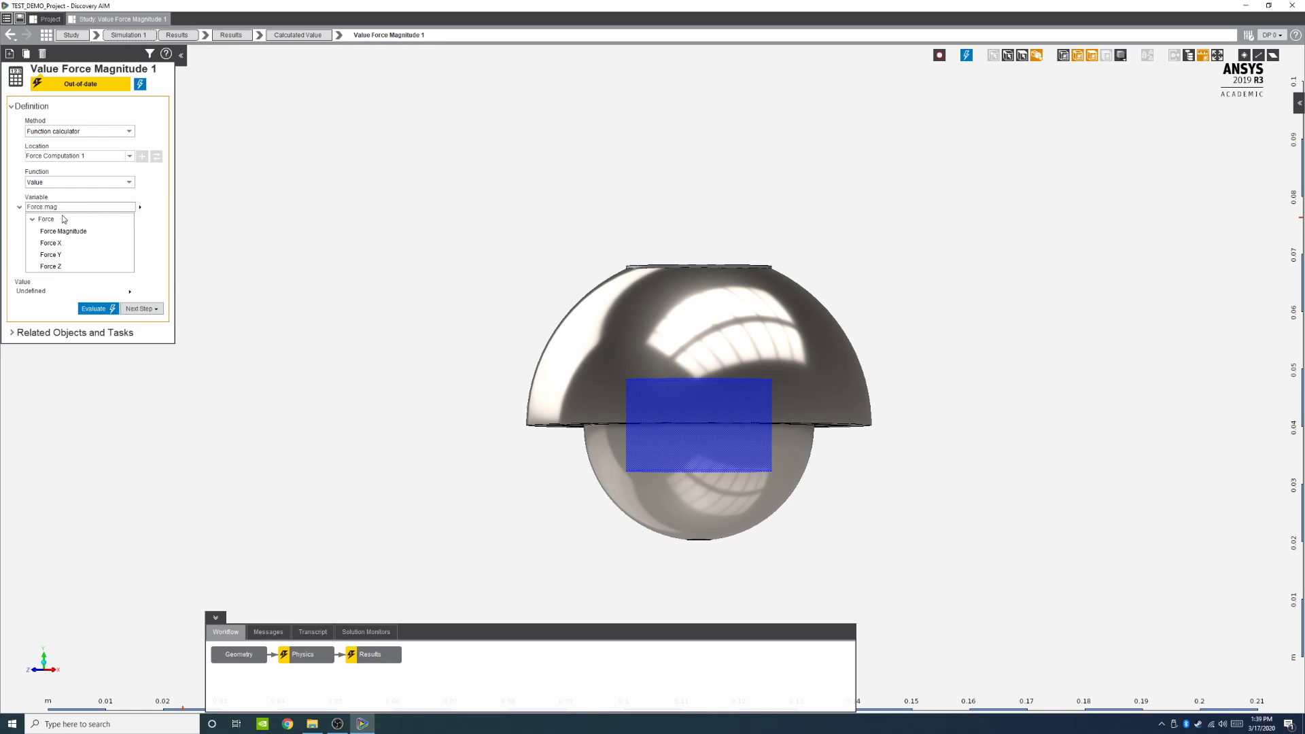
{"action": "left_click", "coordinate": [105, 216]}
{"action": "left_click", "coordinate": [94, 219]}
{"action": "middle_click_drag", "start_coordinate": [868, 251], "coordinate": [869, 263]}
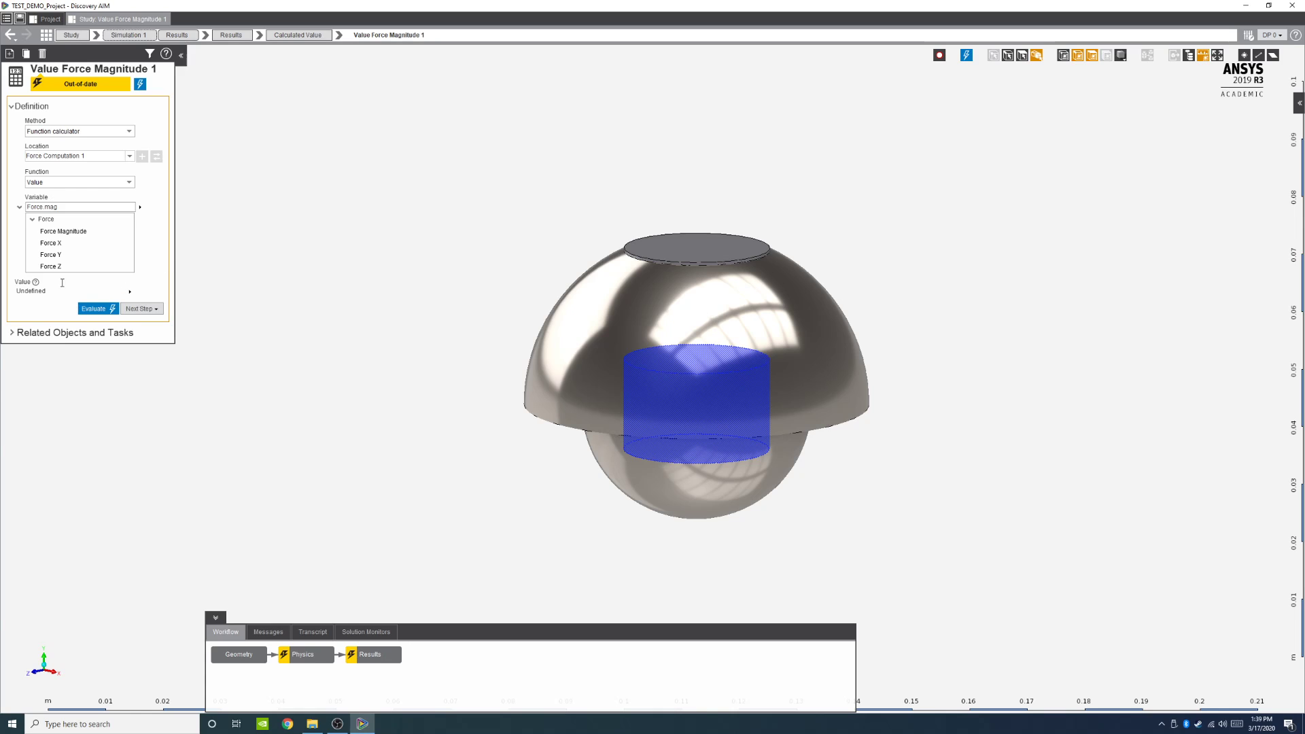
{"action": "left_click", "coordinate": [19, 207]}
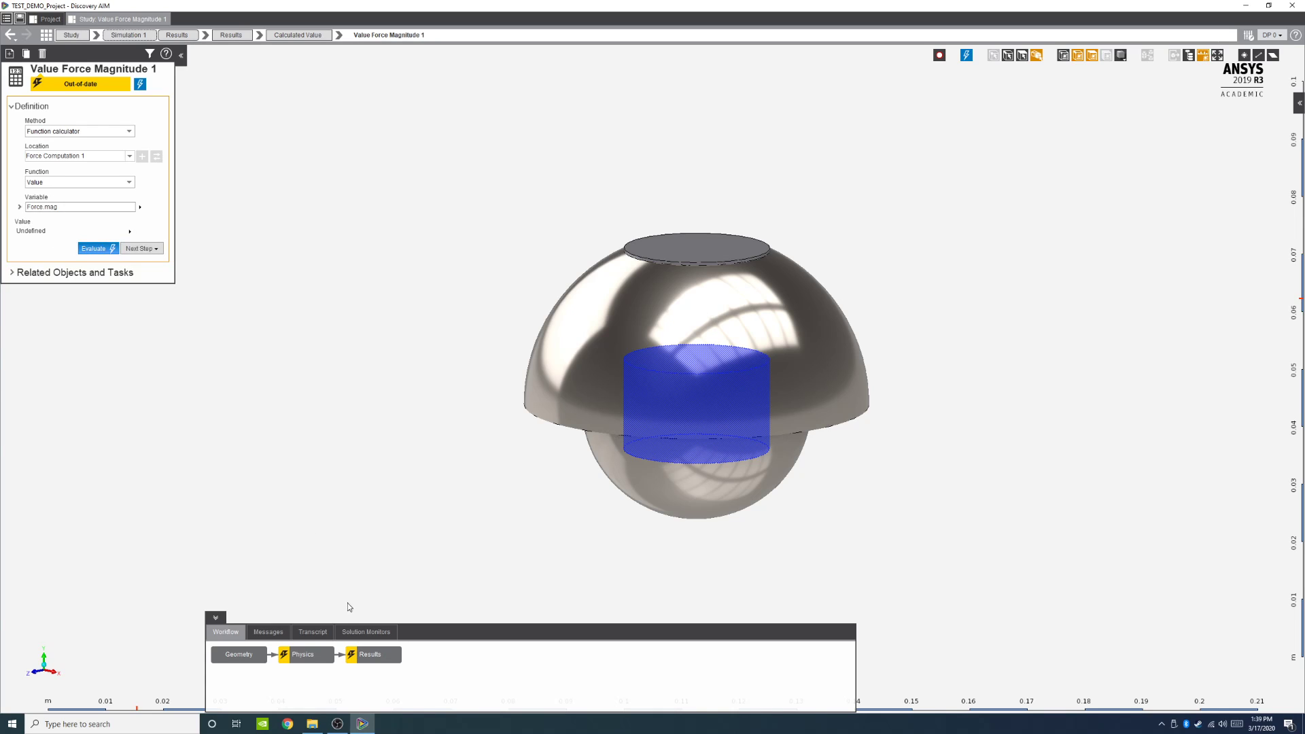
Step: Try to evaluate all results from the Results task and open the message list
{"action": "left_click", "coordinate": [367, 655]}
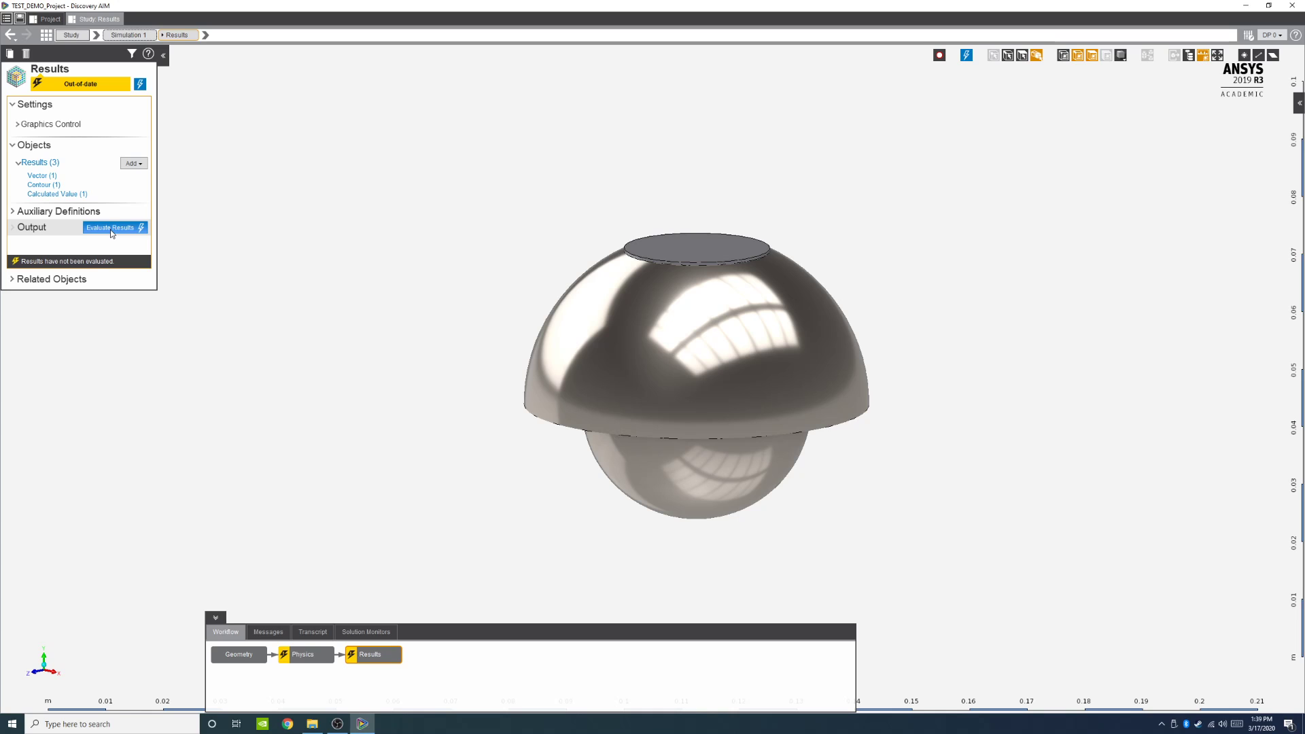
{"action": "left_click", "coordinate": [139, 84]}
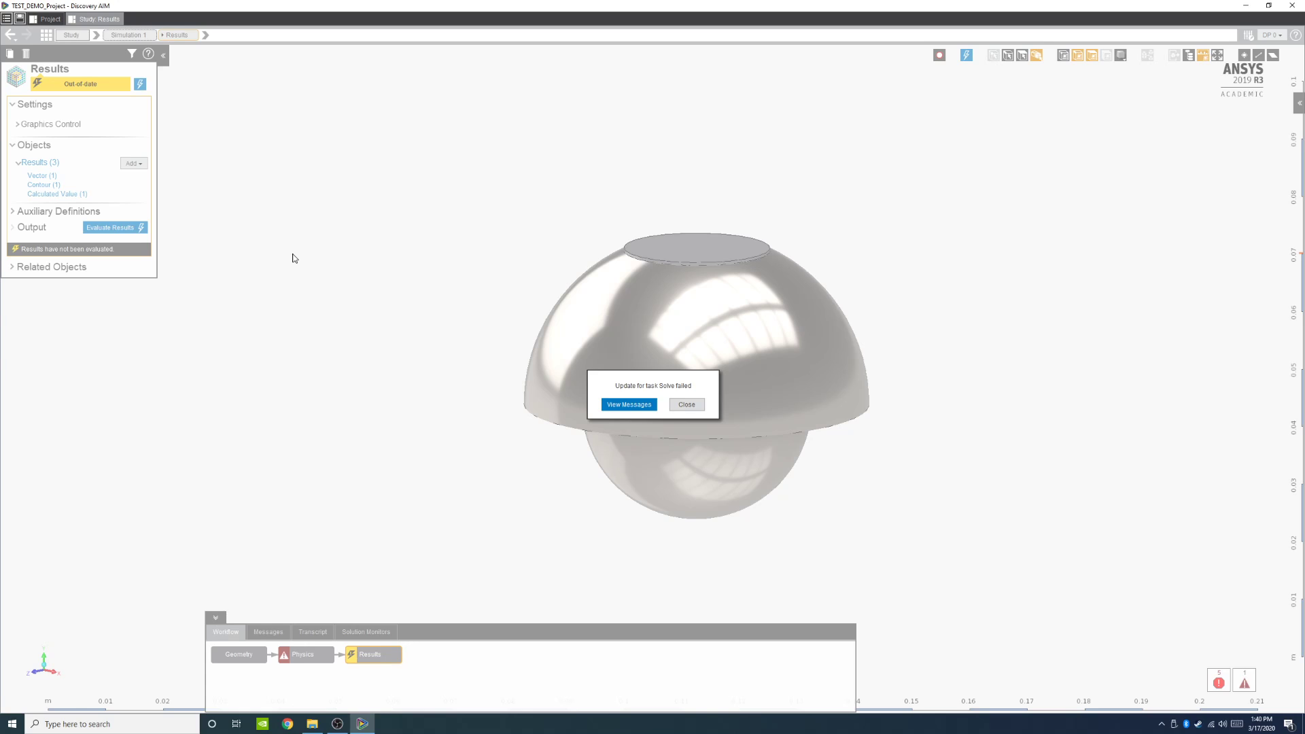
{"action": "left_click", "coordinate": [628, 404]}
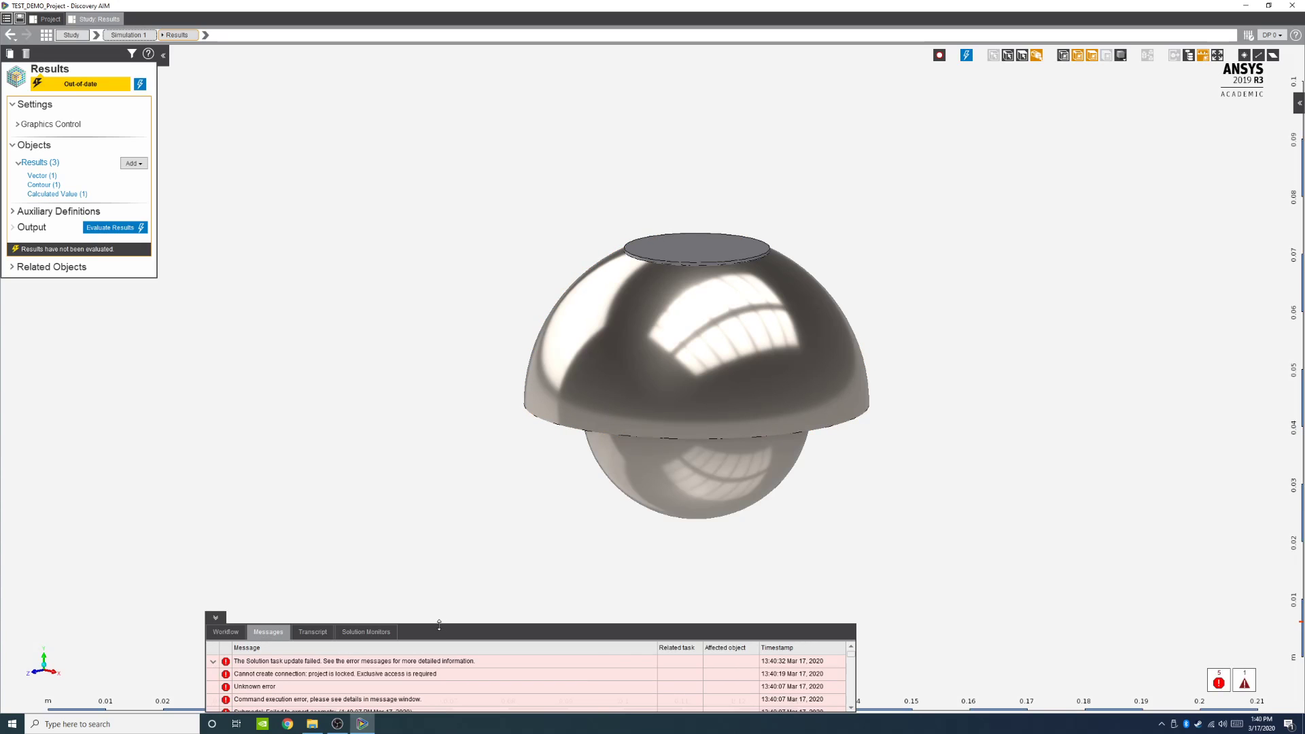
Step: Examine the Messages, Transcript and Solution Monitors tabs of the bottom panel, resizing it as needed
{"action": "left_click_drag", "start_coordinate": [439, 624], "coordinate": [446, 548]}
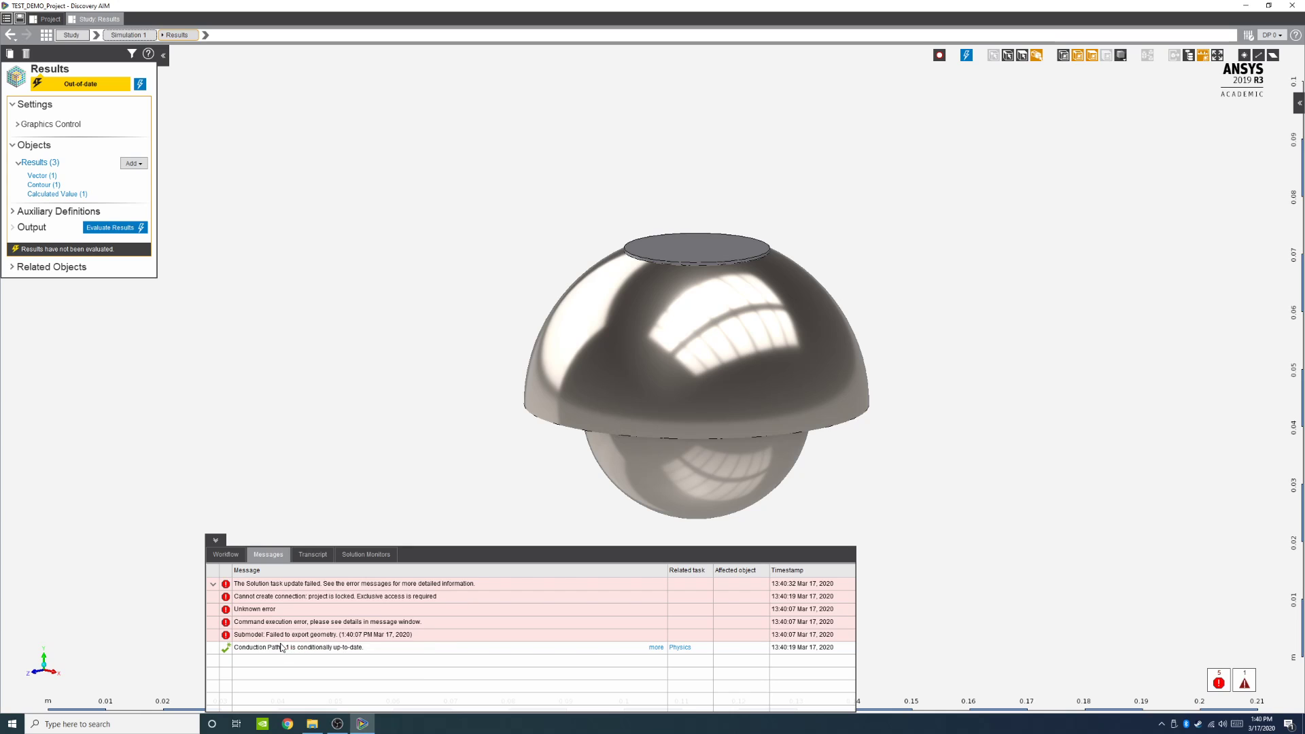
{"action": "left_click", "coordinate": [227, 554]}
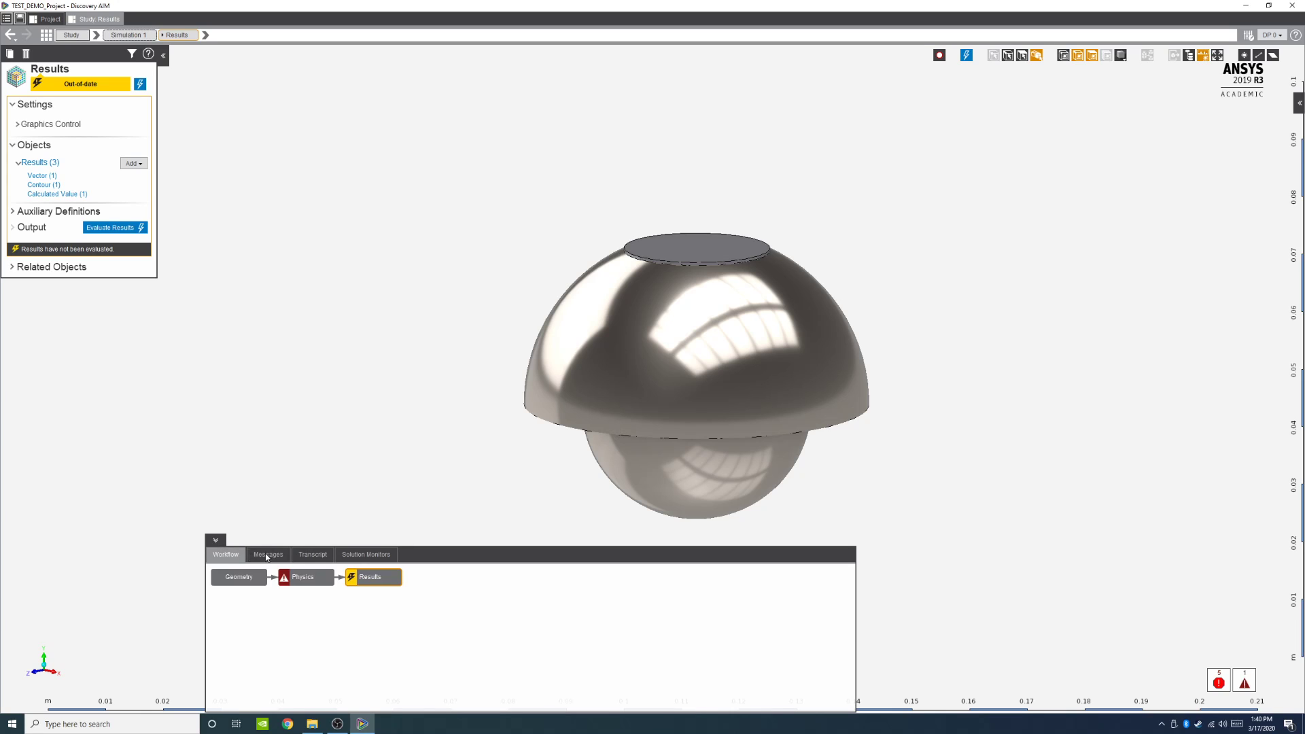
{"action": "left_click", "coordinate": [268, 555]}
{"action": "left_click", "coordinate": [301, 556]}
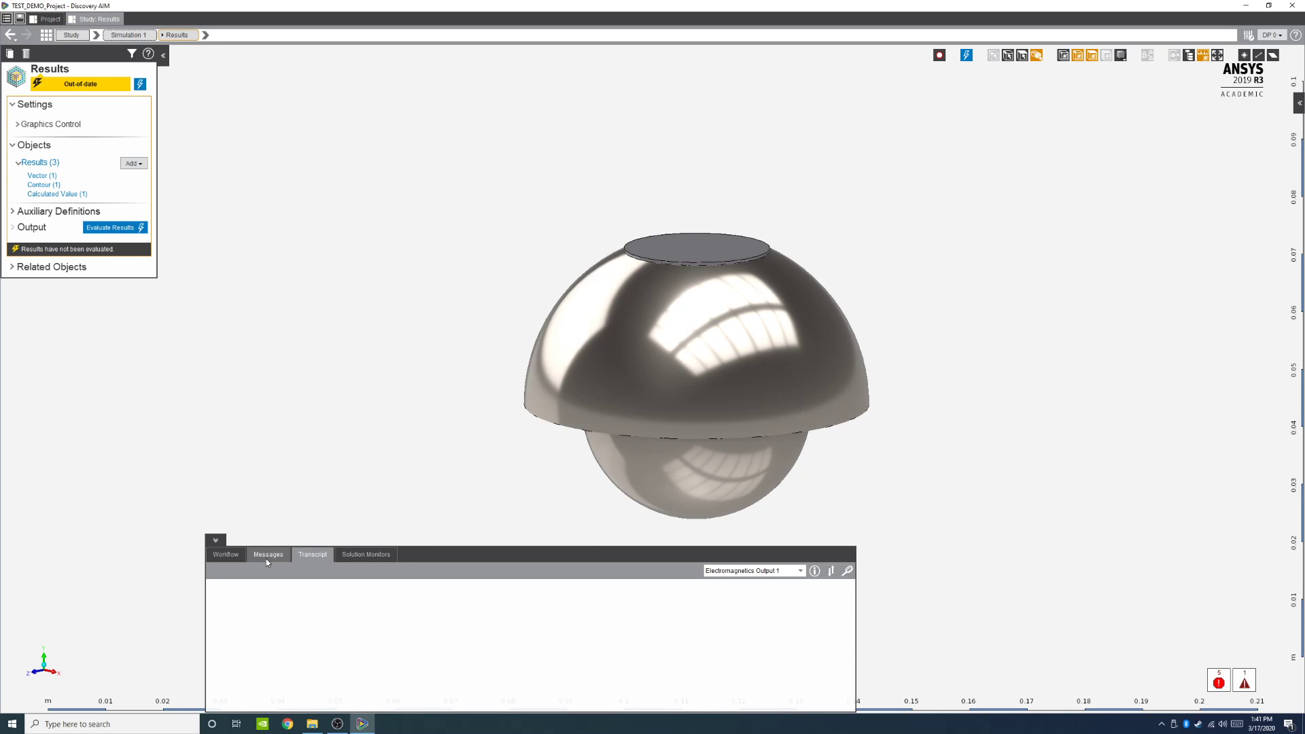
{"action": "left_click", "coordinate": [373, 559]}
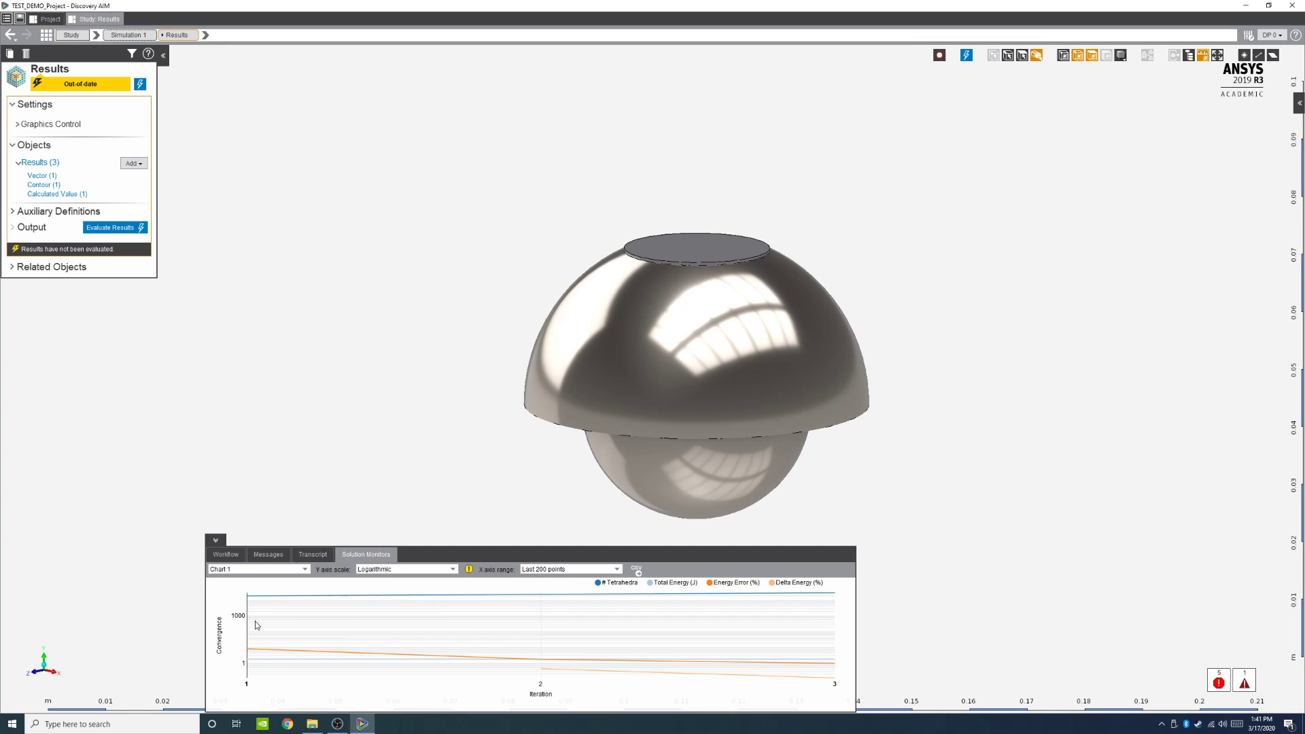
{"action": "left_click", "coordinate": [268, 554]}
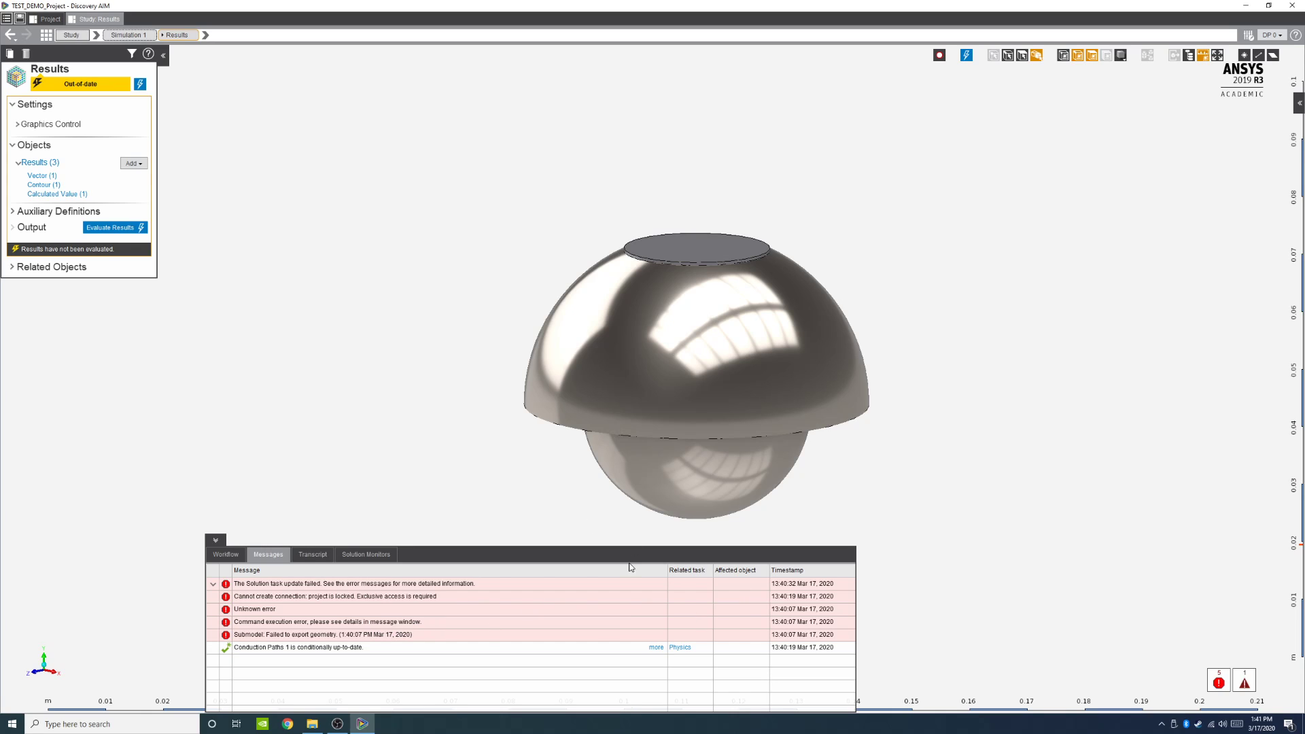
{"action": "mouse_move", "coordinate": [279, 648]}
{"action": "left_click_drag", "start_coordinate": [487, 548], "coordinate": [487, 555]}
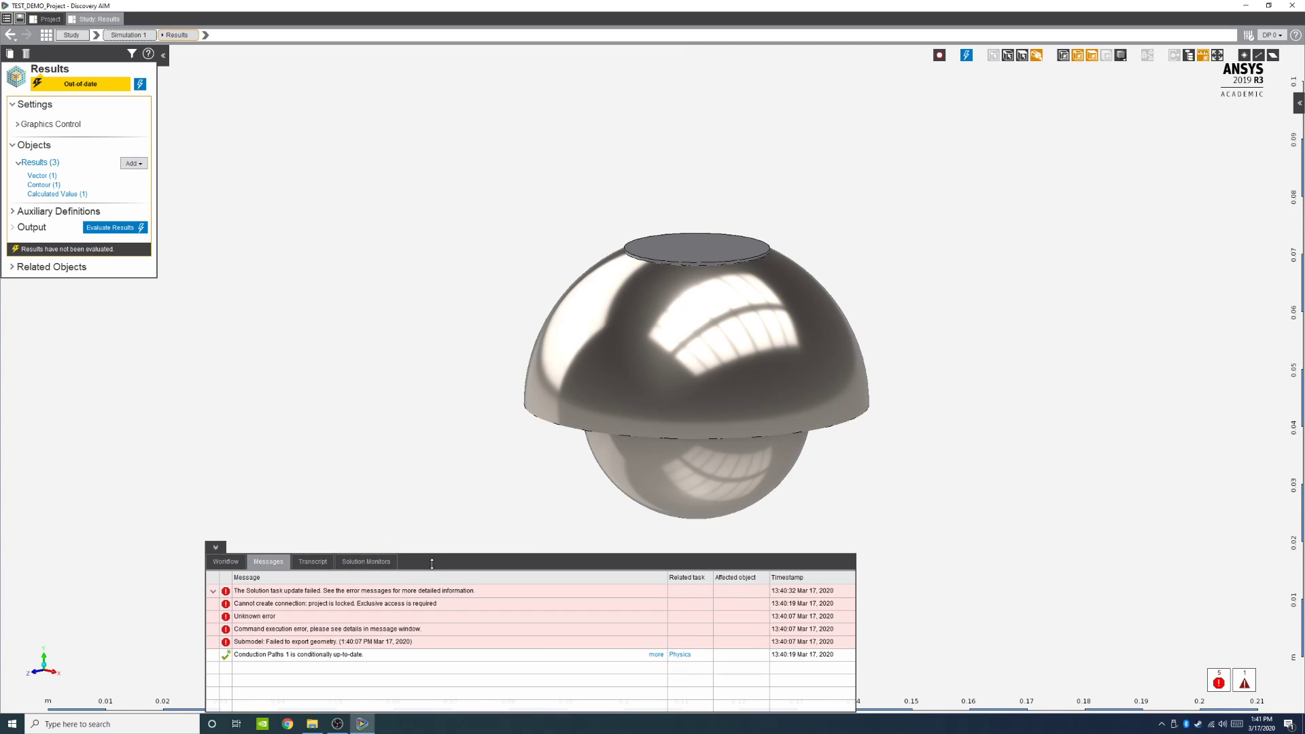
{"action": "left_click_drag", "start_coordinate": [432, 584], "coordinate": [432, 579]}
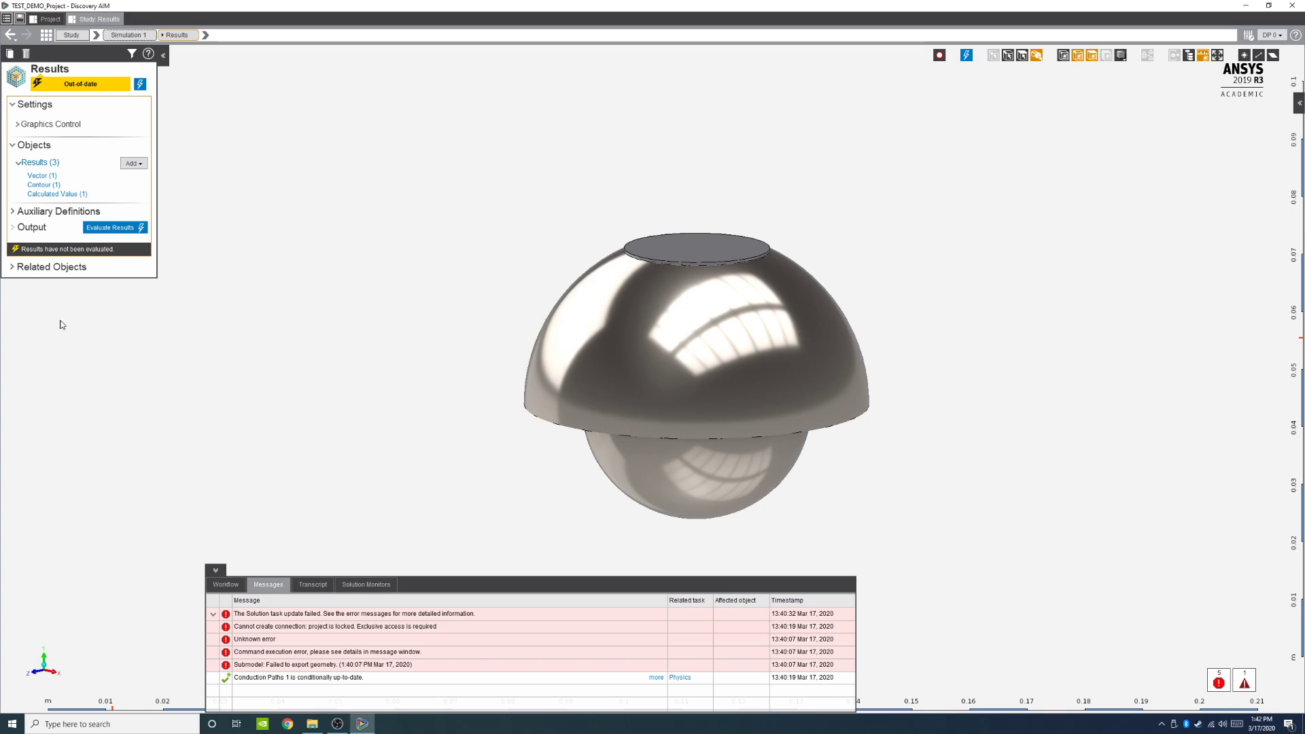
{"action": "left_click", "coordinate": [350, 586]}
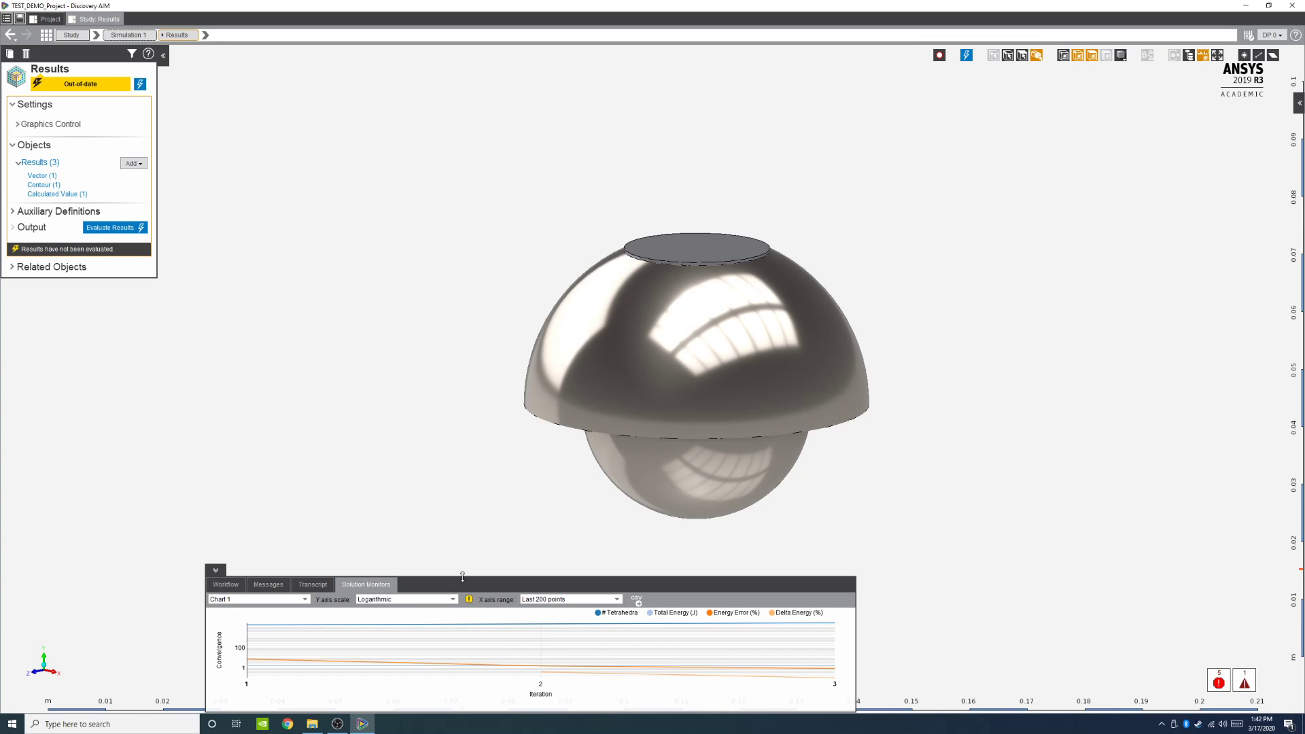
{"action": "left_click_drag", "start_coordinate": [463, 577], "coordinate": [487, 544]}
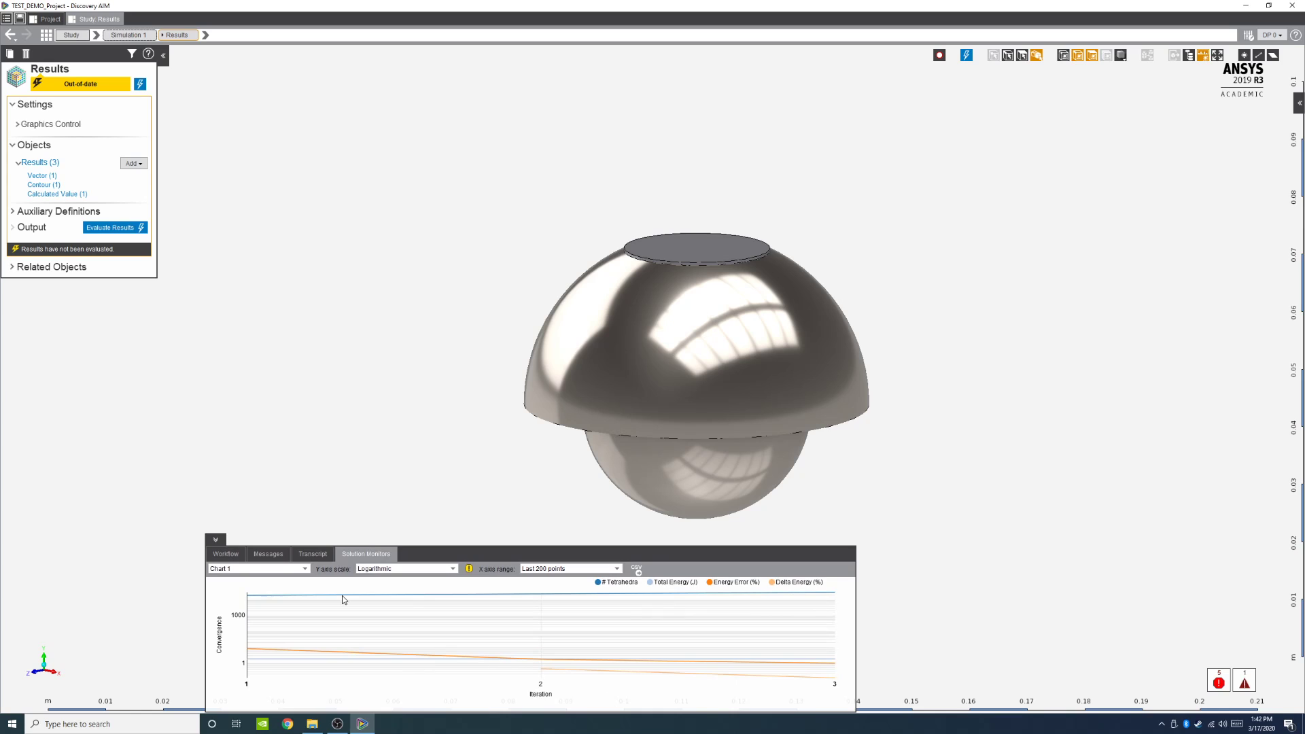
{"action": "left_click_drag", "start_coordinate": [412, 548], "coordinate": [410, 592]}
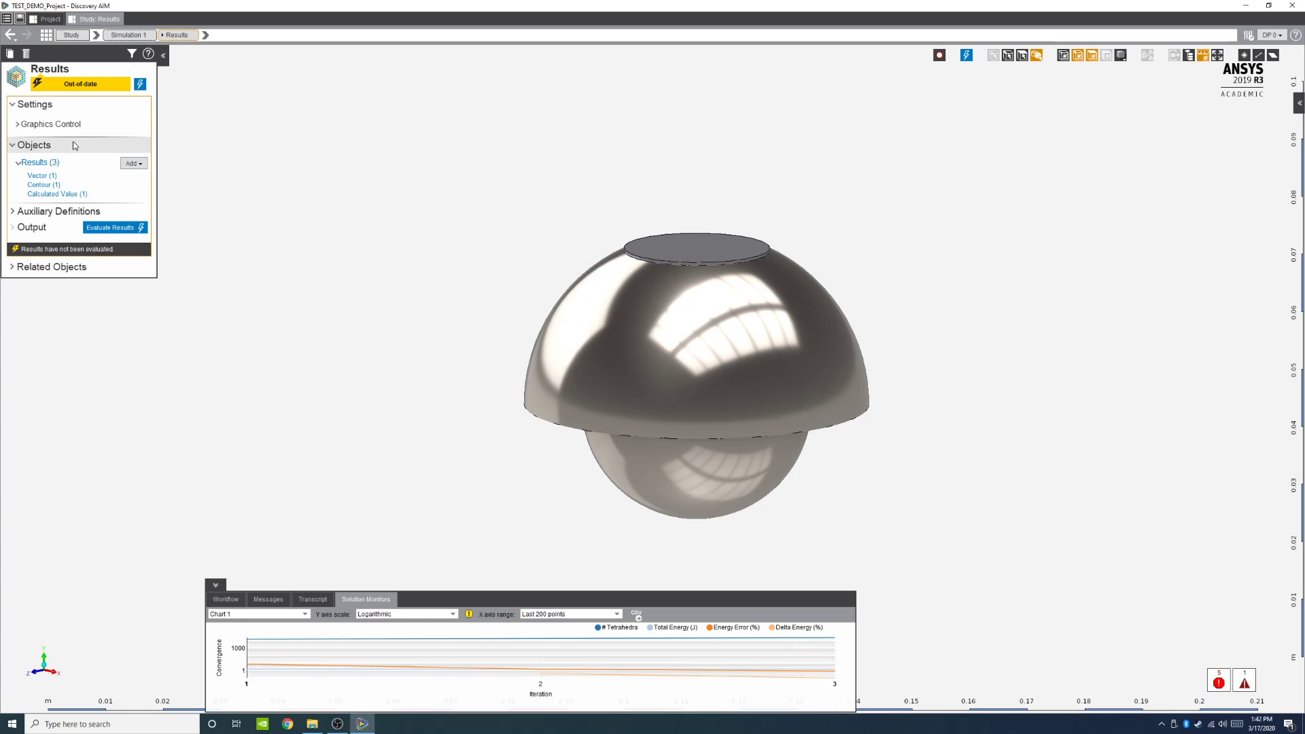
Step: Try to evaluate the Magnetic Flux Density vector result and dismiss the error dialog
{"action": "left_click", "coordinate": [42, 176]}
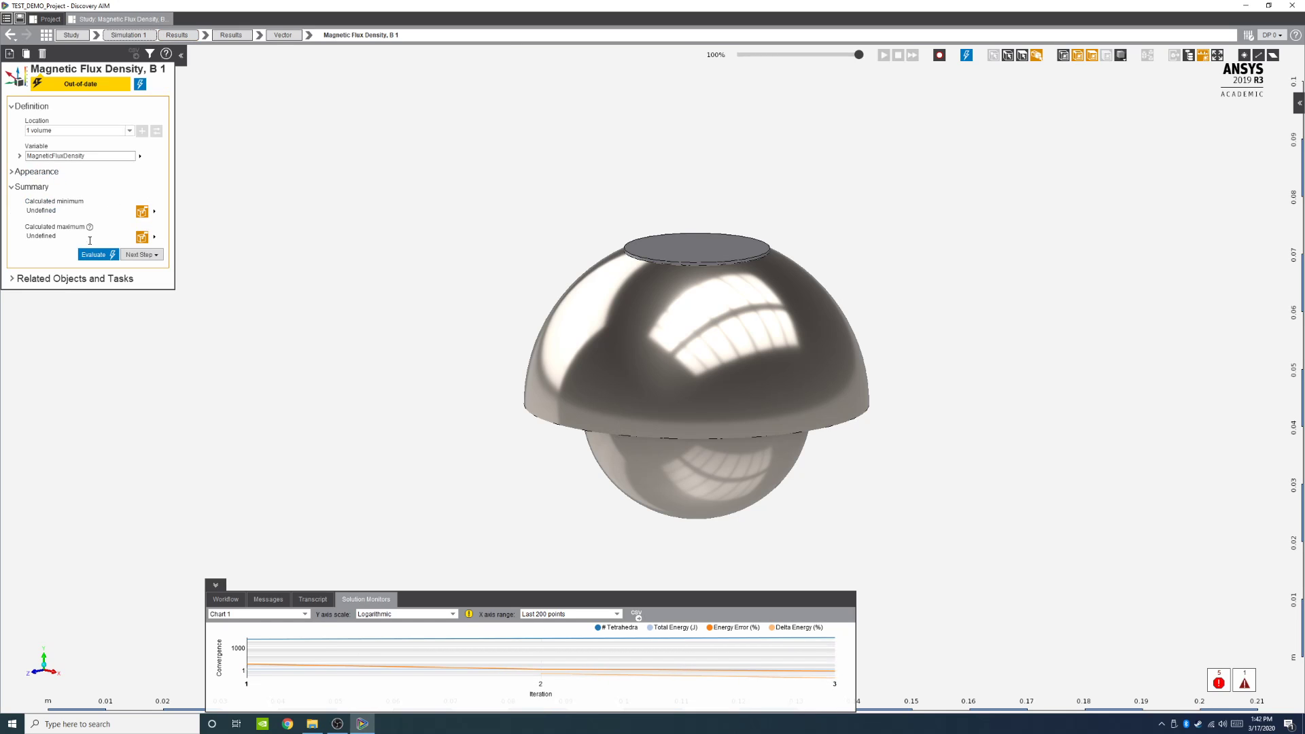
{"action": "left_click", "coordinate": [94, 255]}
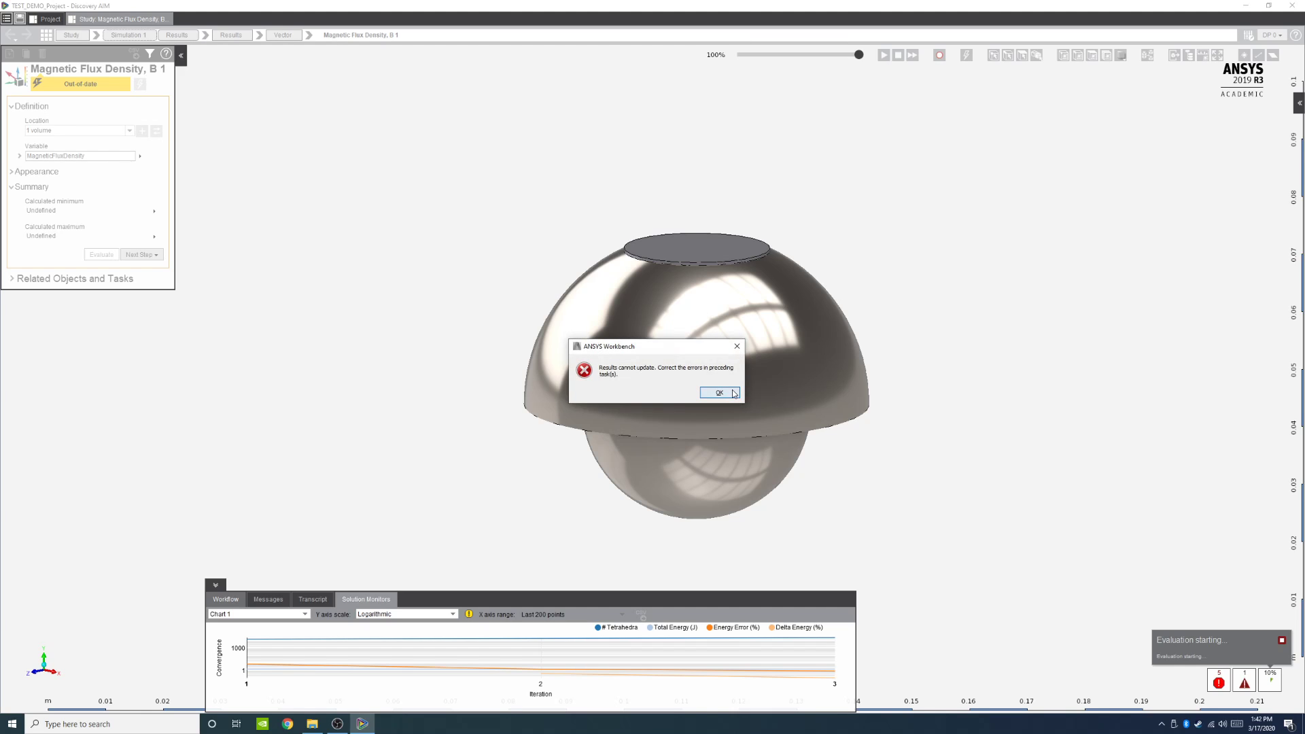
{"action": "left_click", "coordinate": [719, 393]}
Step: Open the Physics task and inspect its attention-required error messages
{"action": "left_click", "coordinate": [262, 600]}
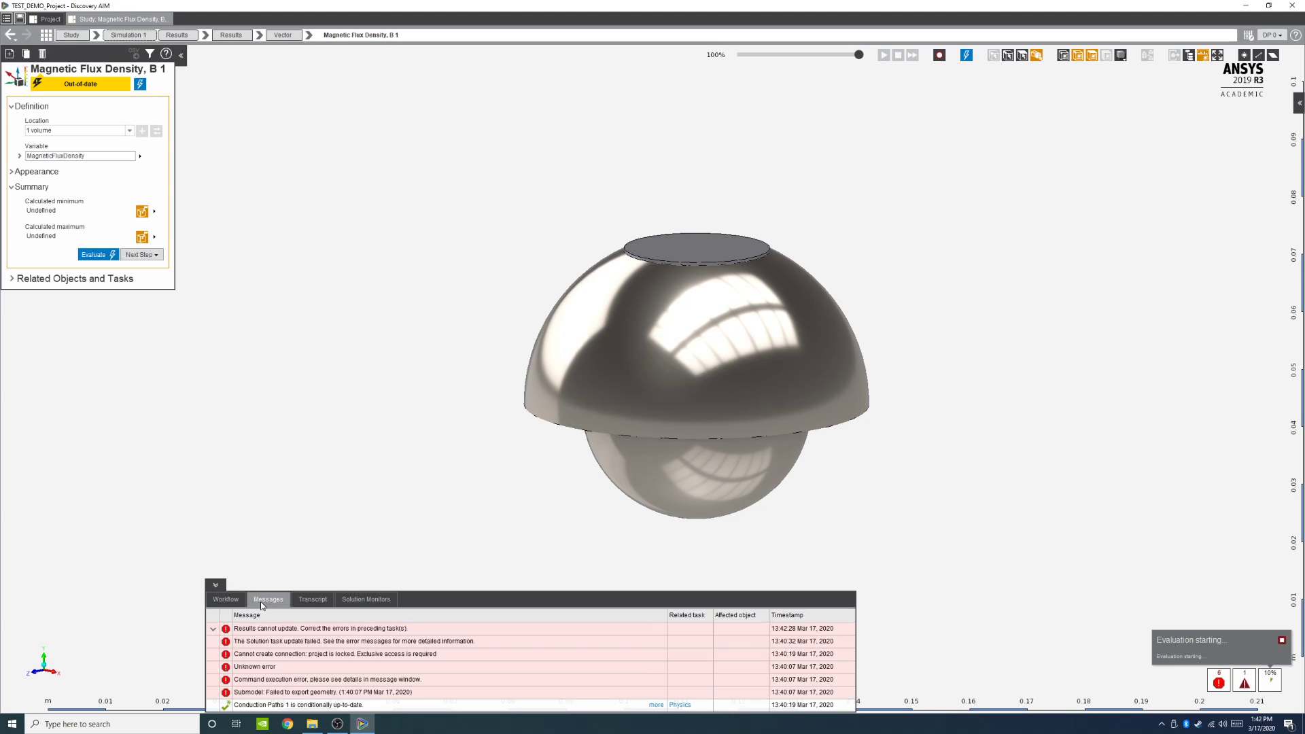
{"action": "left_click", "coordinate": [220, 601]}
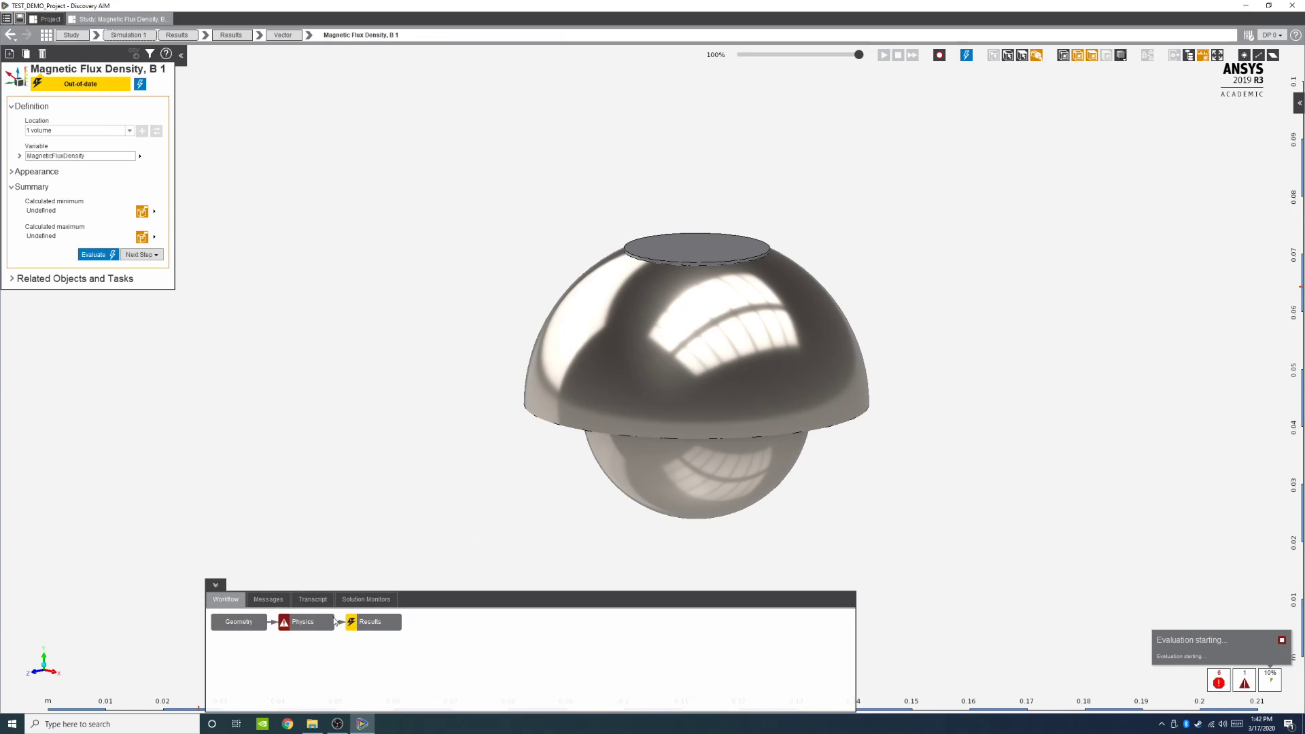
{"action": "left_click", "coordinate": [331, 622]}
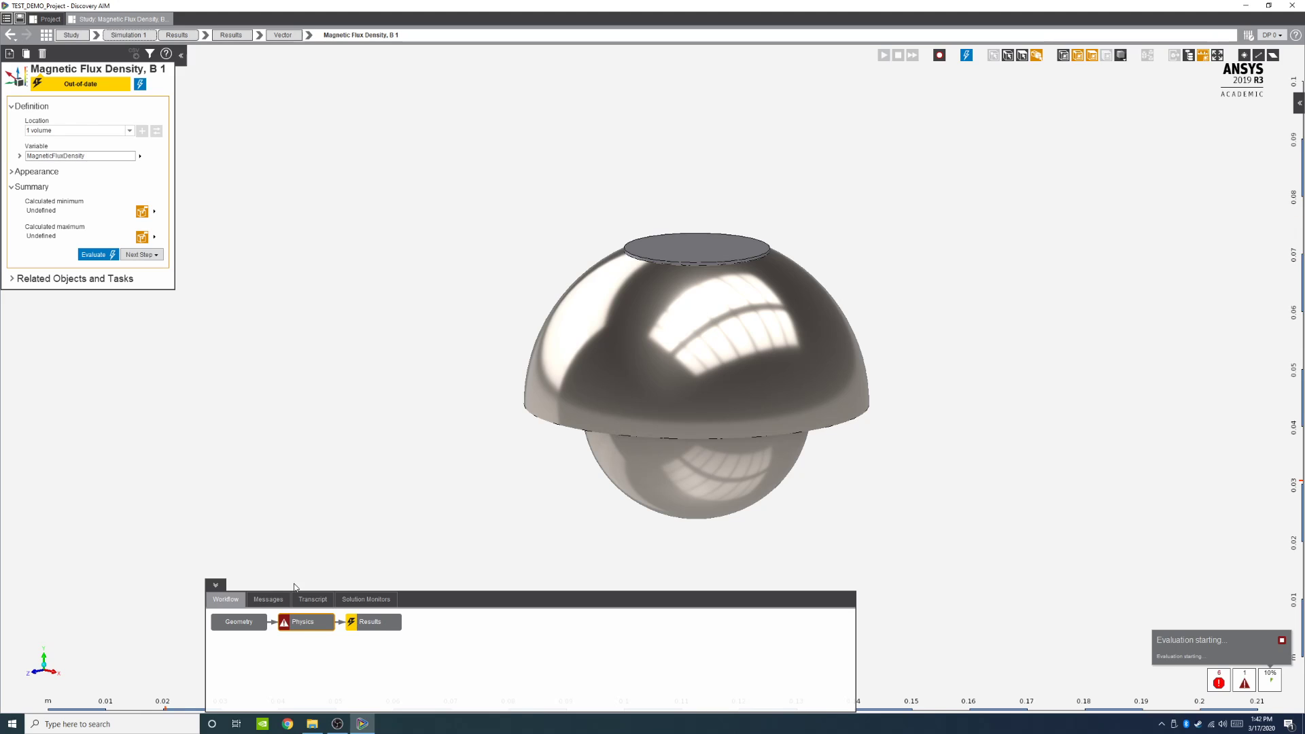
{"action": "double_click", "coordinate": [285, 620]}
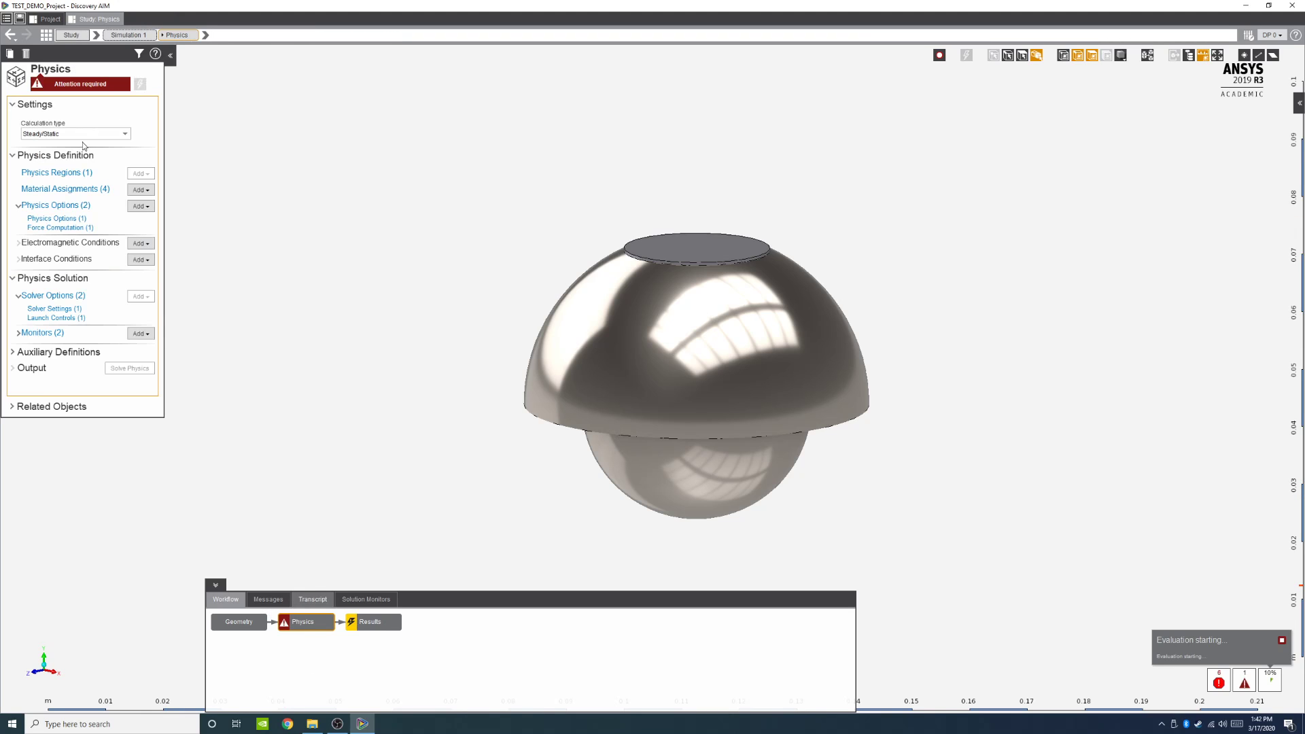
{"action": "left_click", "coordinate": [69, 86]}
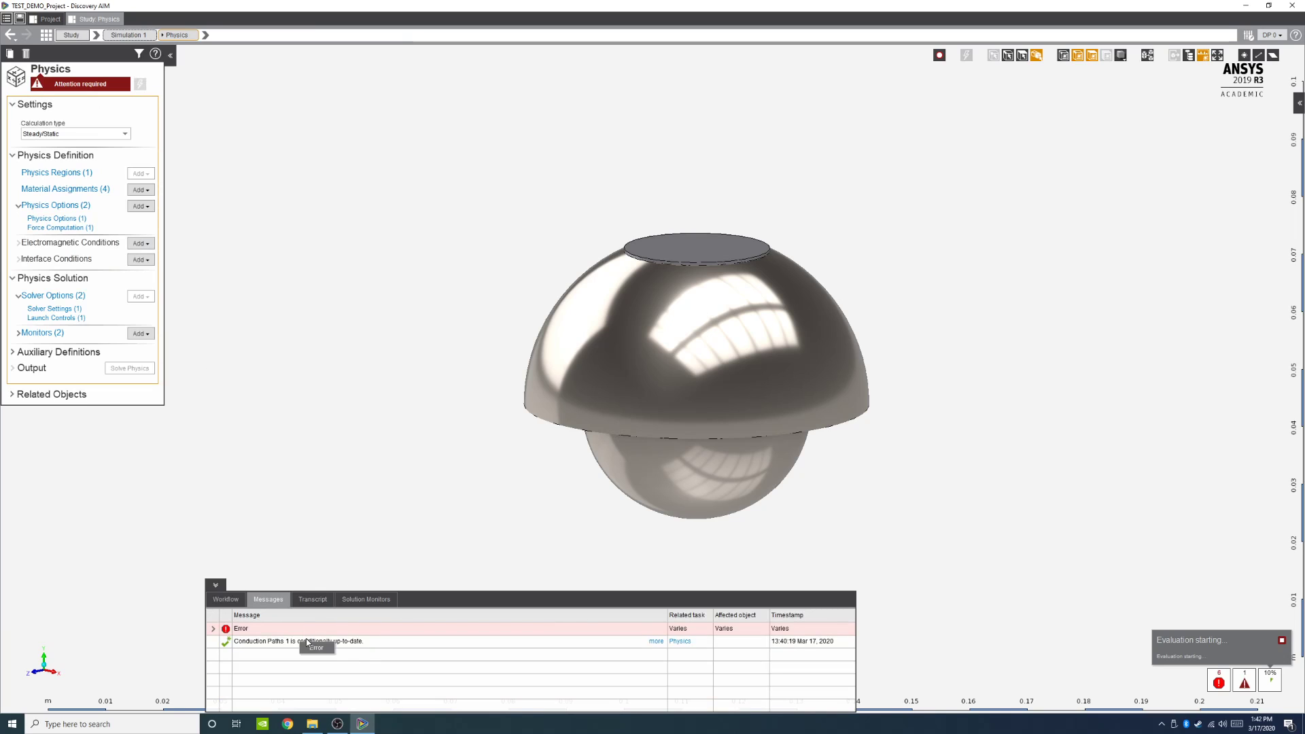
{"action": "left_click", "coordinate": [212, 630]}
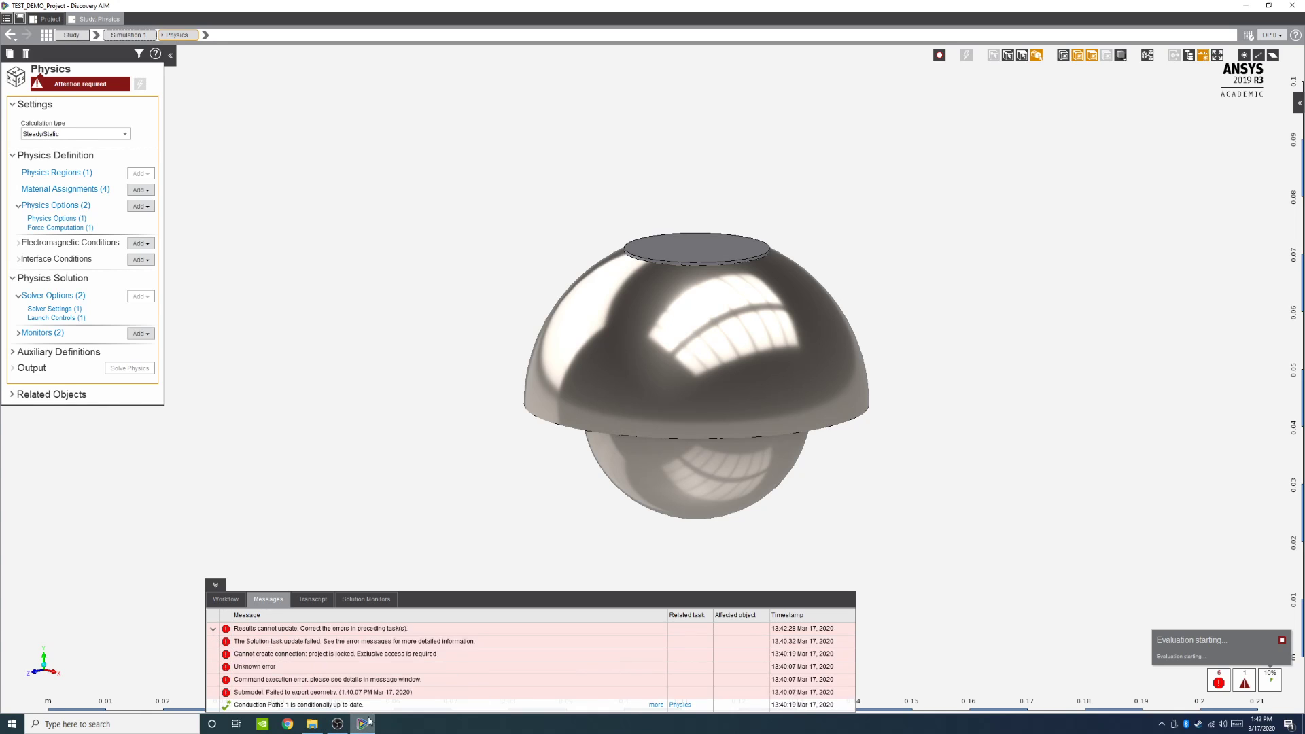
{"action": "left_click", "coordinate": [212, 630]}
{"action": "left_click", "coordinate": [229, 598]}
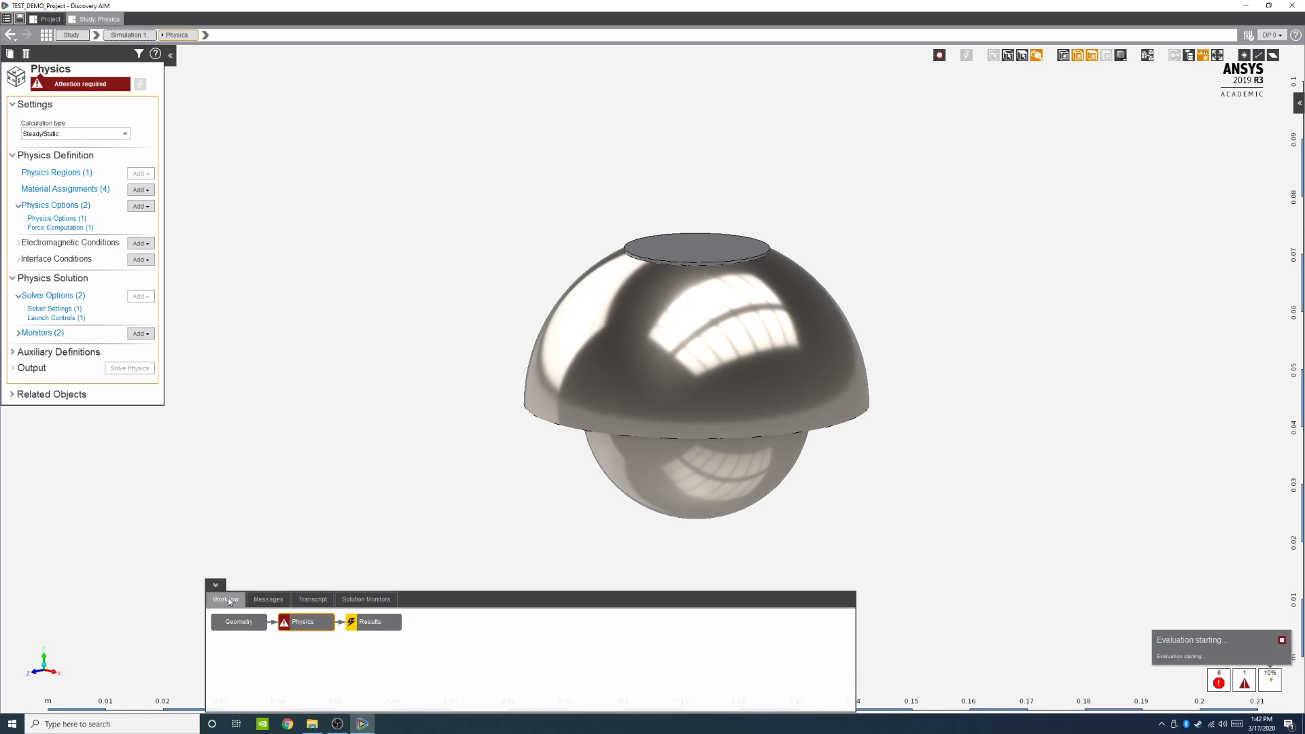
Step: Open the geometry in the model editor, check its structure tree of bodies, and close the editor
{"action": "left_click", "coordinate": [250, 629]}
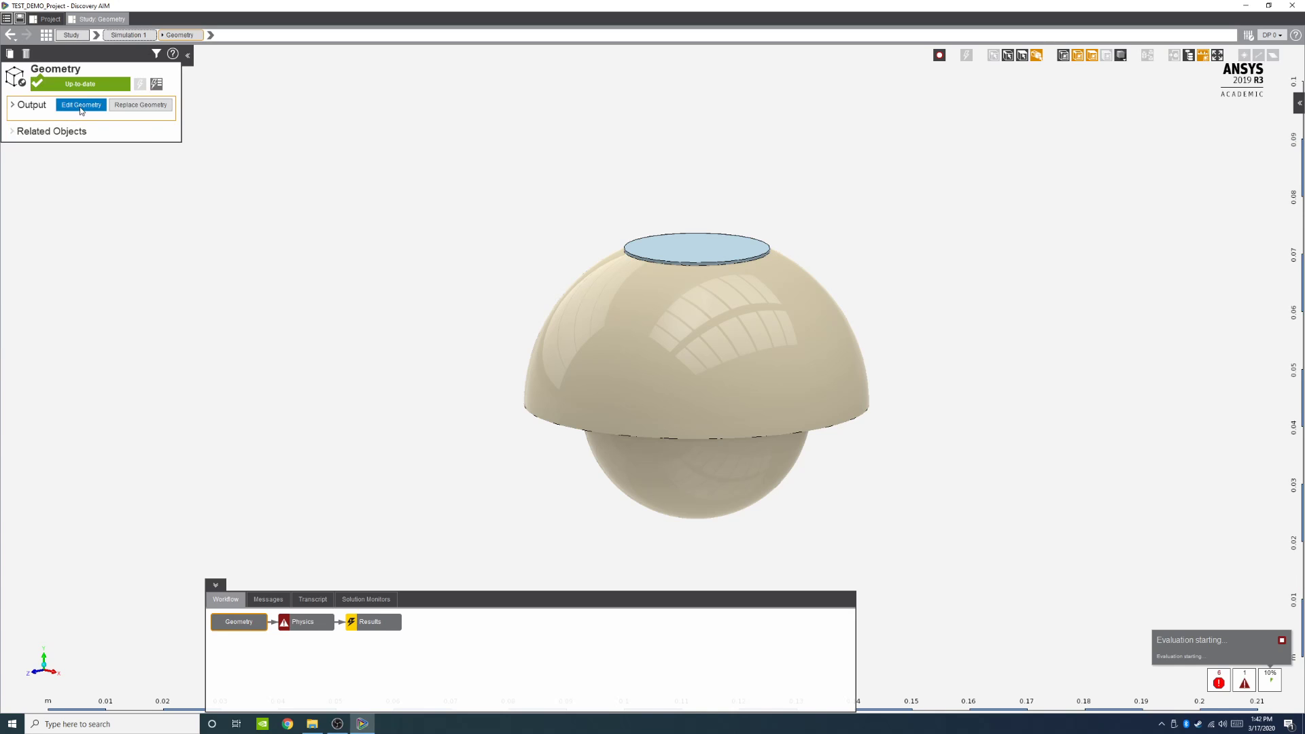
{"action": "left_click", "coordinate": [80, 106]}
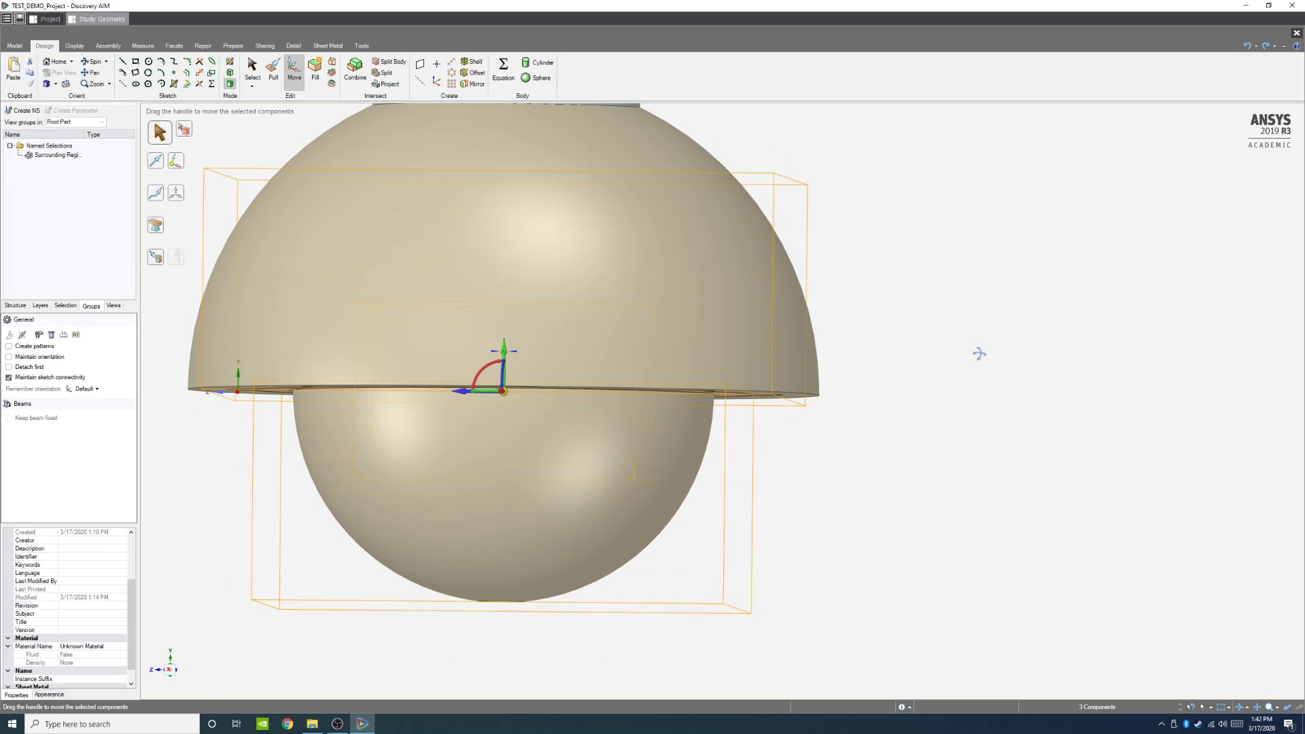
{"action": "left_click", "coordinate": [979, 353]}
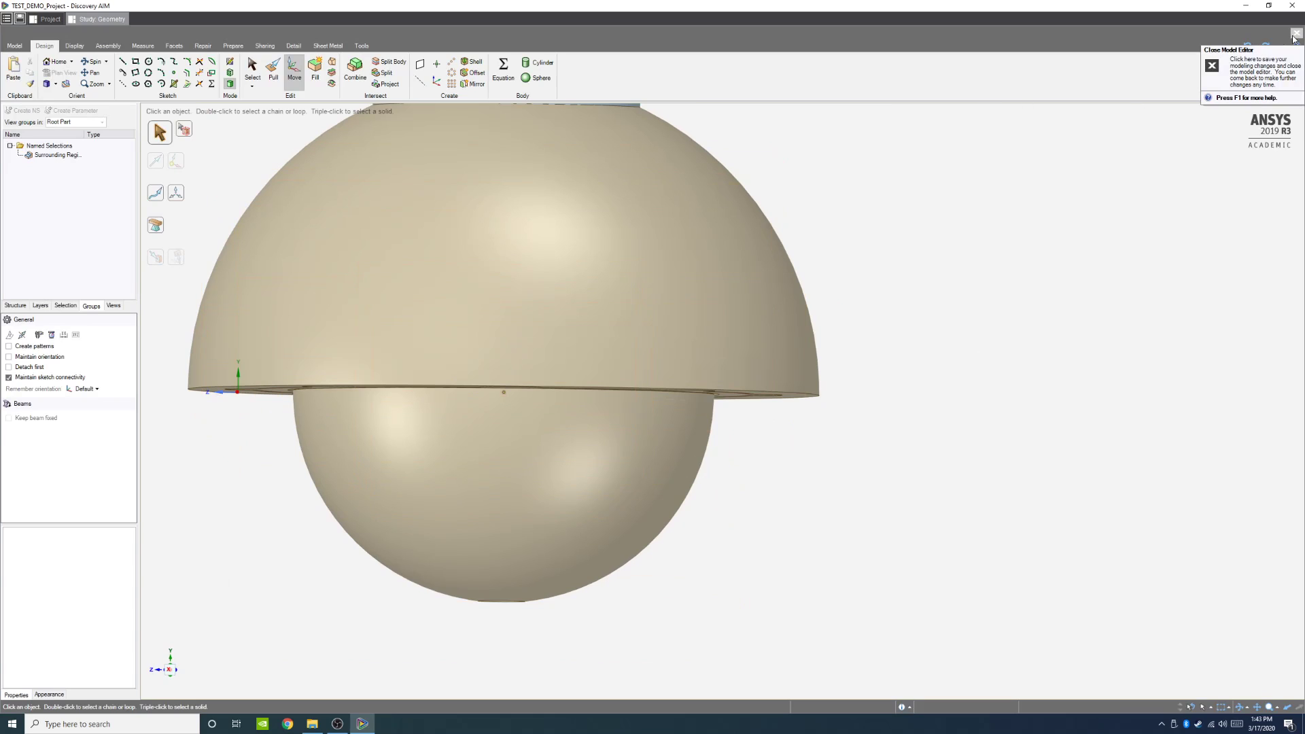
{"action": "left_click", "coordinate": [15, 306]}
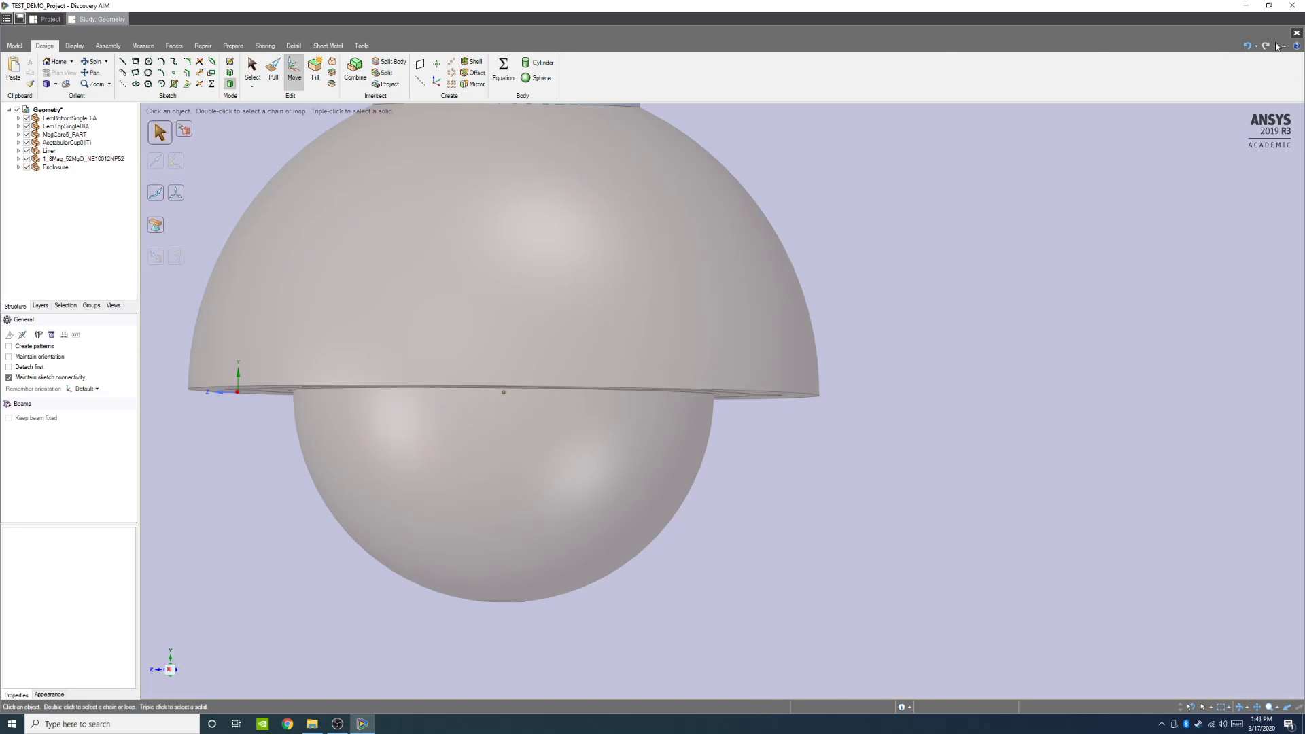
{"action": "left_click", "coordinate": [1297, 33]}
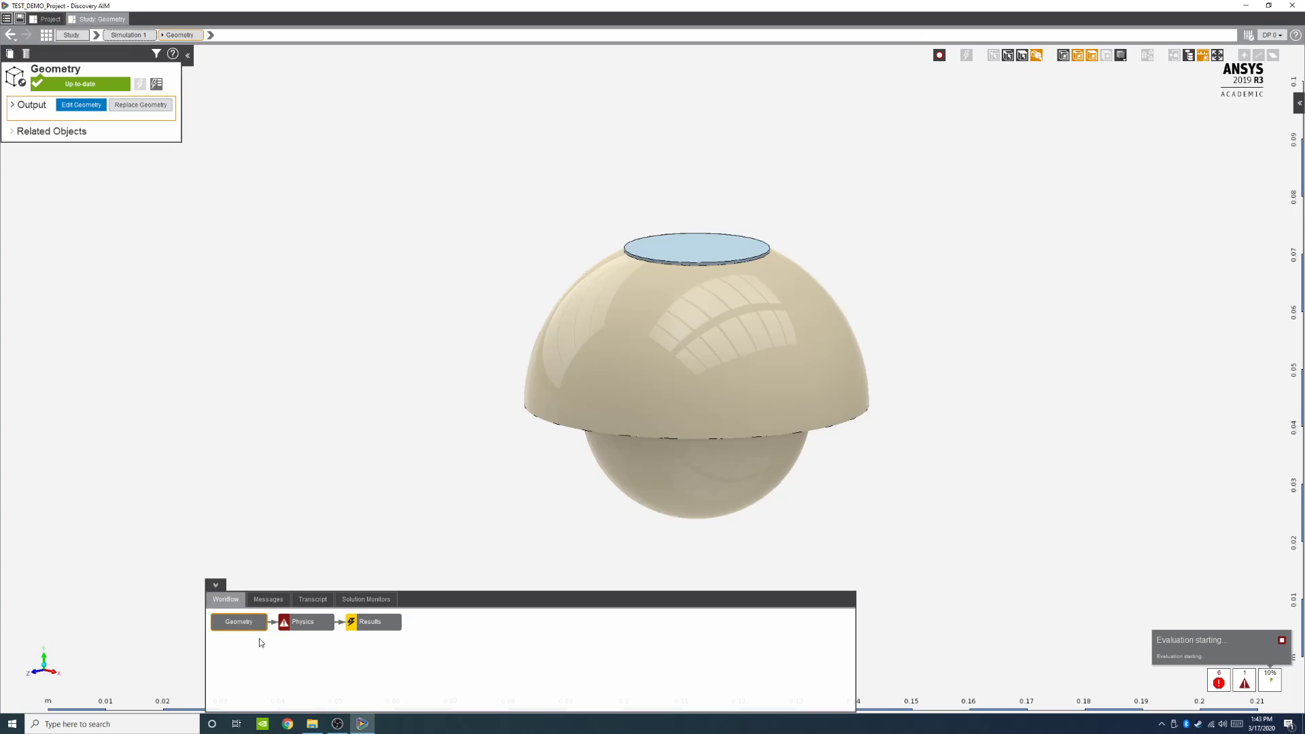
Step: Review the Physics task's messages and its material assignments list
{"action": "left_click", "coordinate": [284, 624]}
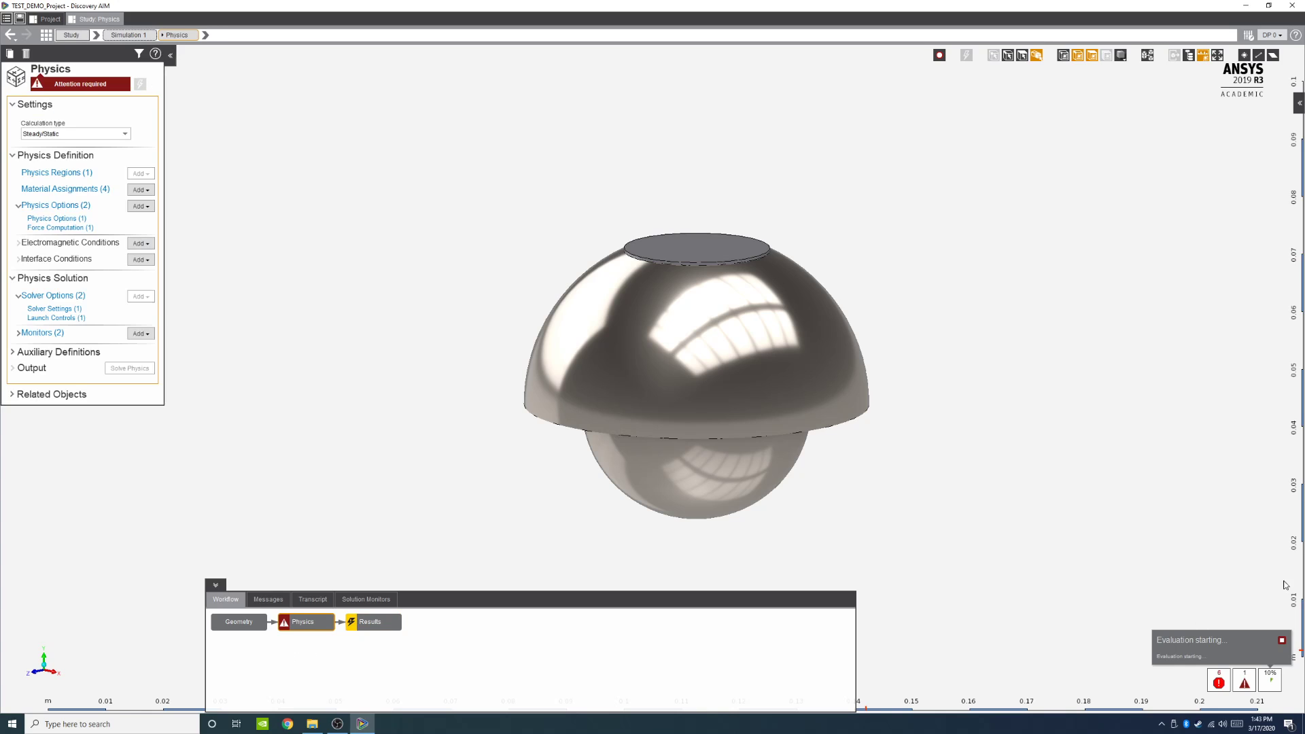
{"action": "left_click", "coordinate": [1253, 682]}
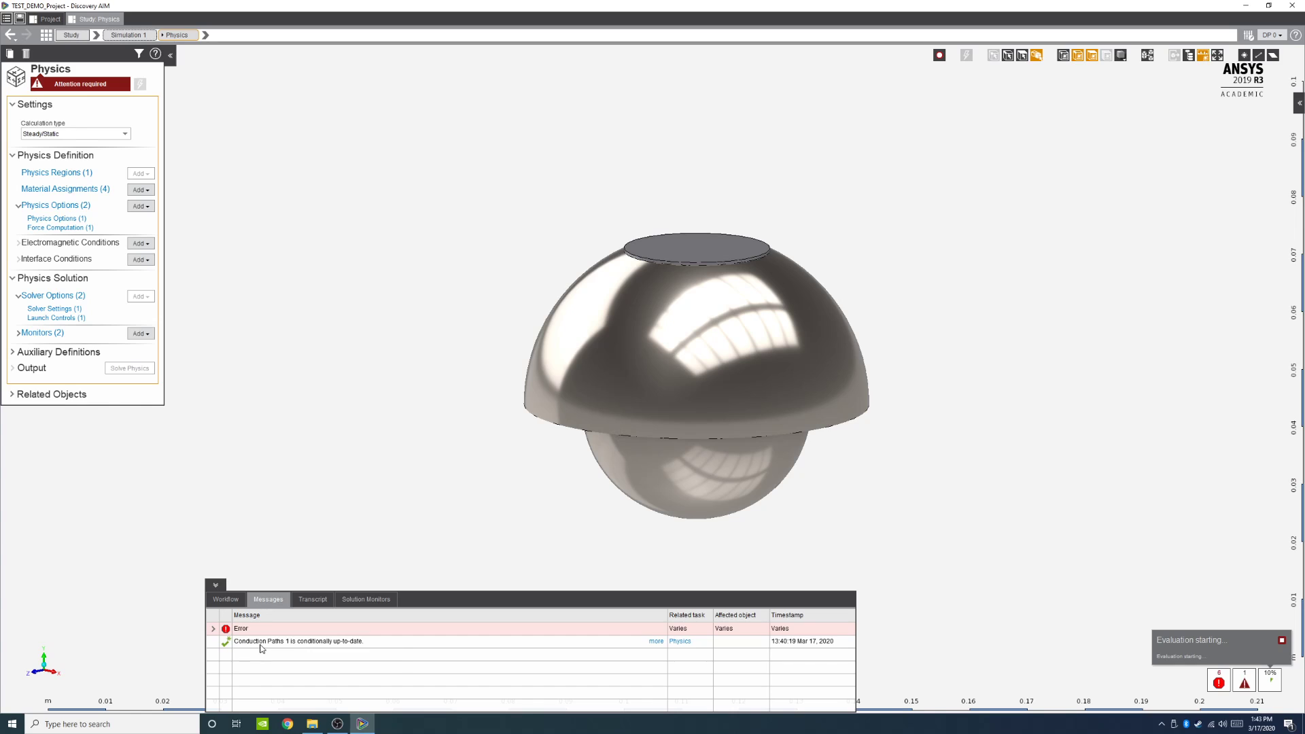
{"action": "mouse_move", "coordinate": [261, 646]}
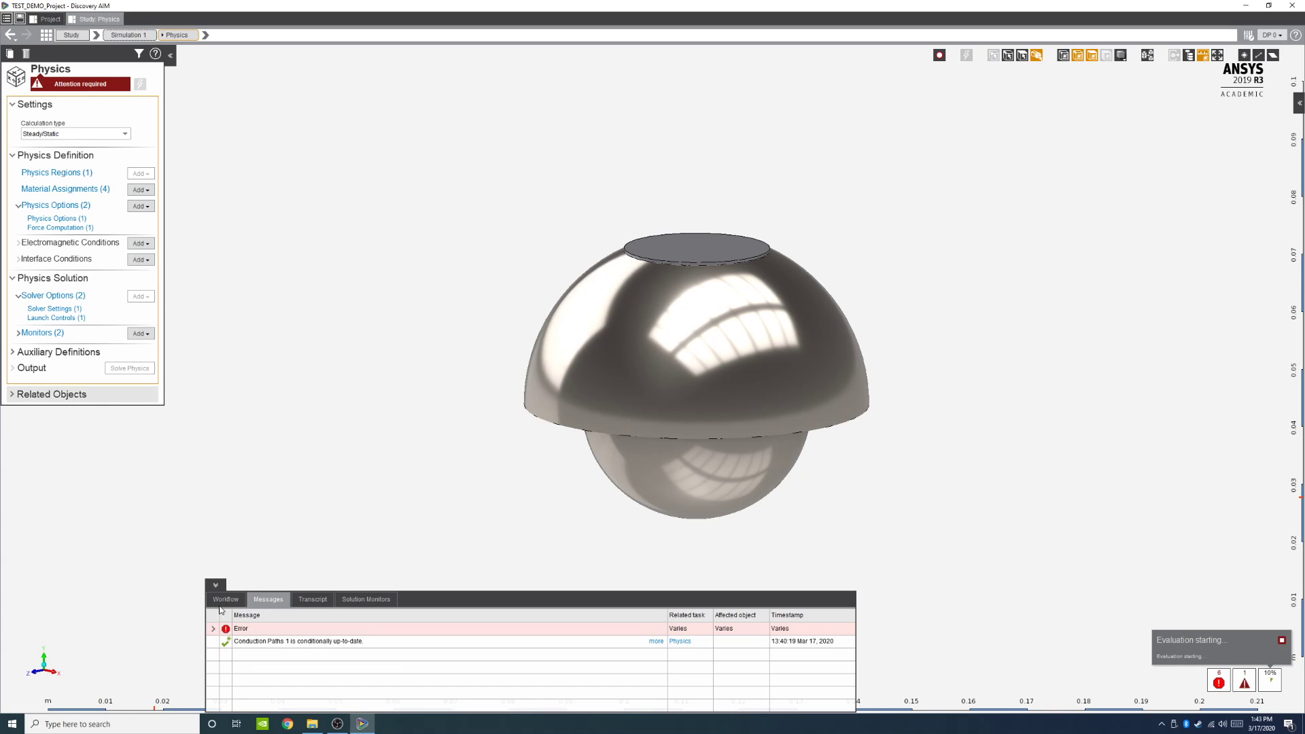
{"action": "left_click", "coordinate": [64, 189]}
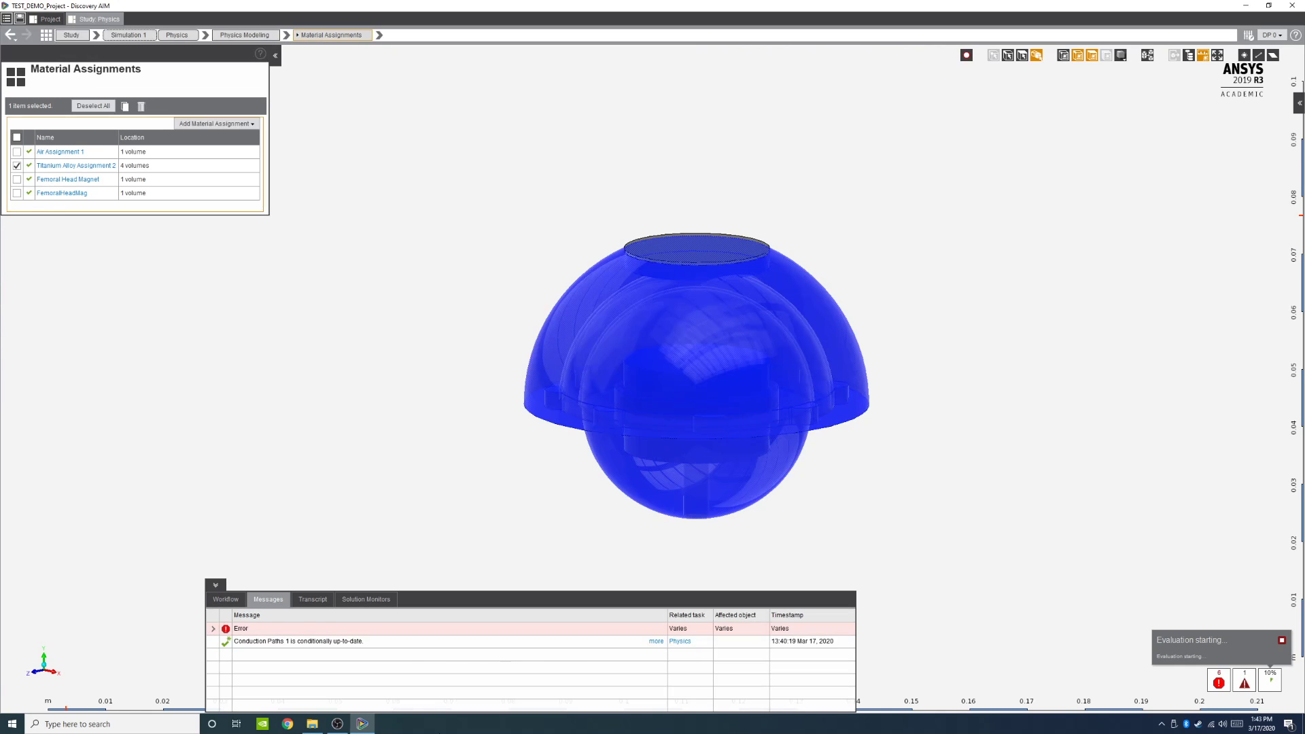
{"action": "left_click", "coordinate": [227, 601]}
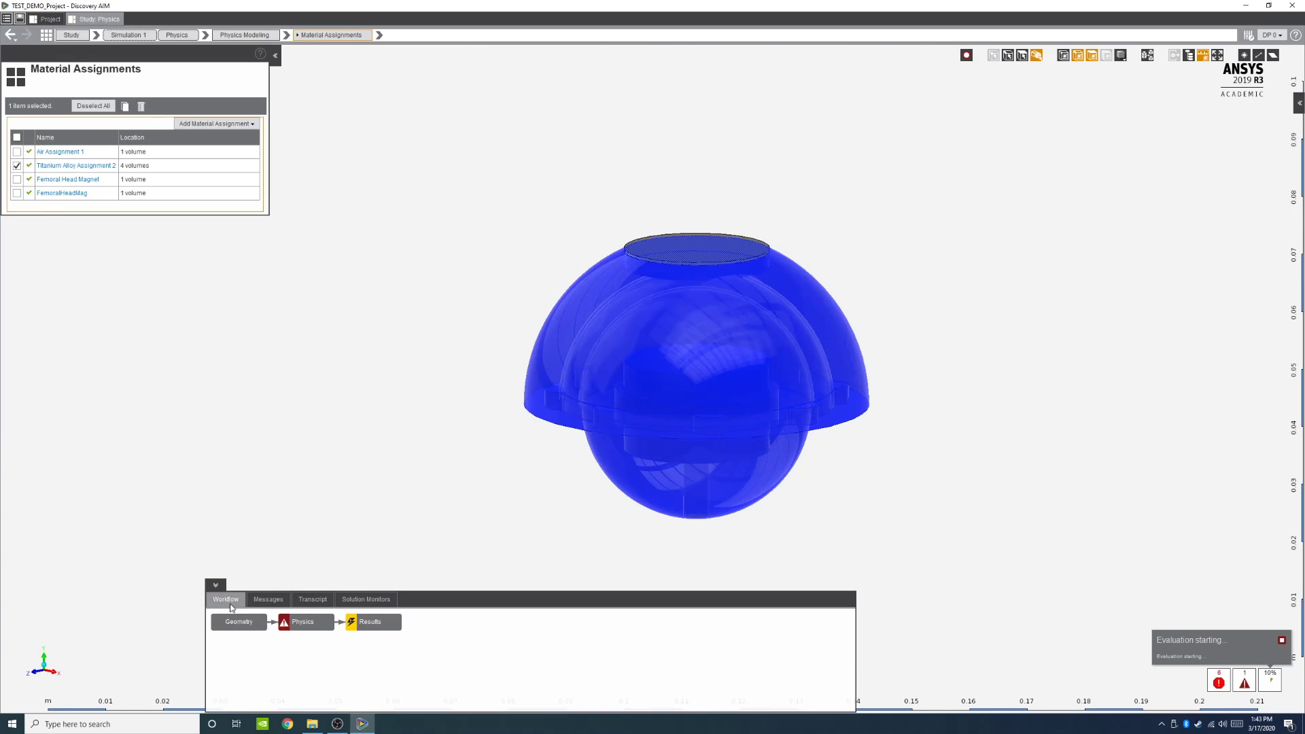
{"action": "left_click", "coordinate": [265, 605]}
{"action": "left_click", "coordinate": [225, 601]}
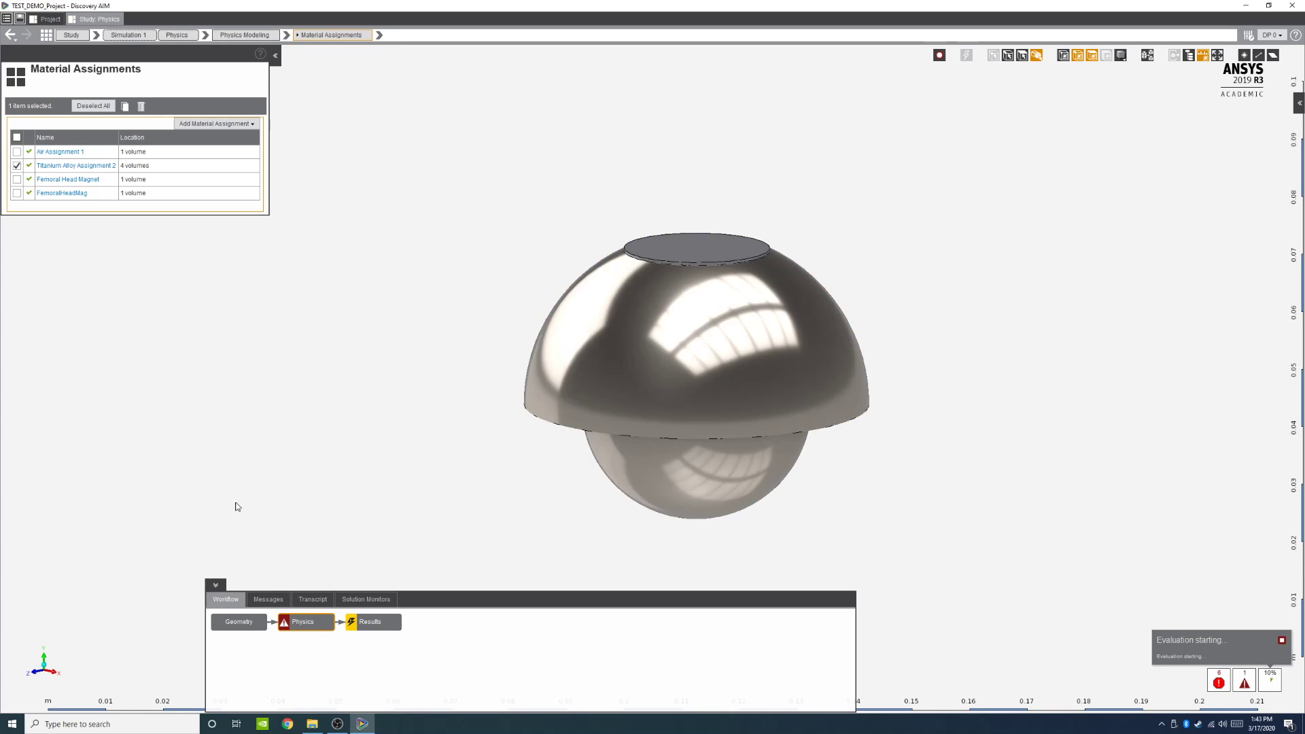
{"action": "left_click", "coordinate": [304, 622]}
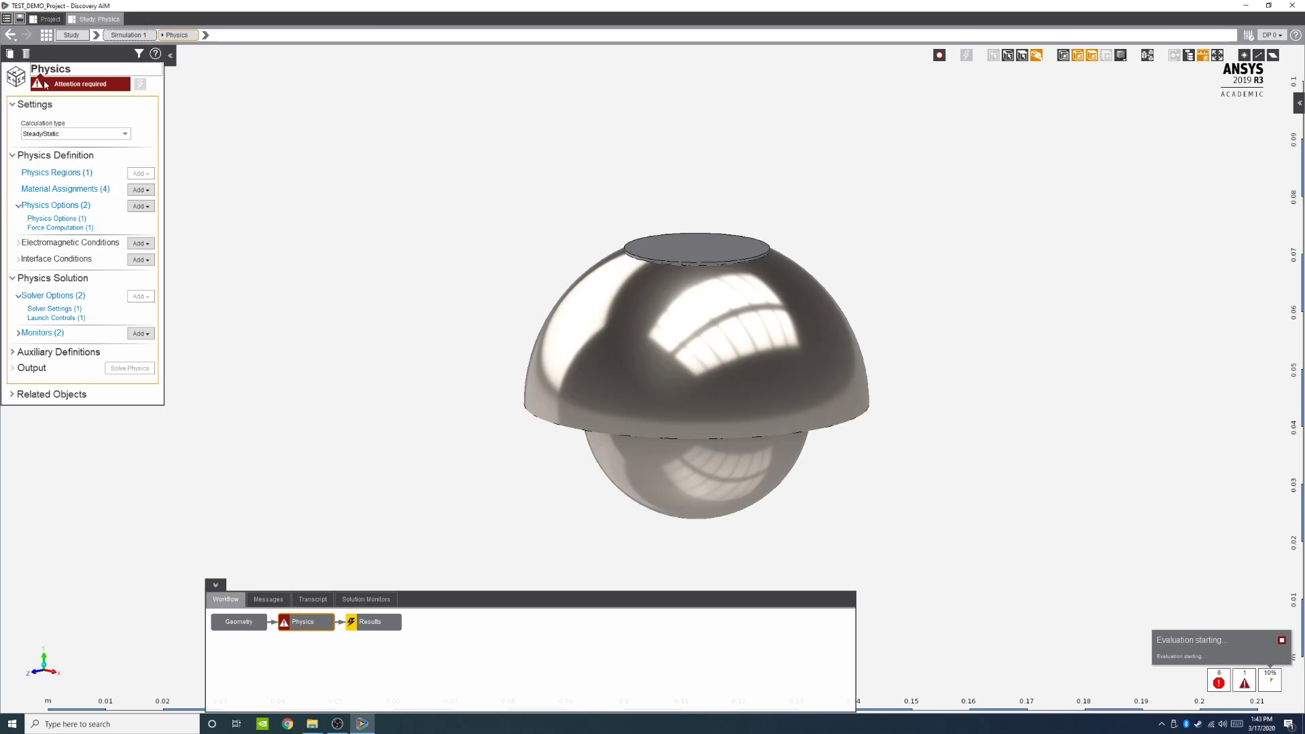
Step: Switch to the project schematic and examine the Study system's cells before returning to Physics
{"action": "left_click", "coordinate": [49, 136]}
{"action": "left_click", "coordinate": [48, 145]}
{"action": "left_click", "coordinate": [48, 19]}
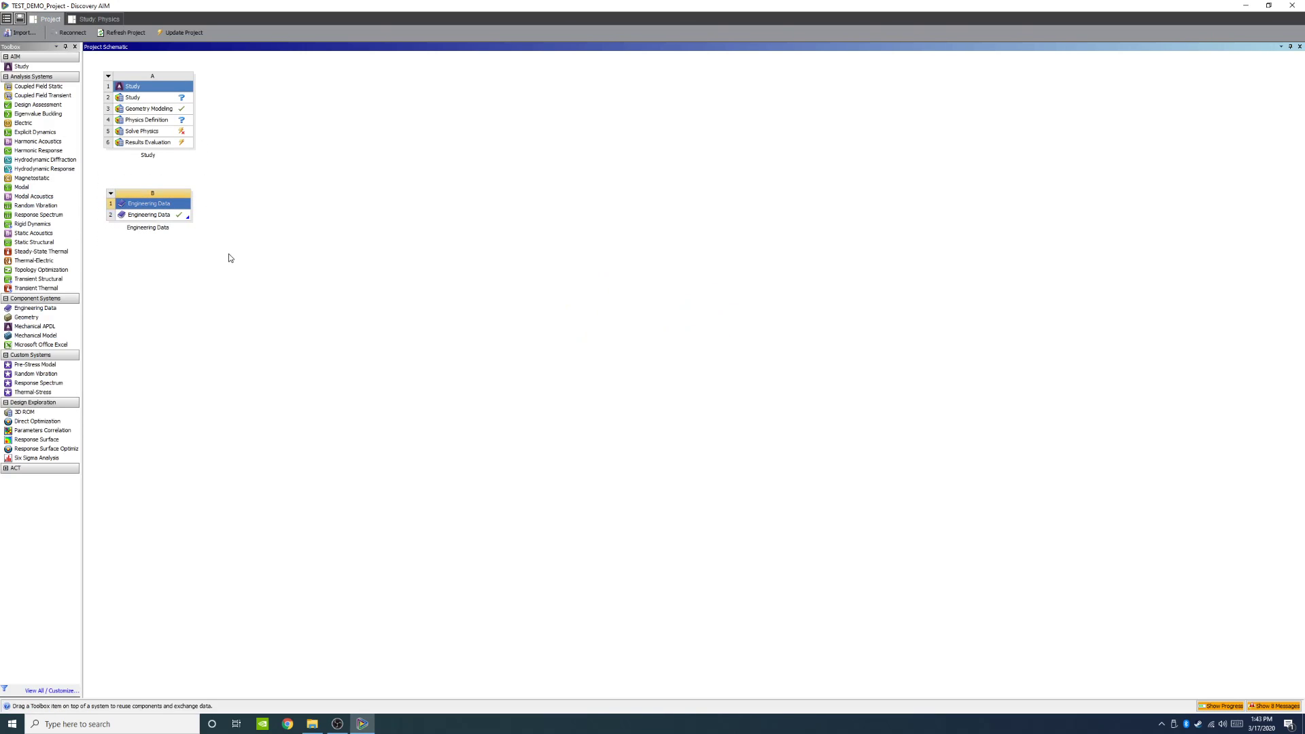
{"action": "right_click", "coordinate": [199, 203]}
{"action": "left_click", "coordinate": [146, 204]}
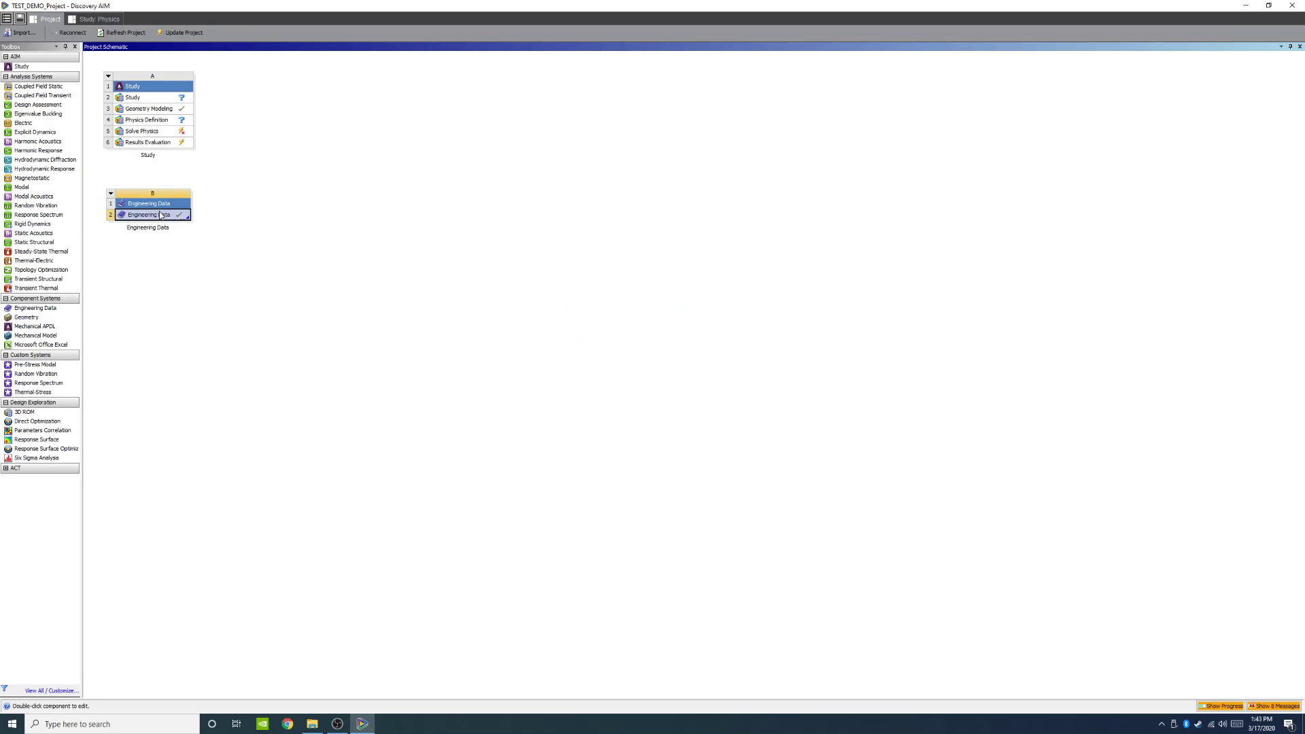
{"action": "left_click", "coordinate": [143, 122]}
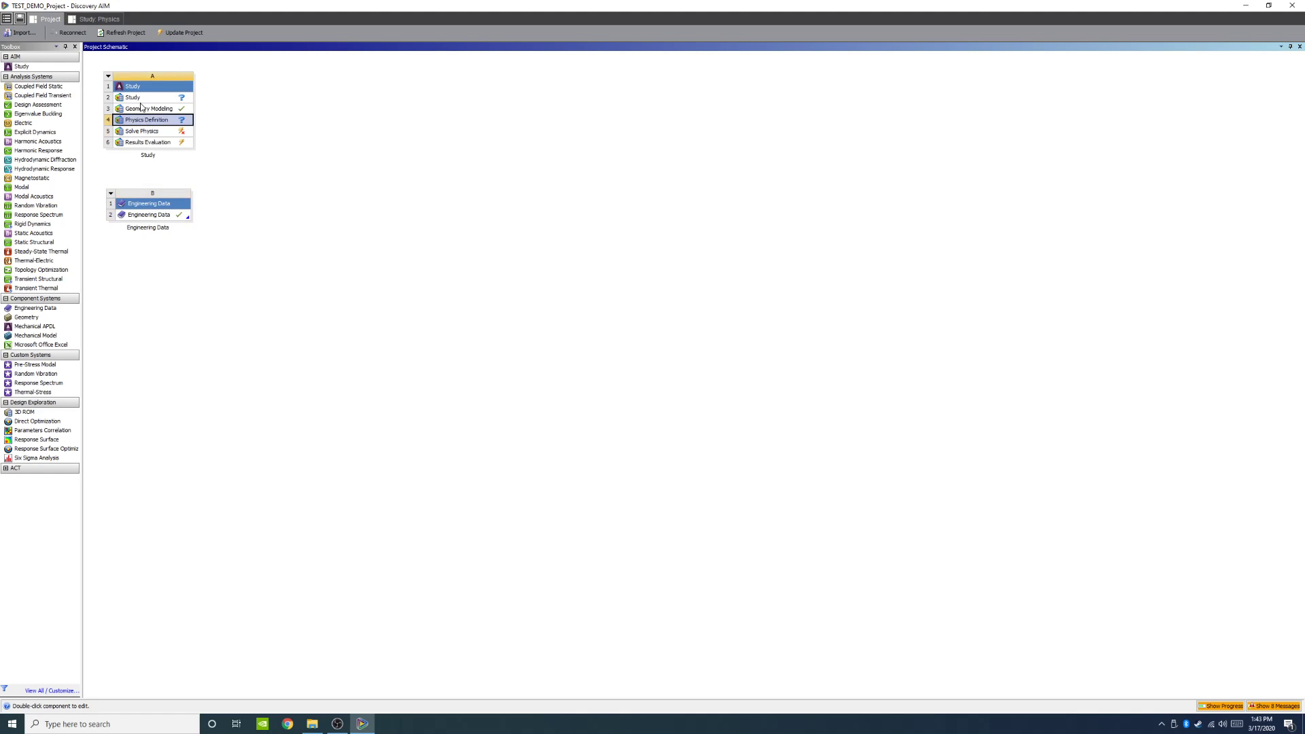
{"action": "double_click", "coordinate": [143, 109]}
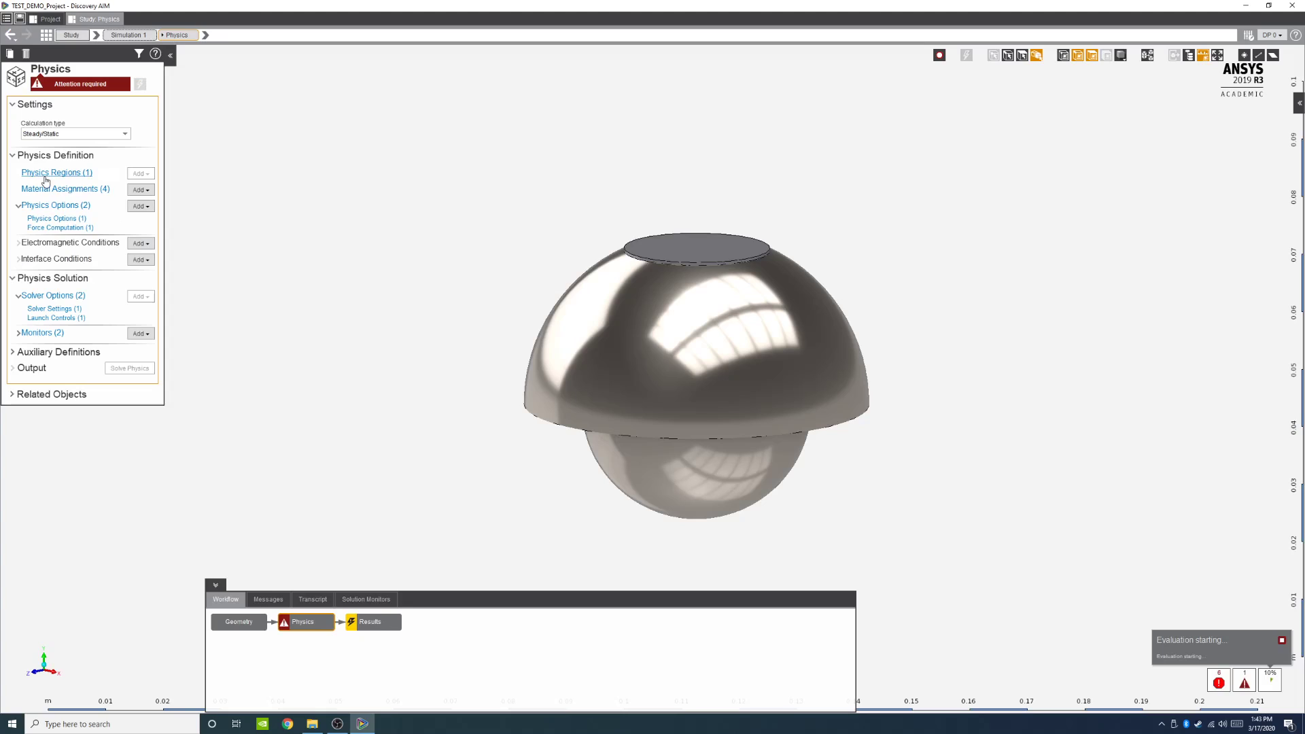
Step: Open Solver Settings 1 and set the solution performance tuning slider fully to Speed
{"action": "left_click", "coordinate": [61, 220]}
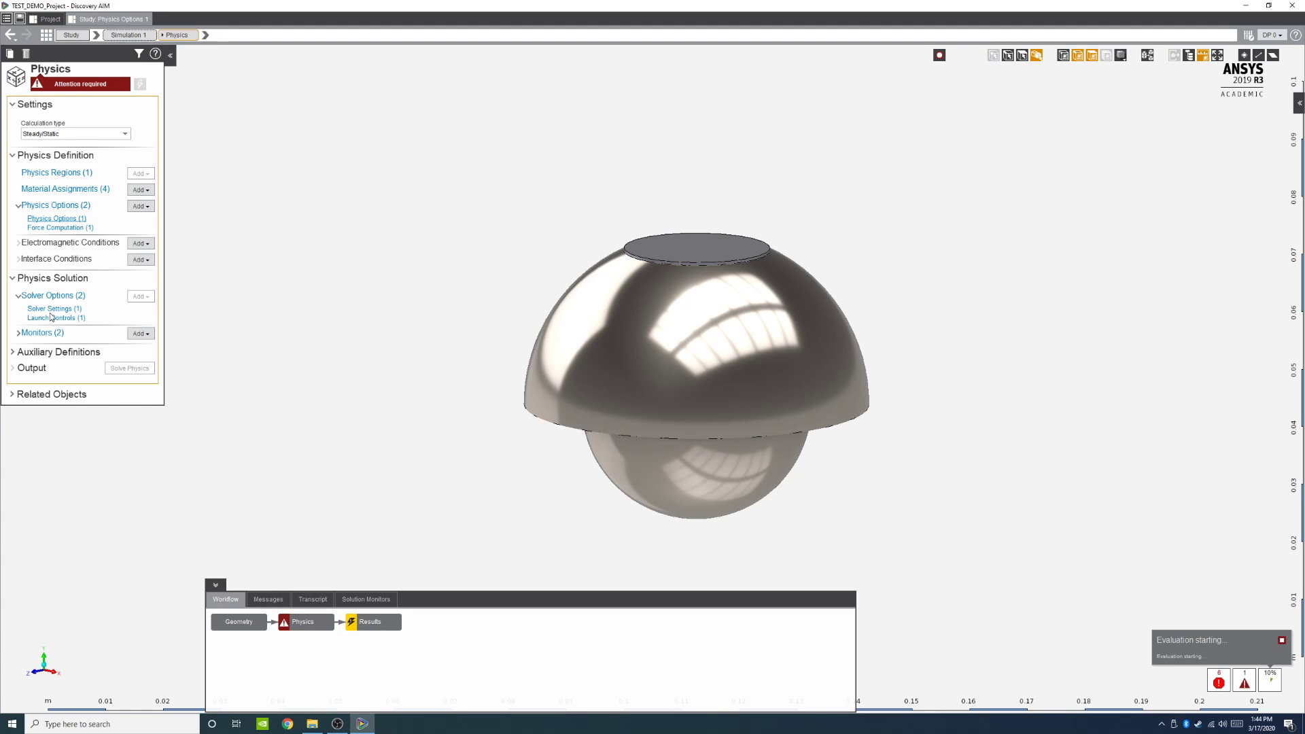
{"action": "left_click", "coordinate": [79, 216]}
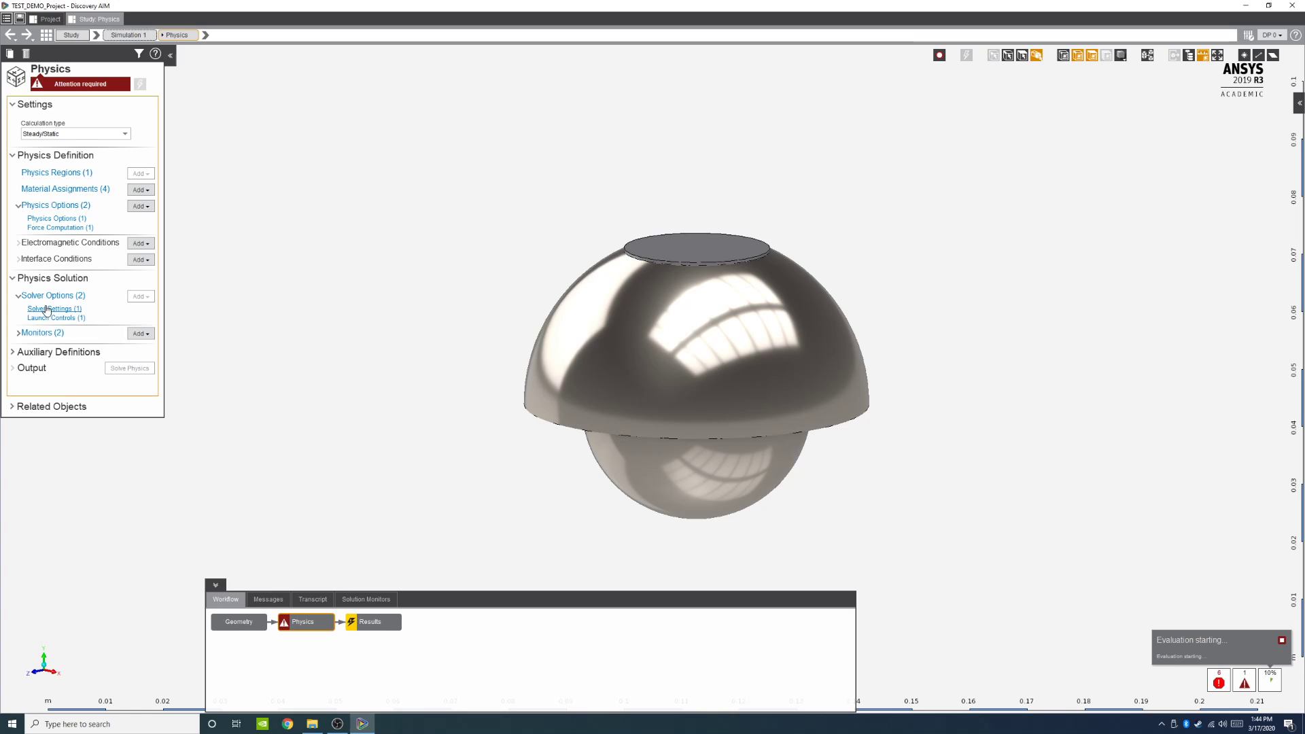
{"action": "left_click", "coordinate": [49, 309]}
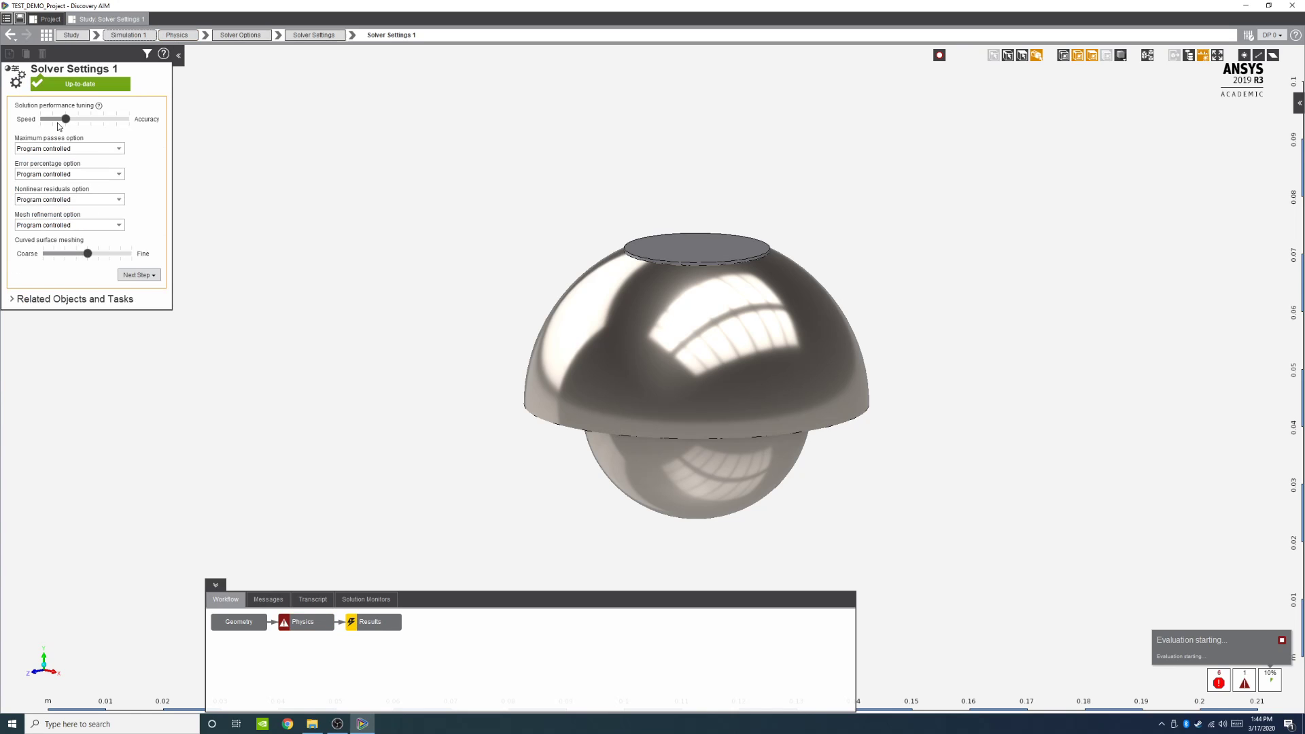
{"action": "left_click", "coordinate": [59, 121]}
{"action": "left_click_drag", "start_coordinate": [58, 122], "coordinate": [32, 123]}
{"action": "mouse_move", "coordinate": [338, 725]}
Step: Force-stop the running evaluation
{"action": "left_click", "coordinate": [1280, 640]}
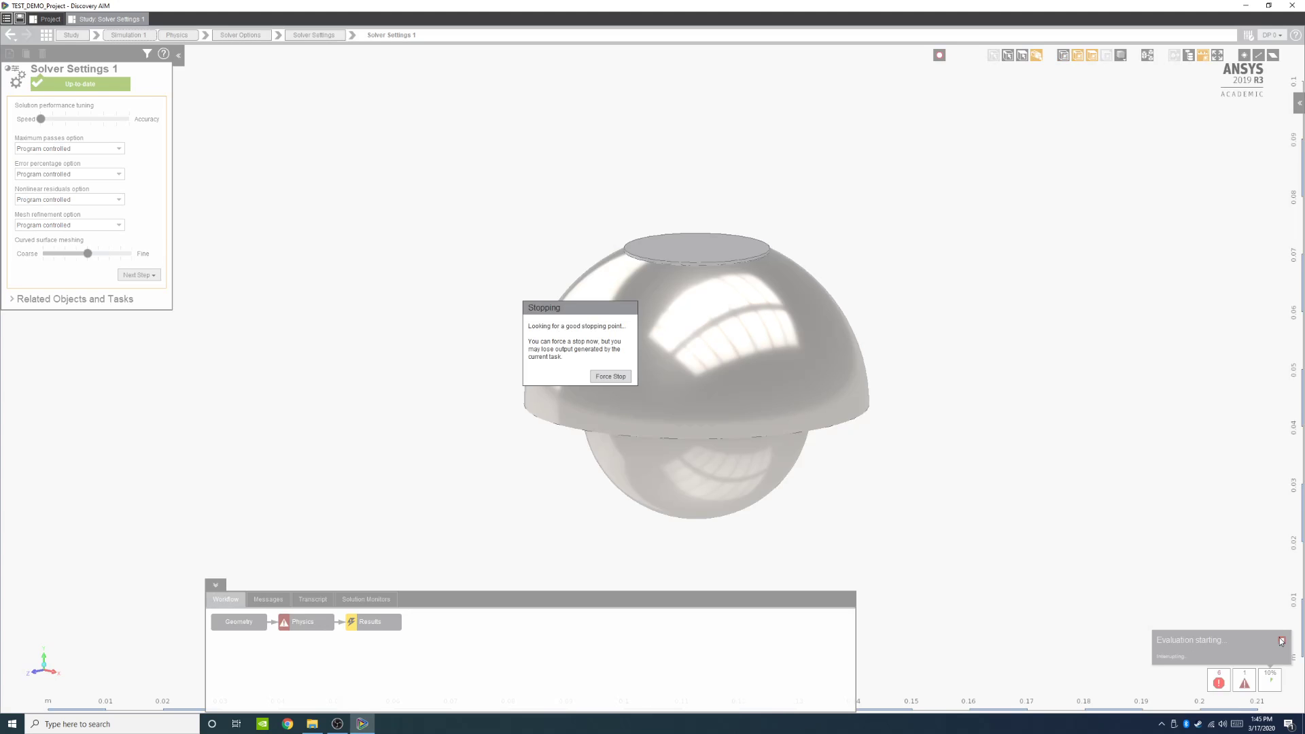
{"action": "left_click", "coordinate": [610, 377]}
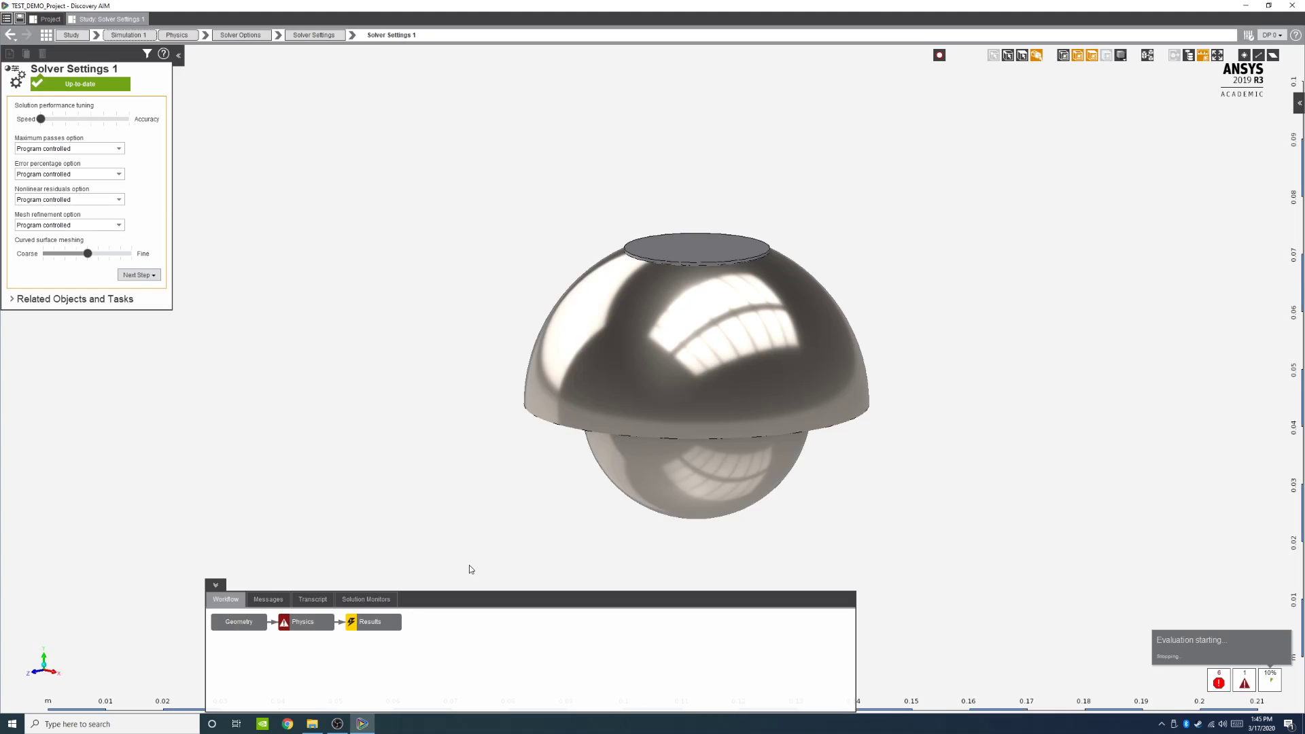
Step: Open the Physics task and expand the list of error messages
{"action": "left_click", "coordinate": [308, 622]}
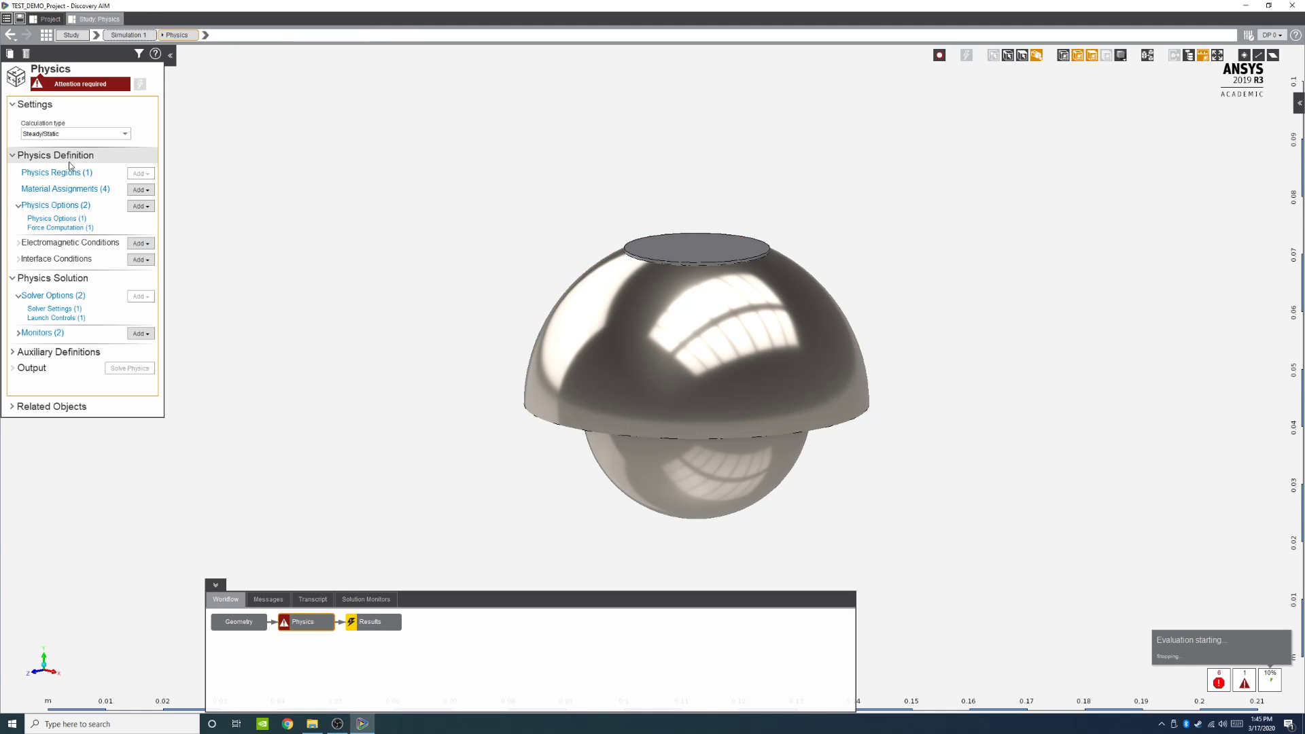
{"action": "left_click", "coordinate": [141, 85]}
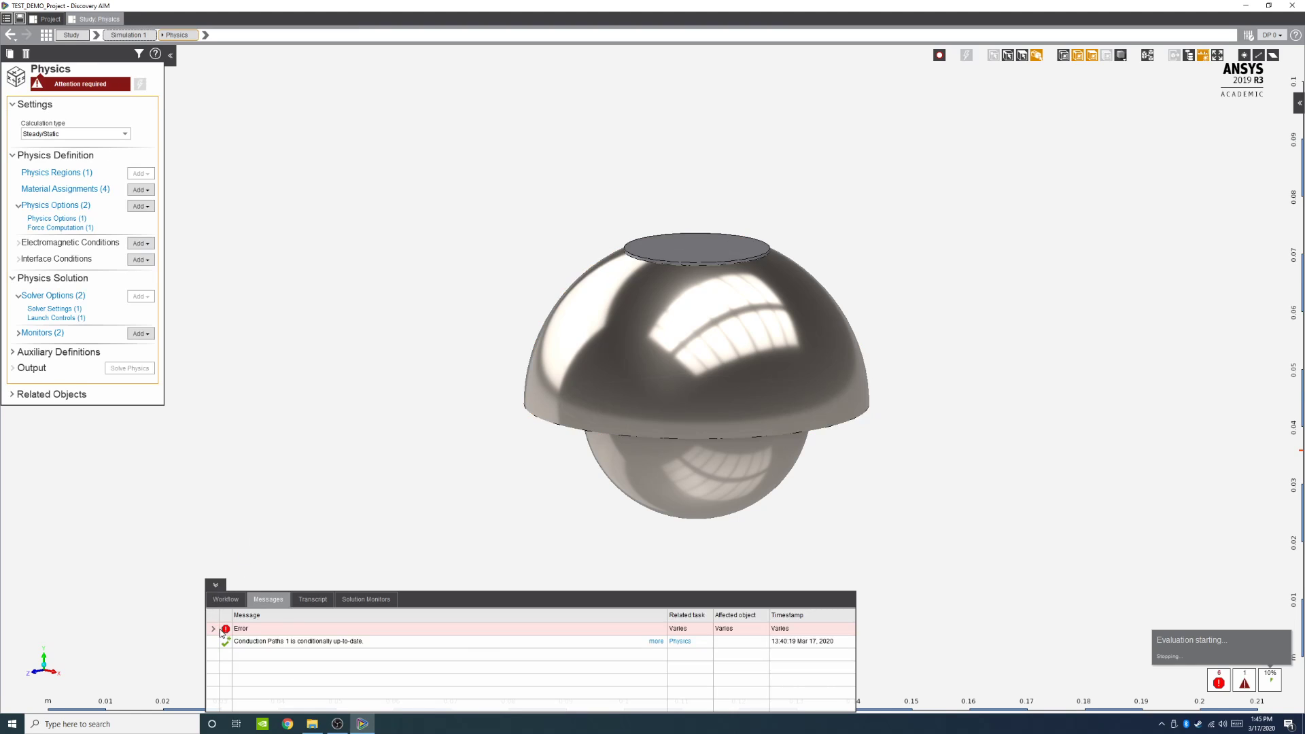
{"action": "left_click", "coordinate": [213, 629]}
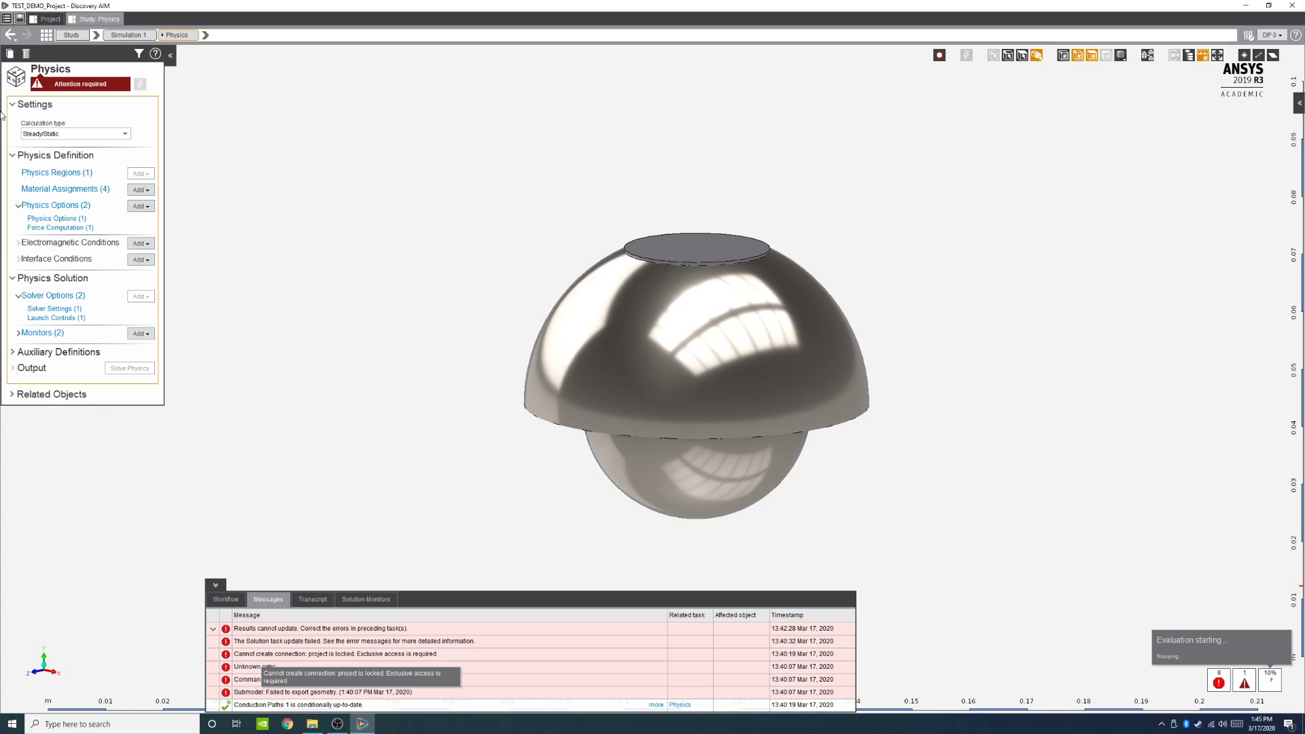
Step: Save the project
{"action": "left_click", "coordinate": [8, 19]}
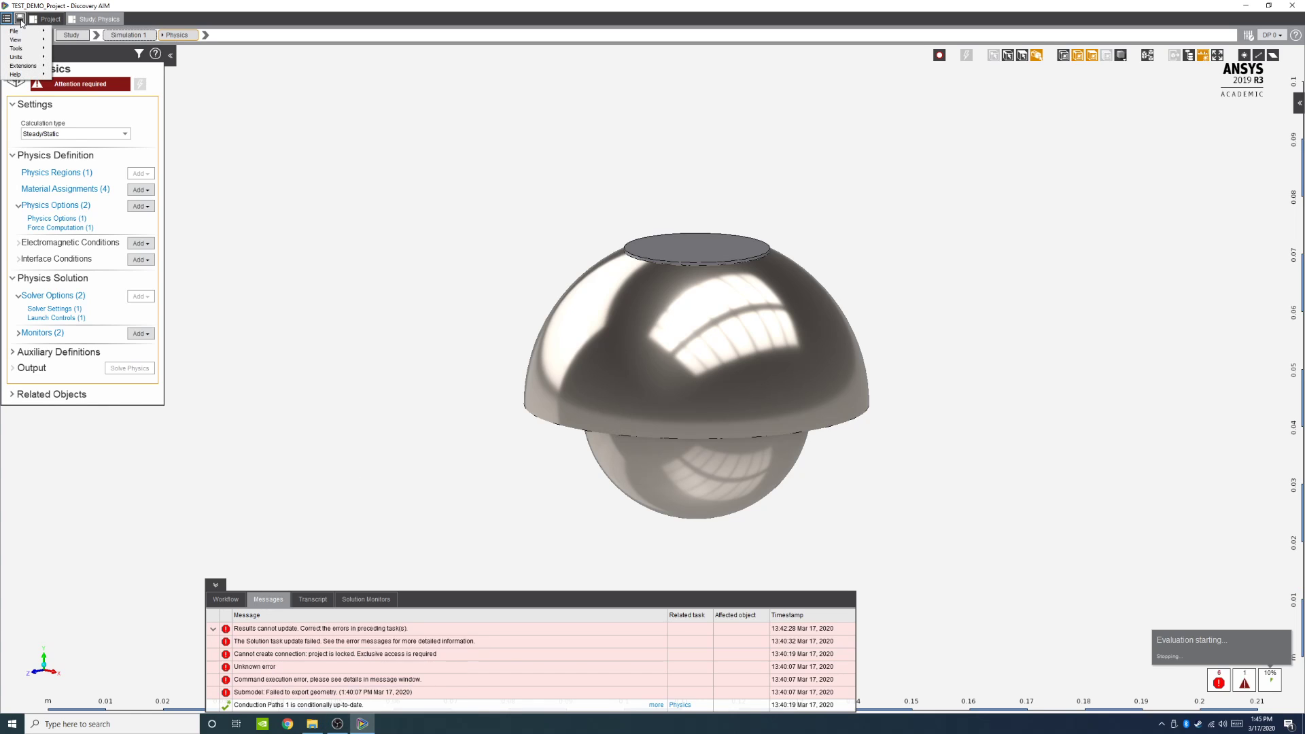
{"action": "left_click", "coordinate": [20, 20]}
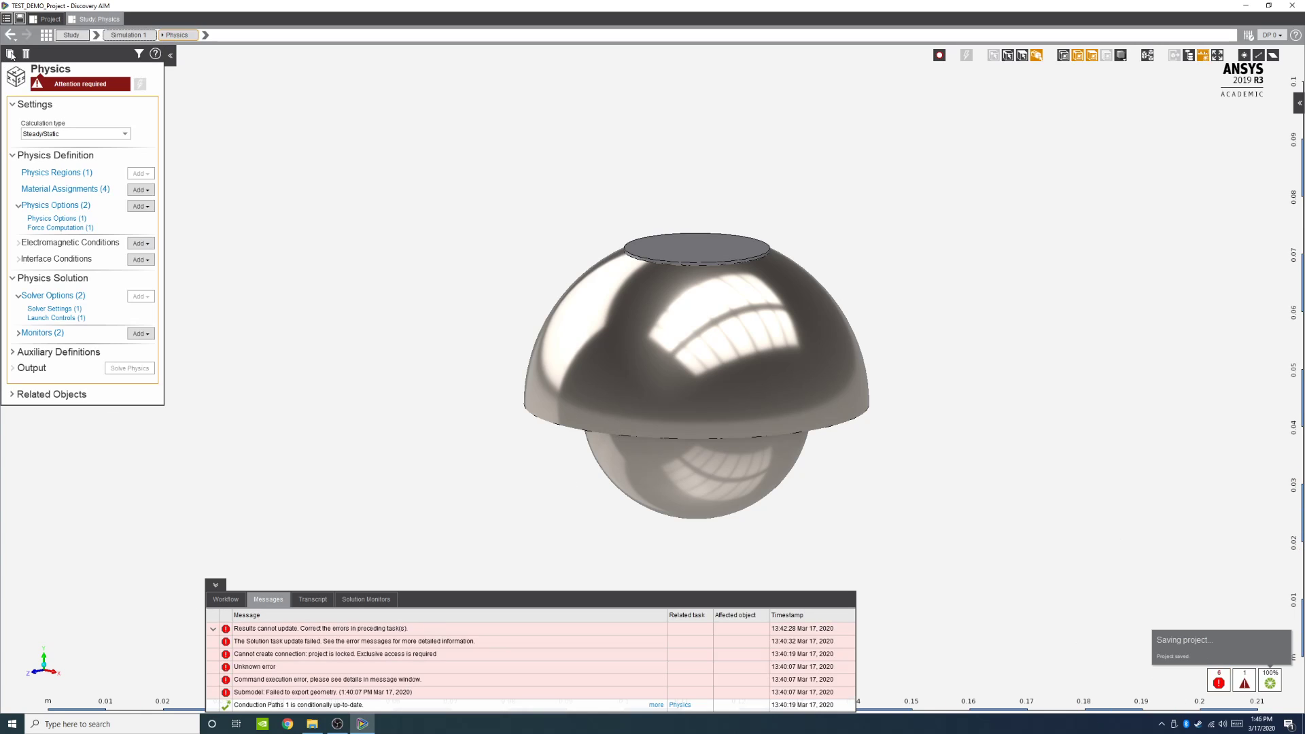
{"action": "left_click", "coordinate": [6, 18]}
{"action": "mouse_move", "coordinate": [9, 31]}
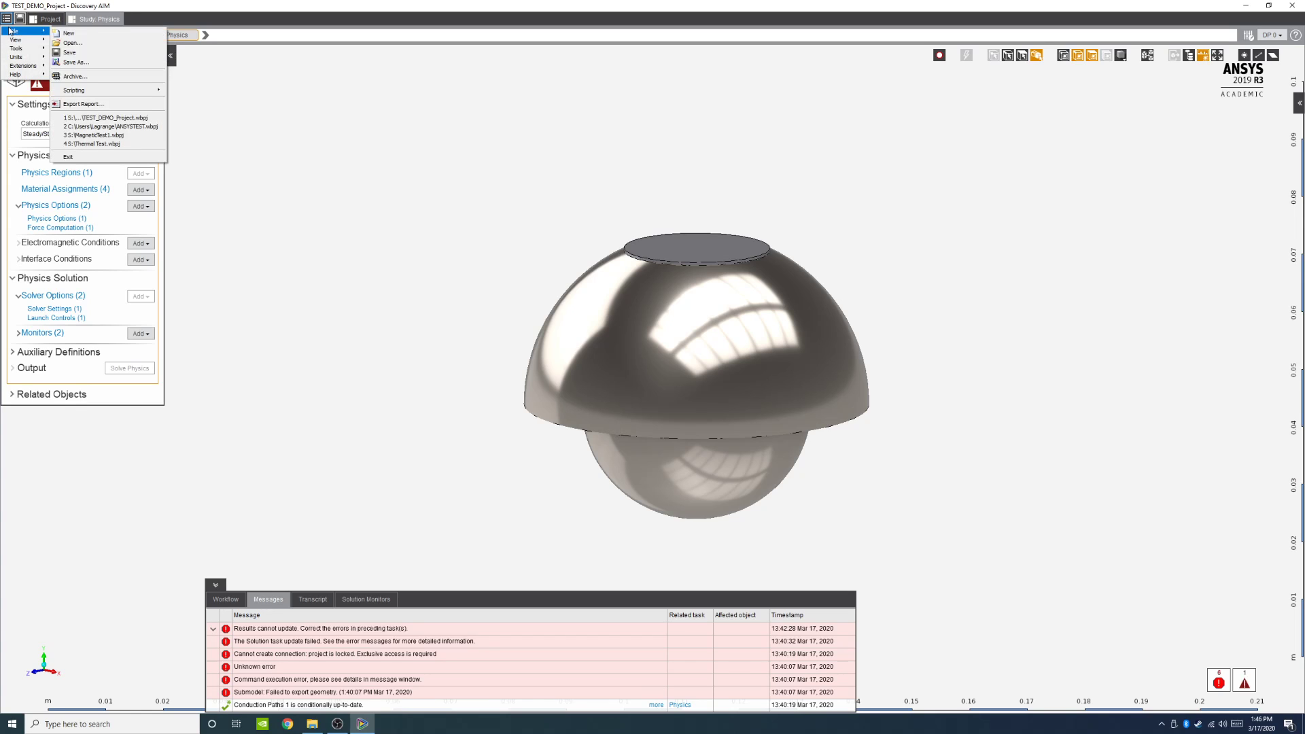
{"action": "left_click", "coordinate": [349, 193]}
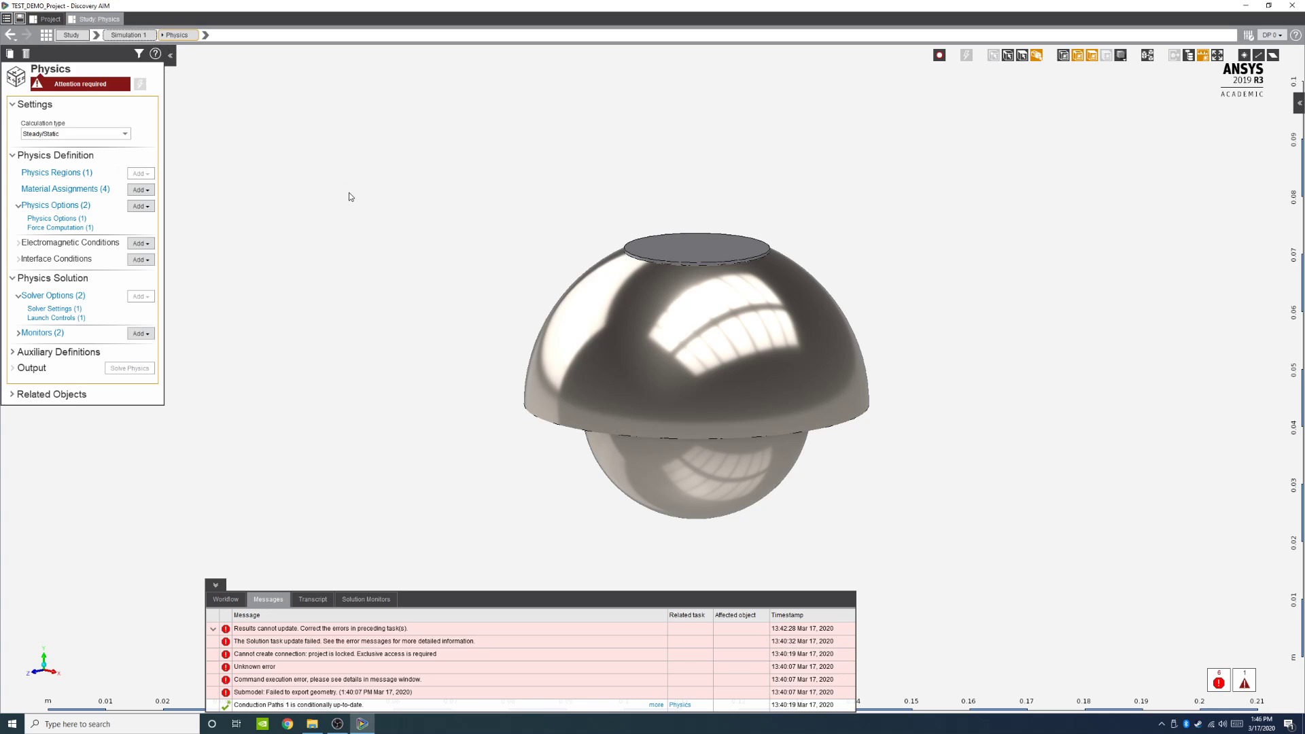
{"action": "left_click_drag", "start_coordinate": [224, 4], "coordinate": [610, 2]}
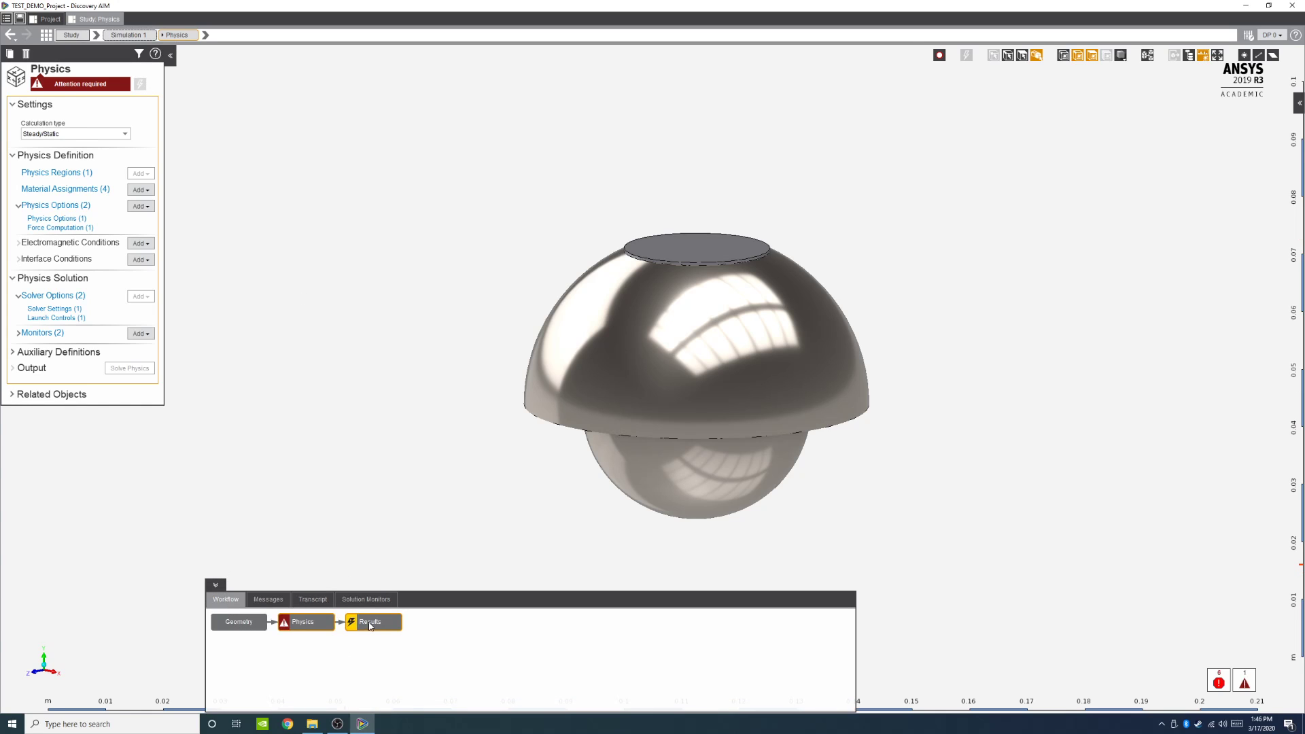
Step: Browse the Results task, then expand the Physics task's Auxiliary Definitions and Related Objects sections
{"action": "left_click", "coordinate": [371, 624]}
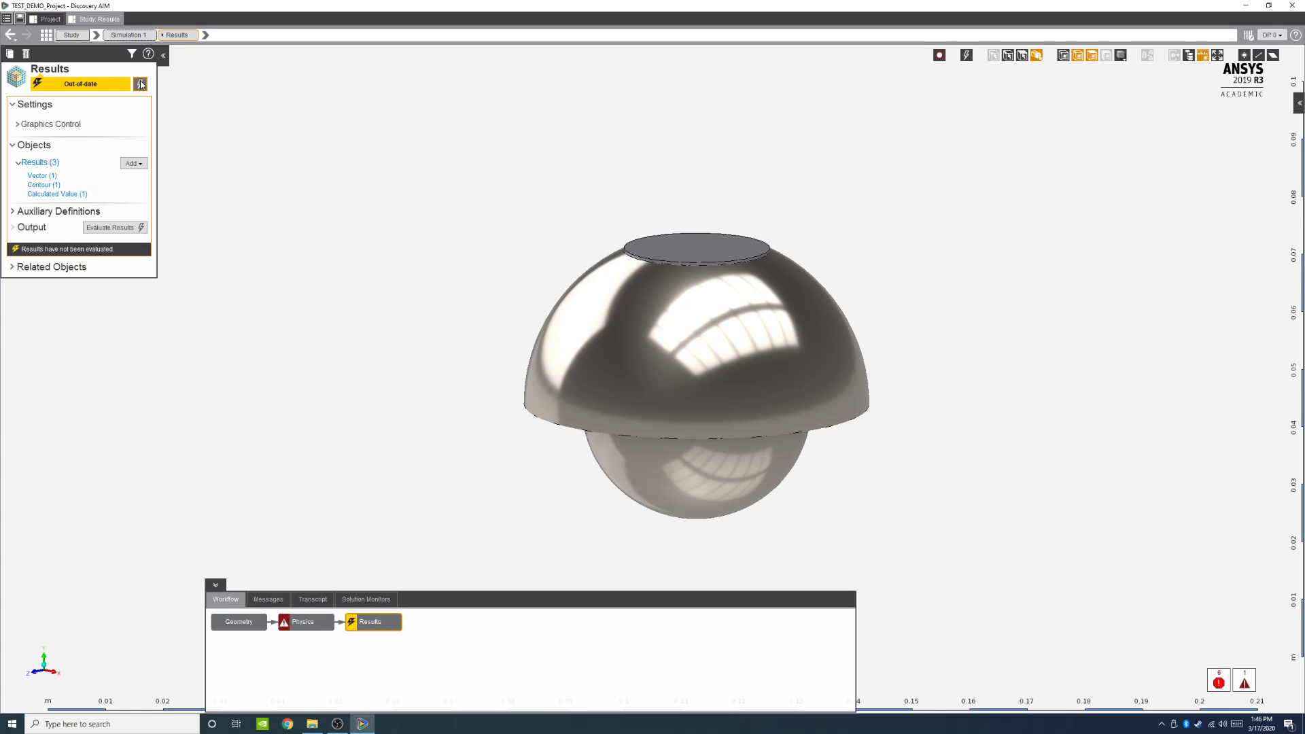
{"action": "left_click", "coordinate": [296, 625]}
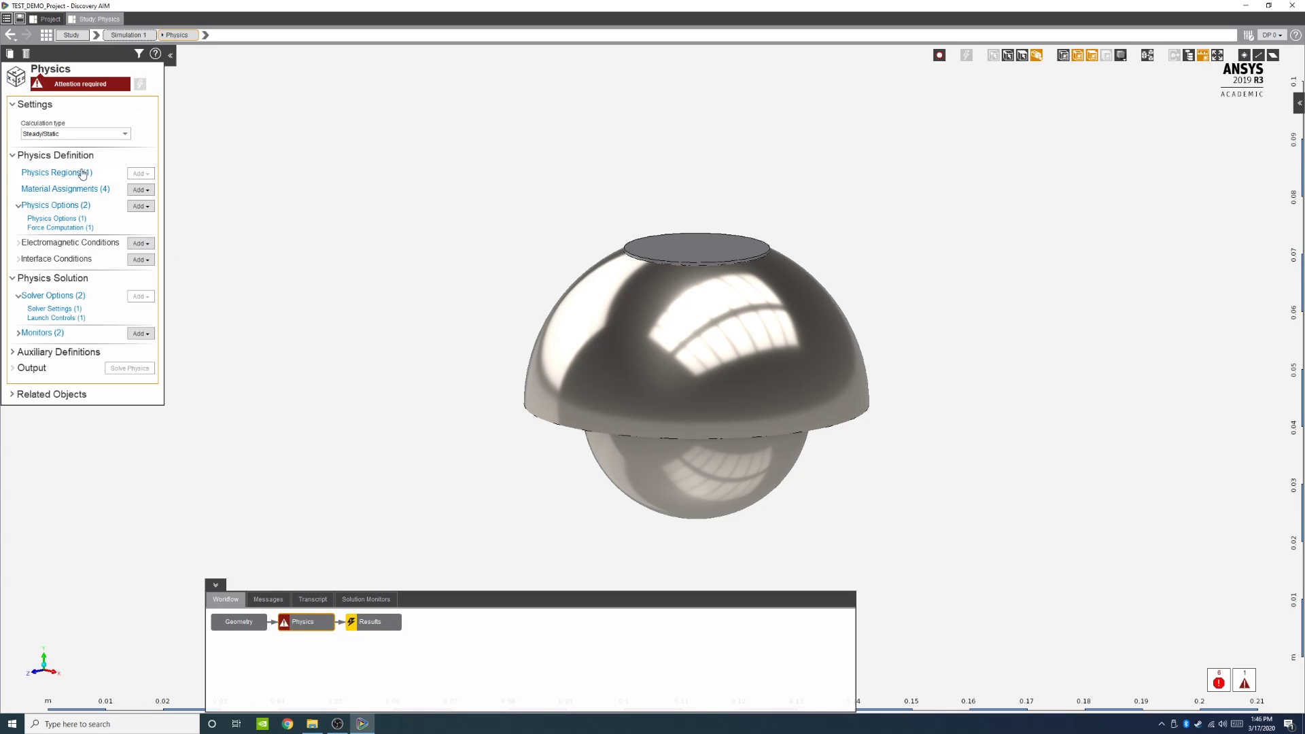
{"action": "left_click", "coordinate": [13, 352]}
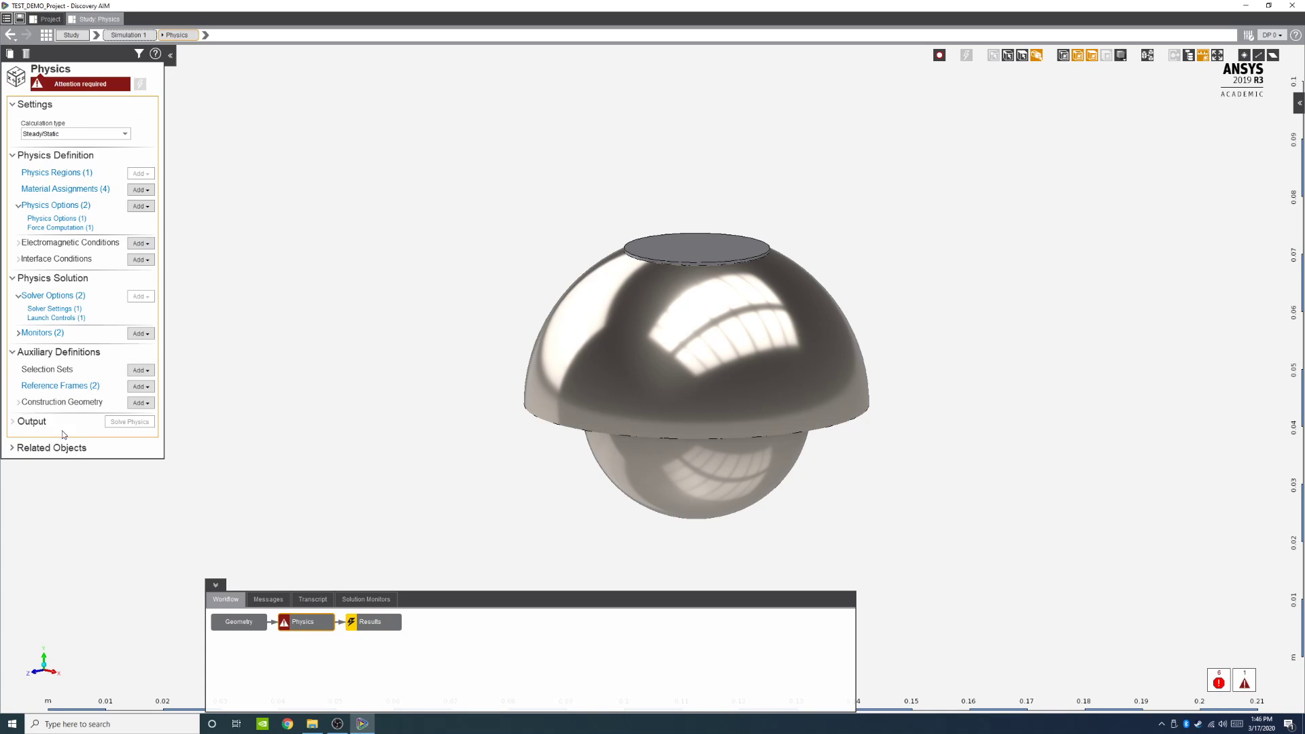
{"action": "left_click", "coordinate": [12, 448]}
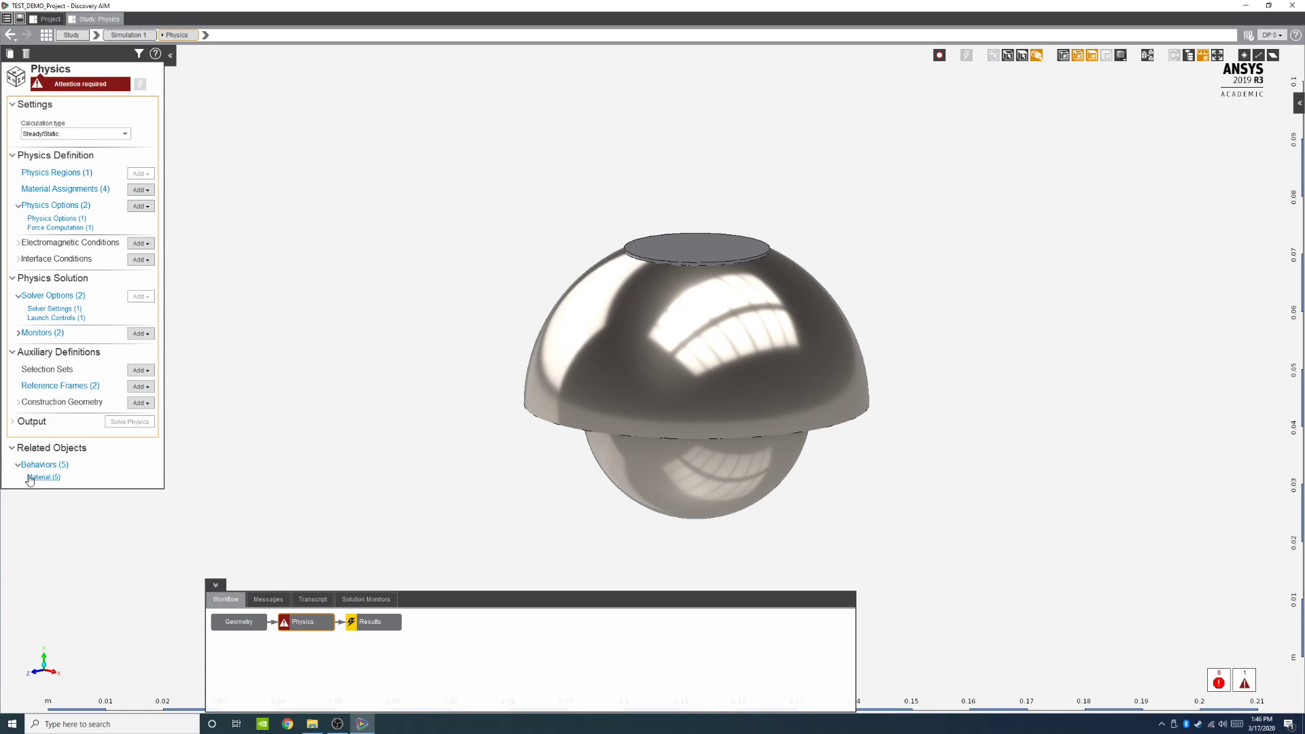
{"action": "left_click", "coordinate": [12, 448]}
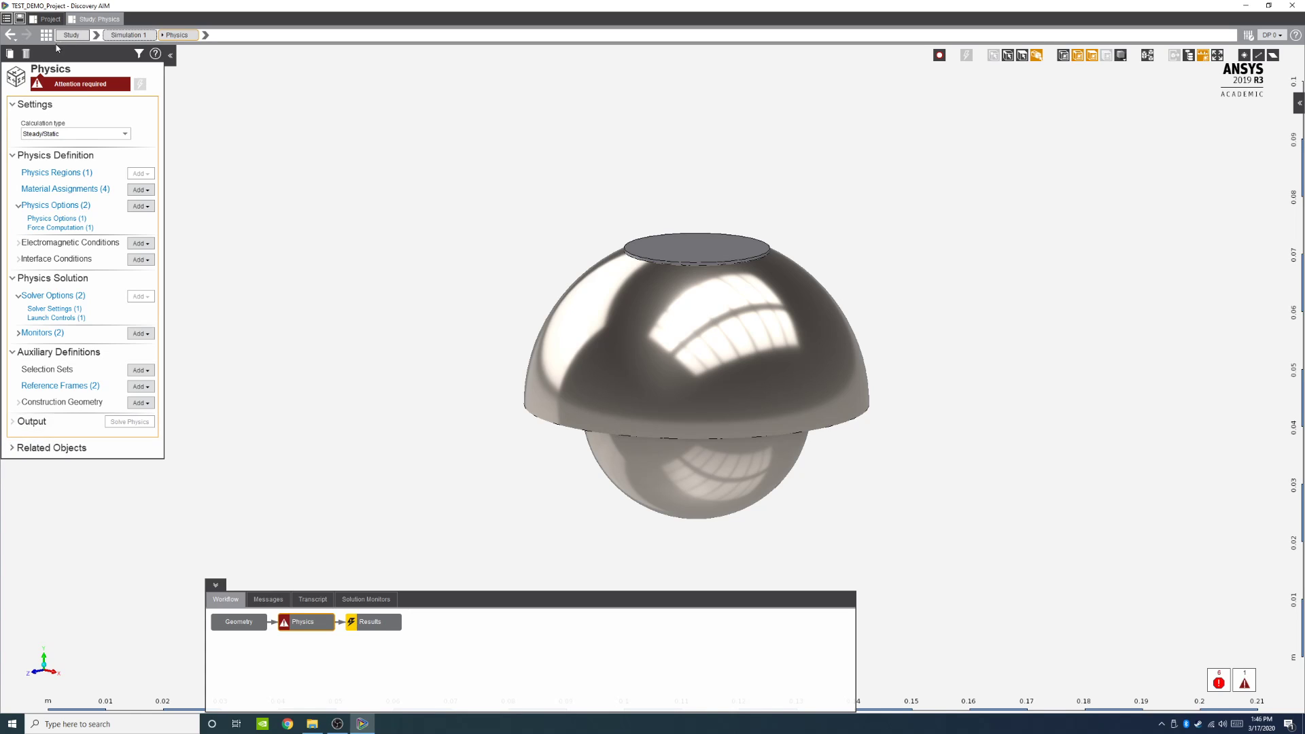
Step: Delete the Engineering Data system from the project schematic, confirming the deletion
{"action": "left_click", "coordinate": [48, 19]}
{"action": "left_click_drag", "start_coordinate": [99, 175], "coordinate": [200, 248]}
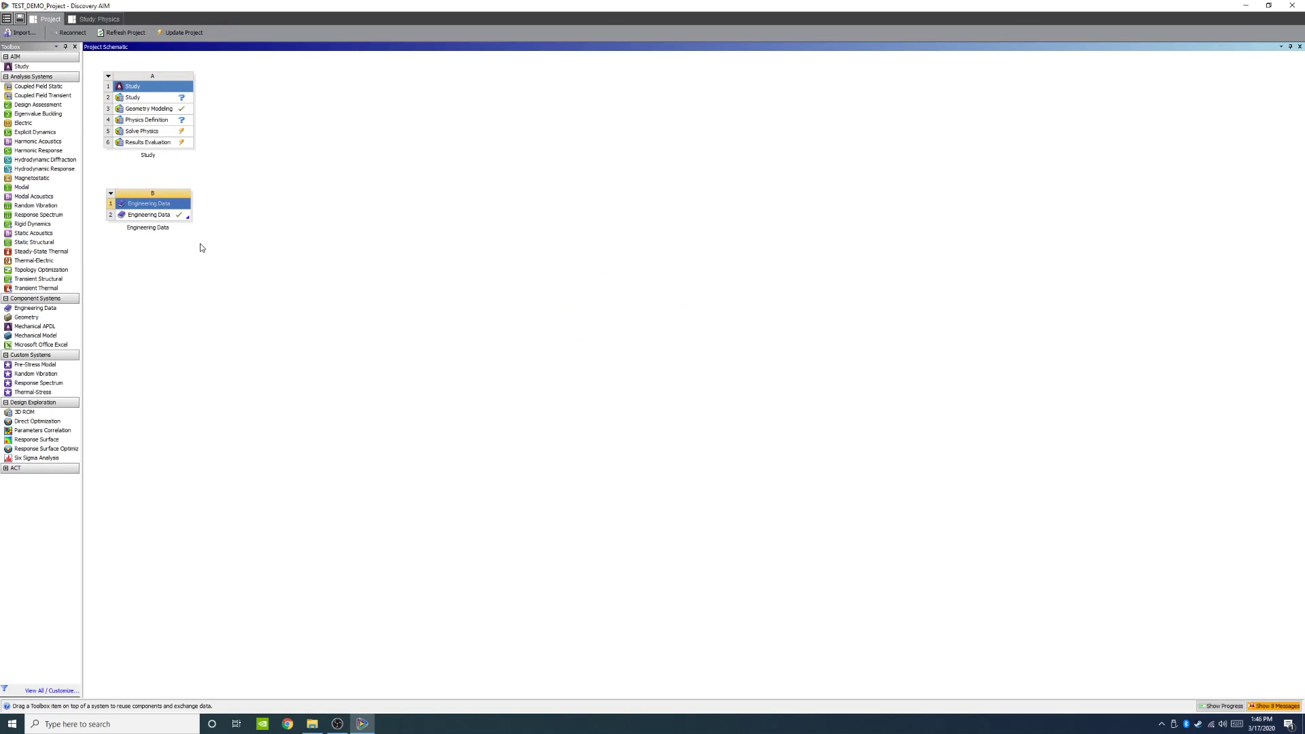
{"action": "right_click", "coordinate": [162, 195]}
{"action": "left_click", "coordinate": [204, 253]}
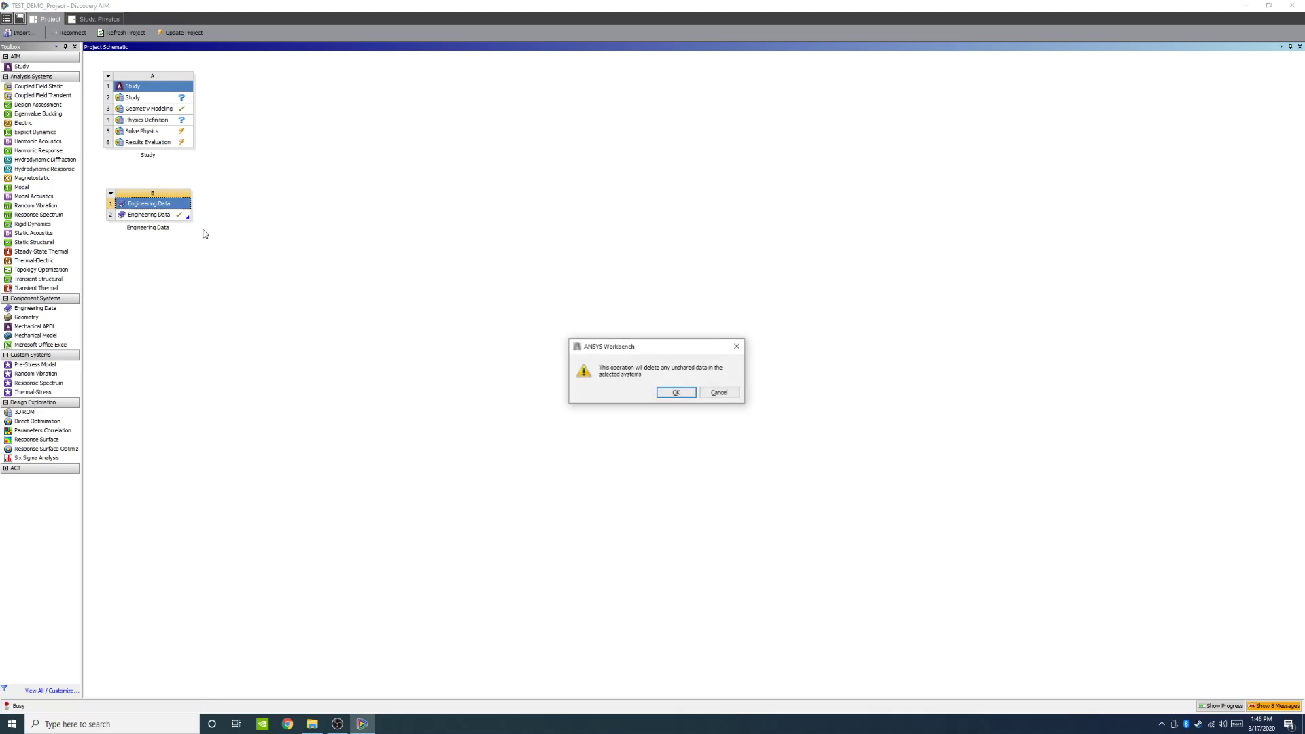
{"action": "left_click", "coordinate": [676, 393]}
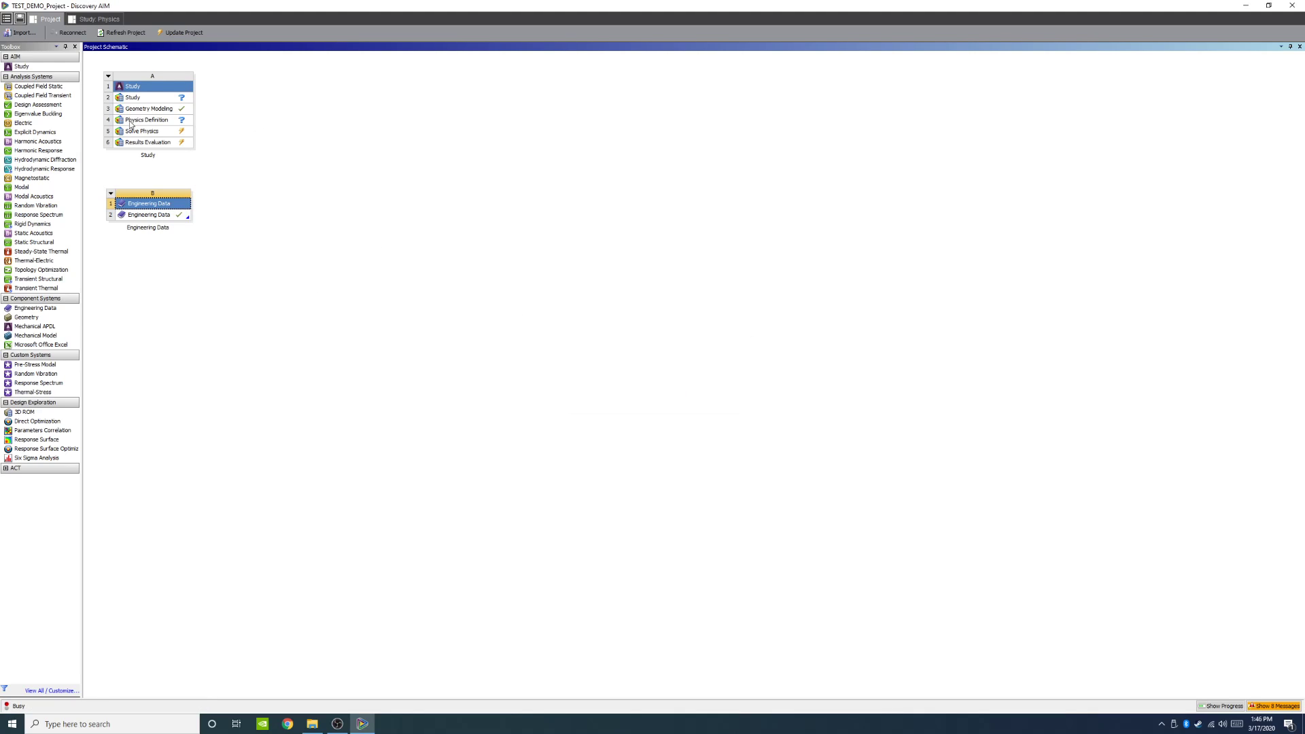